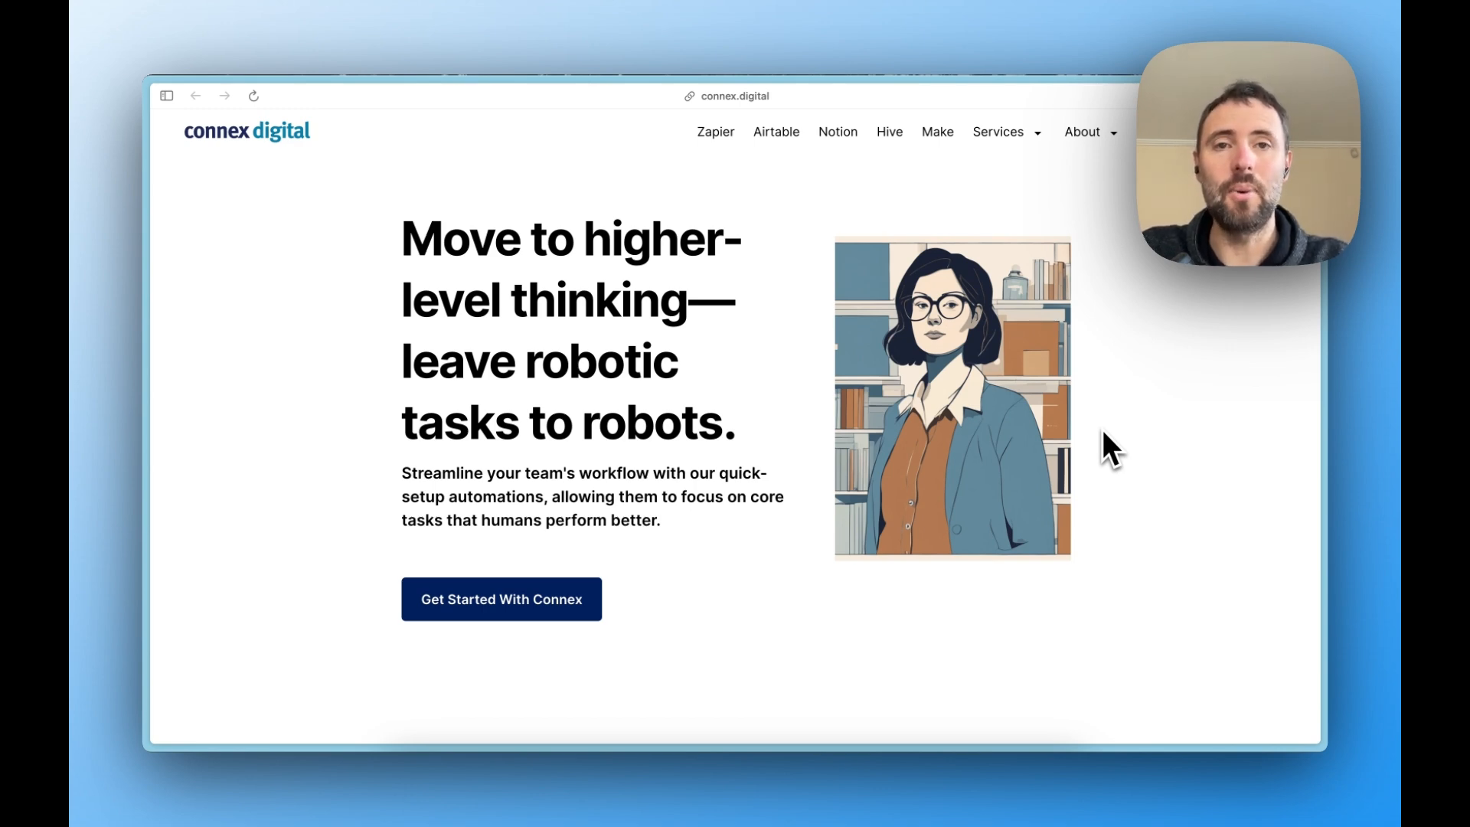
- View the OpenPhone page for Connex Digital clients and the existing Incoming Messages Zap
{"action": "key", "text": "ctrl+Tab"}
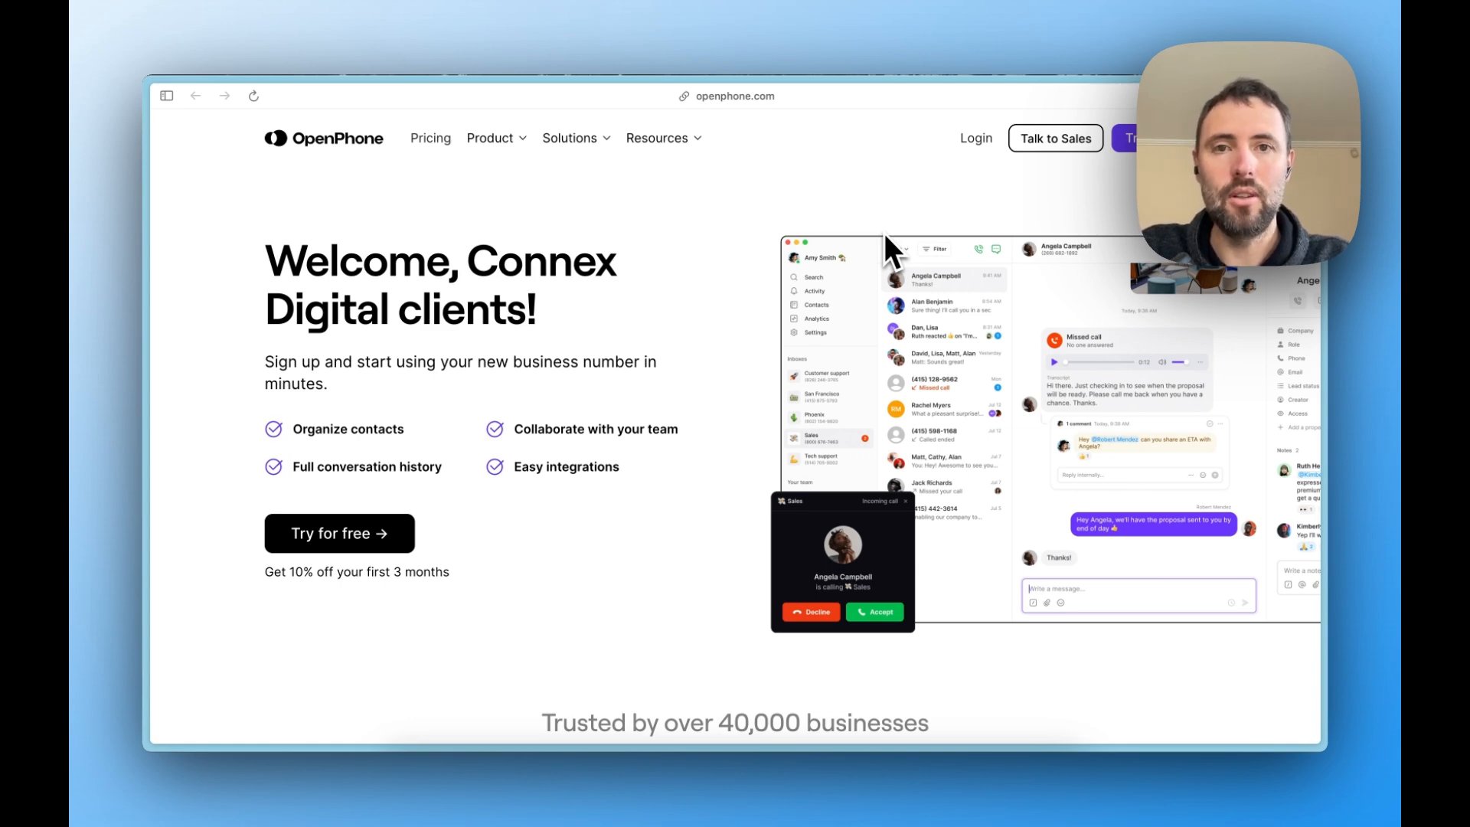
{"action": "key", "text": "super+l"}
{"action": "type", "text": "https://get.openphone.com/connex-digital"}
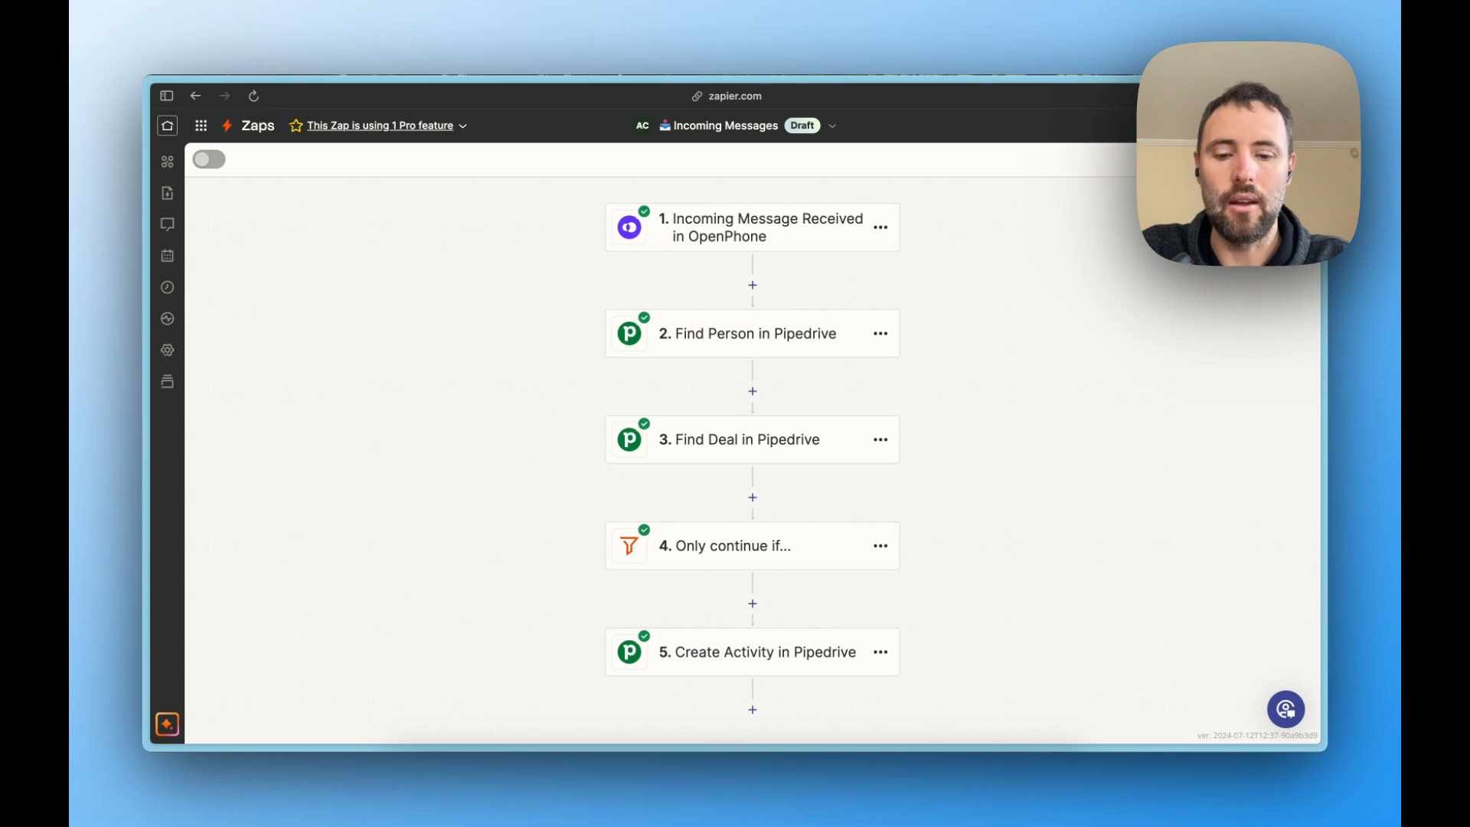
- Open zapier.com in a new browser tab and create a new Zap
{"action": "key", "text": "super+t"}
{"action": "type", "text": "zapier.com"}
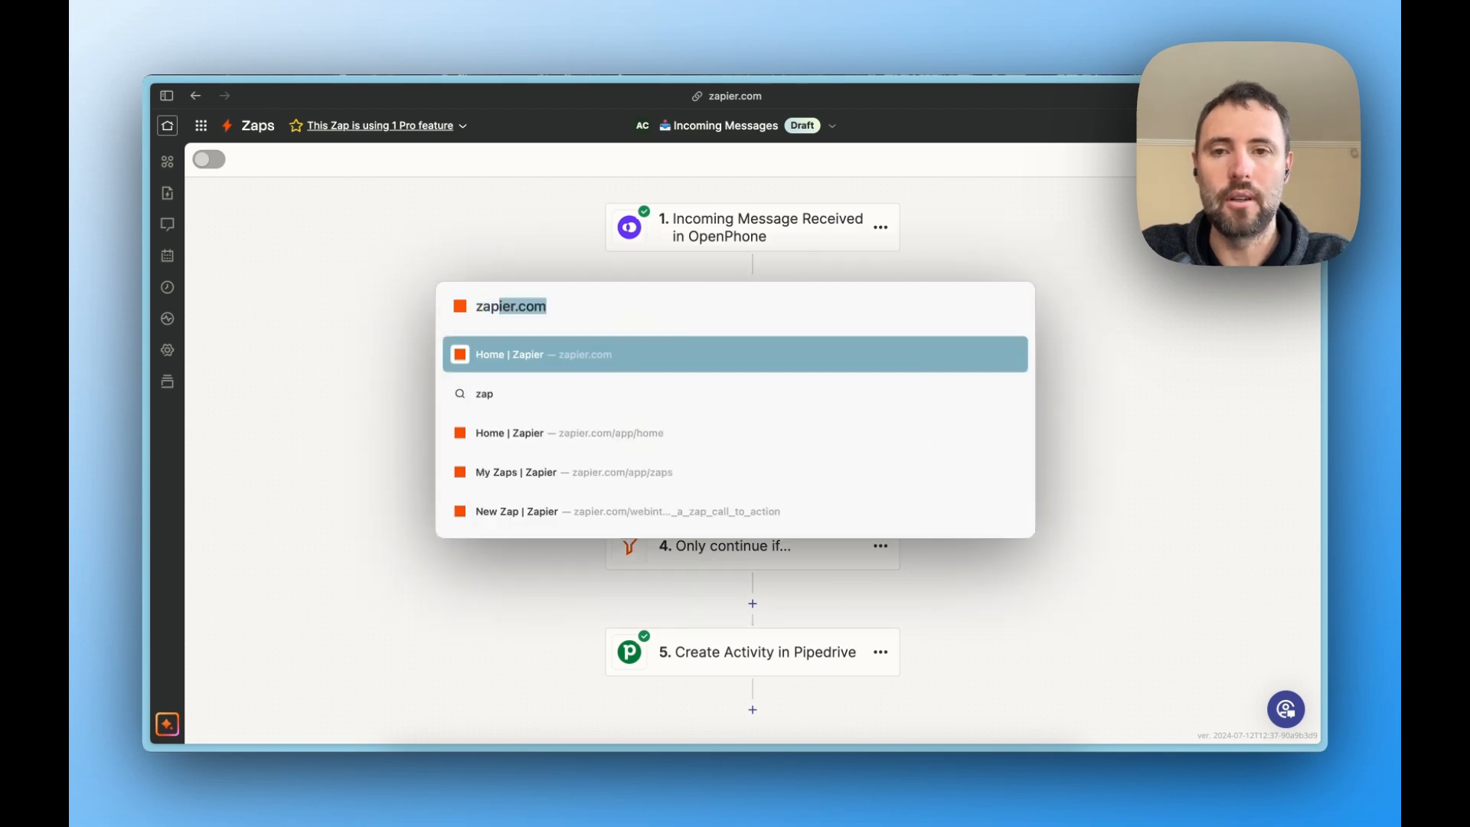
{"action": "key", "text": "Return"}
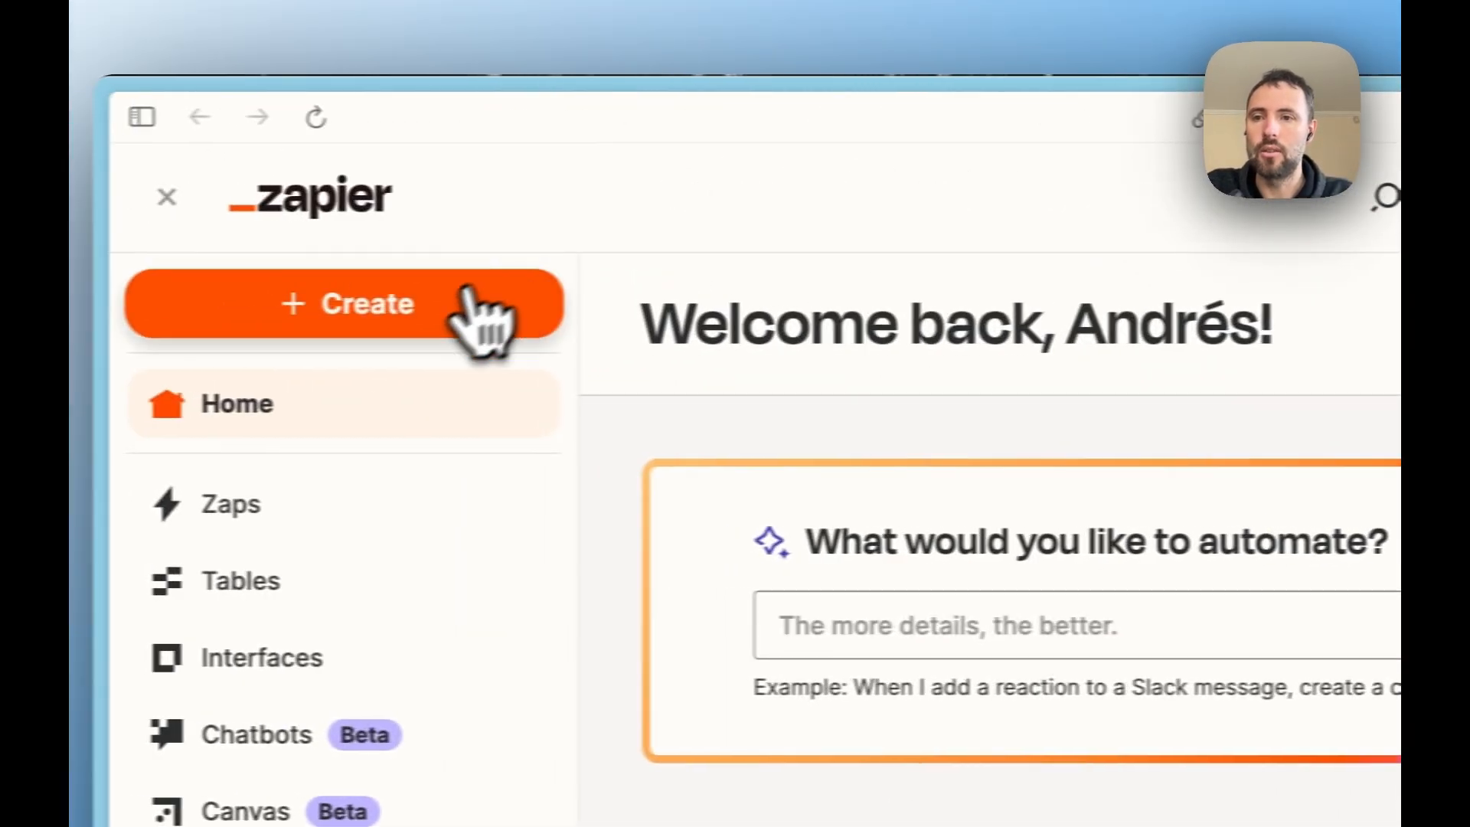
{"action": "left_click", "coordinate": [307, 196]}
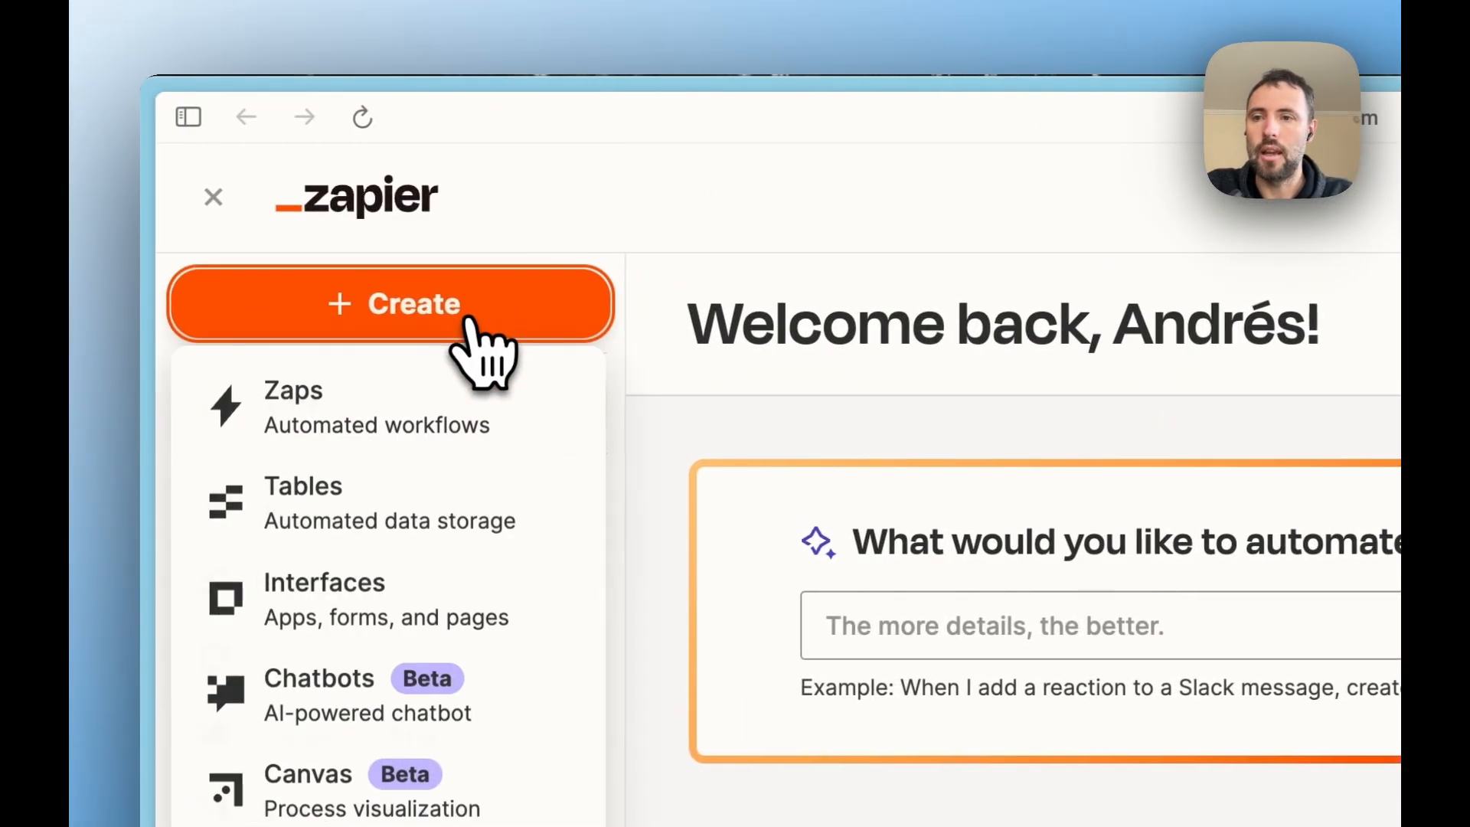
{"action": "left_click", "coordinate": [420, 405]}
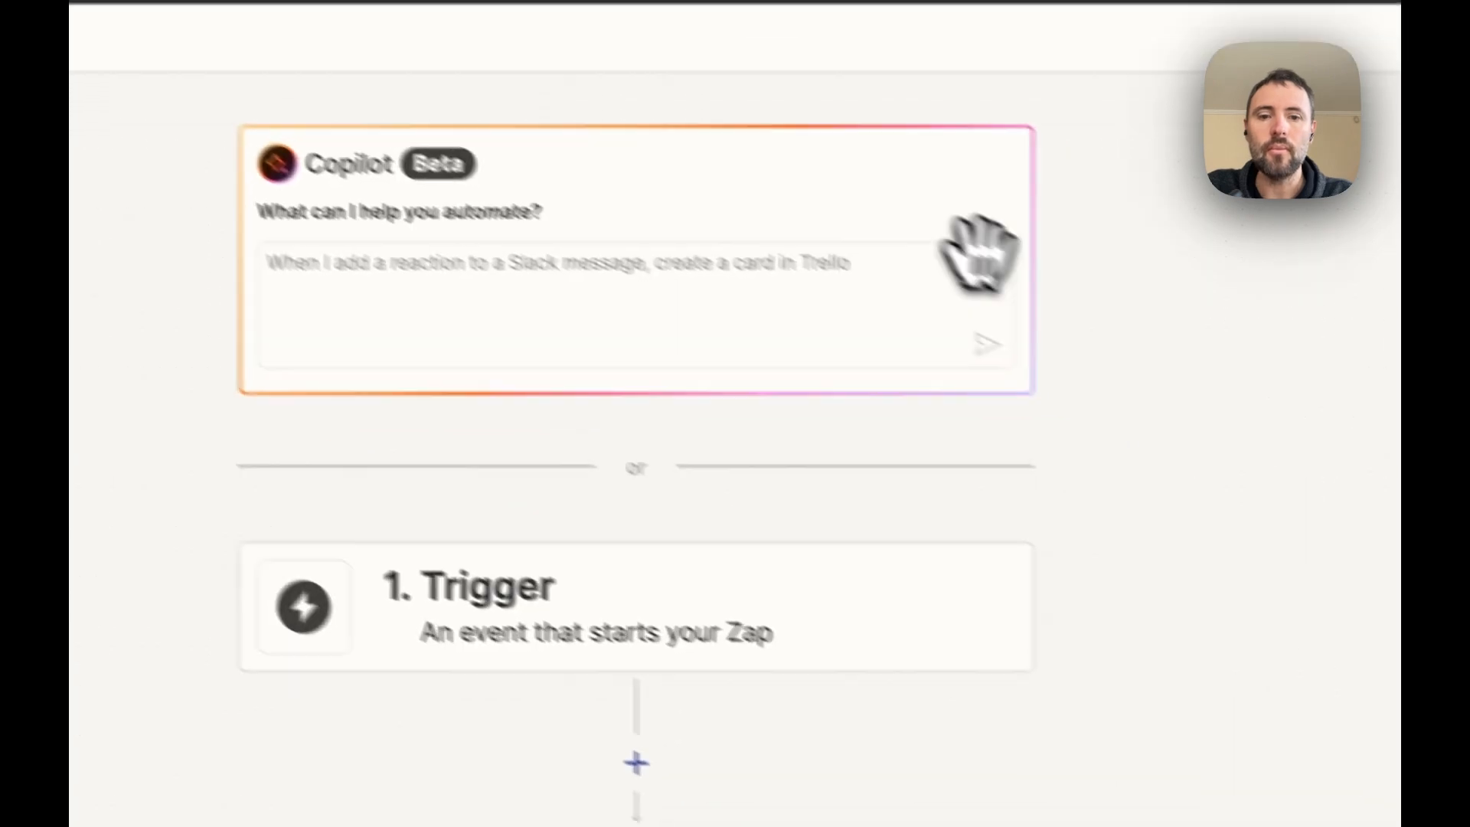
- Set the Zap's trigger to OpenPhone with the Incoming Message Received event
{"action": "left_click_drag", "start_coordinate": [1106, 589], "coordinate": [1076, 324]}
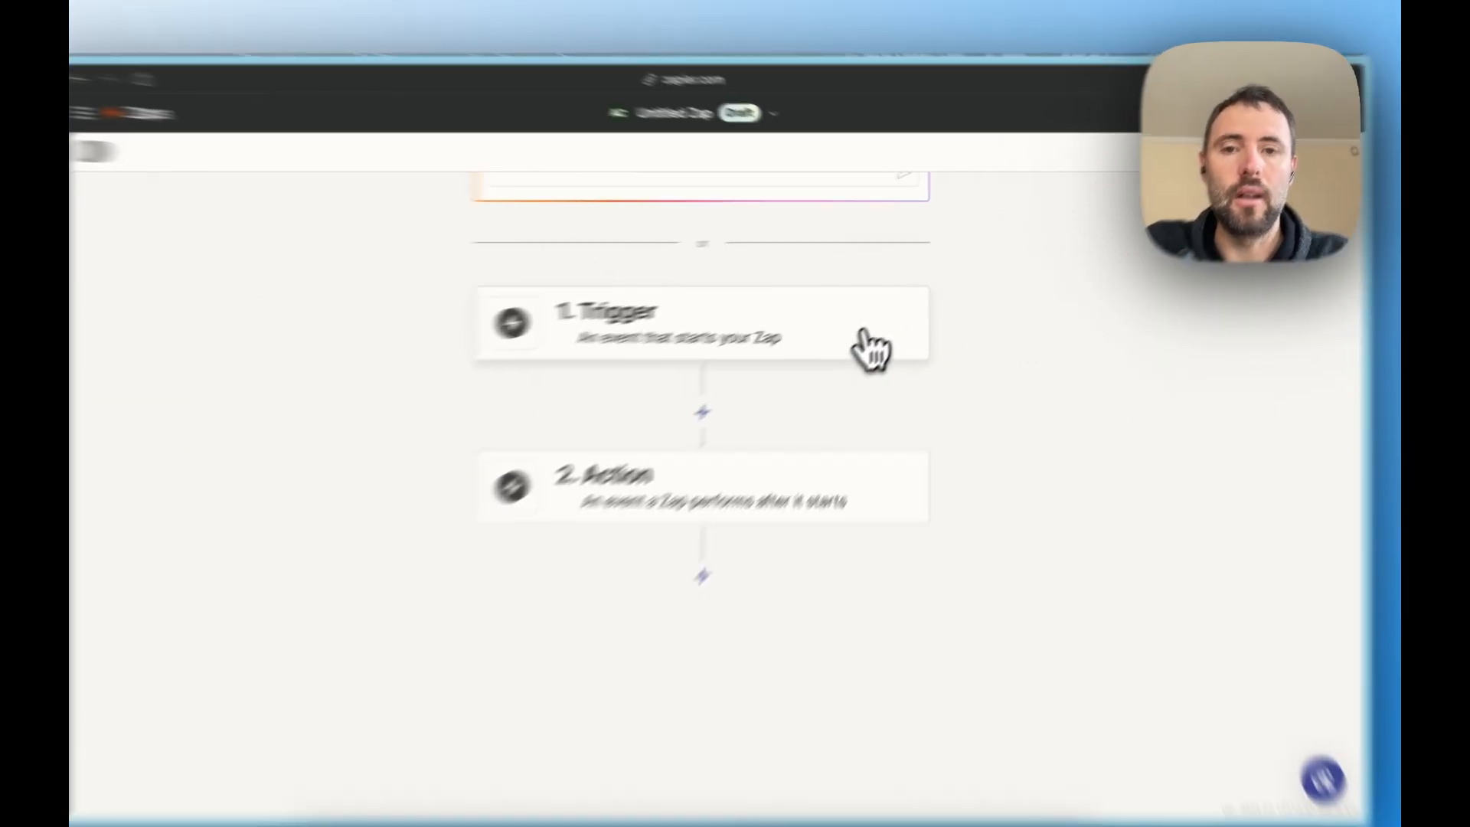
{"action": "left_click", "coordinate": [885, 326]}
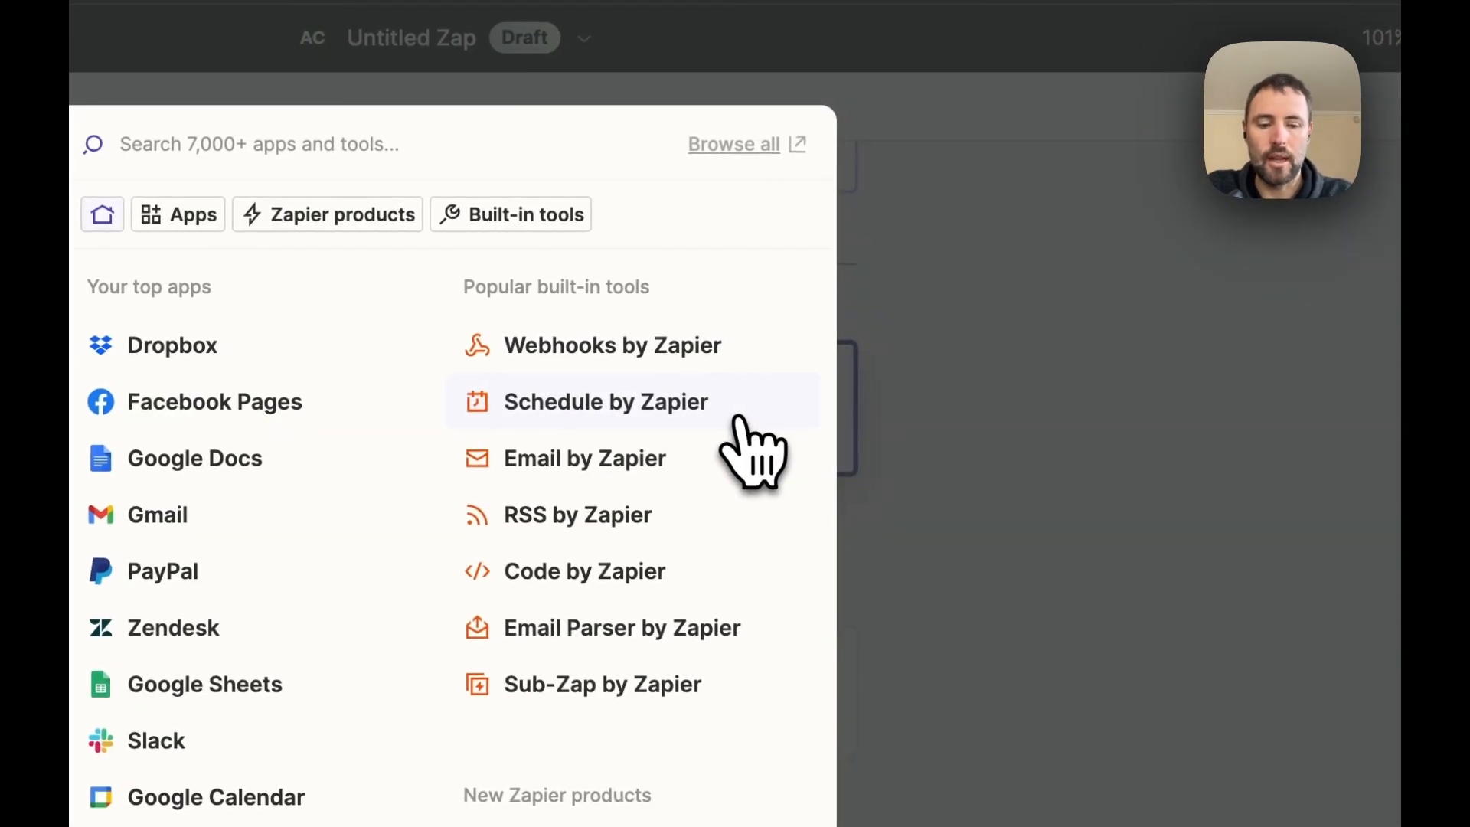
{"action": "type", "text": "open"}
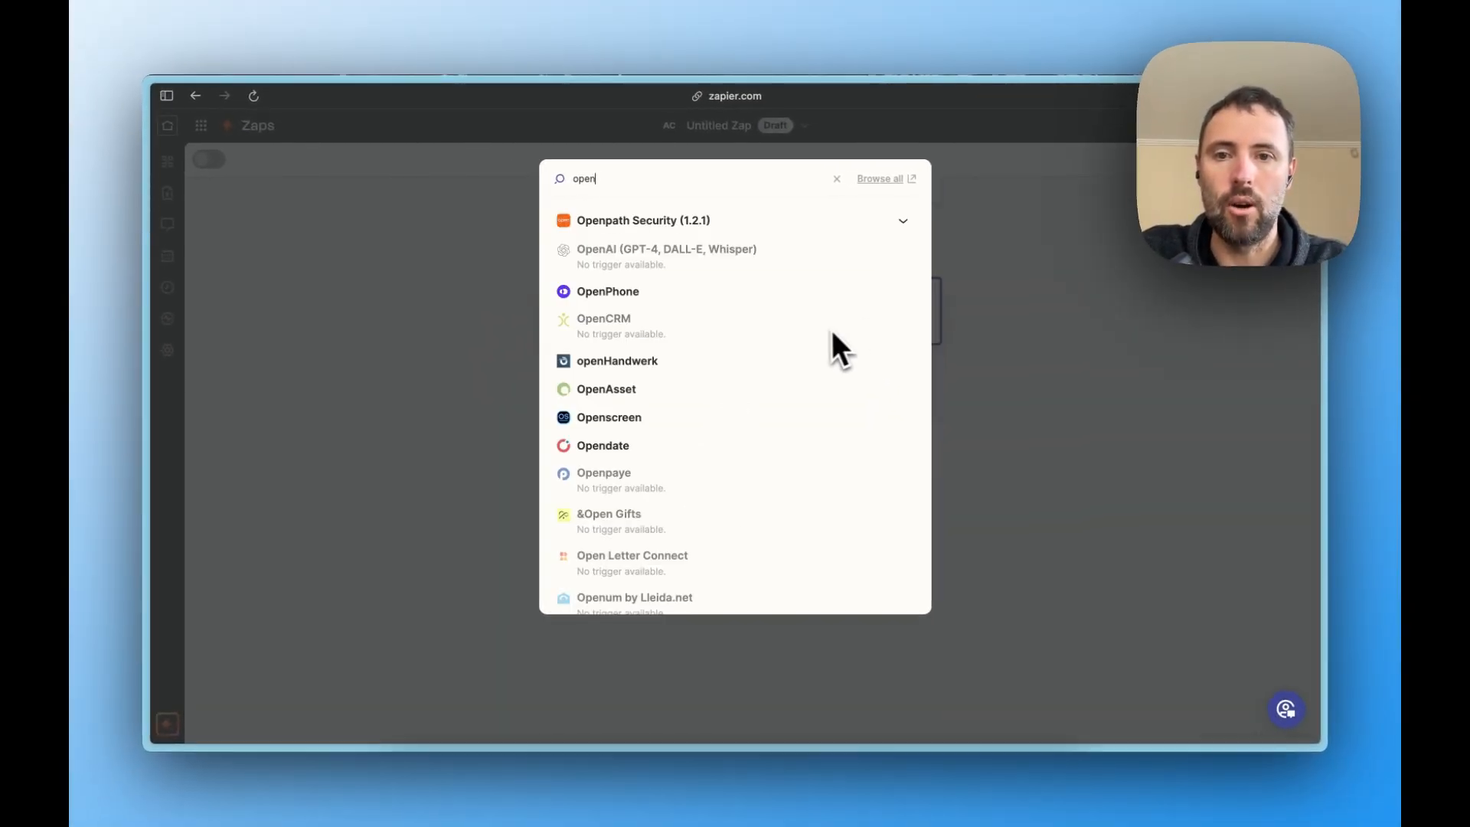
{"action": "left_click", "coordinate": [612, 294]}
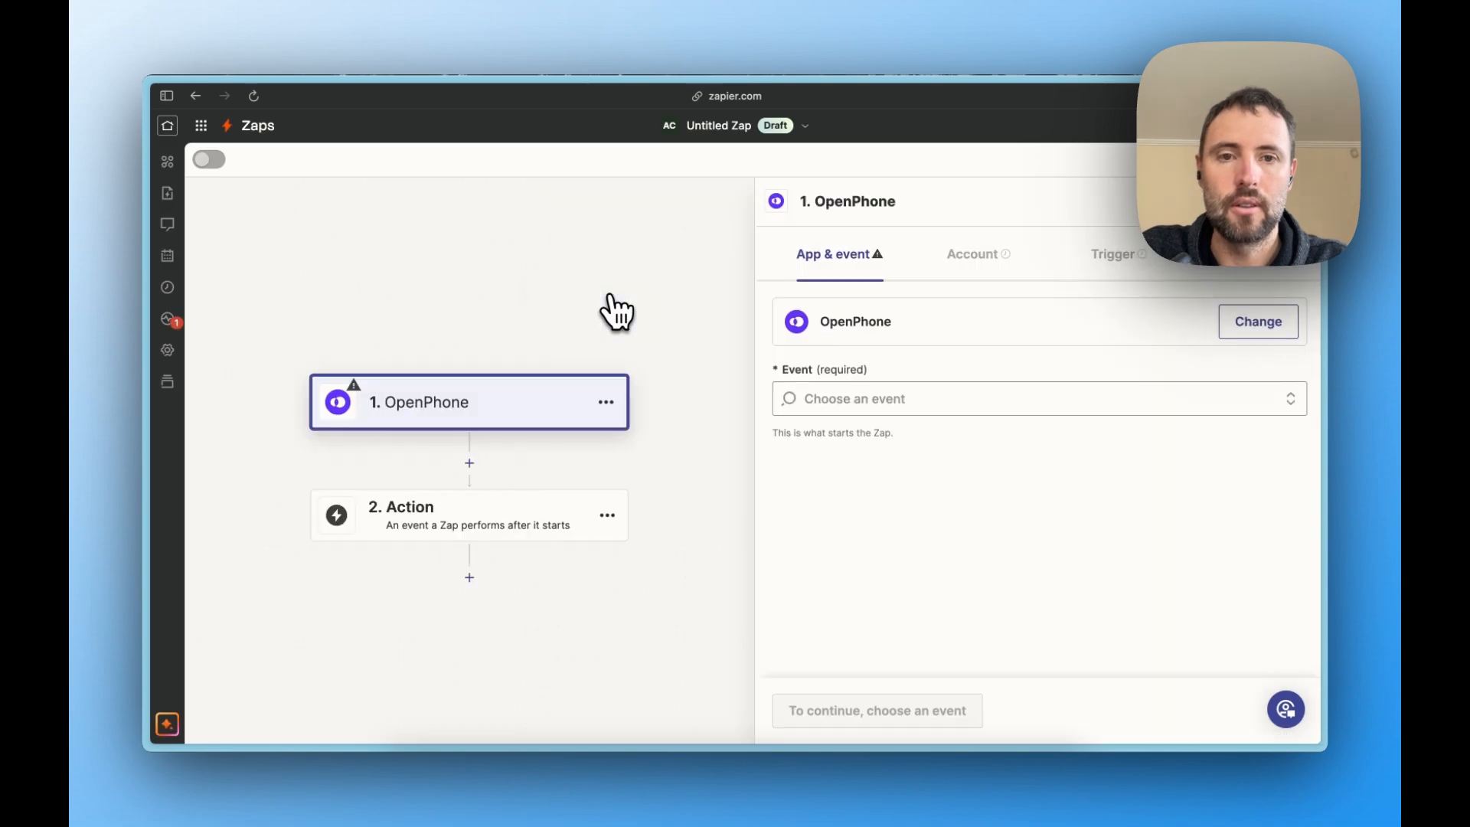
{"action": "left_click", "coordinate": [983, 397]}
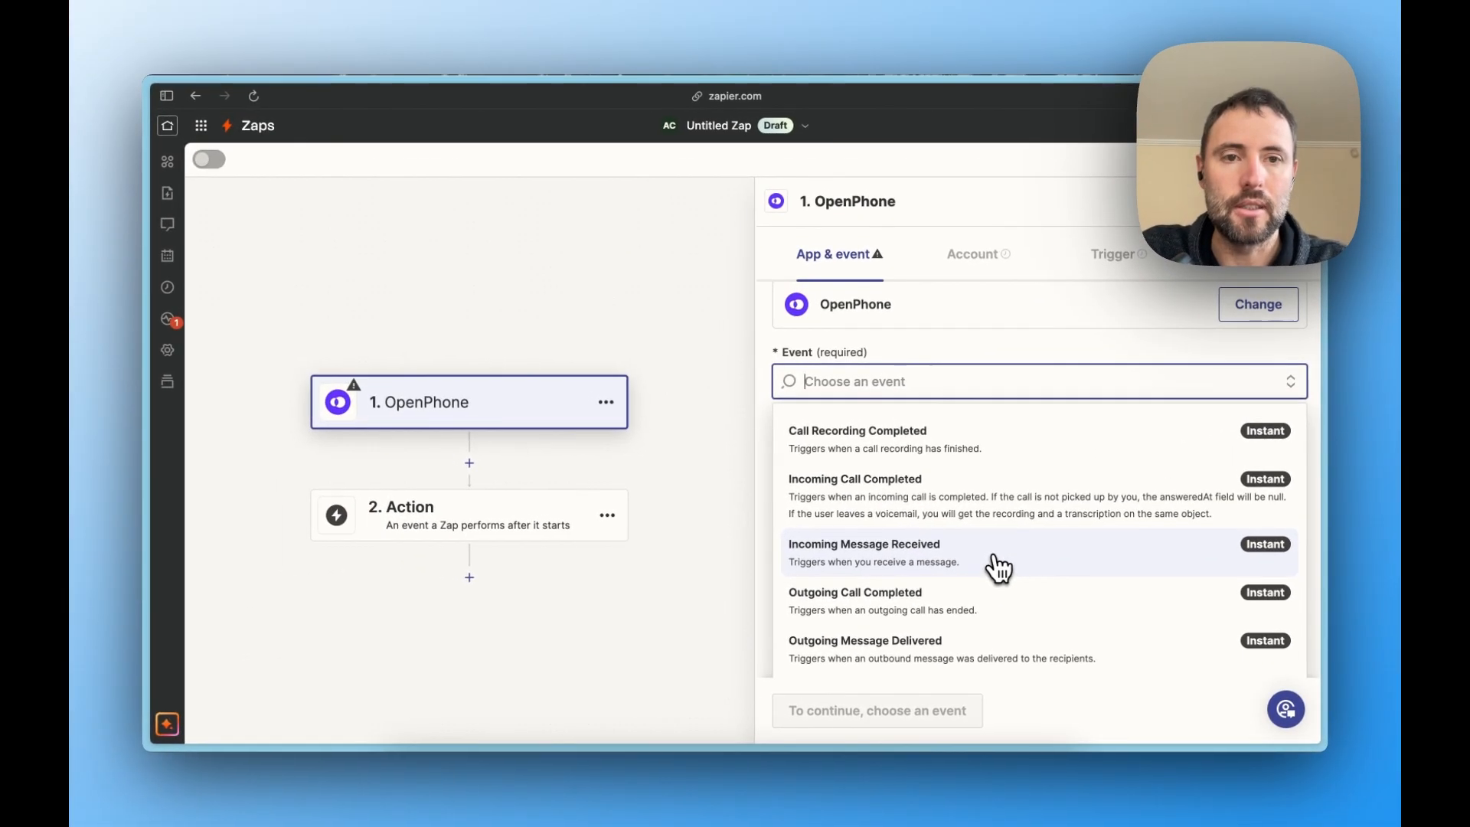
{"action": "left_click", "coordinate": [754, 373]}
{"action": "left_click", "coordinate": [833, 715]}
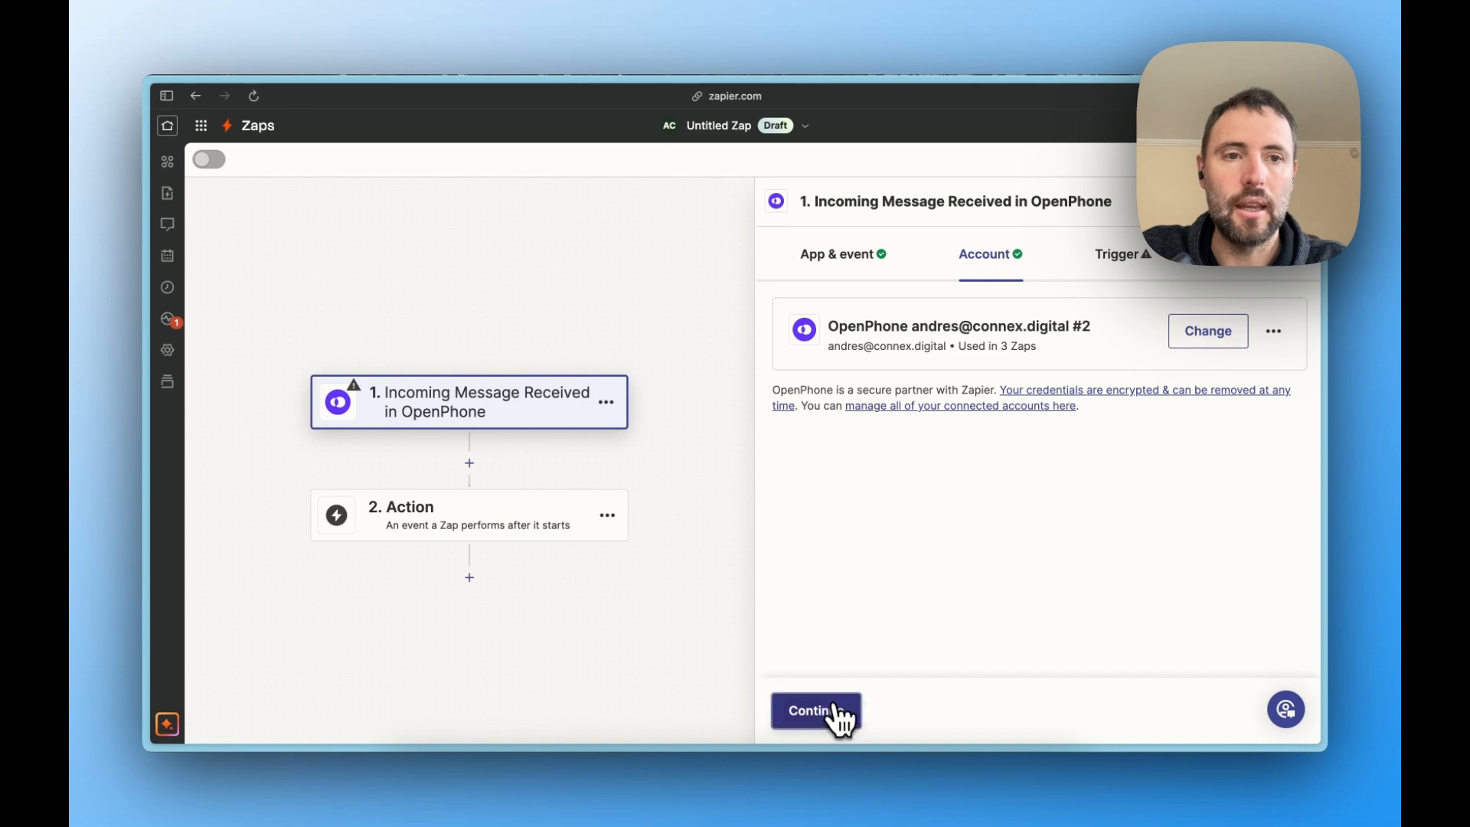
- Accept the connected OpenPhone account, subscribe the trigger to the Primary phone number and test the trigger
{"action": "left_click", "coordinate": [839, 716]}
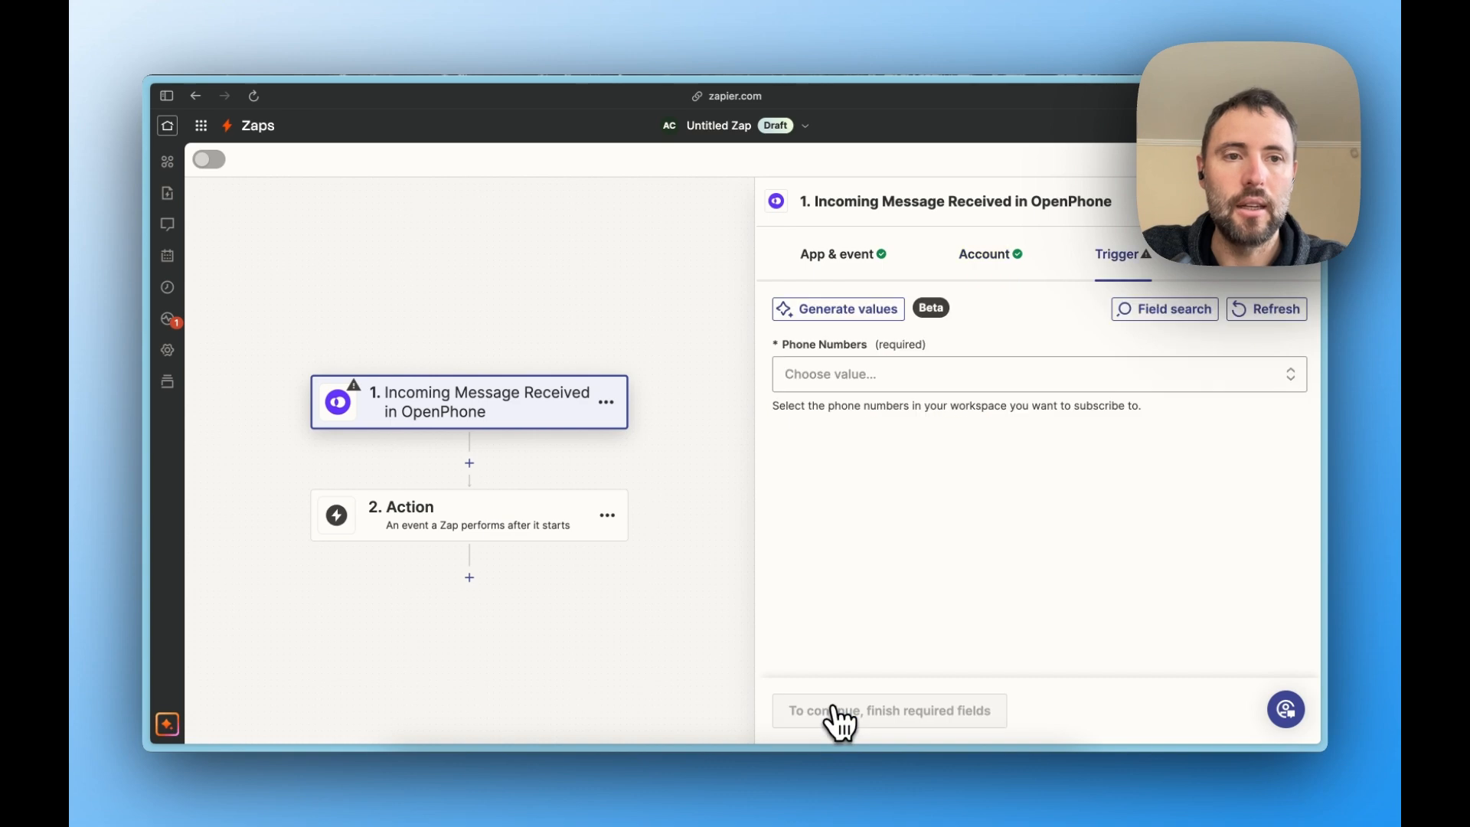
{"action": "left_click", "coordinate": [889, 383]}
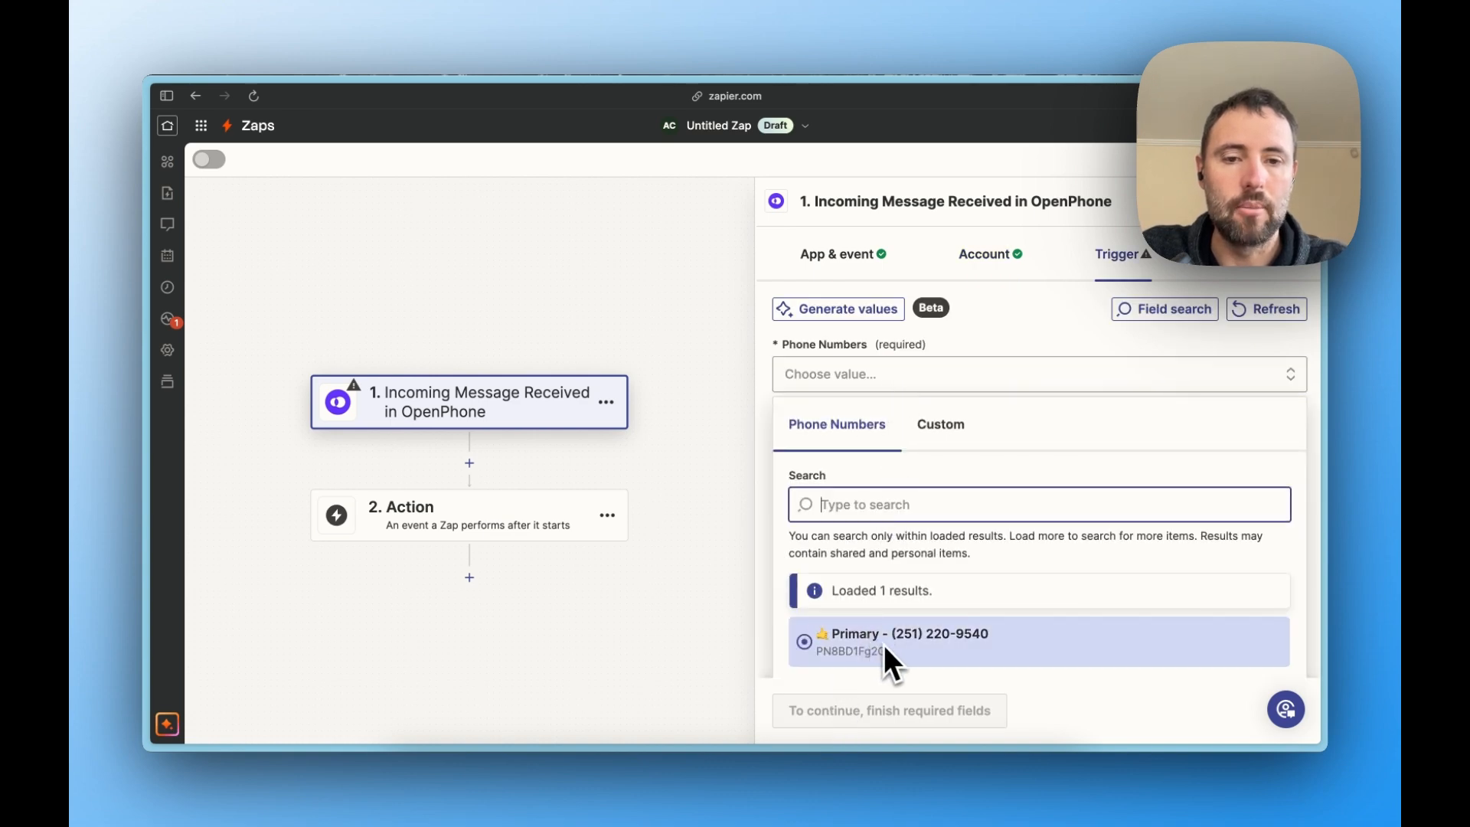
{"action": "scroll", "coordinate": [884, 644], "scroll_direction": "down", "scroll_amount": 2}
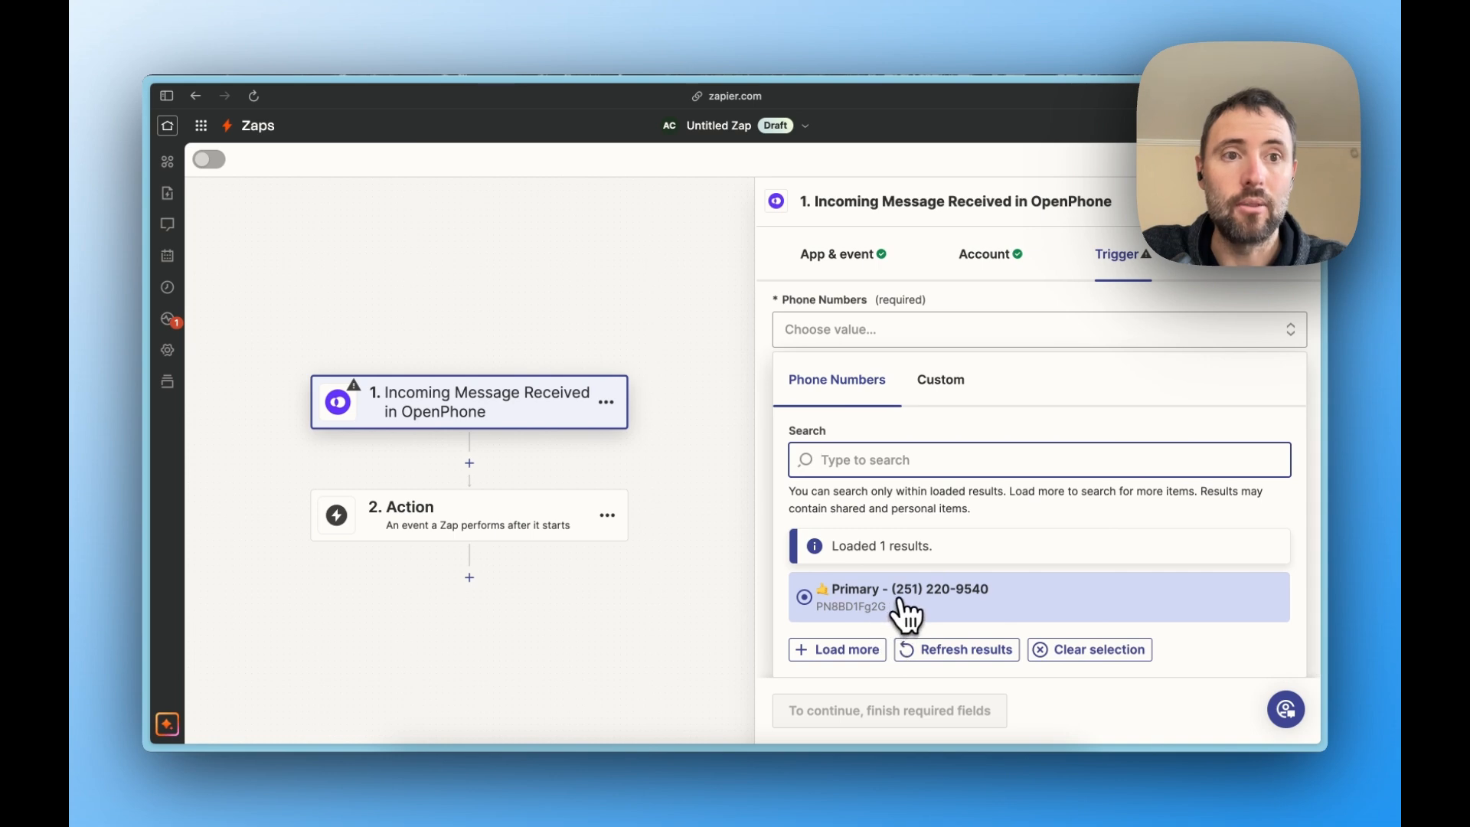
{"action": "left_click", "coordinate": [902, 605]}
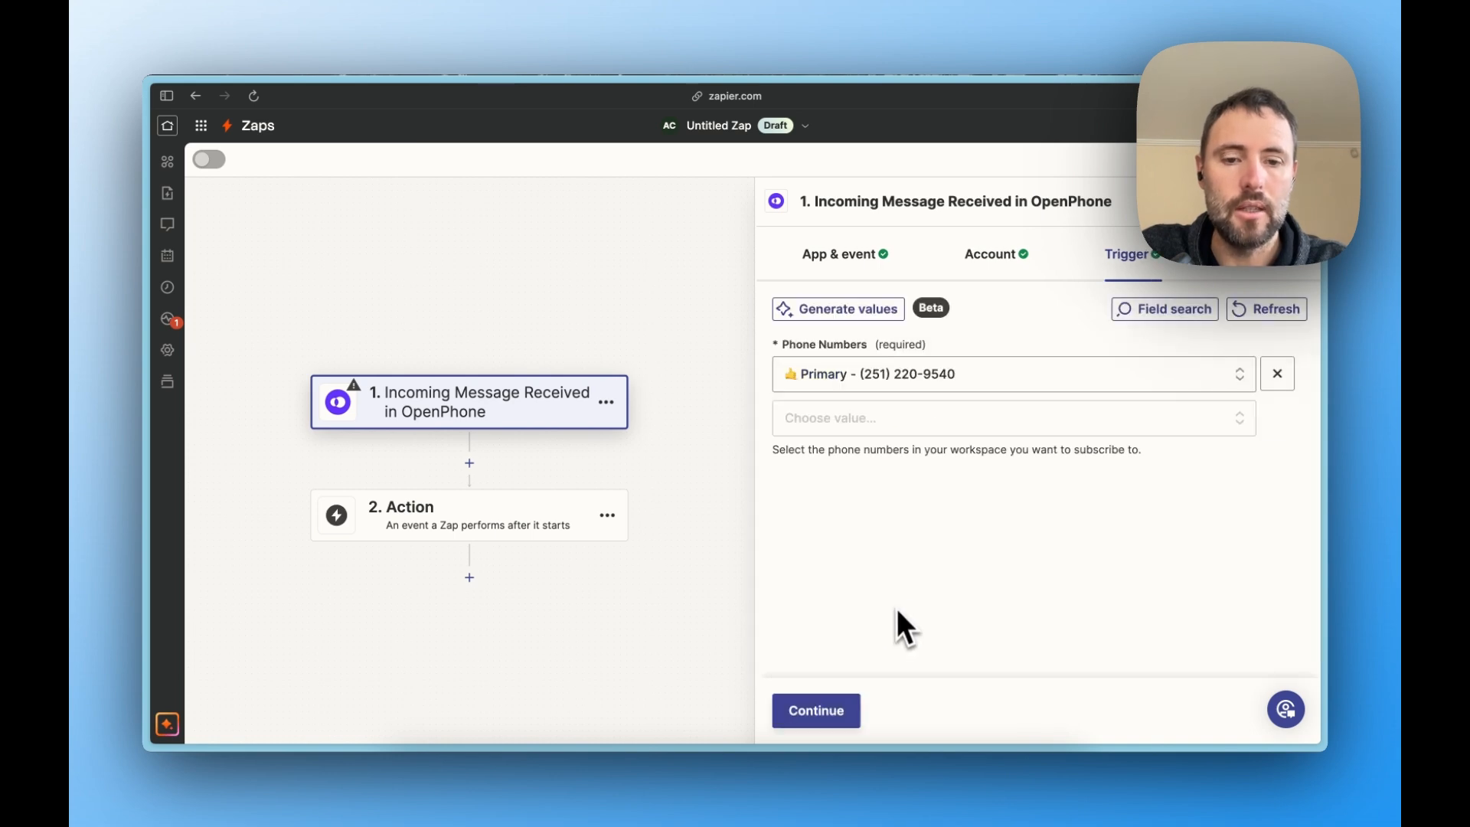
{"action": "left_click", "coordinate": [830, 710]}
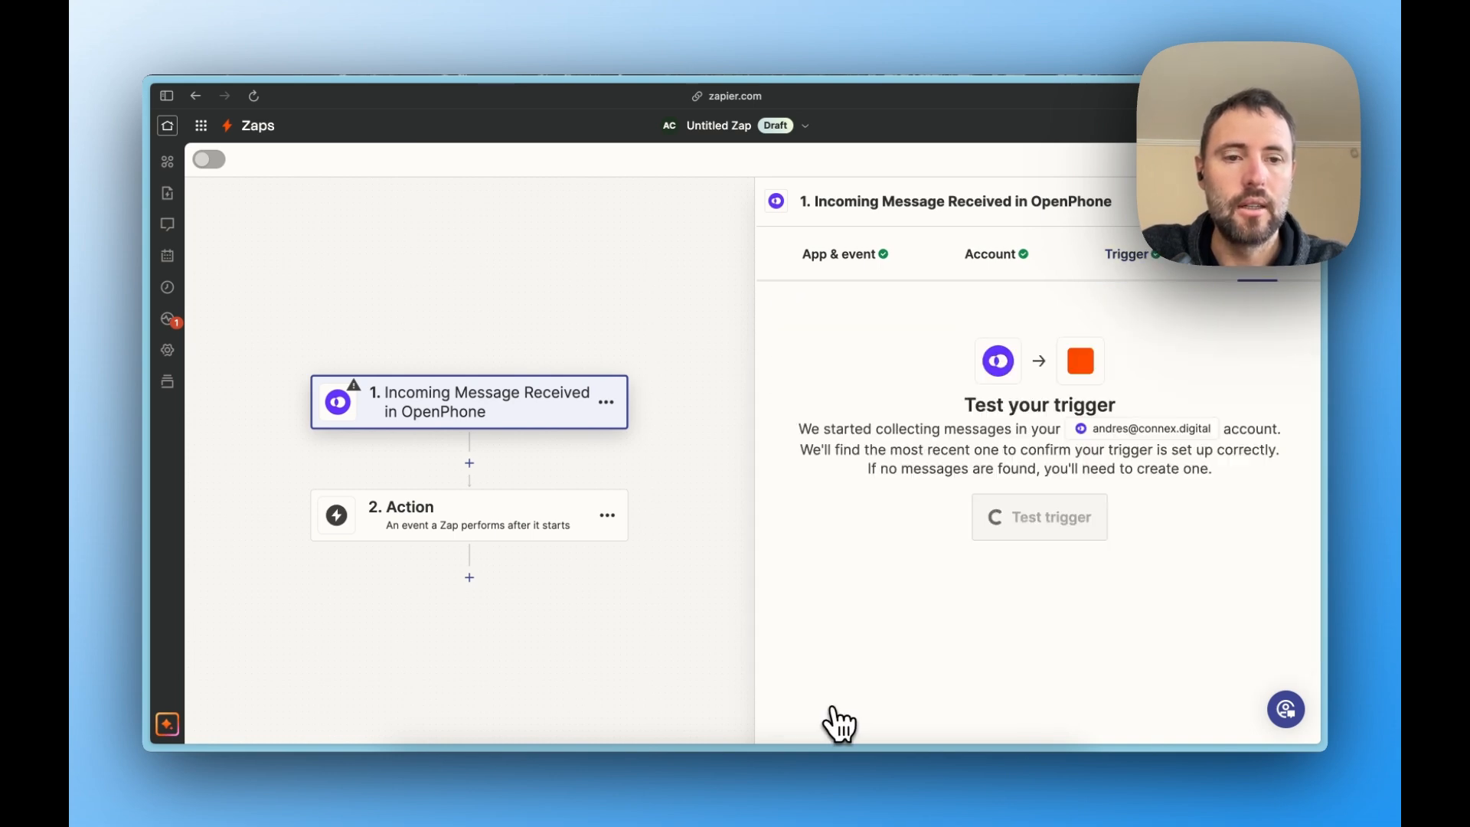
{"action": "left_click", "coordinate": [1018, 532]}
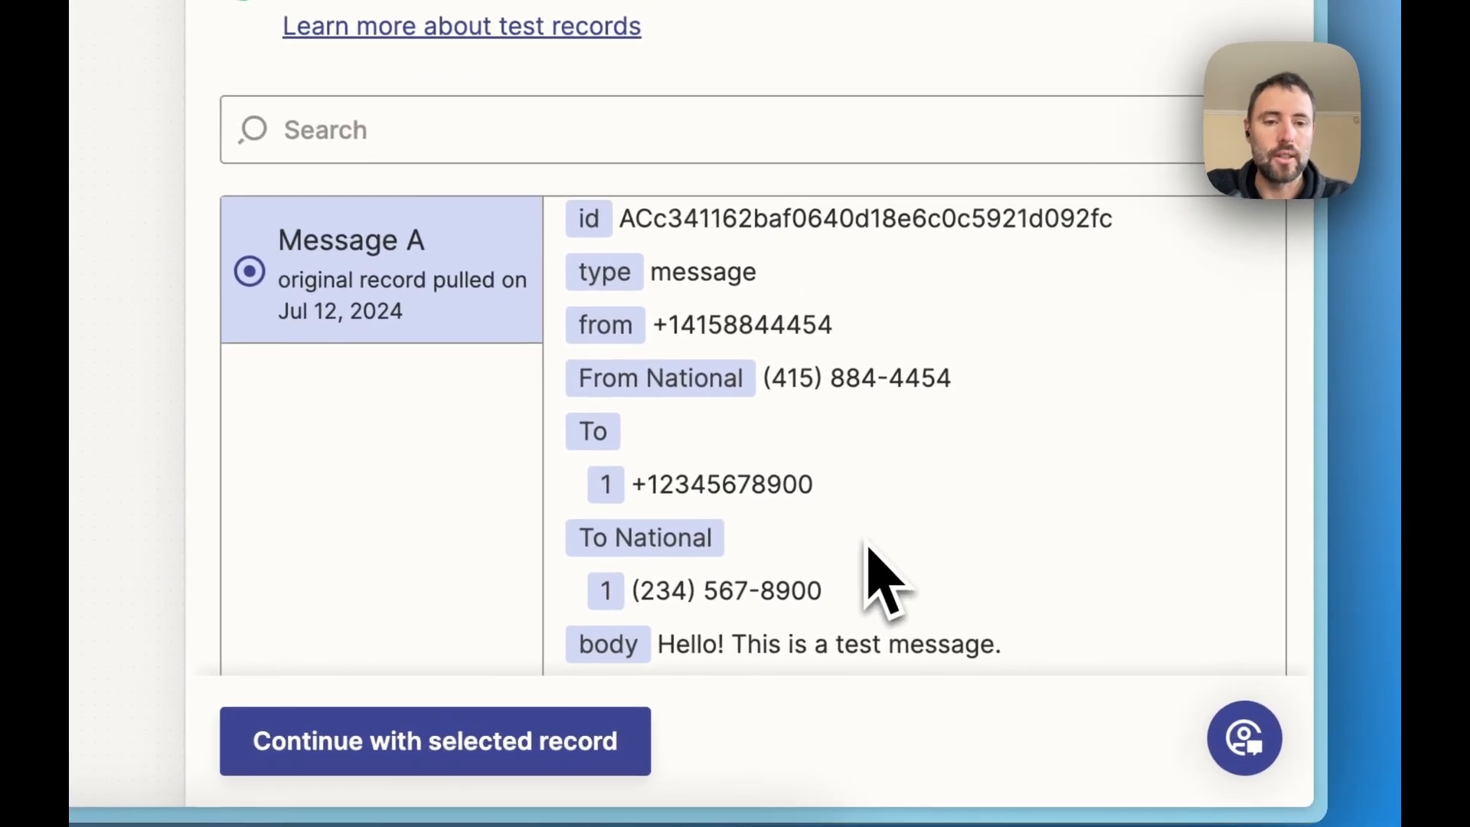
- Examine the sample message record's sender, recipient, body, direction, date and media fields
{"action": "double_click", "coordinate": [689, 482]}
{"action": "left_click", "coordinate": [701, 484]}
{"action": "double_click", "coordinate": [743, 323]}
{"action": "double_click", "coordinate": [728, 482]}
{"action": "scroll", "coordinate": [725, 482], "scroll_direction": "down", "scroll_amount": 2}
{"action": "scroll", "coordinate": [726, 483], "scroll_direction": "down", "scroll_amount": 2}
{"action": "triple_click", "coordinate": [679, 380]}
{"action": "double_click", "coordinate": [930, 471]}
{"action": "scroll", "coordinate": [931, 471], "scroll_direction": "down", "scroll_amount": 3}
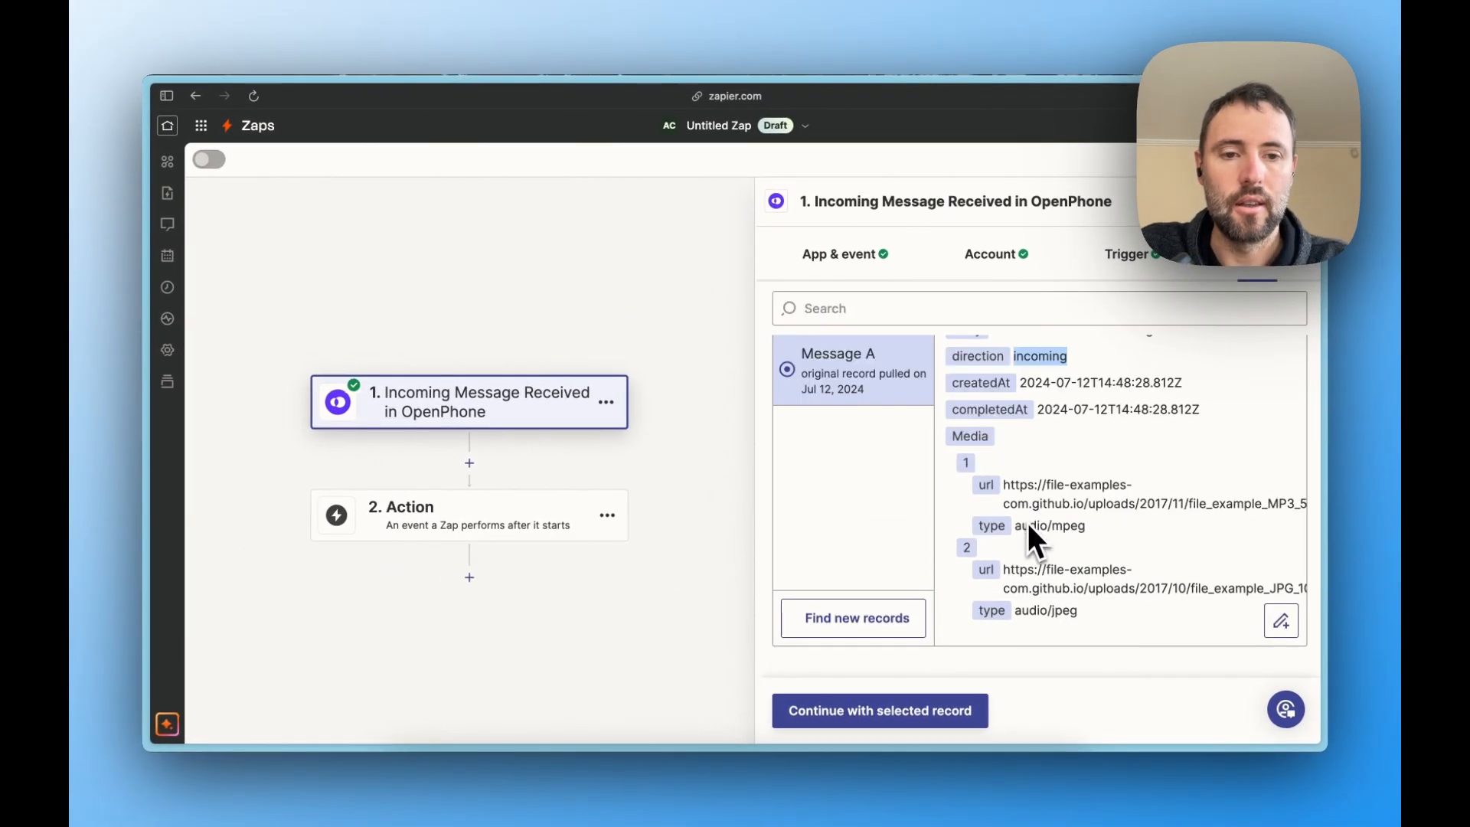
{"action": "scroll", "coordinate": [931, 471], "scroll_direction": "up", "scroll_amount": 1}
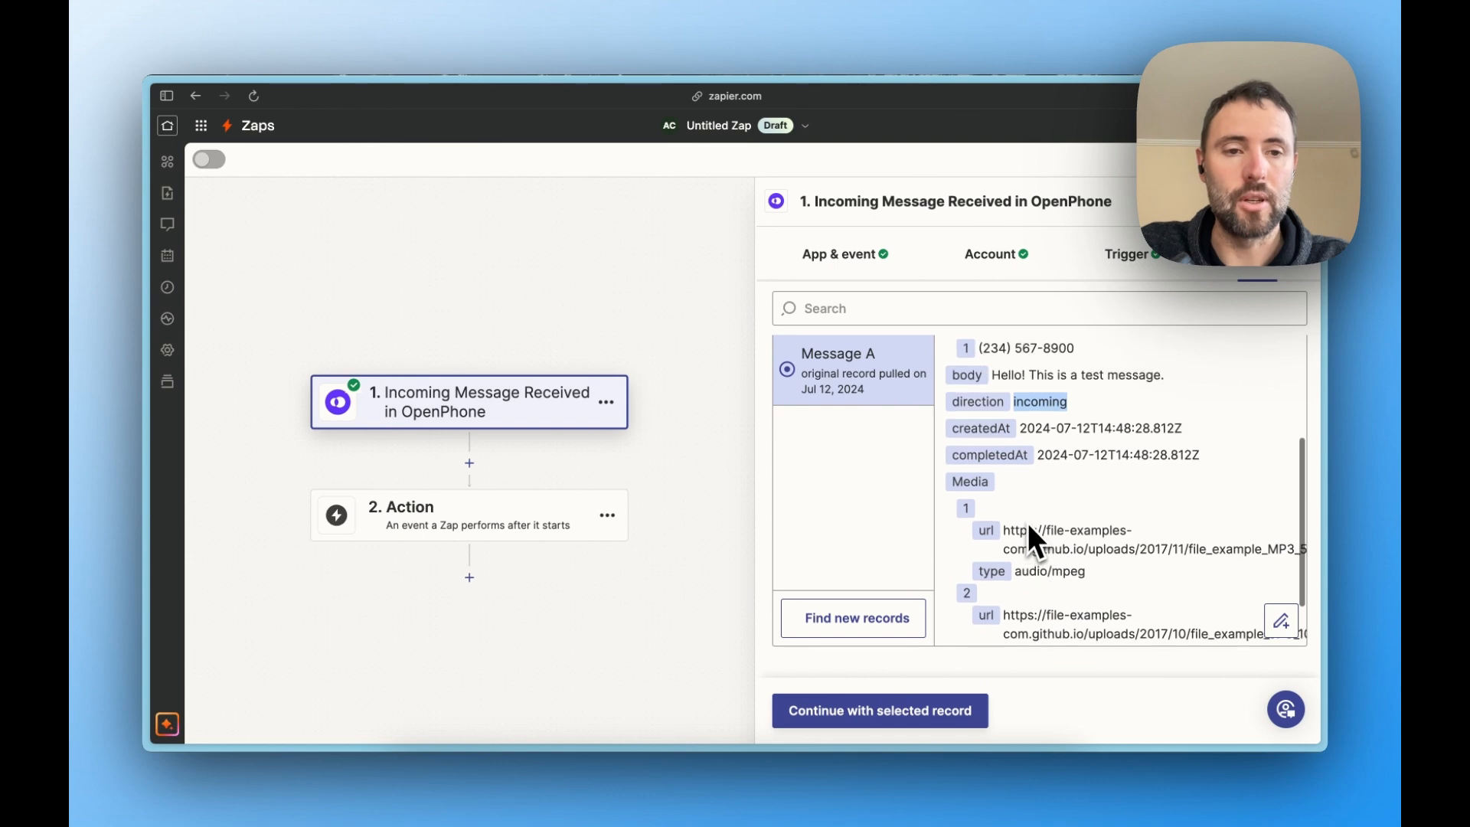
{"action": "scroll", "coordinate": [1028, 523], "scroll_direction": "up", "scroll_amount": 3}
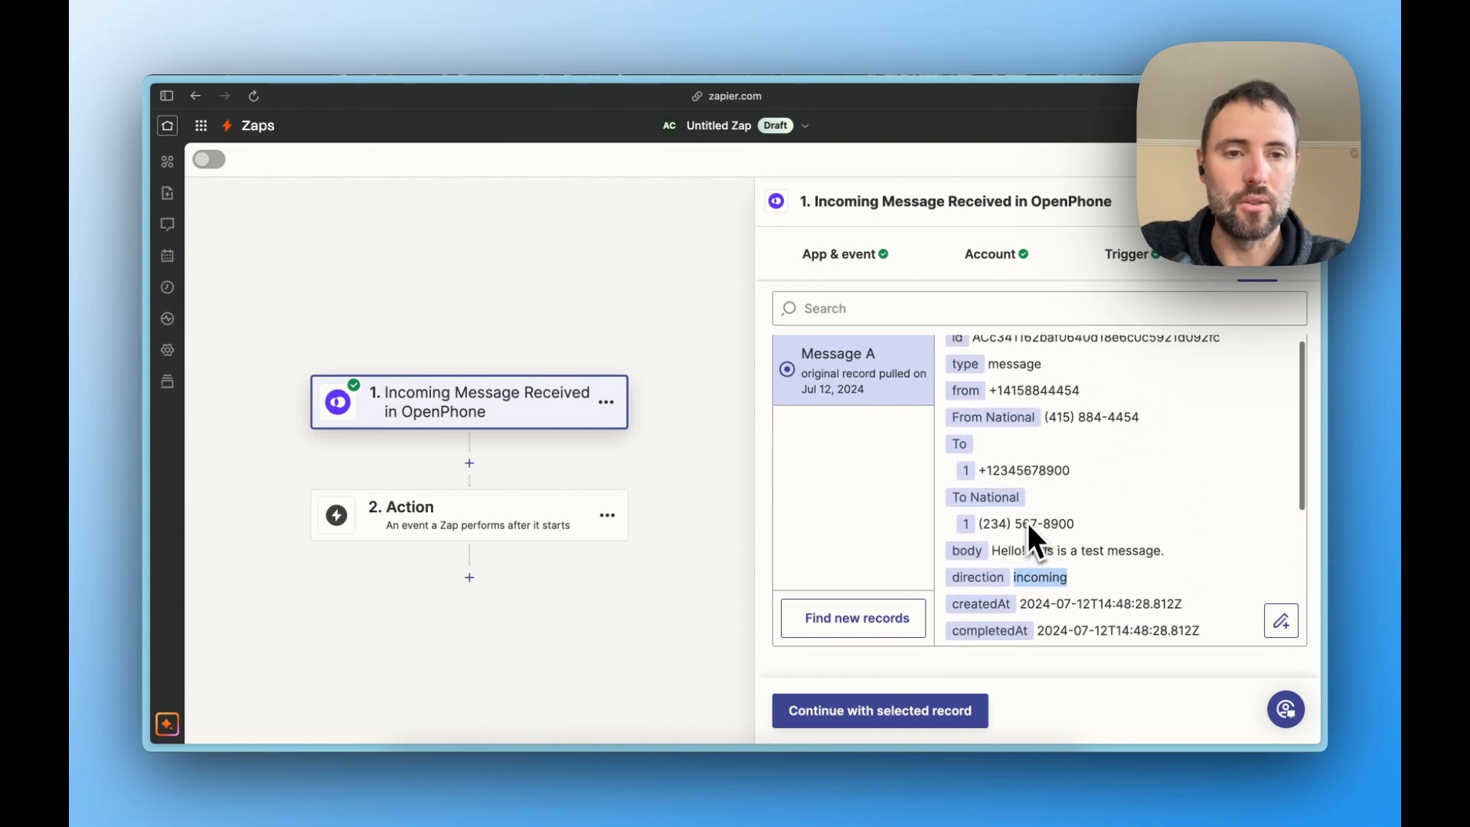
{"action": "scroll", "coordinate": [1027, 524], "scroll_direction": "up", "scroll_amount": 1}
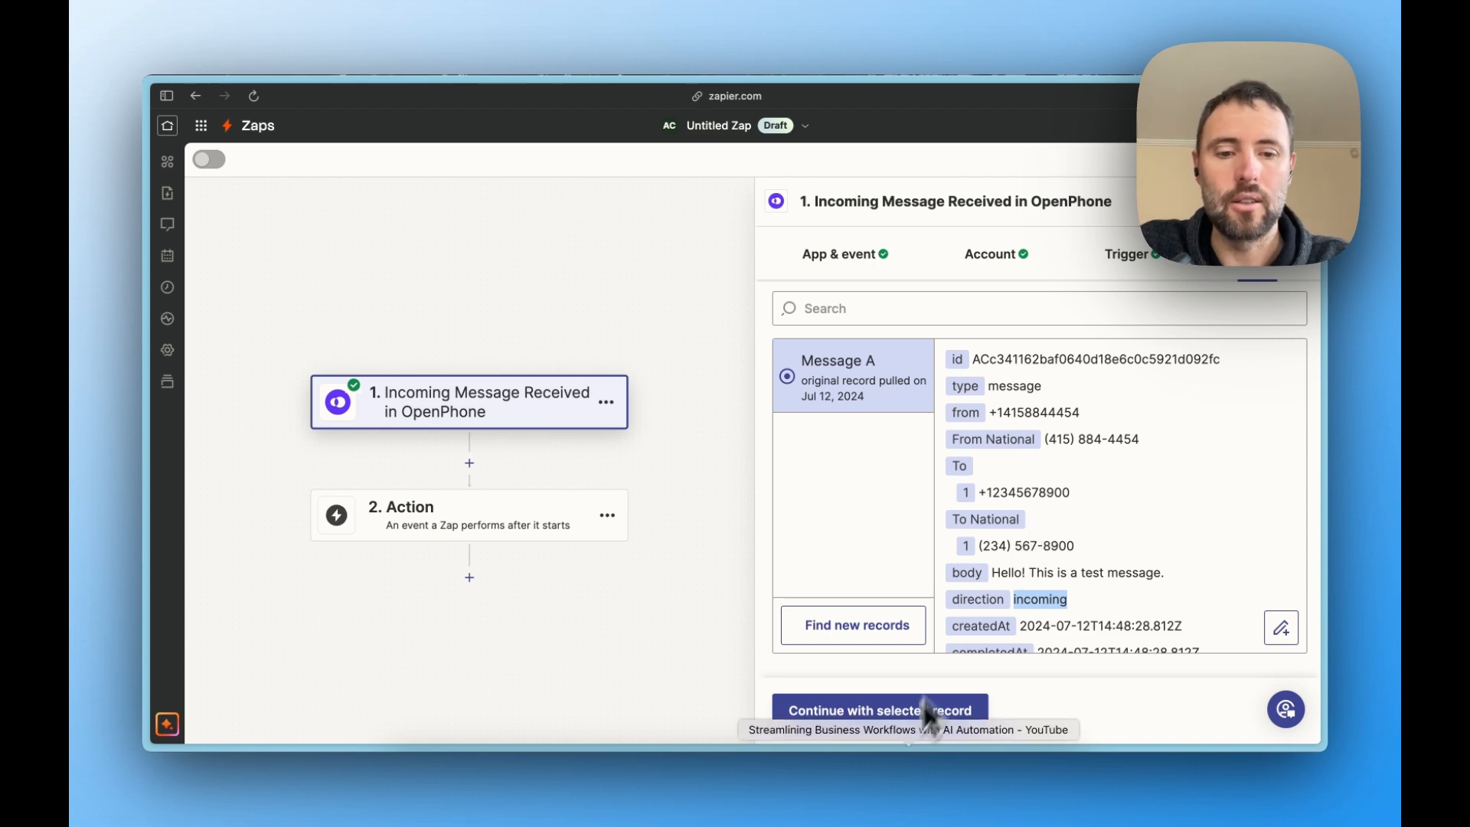
- Continue with the Message A record and set the second step to Pipedrive's Find Person event
{"action": "left_click", "coordinate": [893, 718]}
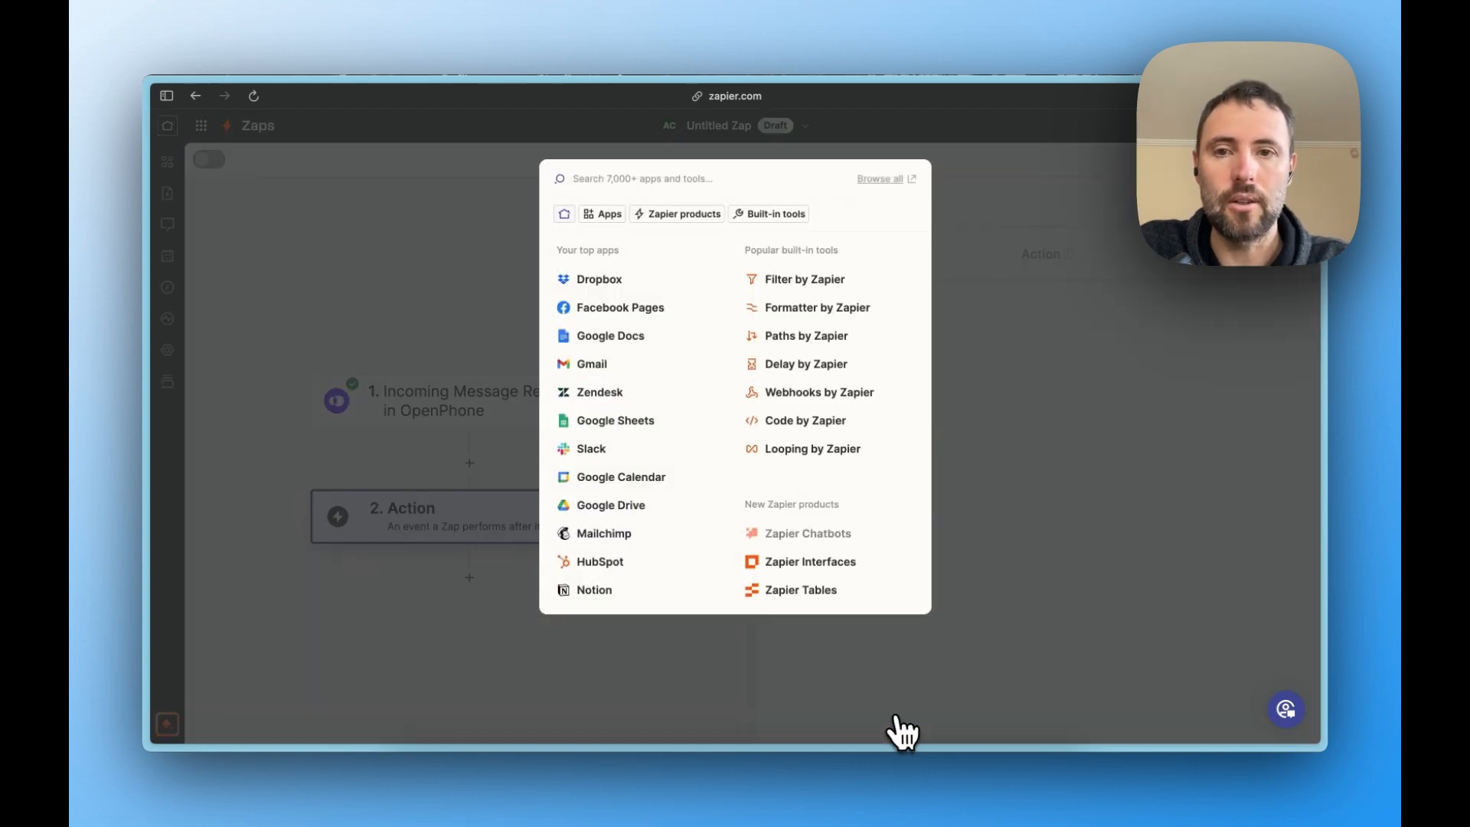
{"action": "type", "text": "pipe"}
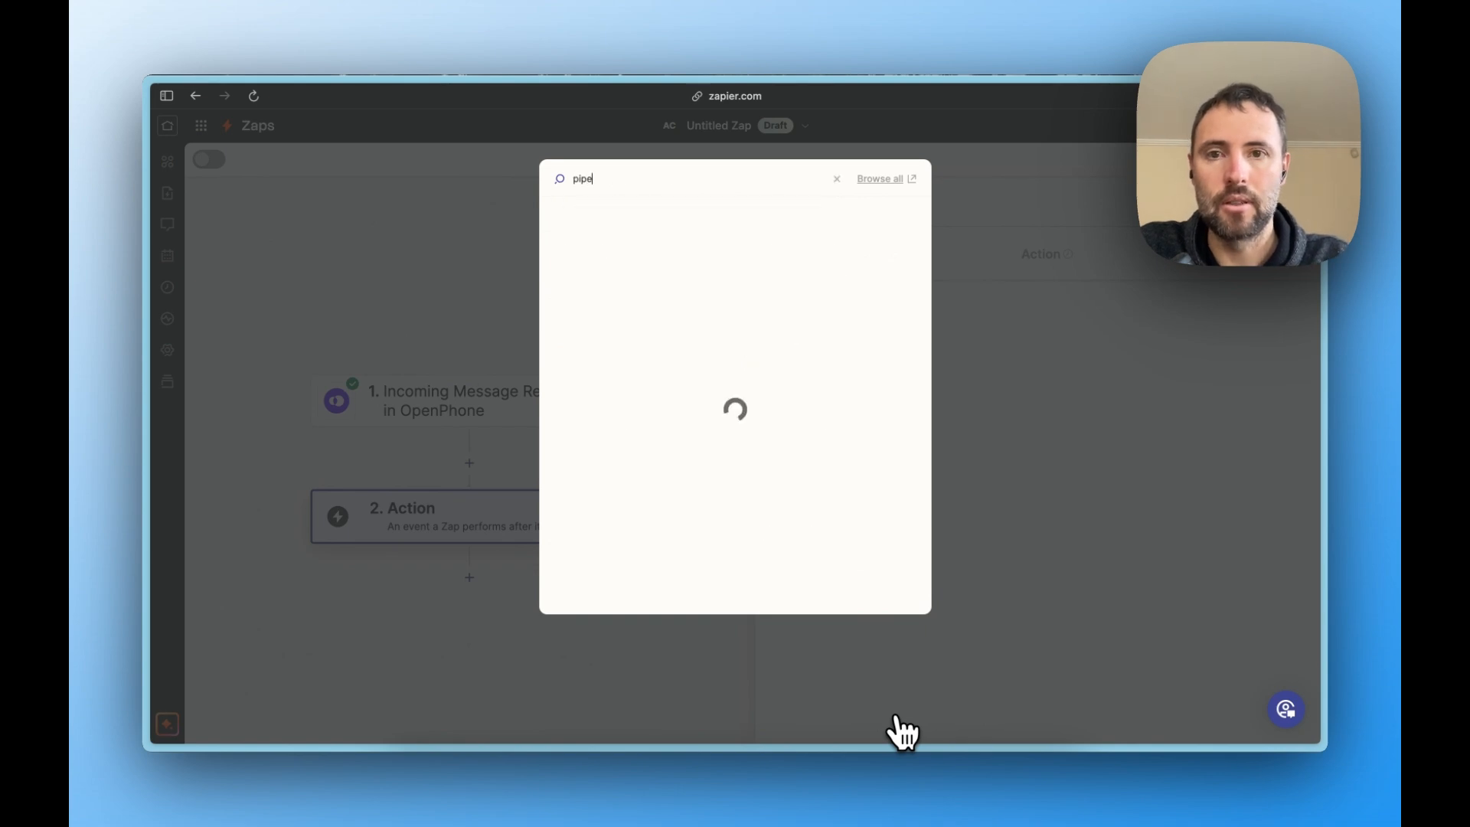
{"action": "type", "text": "drive"}
{"action": "left_click", "coordinate": [576, 221]}
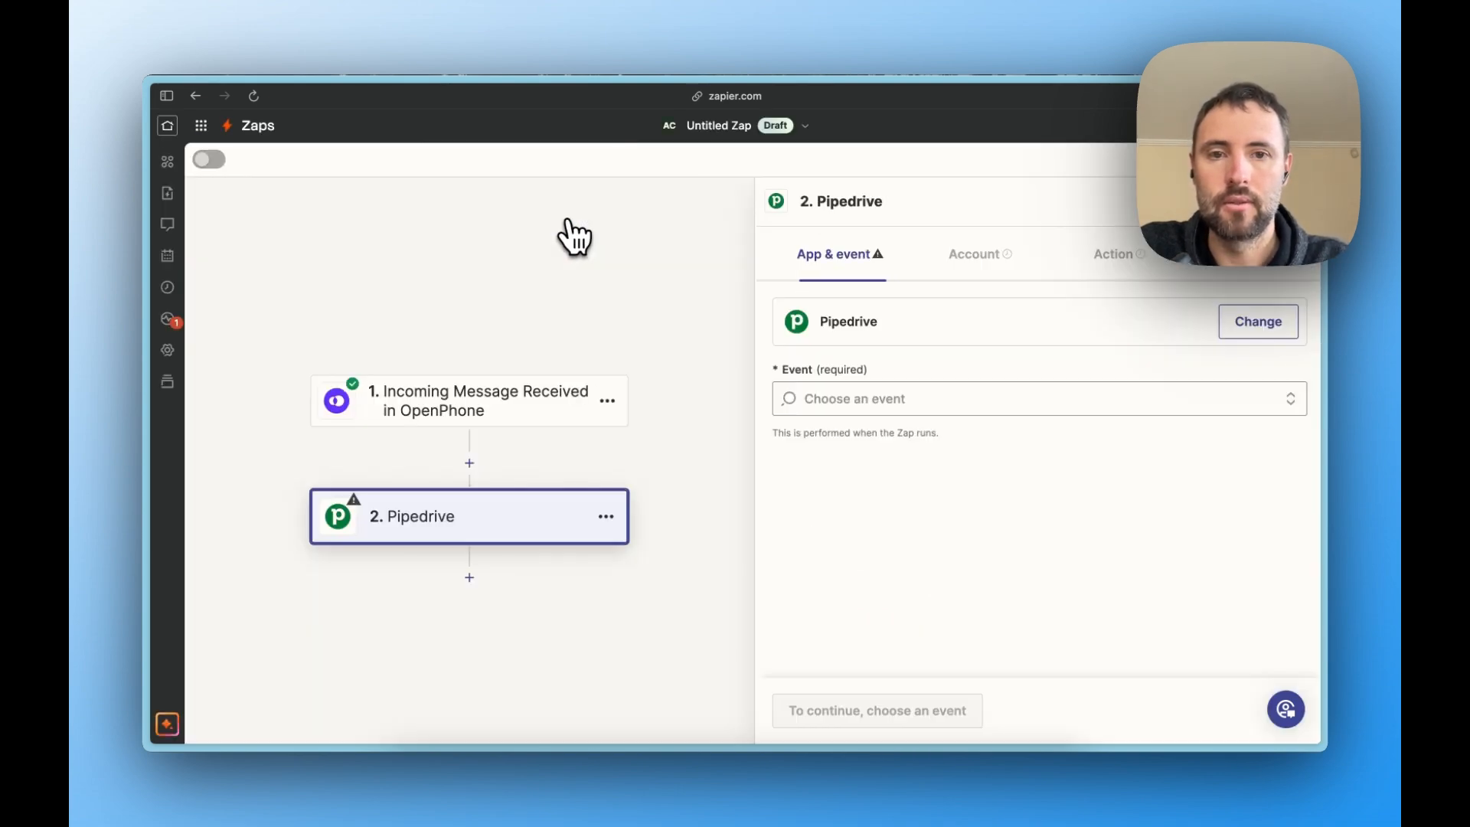
{"action": "left_click", "coordinate": [838, 398]}
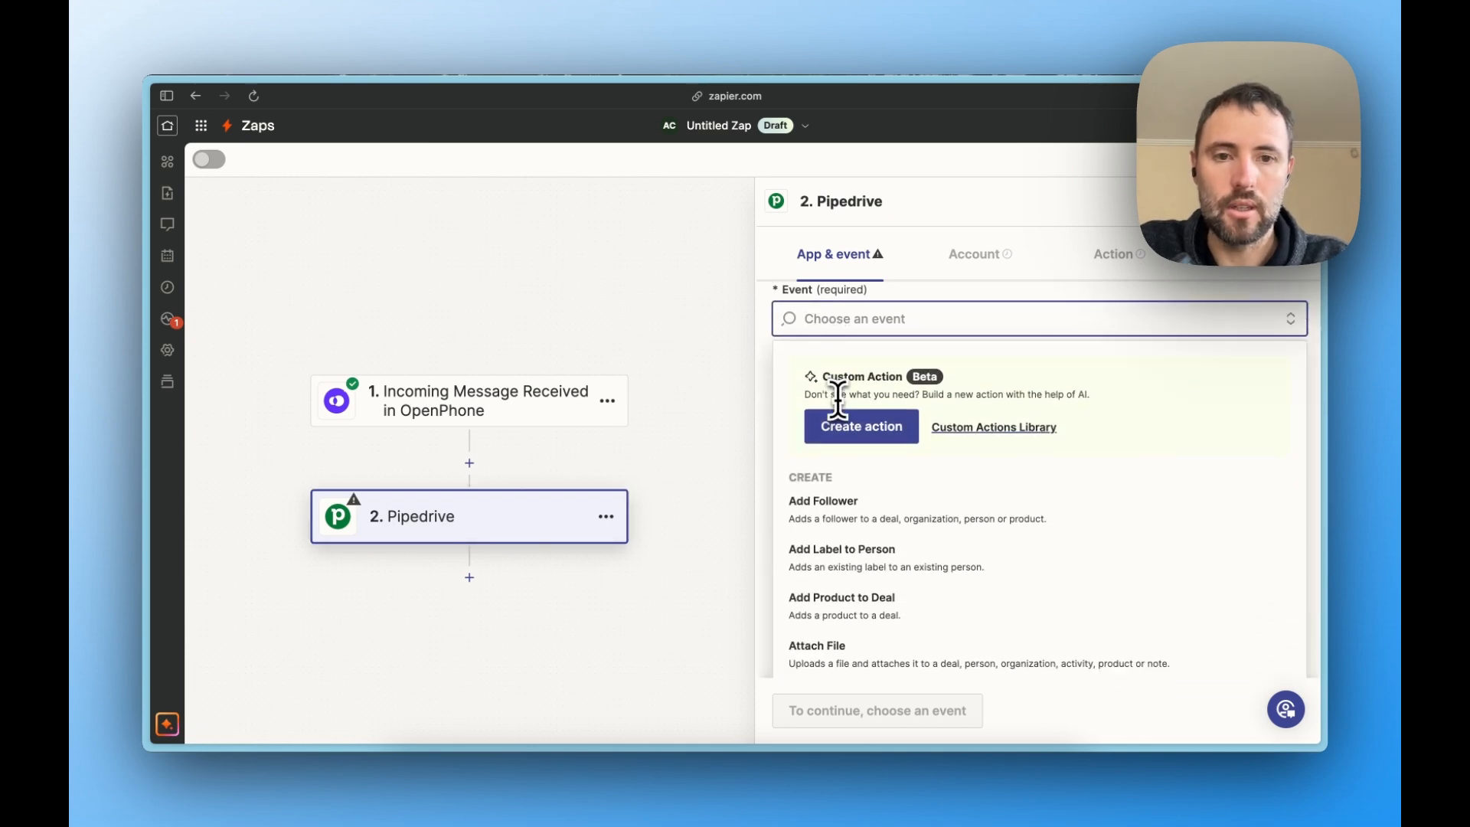
{"action": "type", "text": "fin"}
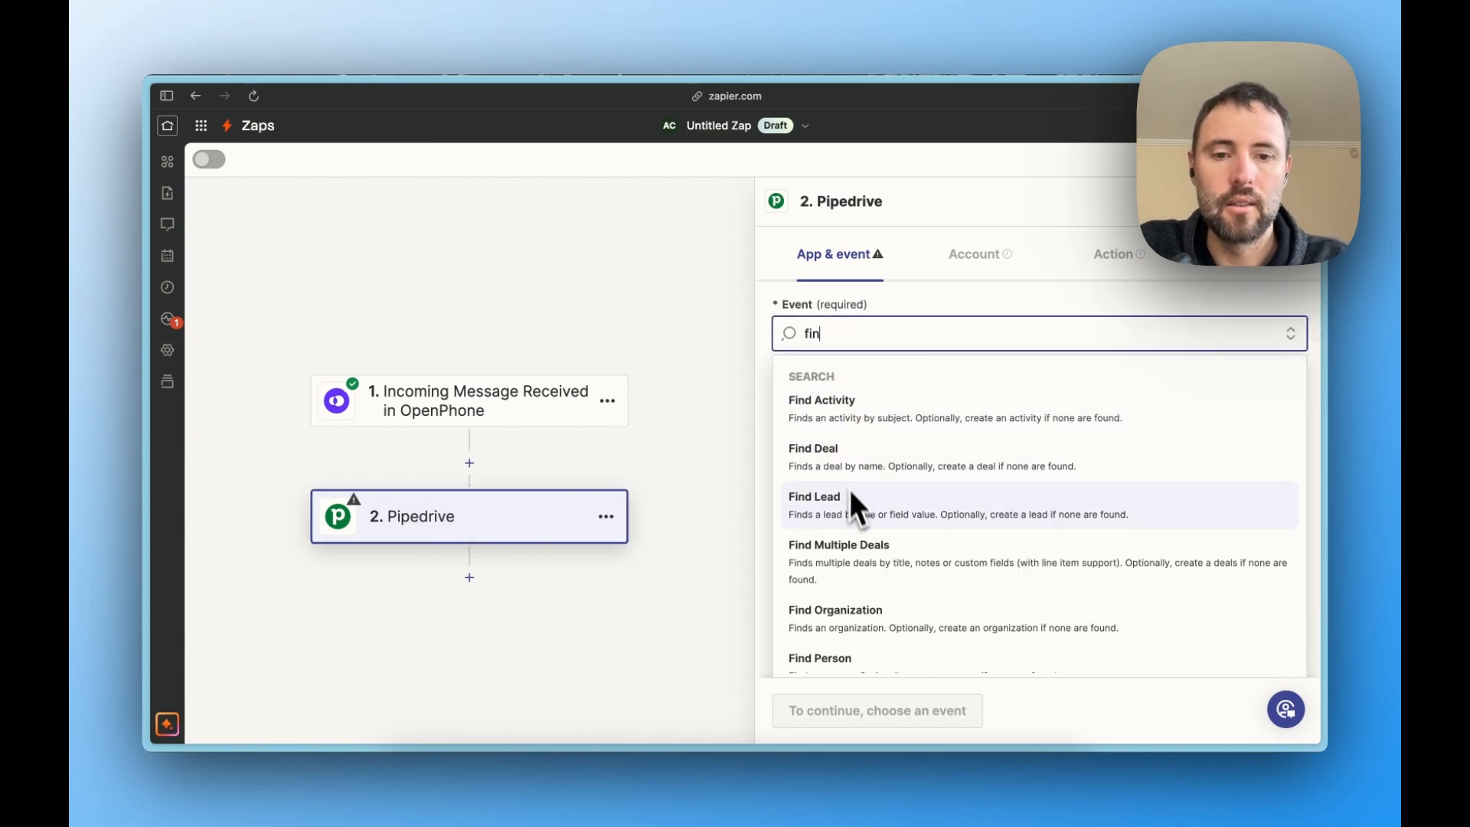
{"action": "scroll", "coordinate": [861, 604], "scroll_direction": "down", "scroll_amount": 1}
{"action": "left_click", "coordinate": [870, 640]}
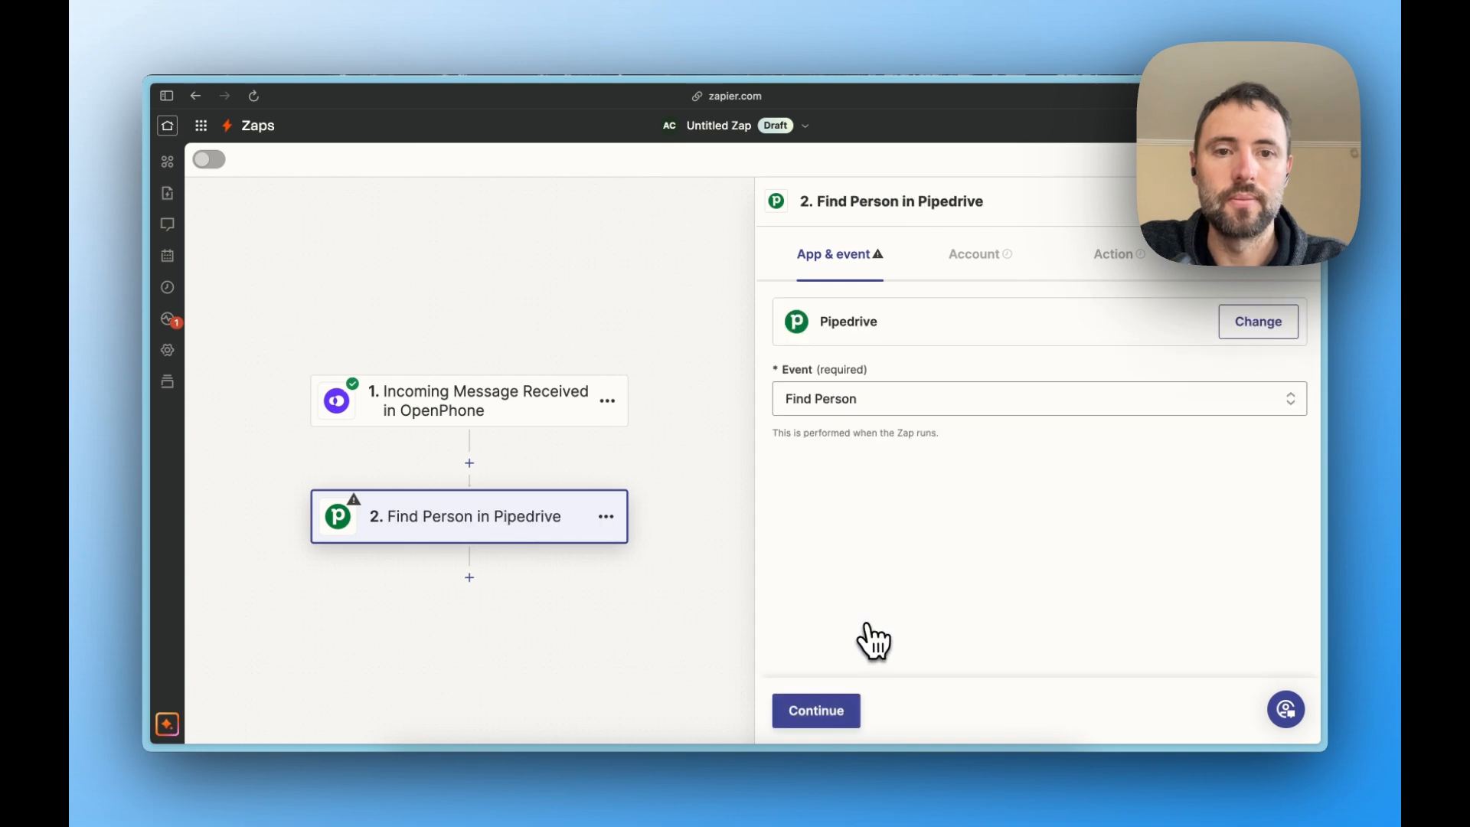
{"action": "left_click", "coordinate": [830, 711]}
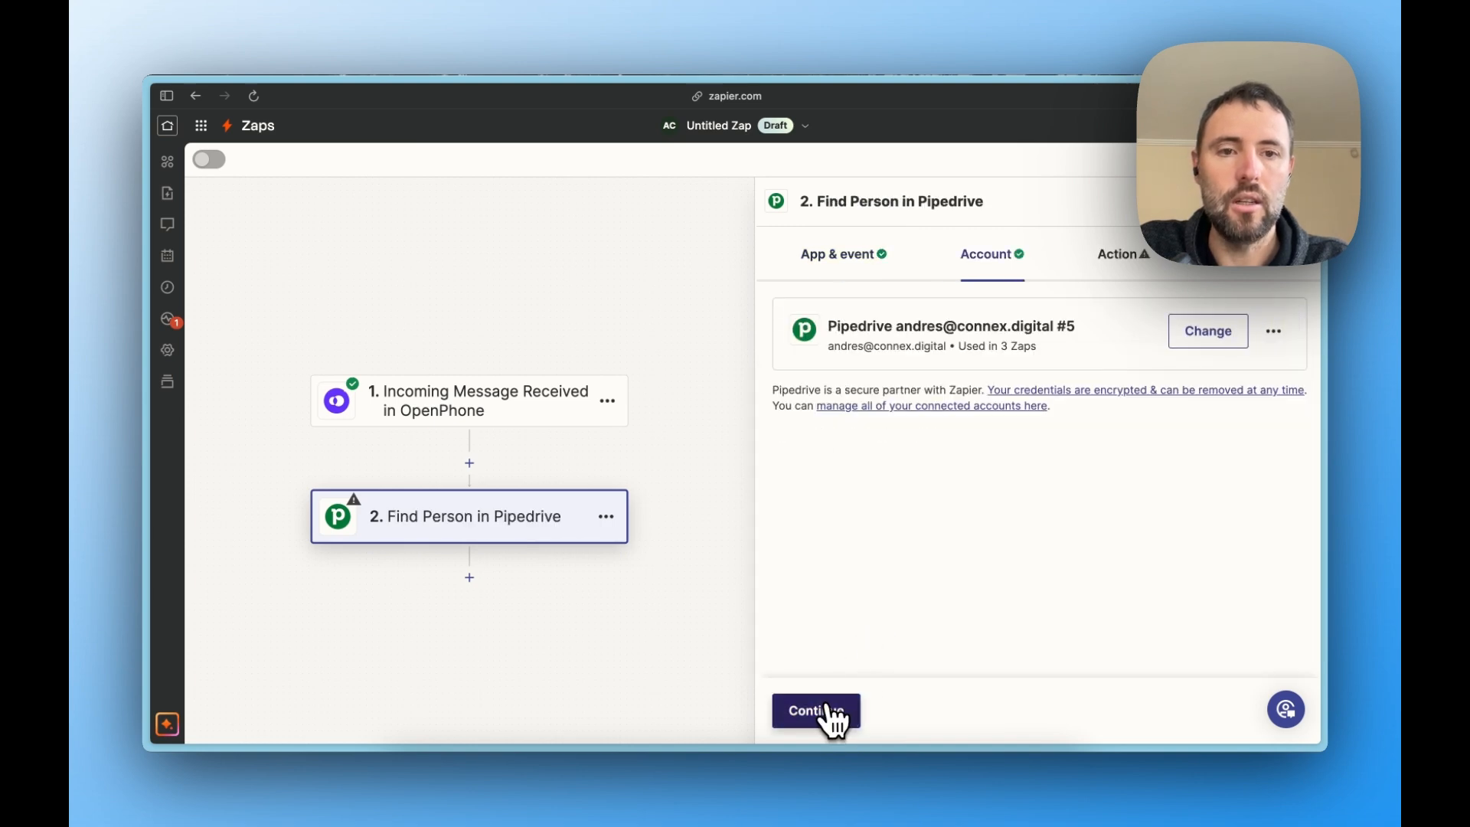
- Accept the Pipedrive account and search persons by Phone using the trigger's from field, proceeding to the step's test
{"action": "left_click", "coordinate": [828, 709]}
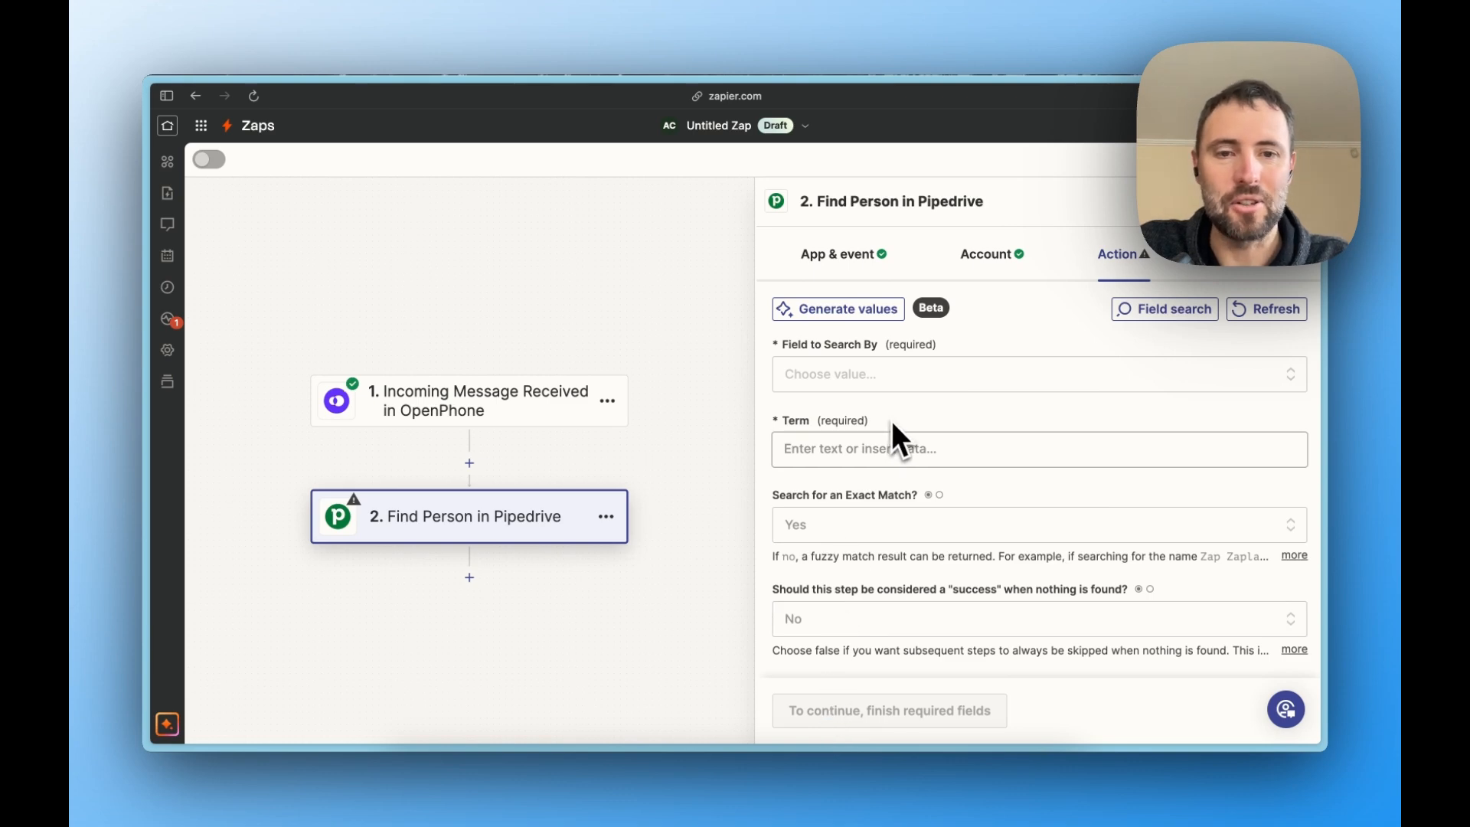
{"action": "left_click", "coordinate": [928, 380]}
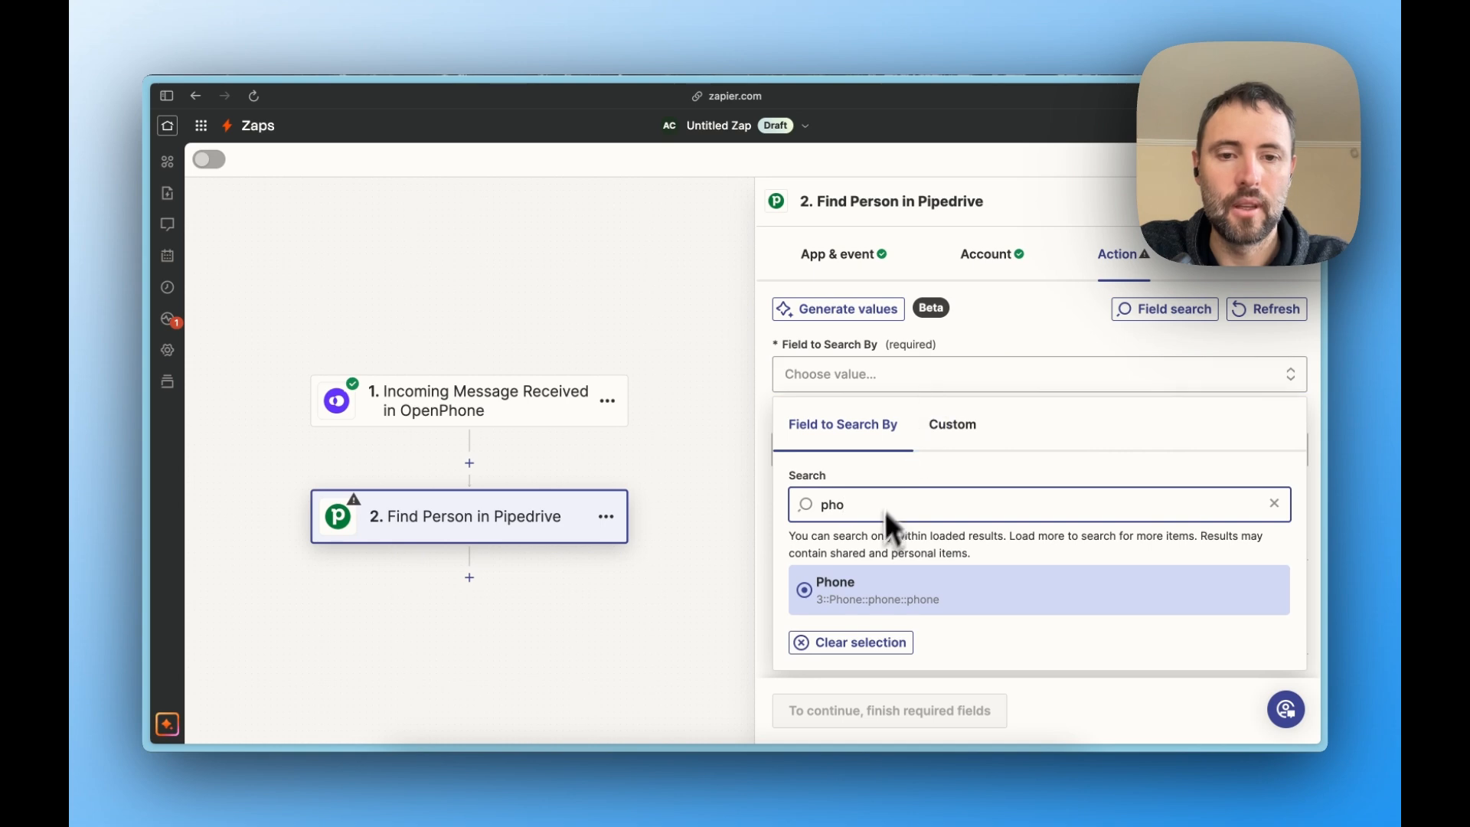
{"action": "left_click", "coordinate": [878, 588]}
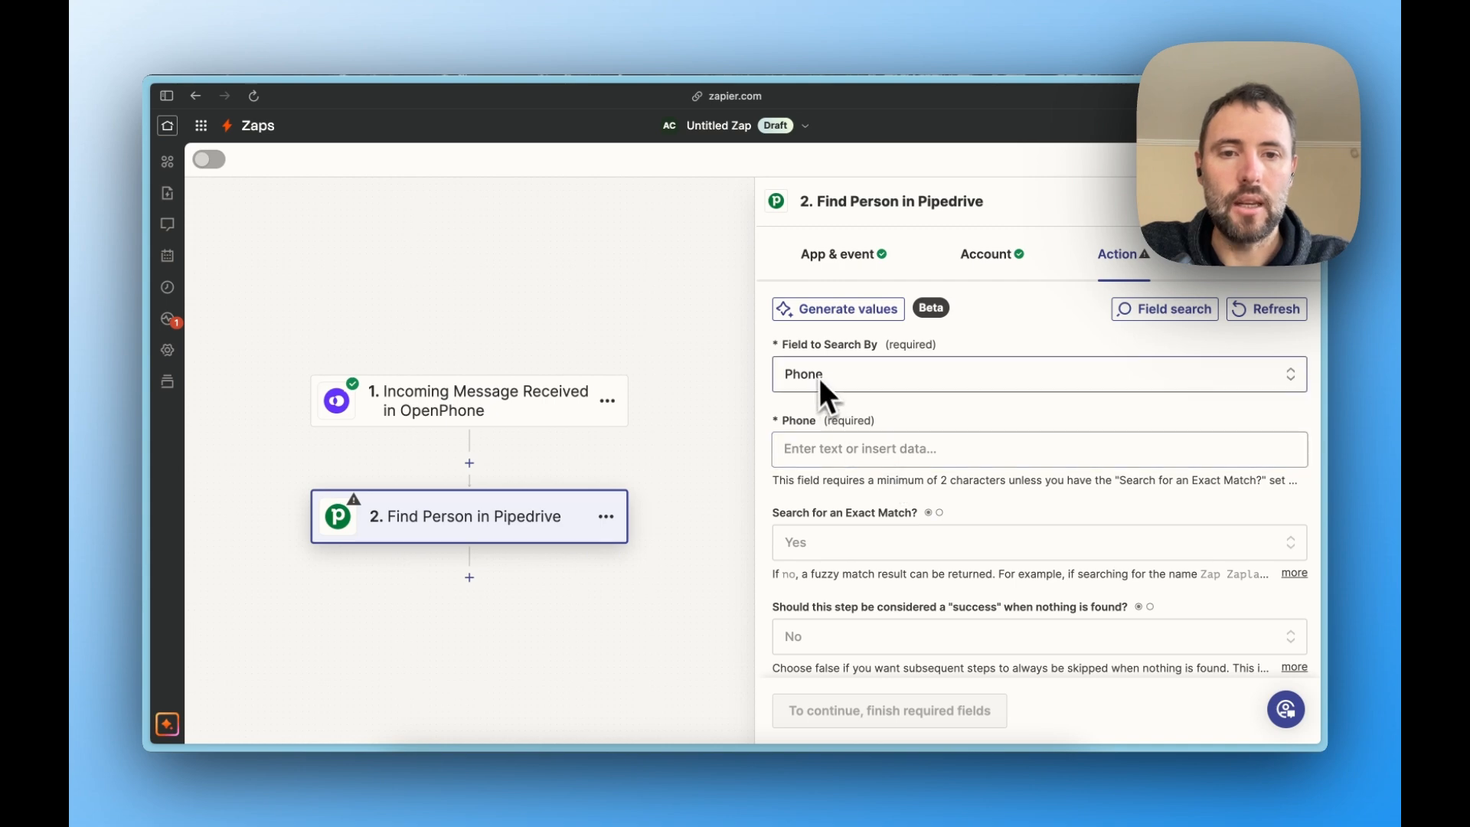
{"action": "left_click", "coordinate": [866, 451]}
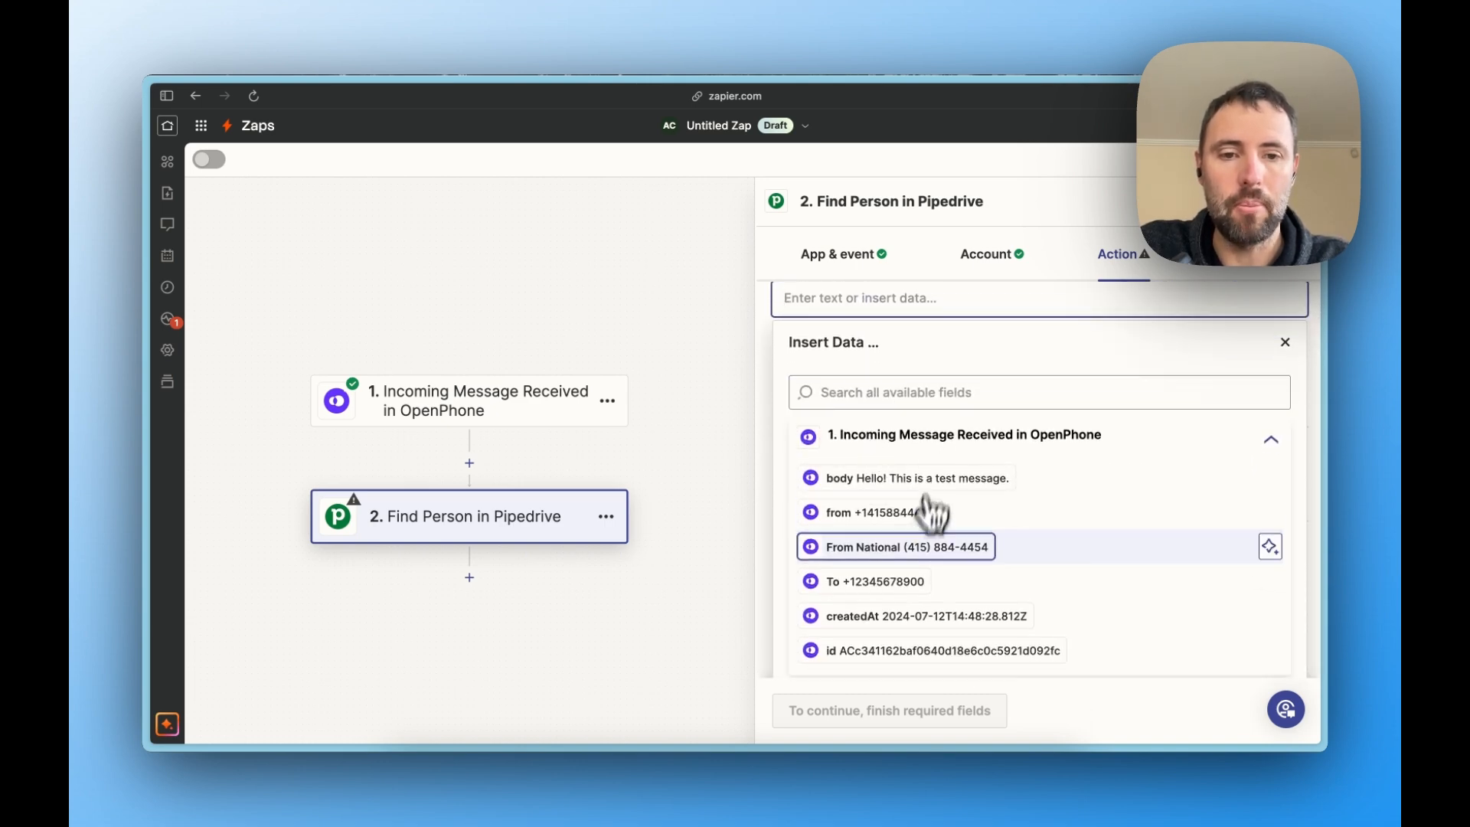
{"action": "left_click", "coordinate": [883, 521]}
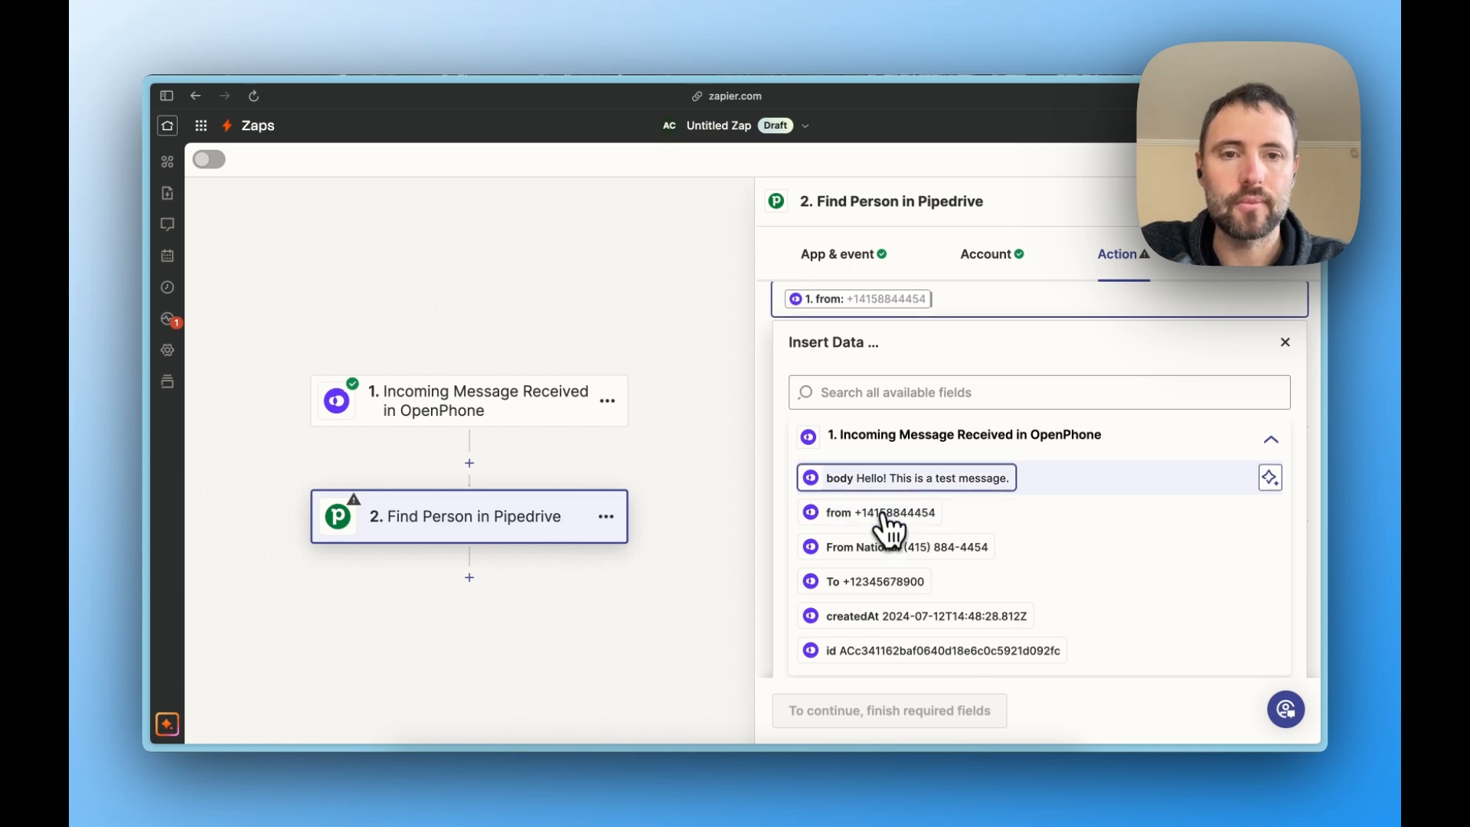
{"action": "left_click", "coordinate": [936, 278]}
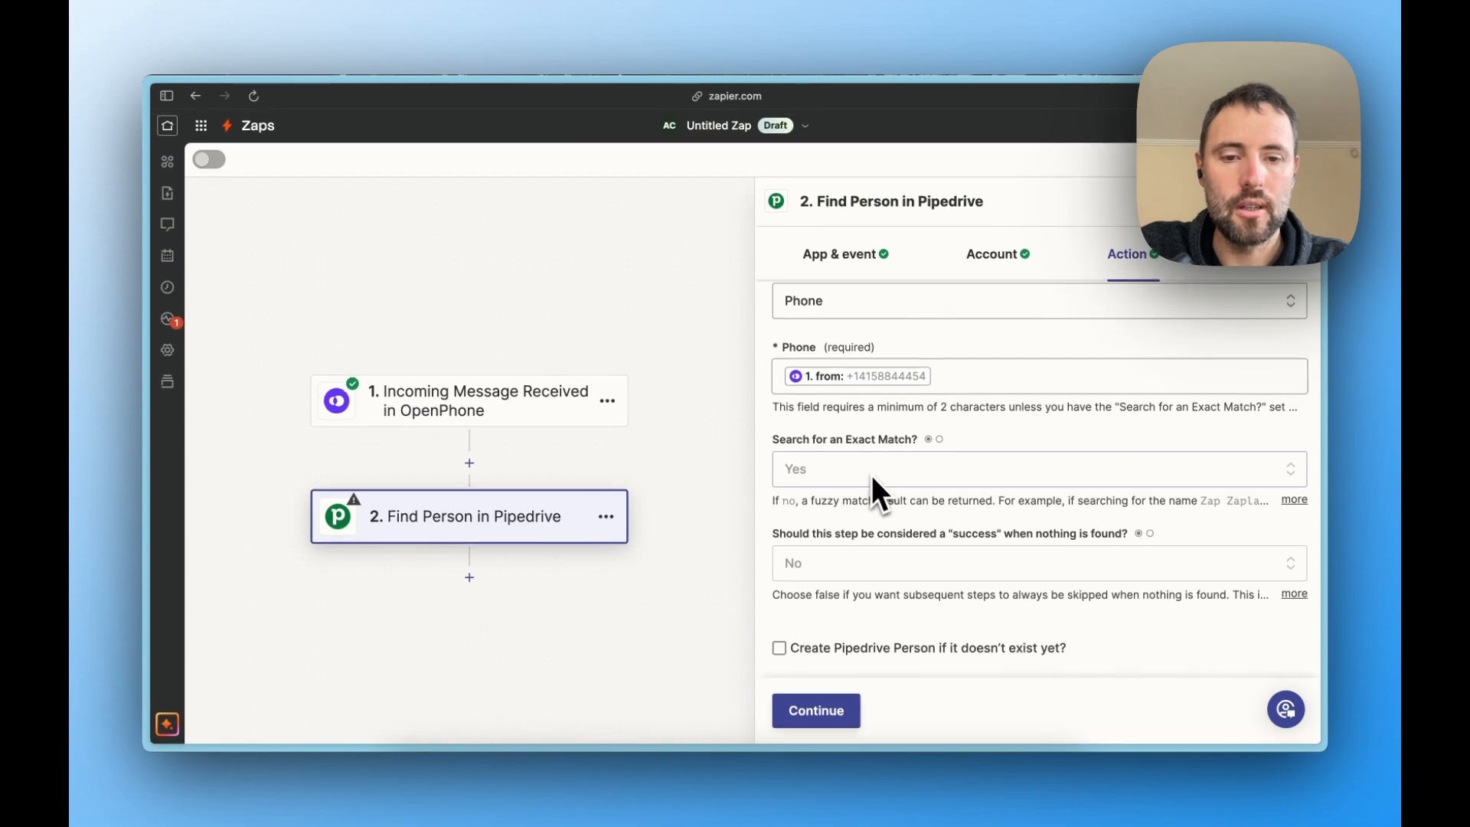
{"action": "left_click", "coordinate": [835, 712]}
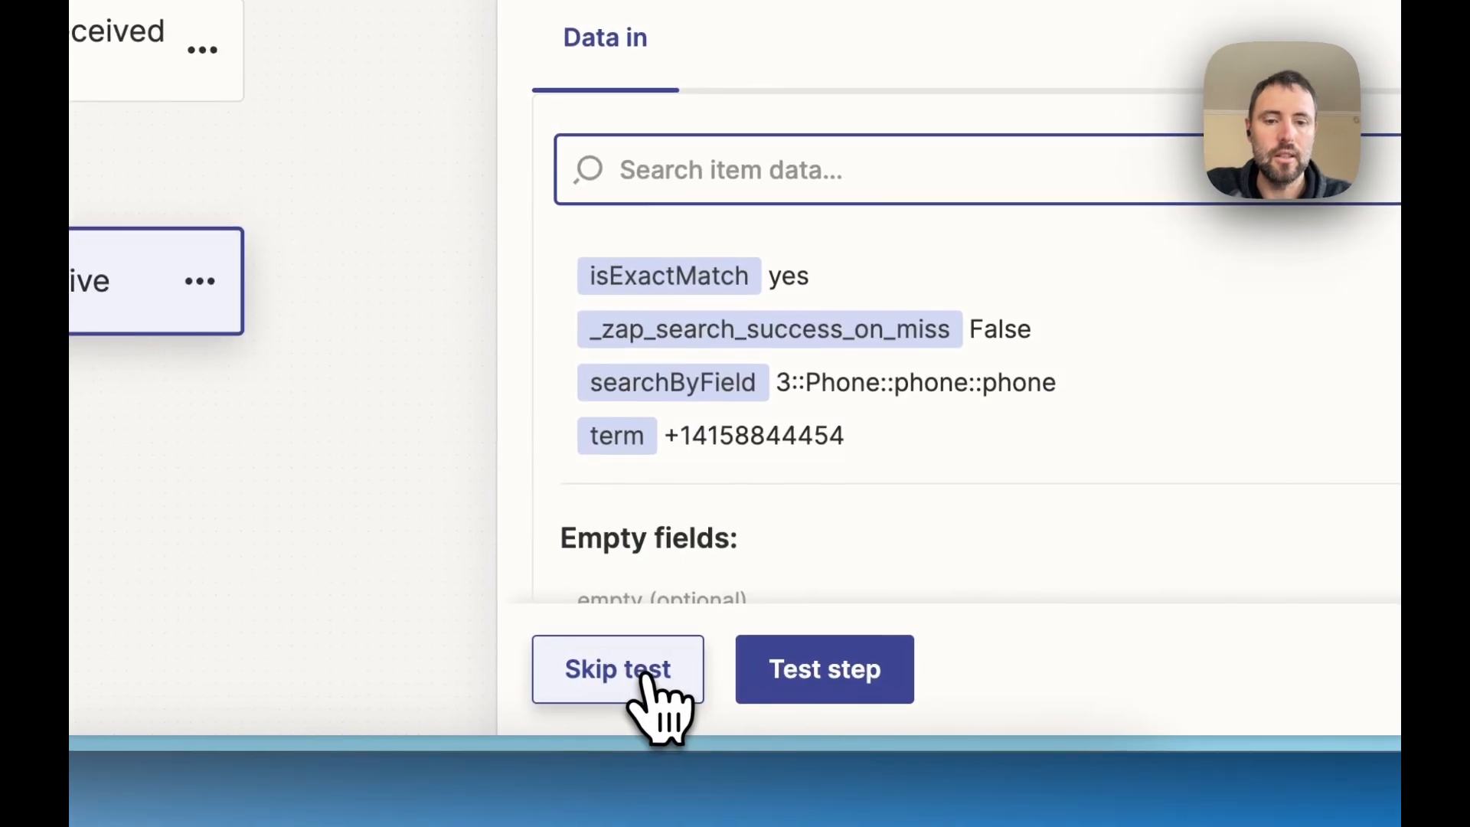
- Test the Find Person step and check the organization name and person name in the returned data
{"action": "left_click", "coordinate": [830, 693]}
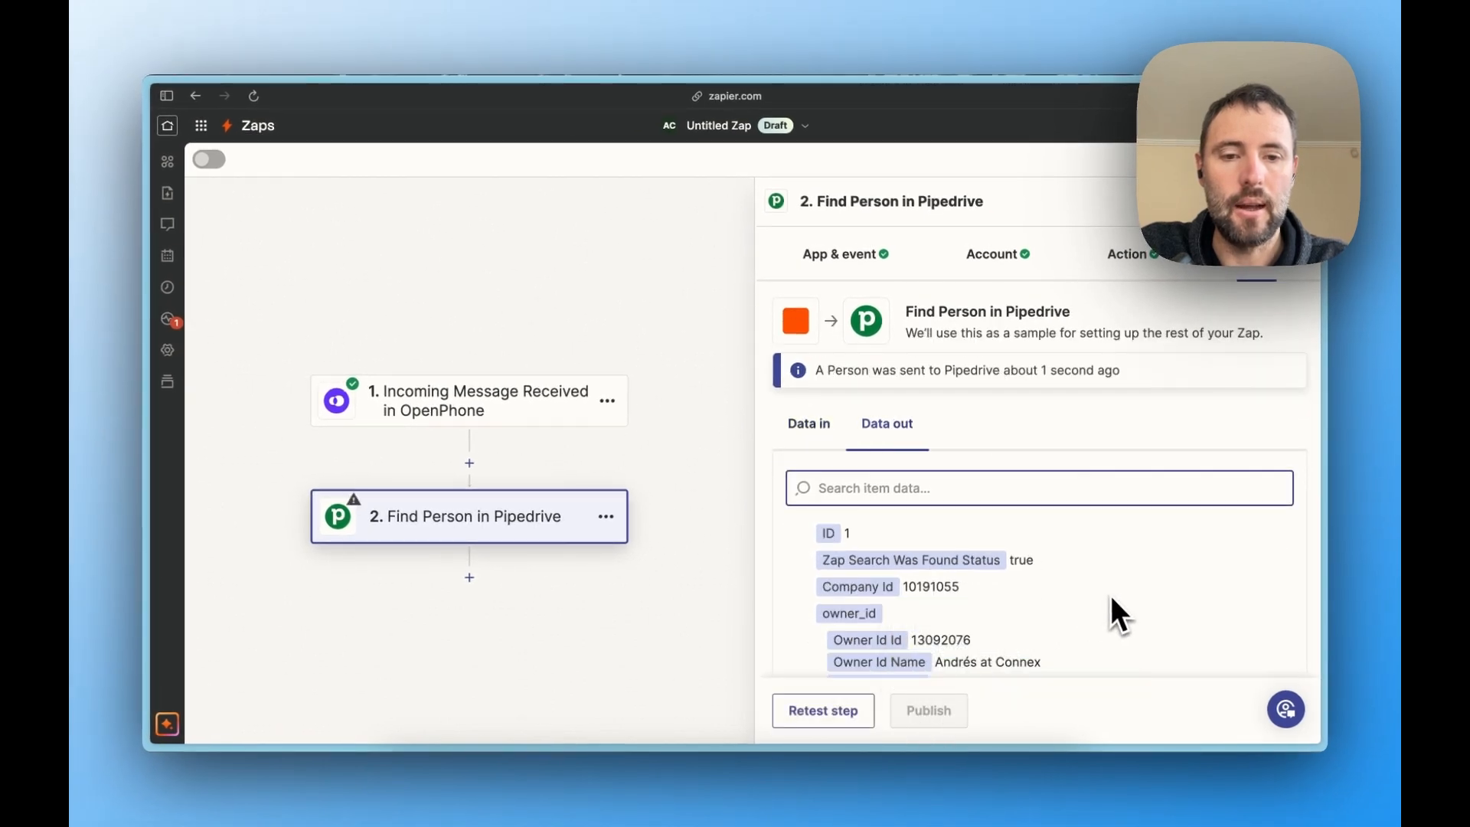
{"action": "scroll", "coordinate": [1112, 600], "scroll_direction": "down", "scroll_amount": 5}
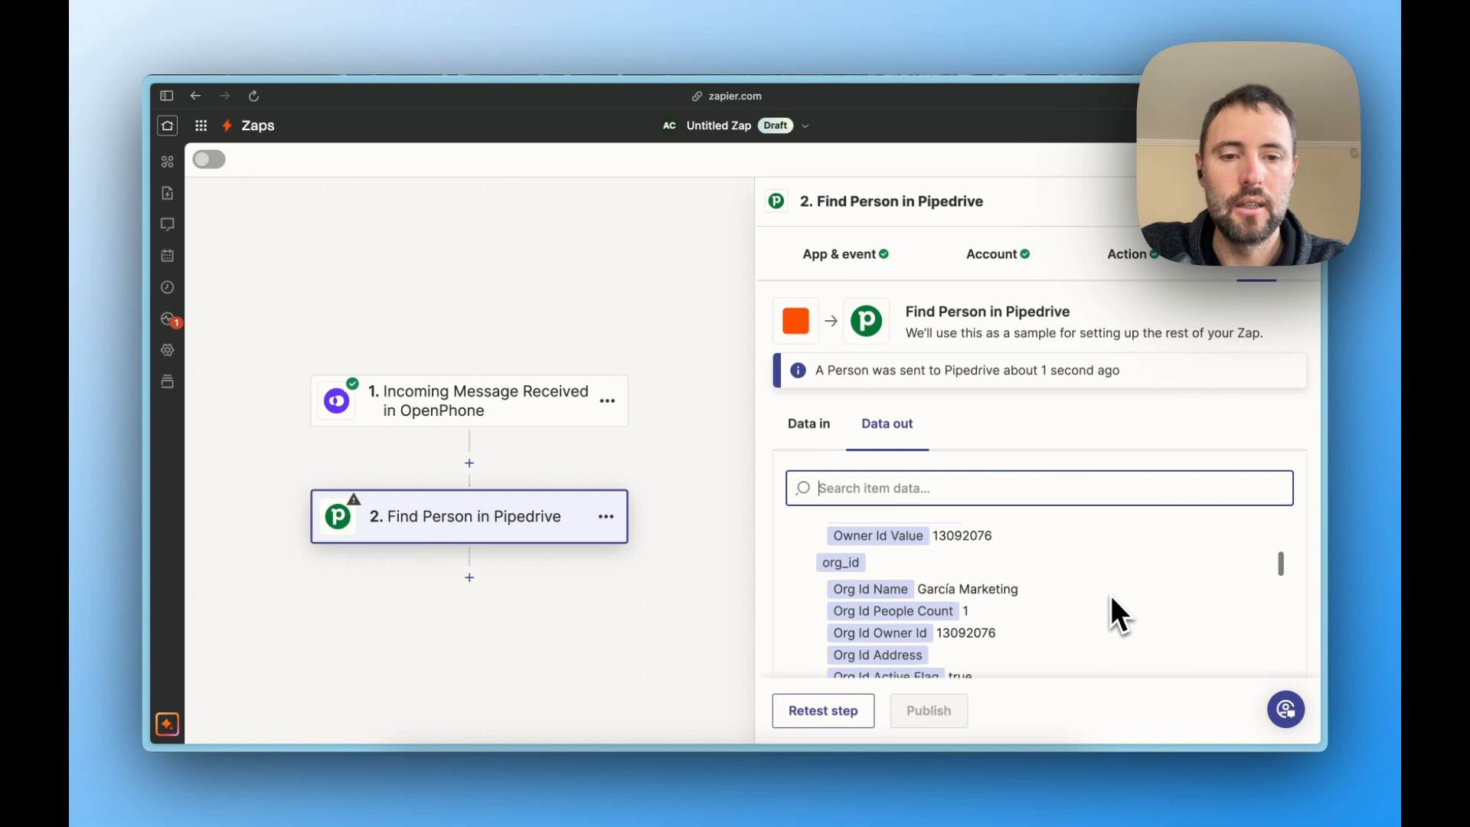
{"action": "triple_click", "coordinate": [949, 582]}
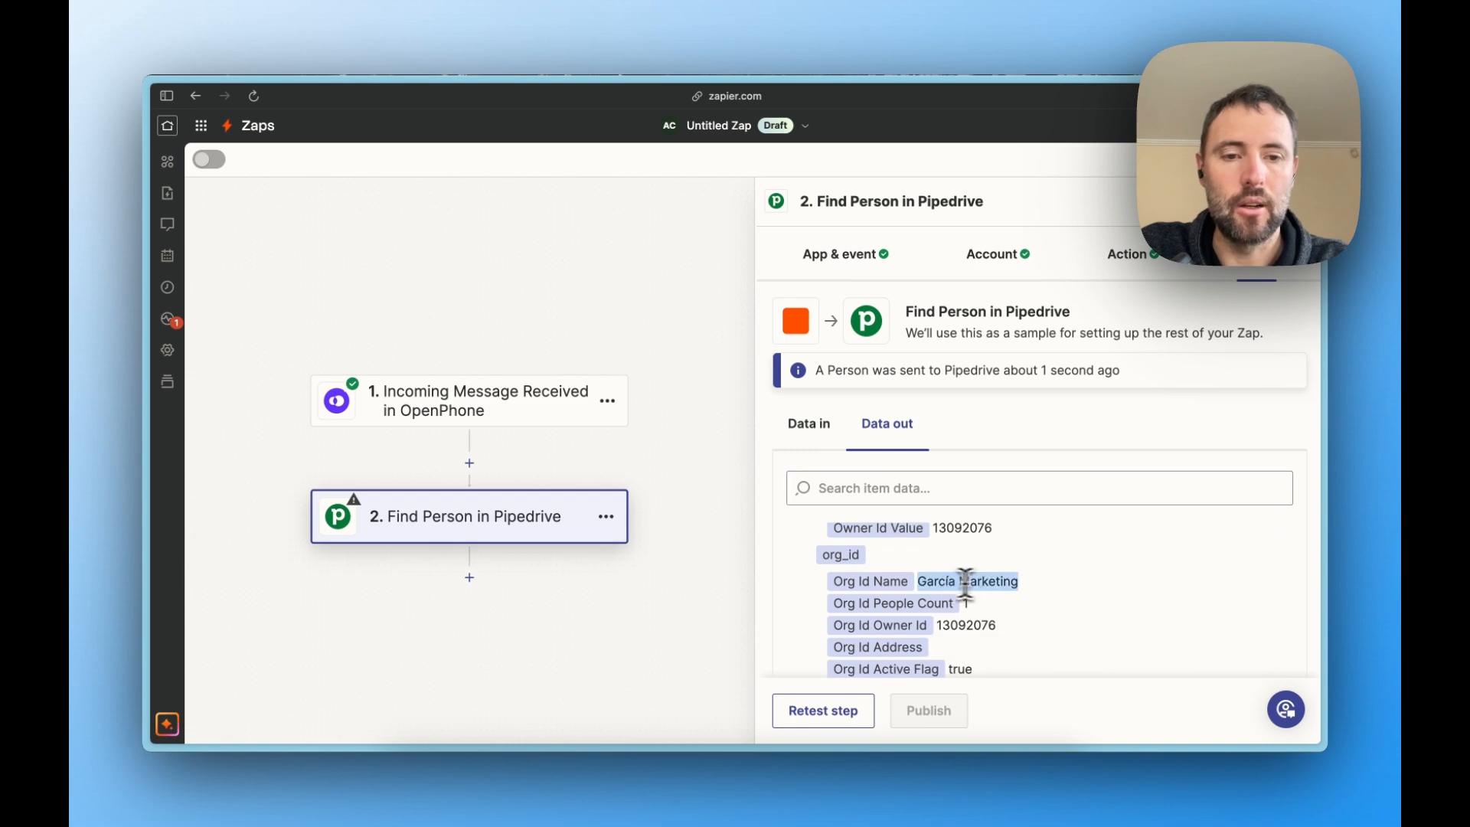
{"action": "scroll", "coordinate": [1040, 589], "scroll_direction": "down", "scroll_amount": 5}
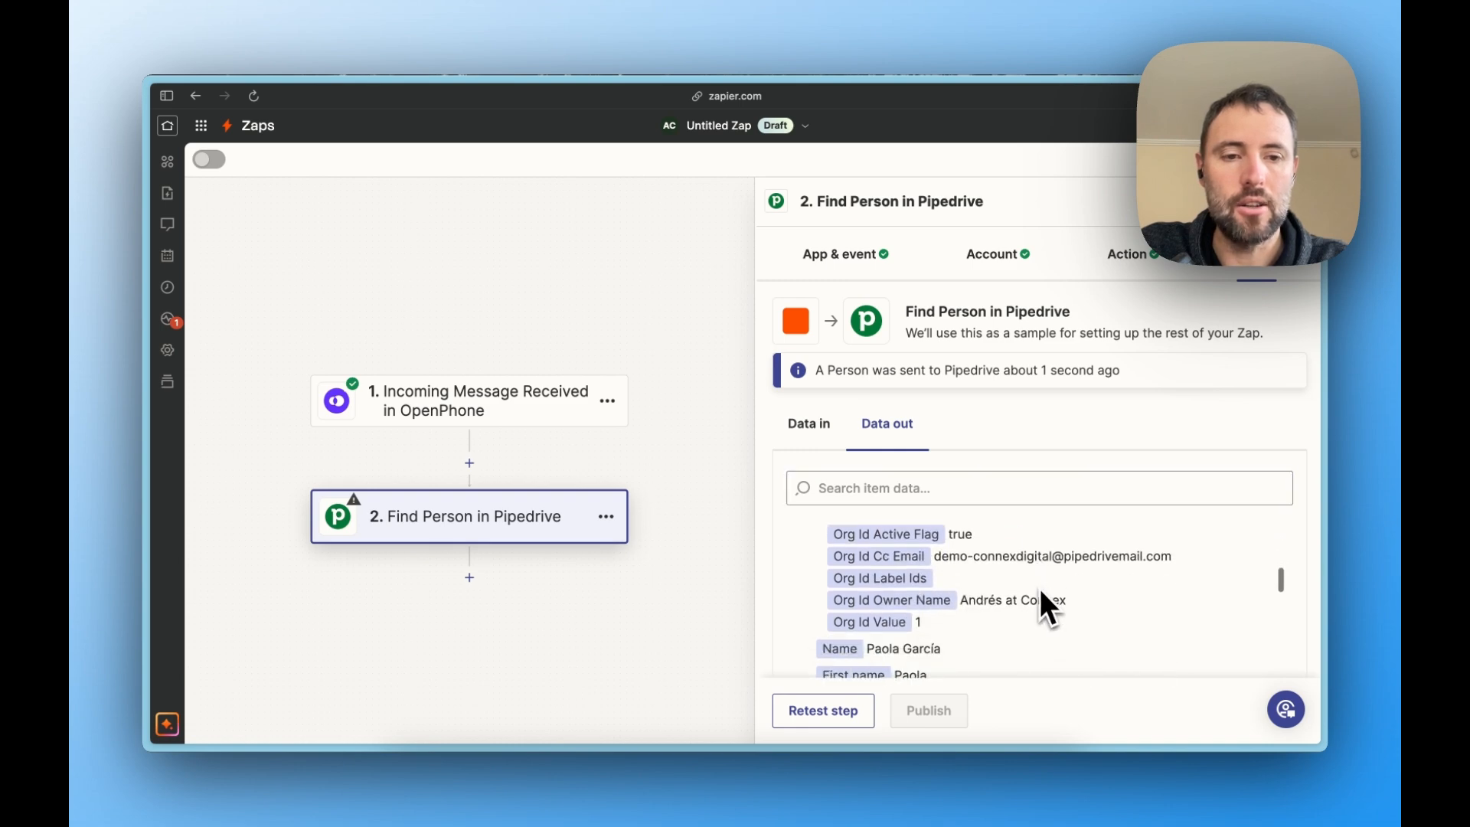
{"action": "triple_click", "coordinate": [888, 548]}
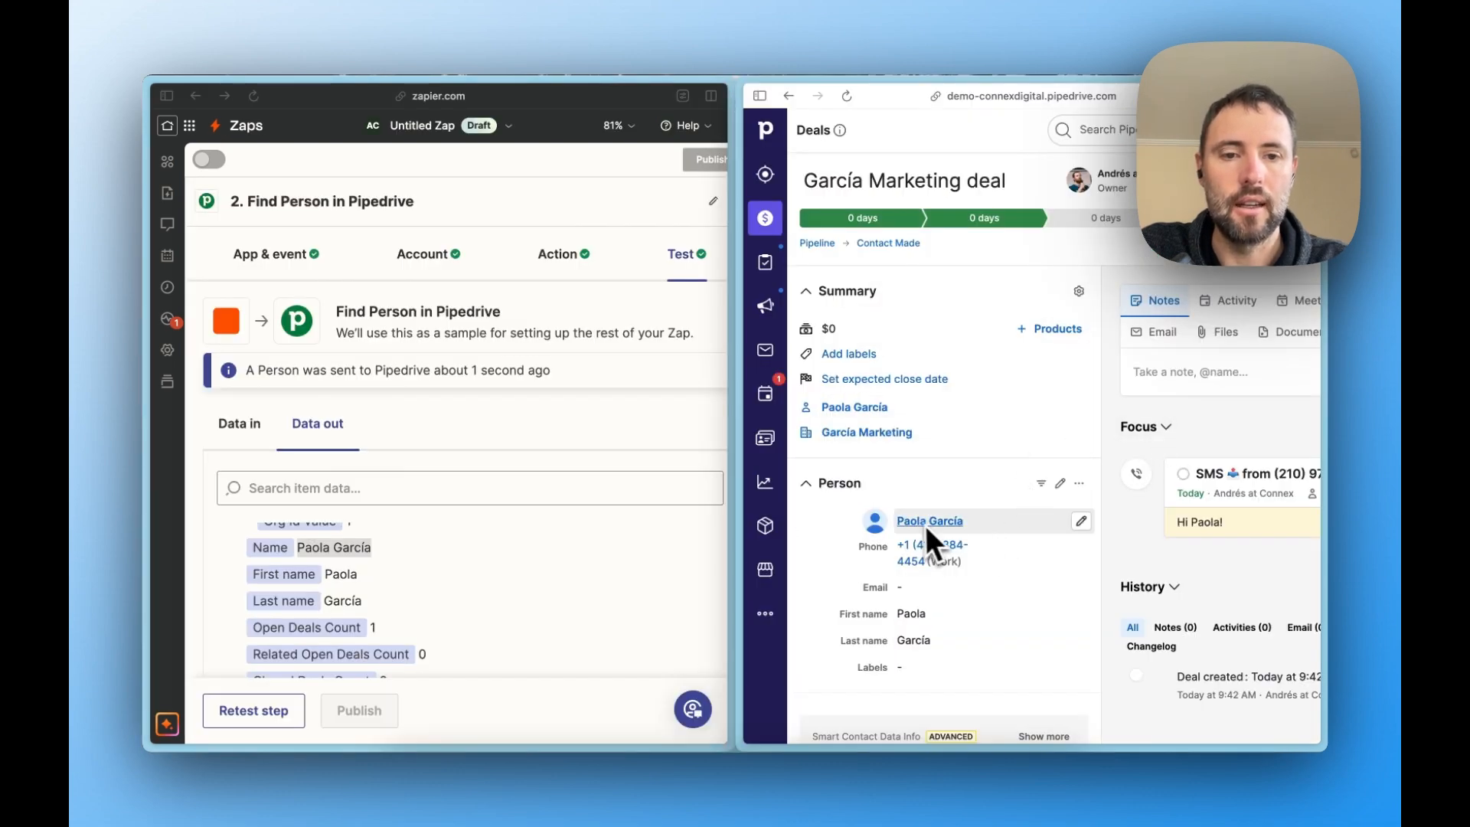
- Compare the found person and org_id data with the person and organization details of the García Marketing deal in Pipedrive
{"action": "scroll", "coordinate": [888, 499], "scroll_direction": "down", "scroll_amount": 4}
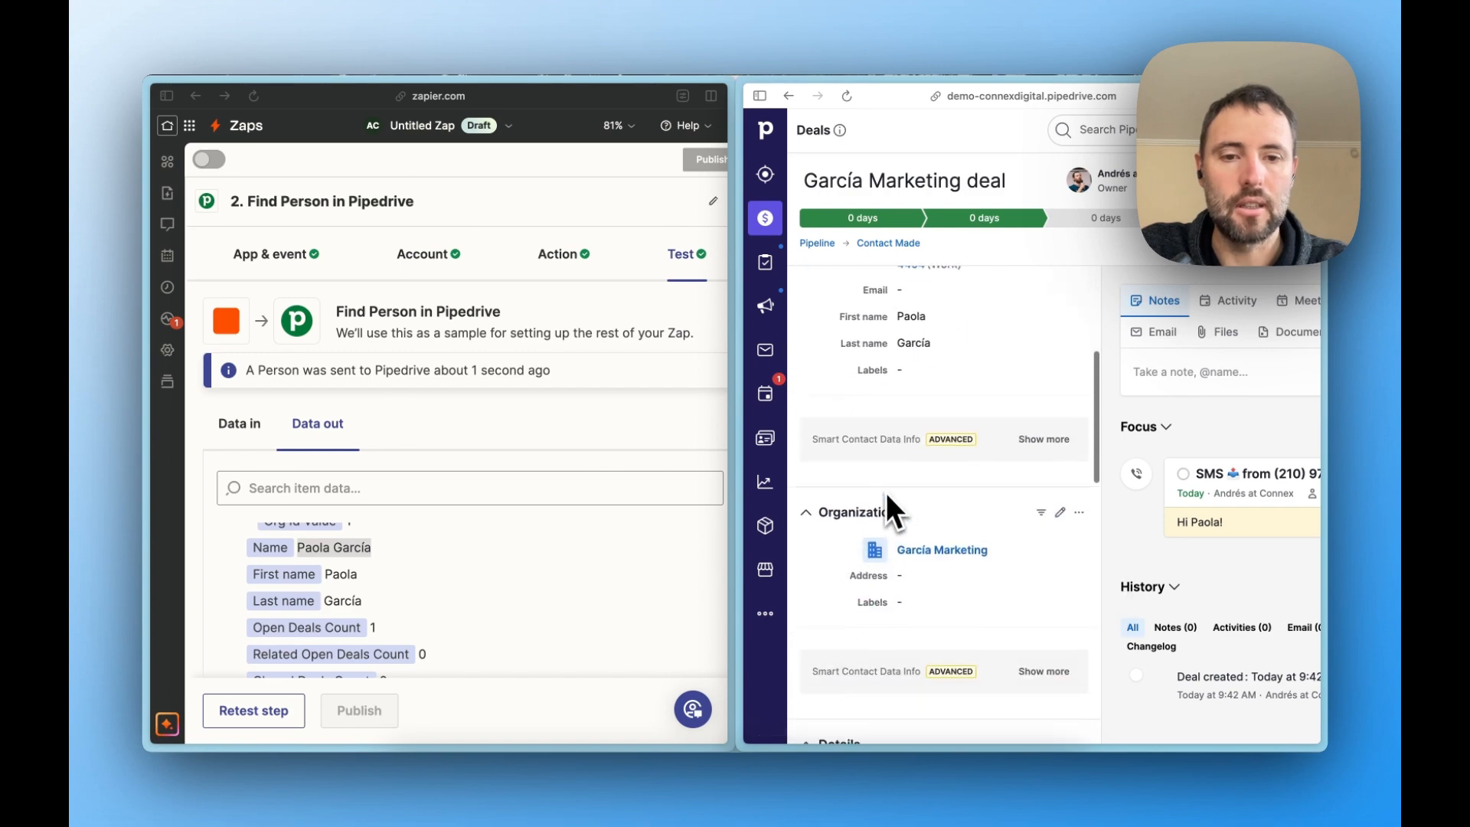
{"action": "scroll", "coordinate": [930, 558], "scroll_direction": "up", "scroll_amount": 4}
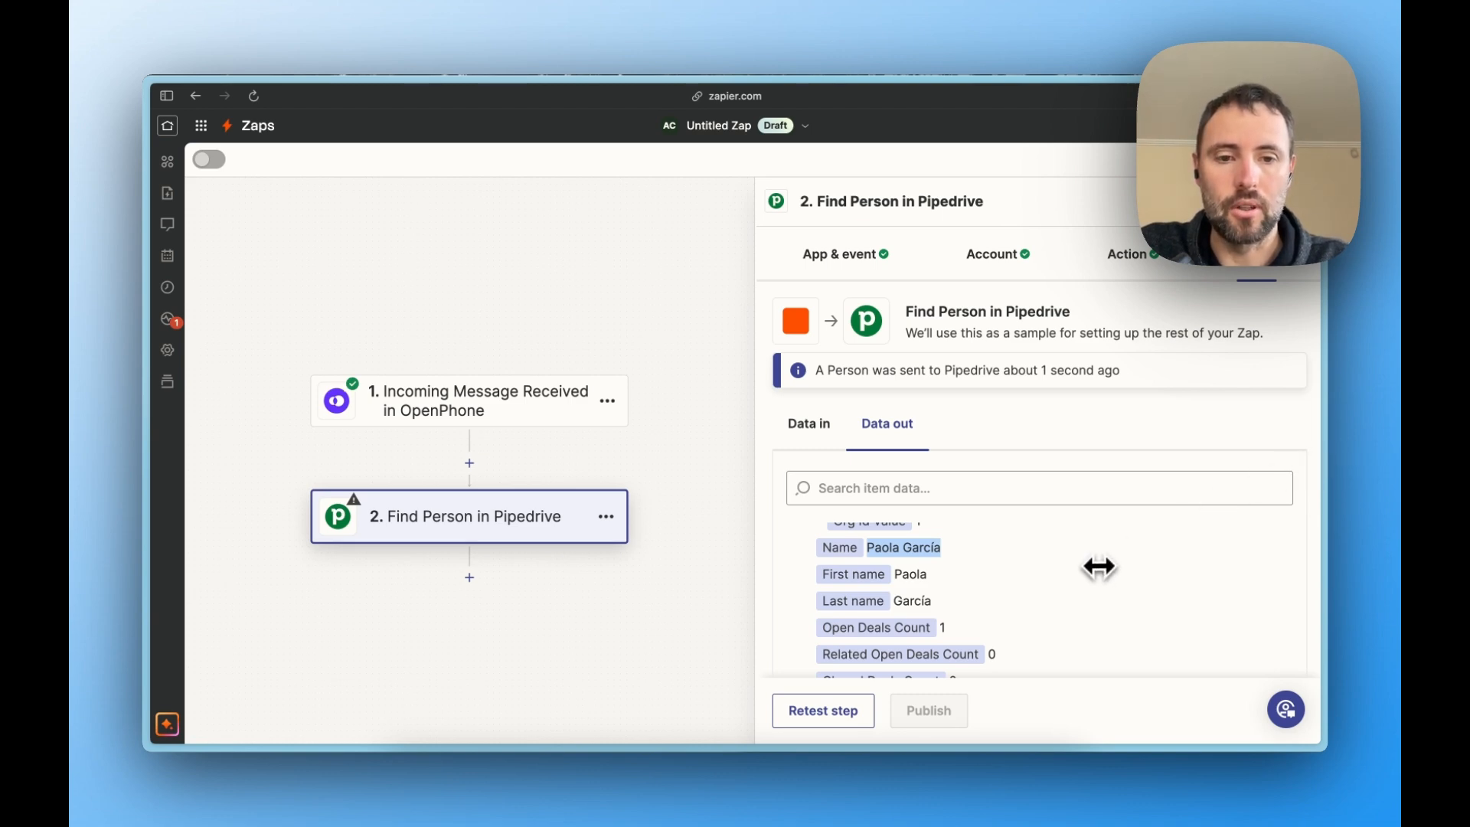
{"action": "scroll", "coordinate": [1099, 567], "scroll_direction": "up", "scroll_amount": 5}
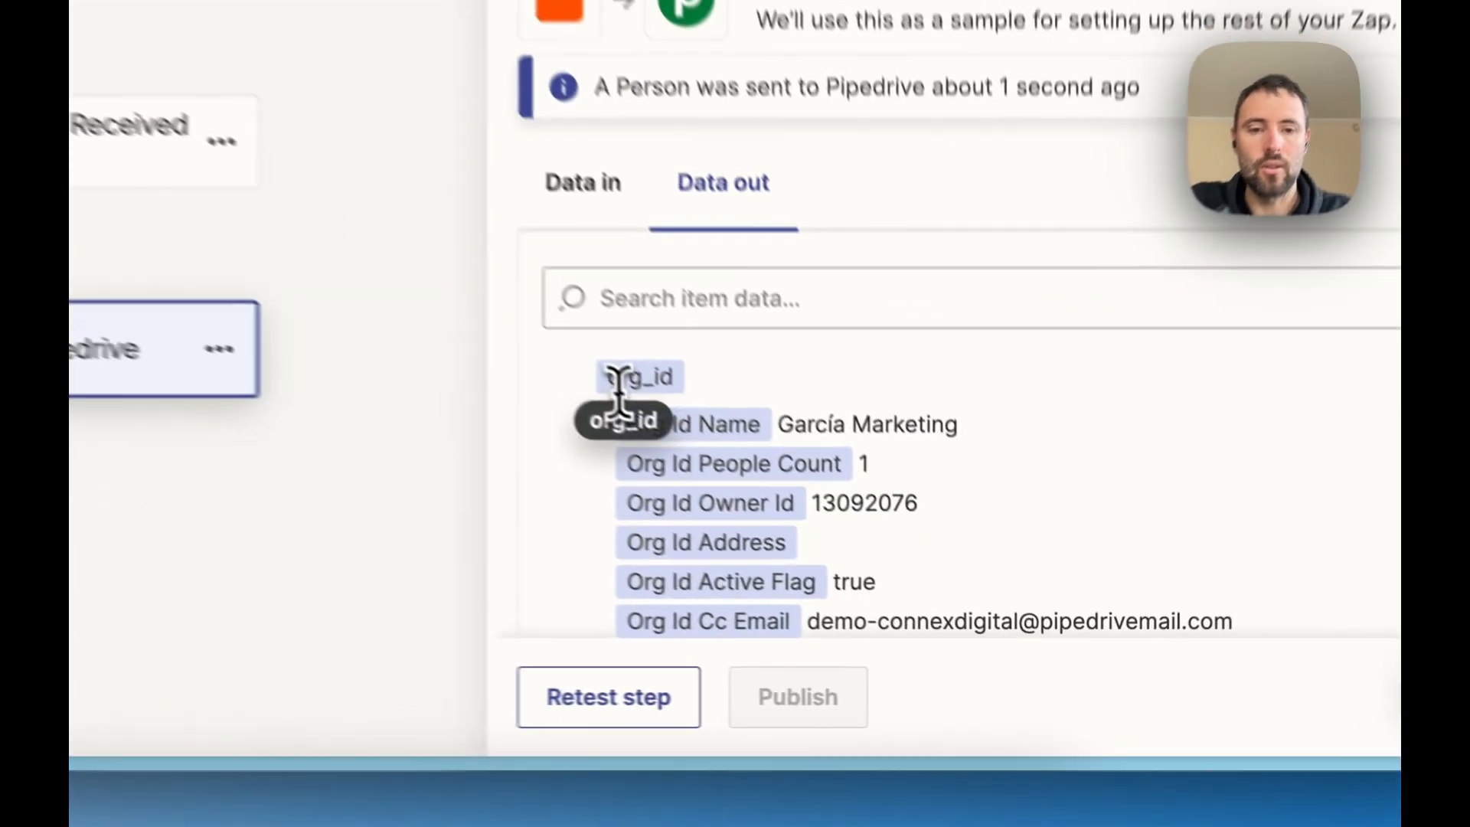
{"action": "double_click", "coordinate": [843, 531]}
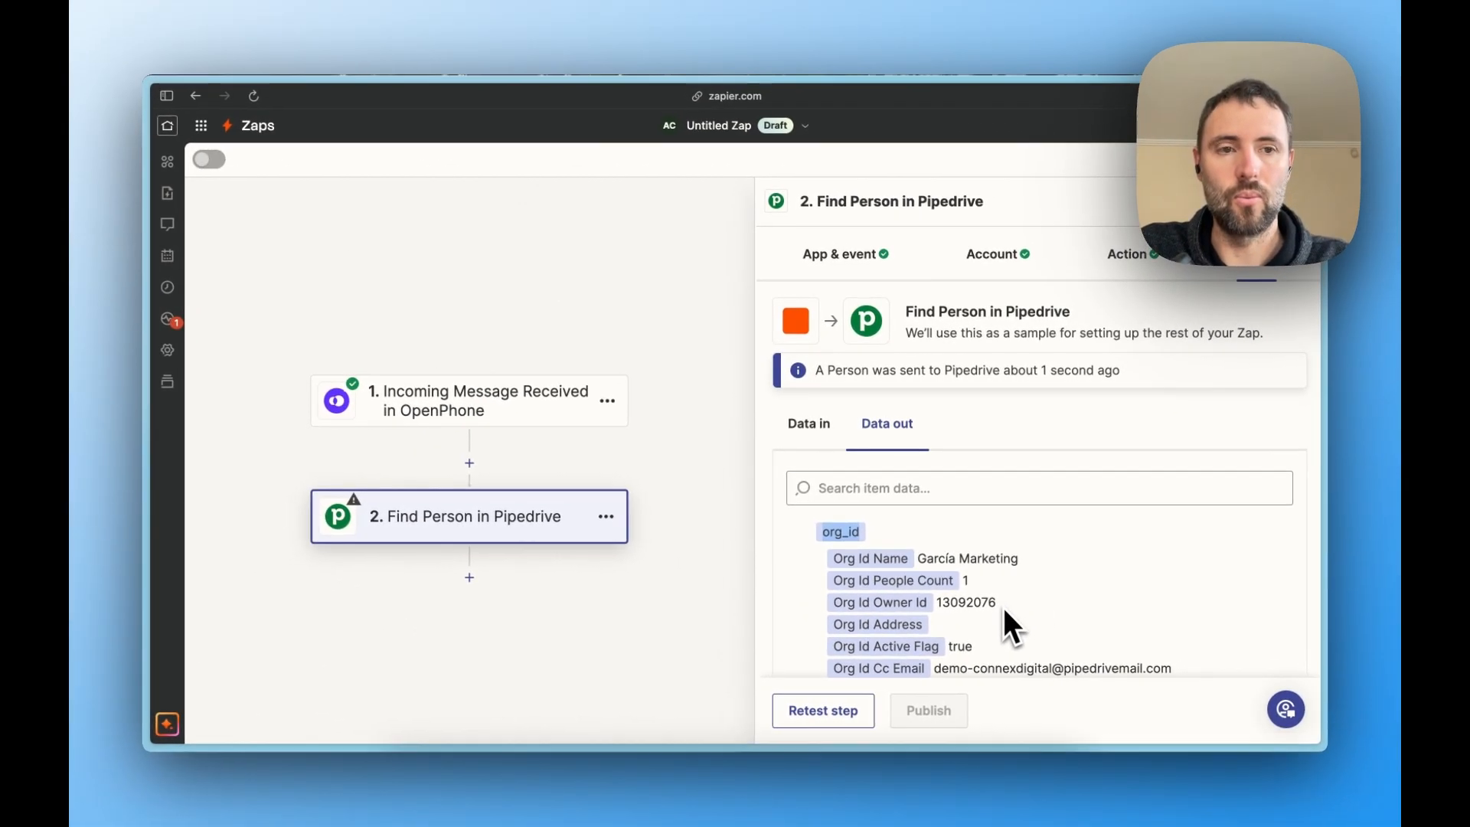
- Add a third step using Pipedrive's Find Deal event and accept the connected Pipedrive account
{"action": "left_click", "coordinate": [469, 577]}
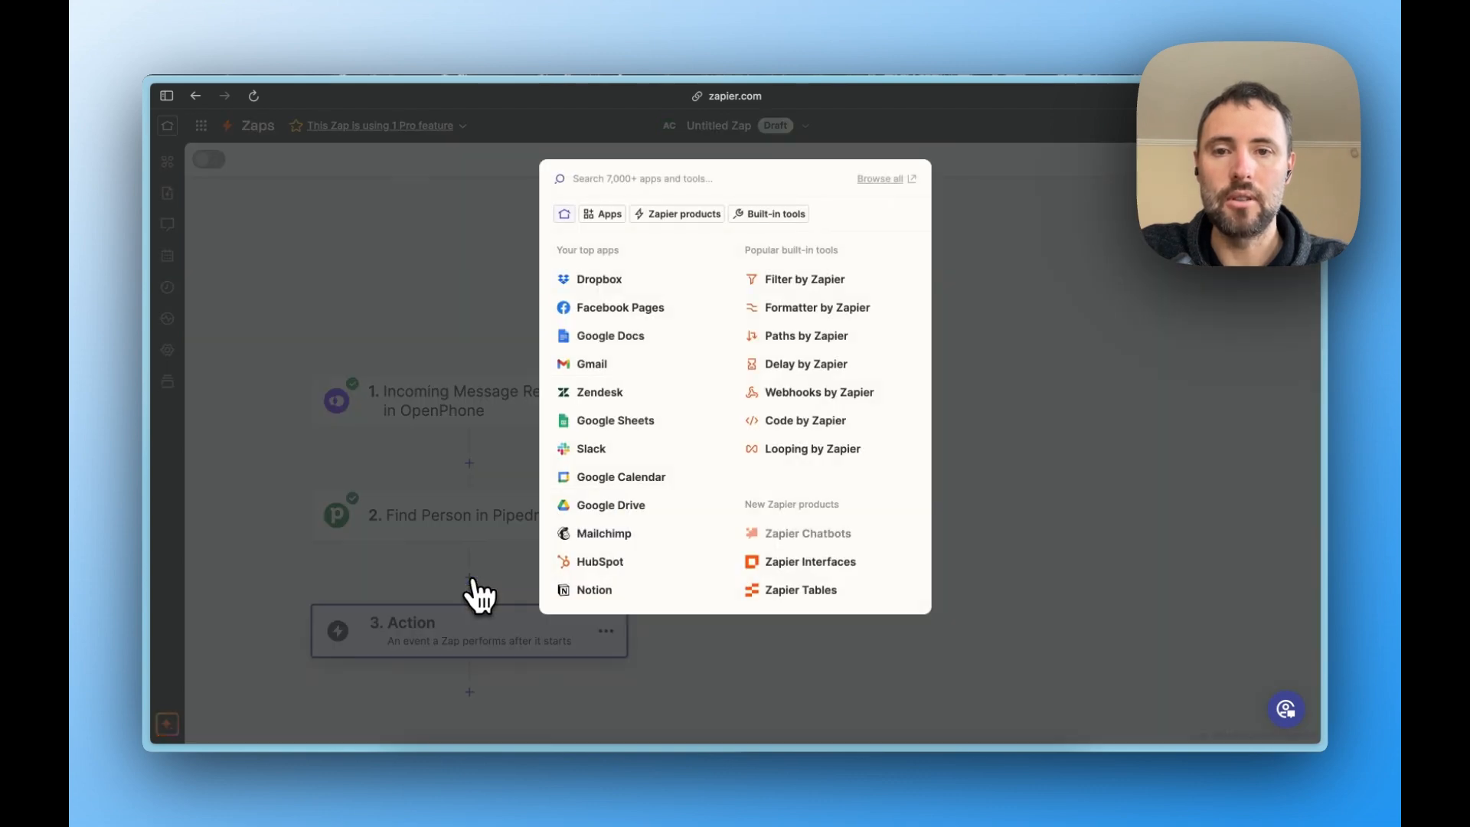
{"action": "type", "text": "pipe"}
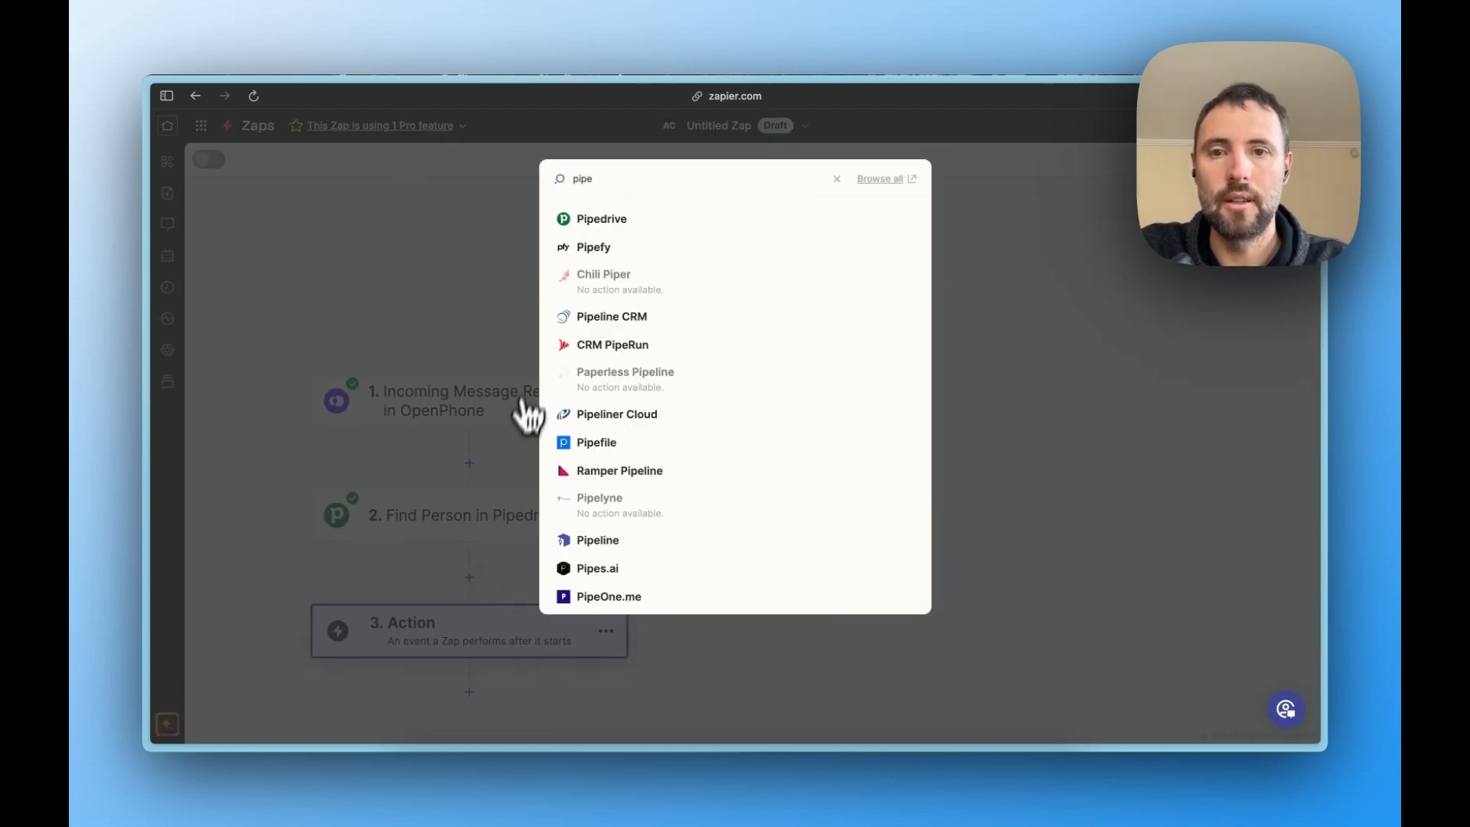
{"action": "left_click", "coordinate": [588, 221]}
{"action": "left_click", "coordinate": [861, 398]}
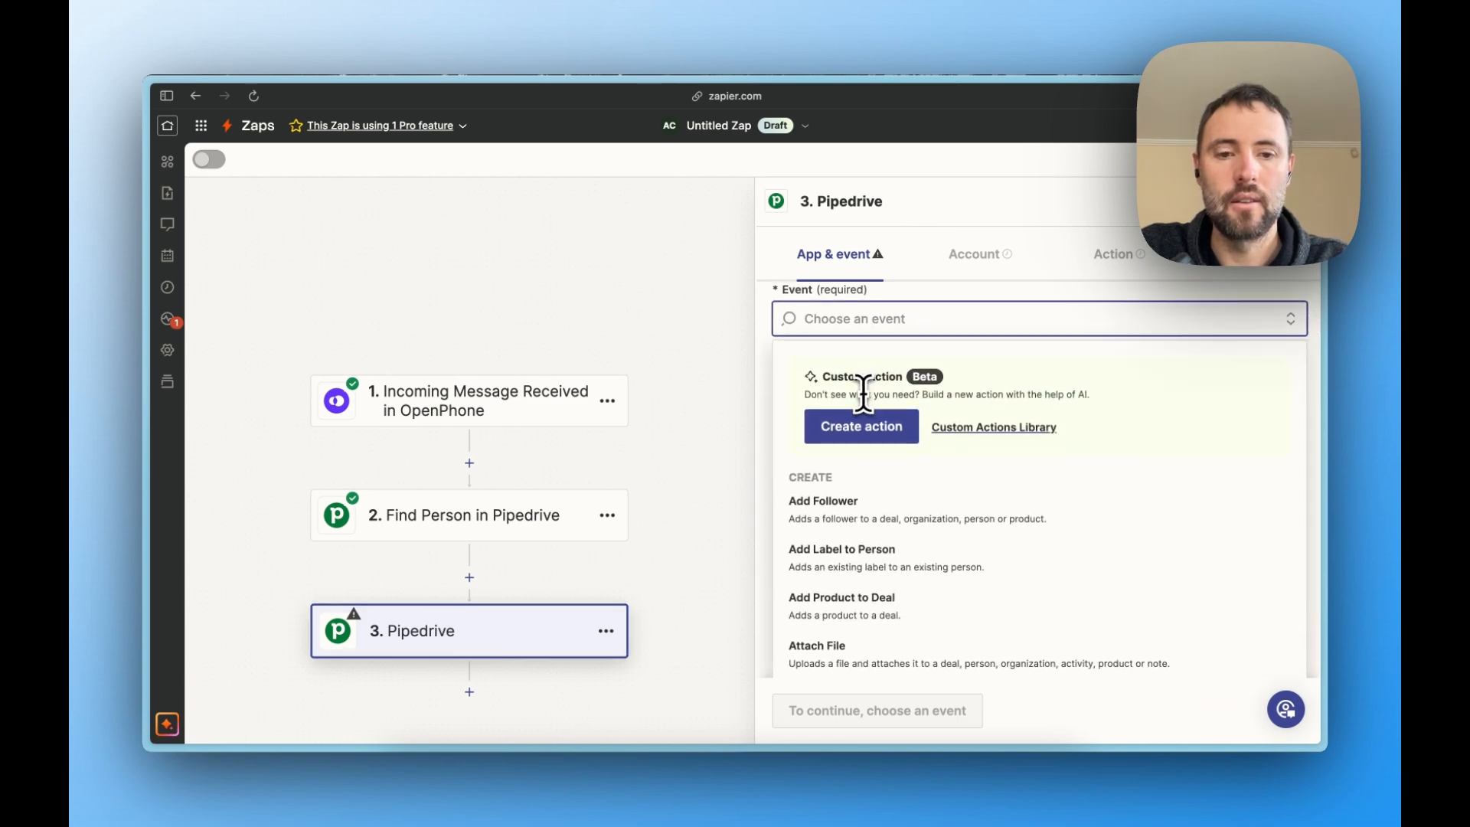
{"action": "type", "text": "fin"}
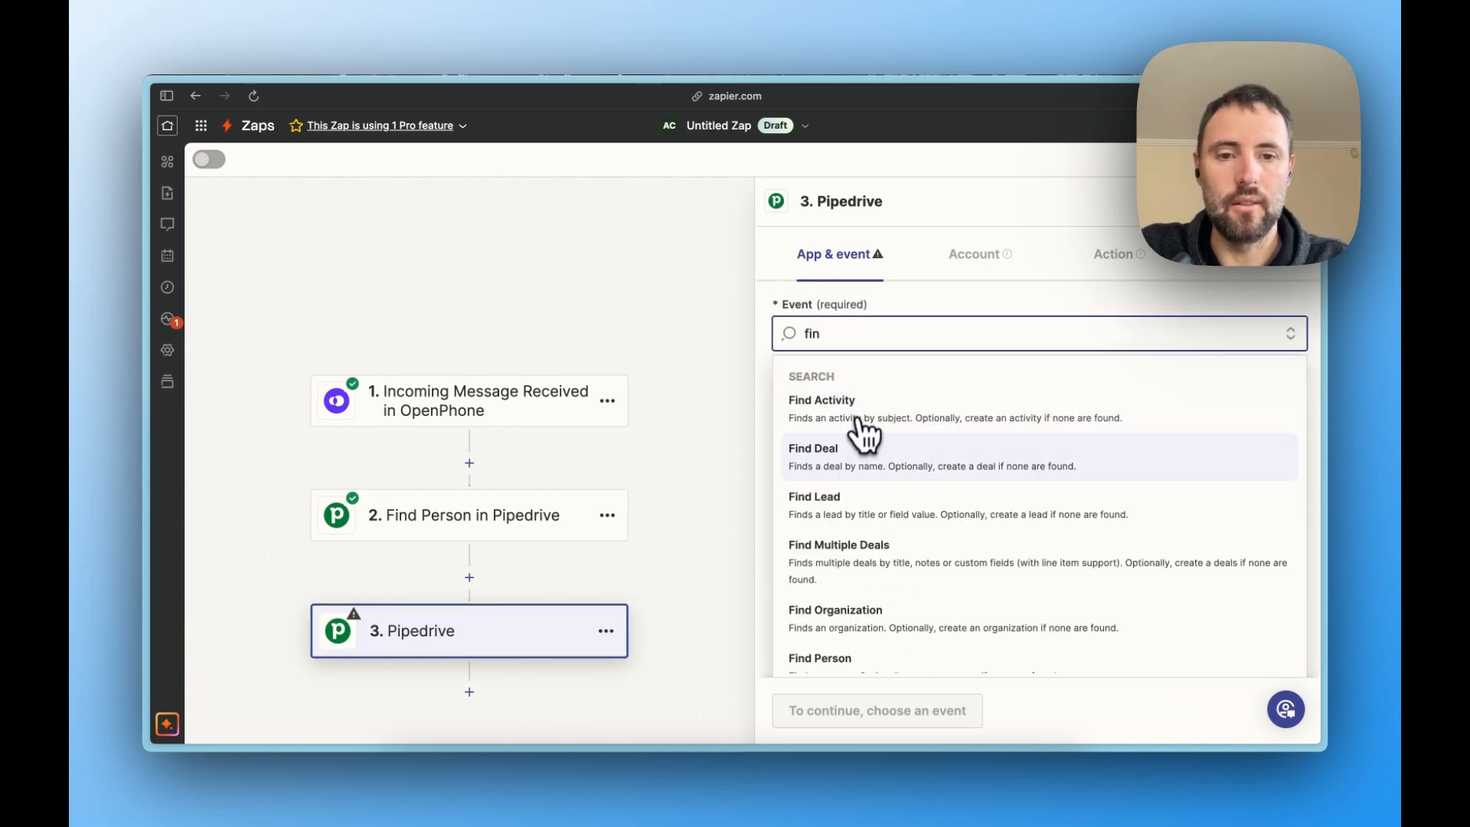
{"action": "left_click", "coordinate": [853, 449]}
{"action": "left_click", "coordinate": [828, 716]}
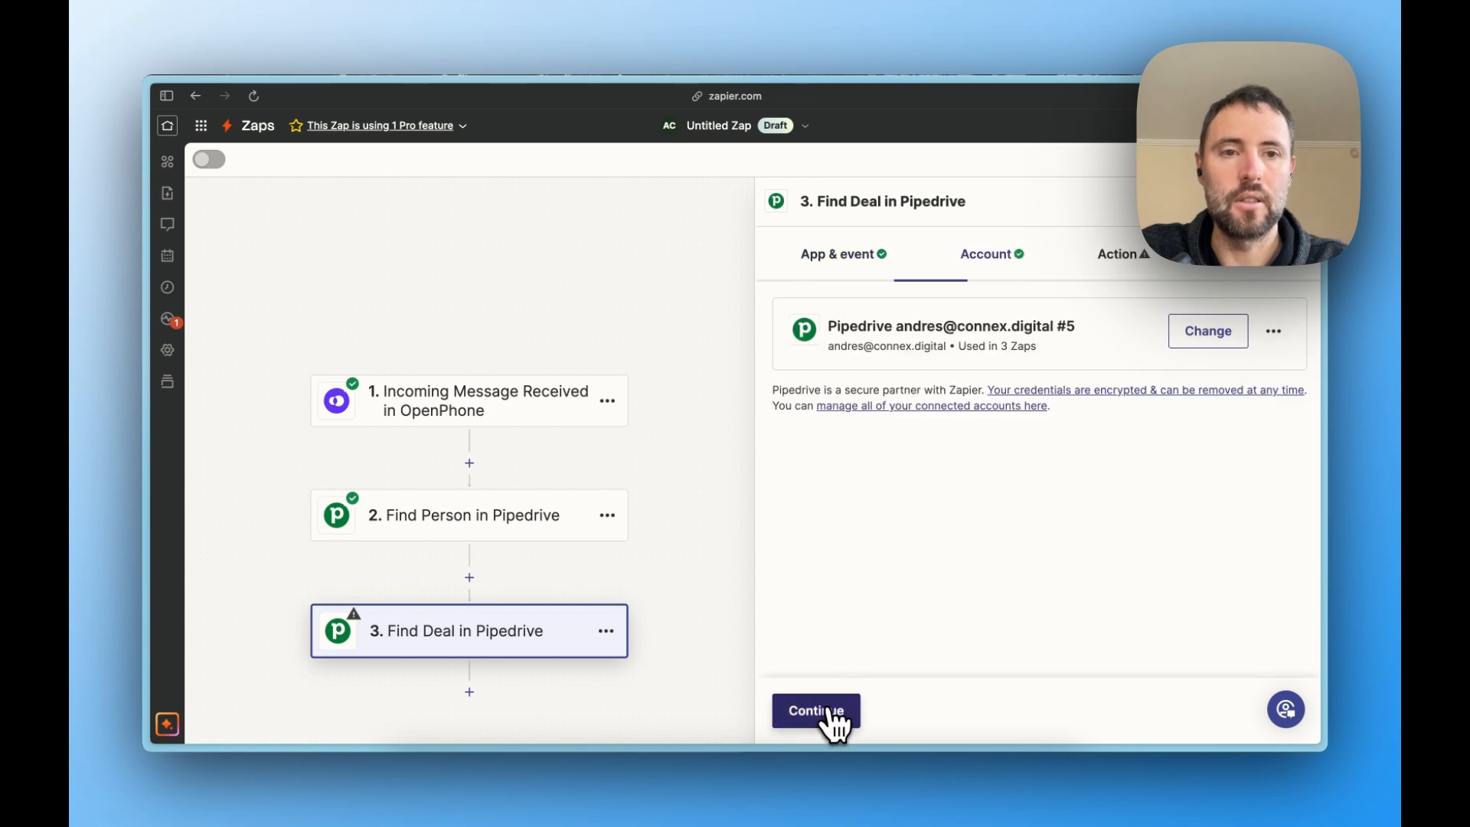
{"action": "left_click", "coordinate": [831, 716]}
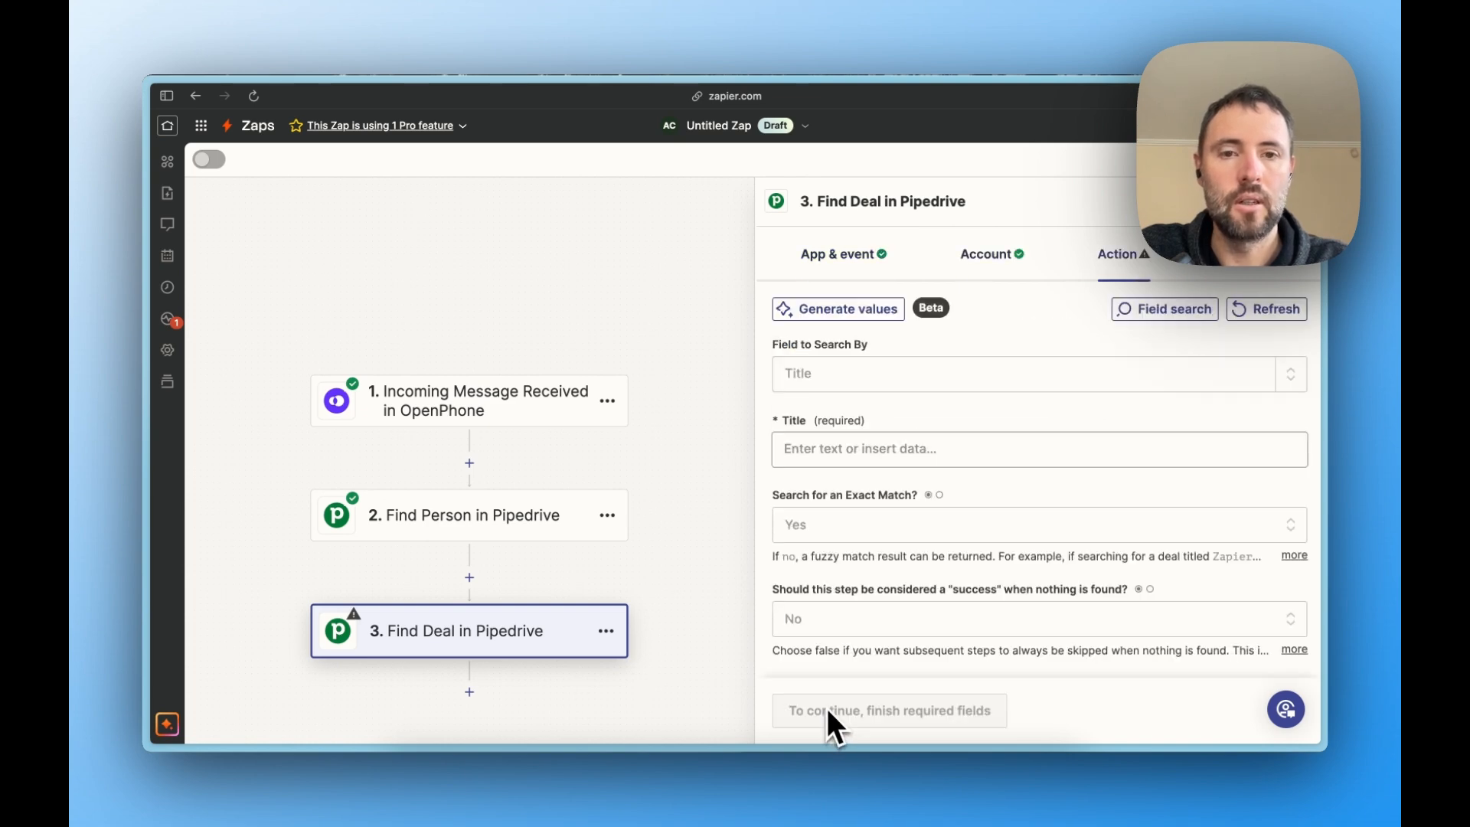
- Set the deal search field to Organization and choose García Marketing as the organization
{"action": "left_click", "coordinate": [887, 373]}
{"action": "left_click", "coordinate": [880, 424]}
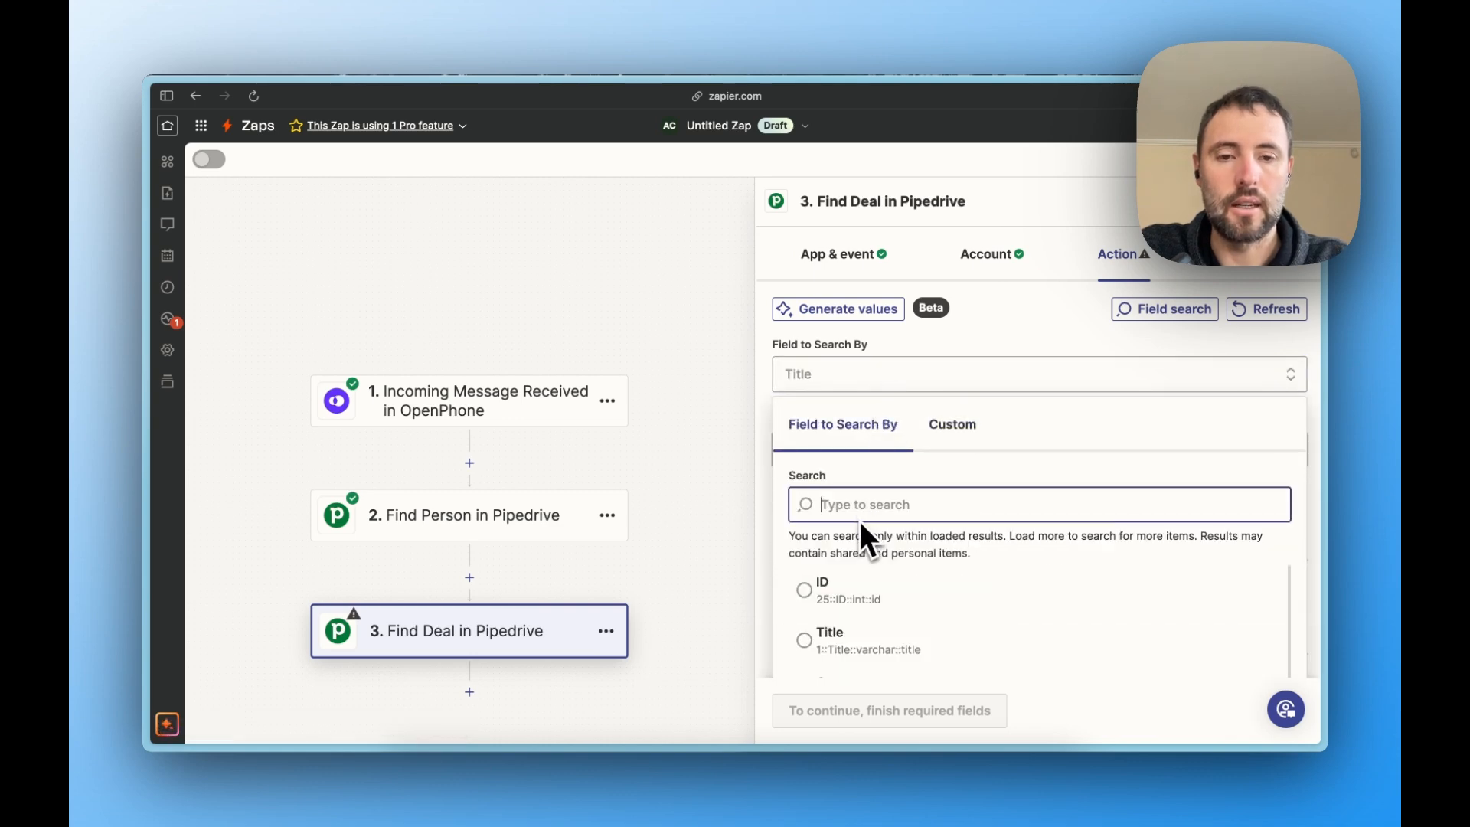
{"action": "type", "text": "organiz"}
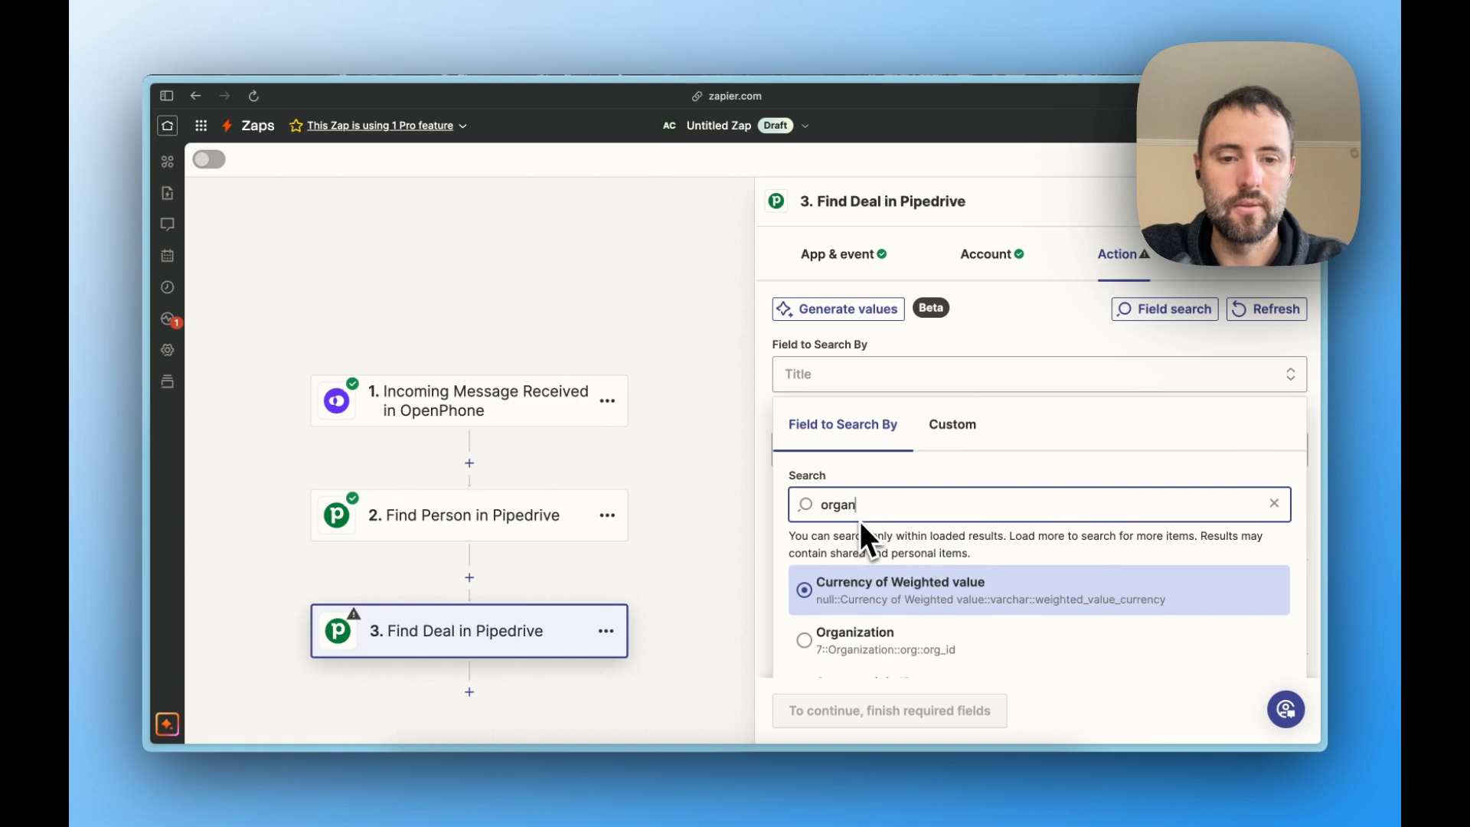
{"action": "left_click", "coordinate": [863, 591]}
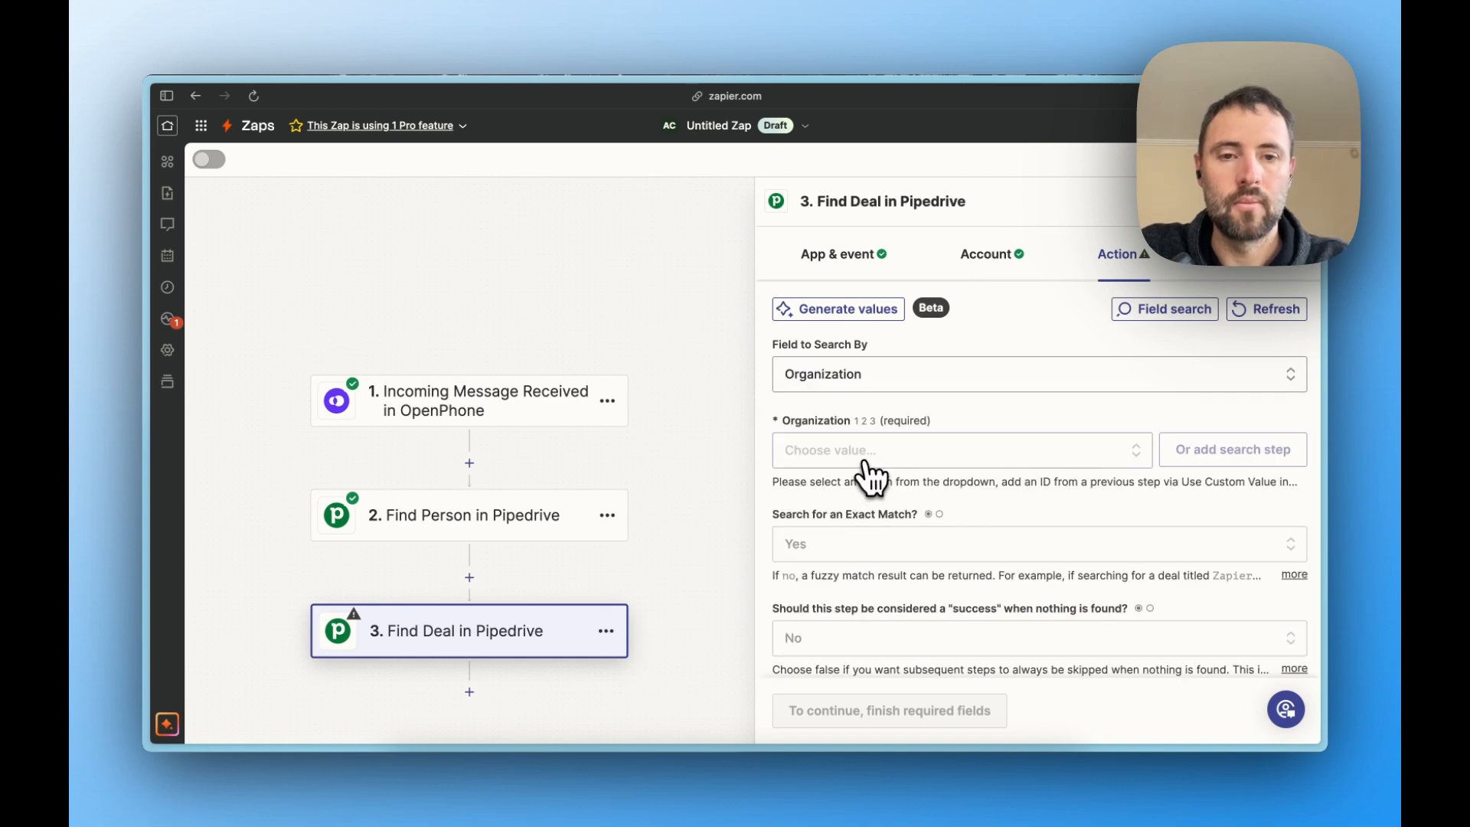
{"action": "left_click", "coordinate": [866, 462]}
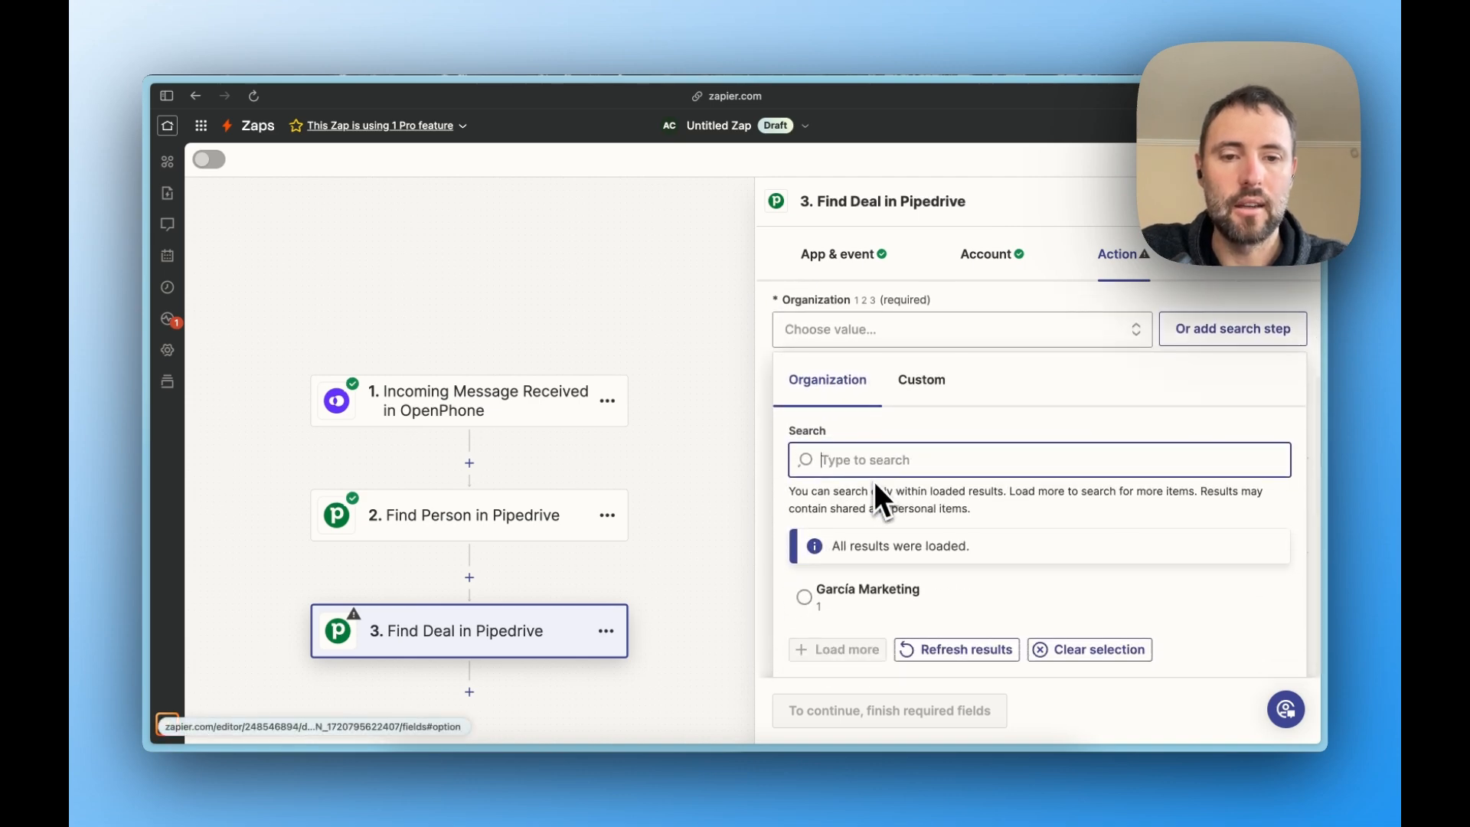
{"action": "left_click", "coordinate": [942, 604]}
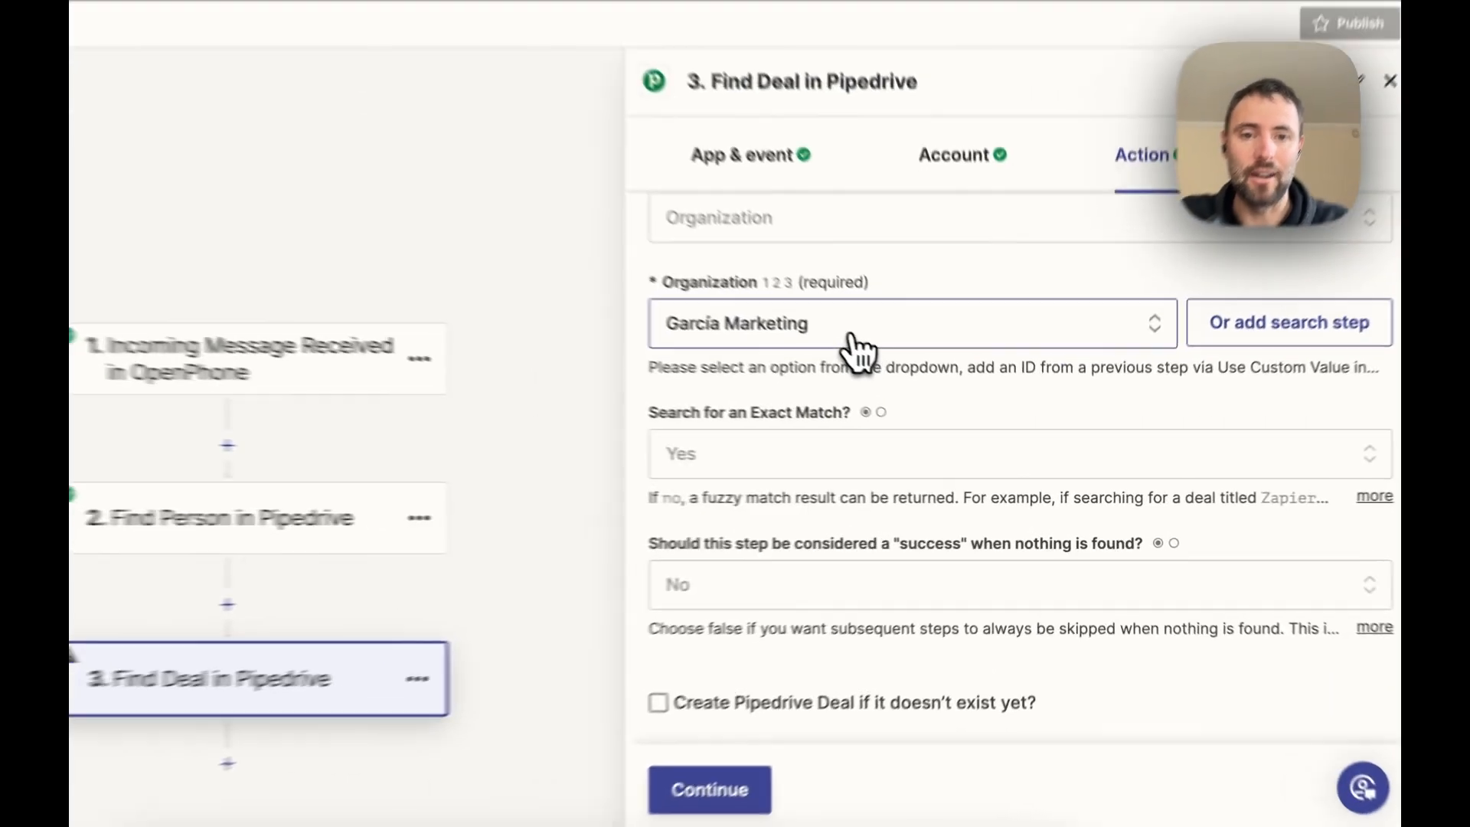
- Replace the fixed organization with the custom Org Id Value field from the Find Person step
{"action": "left_click", "coordinate": [919, 383]}
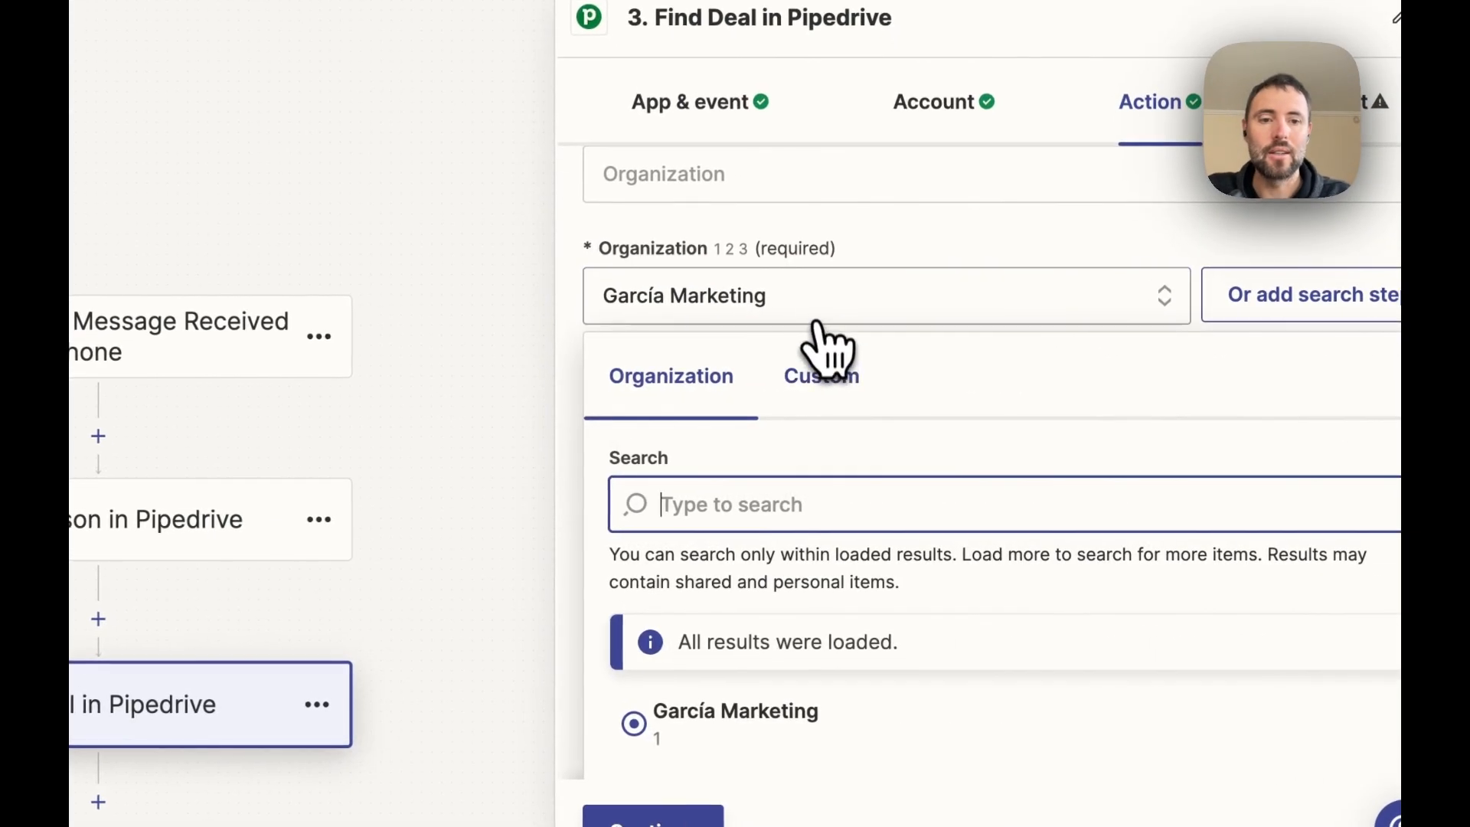
{"action": "left_click", "coordinate": [822, 375]}
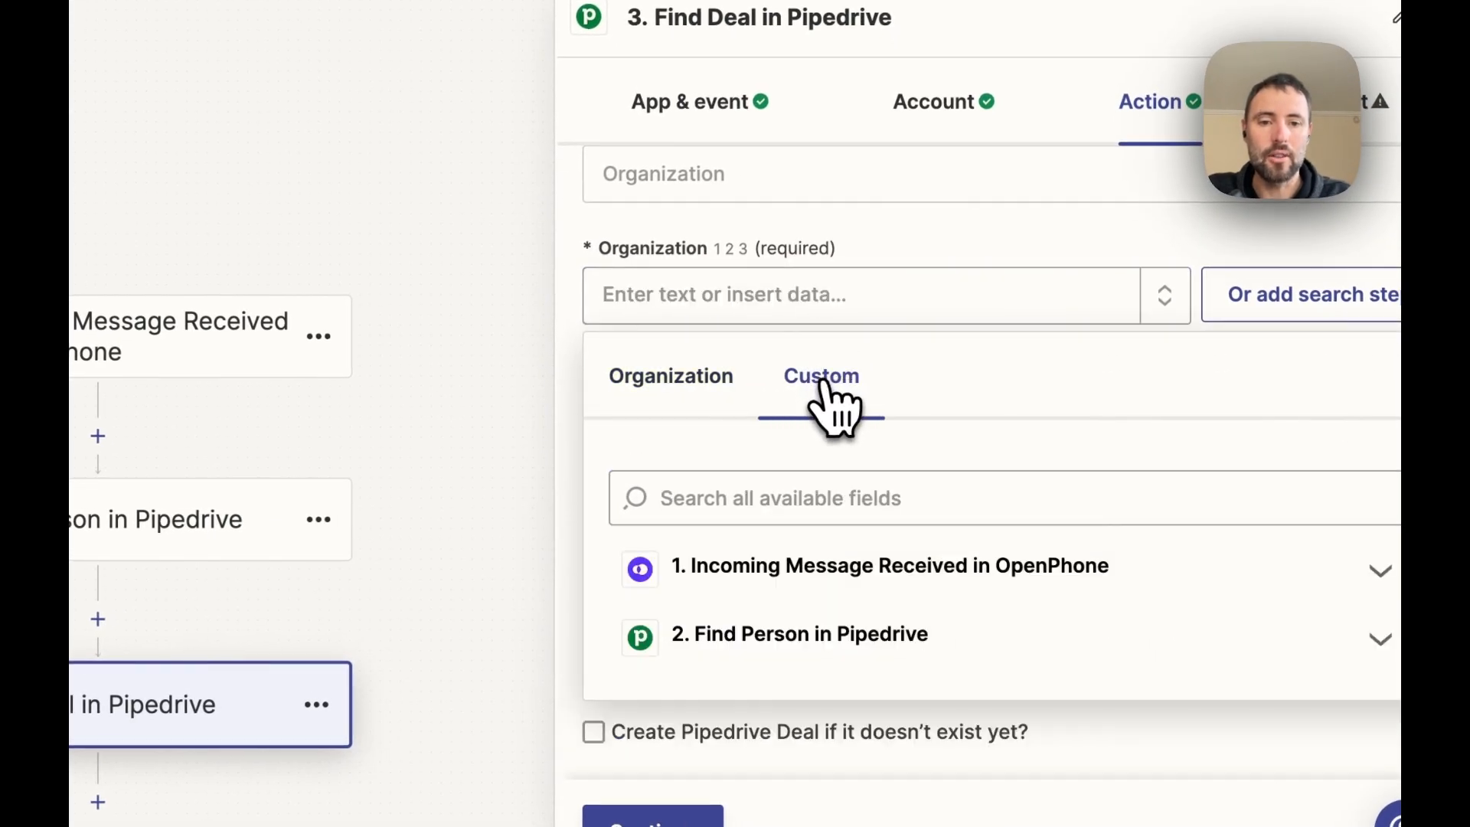
{"action": "left_click", "coordinate": [840, 636]}
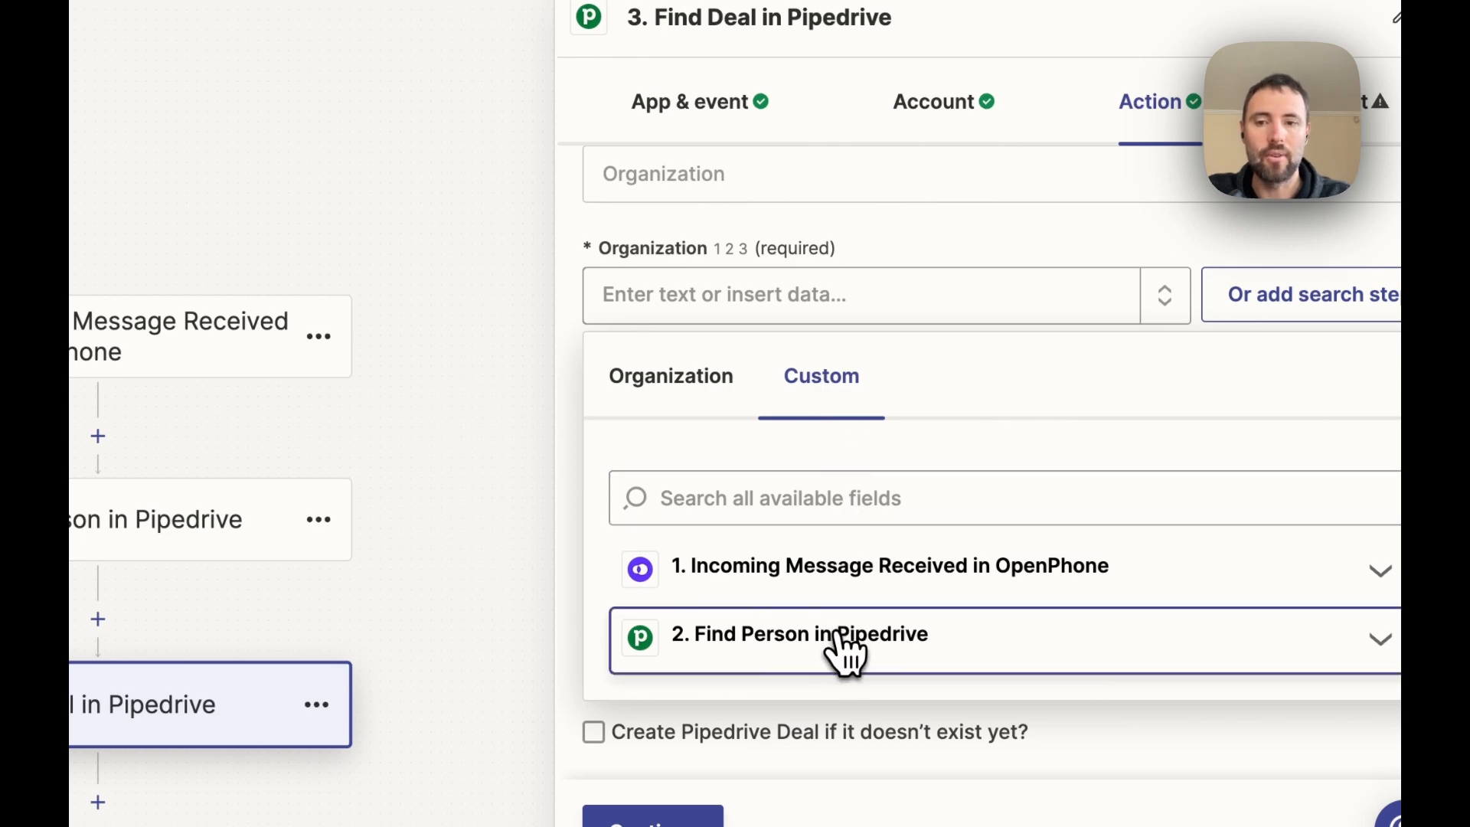
{"action": "scroll", "coordinate": [838, 634], "scroll_direction": "down", "scroll_amount": 2}
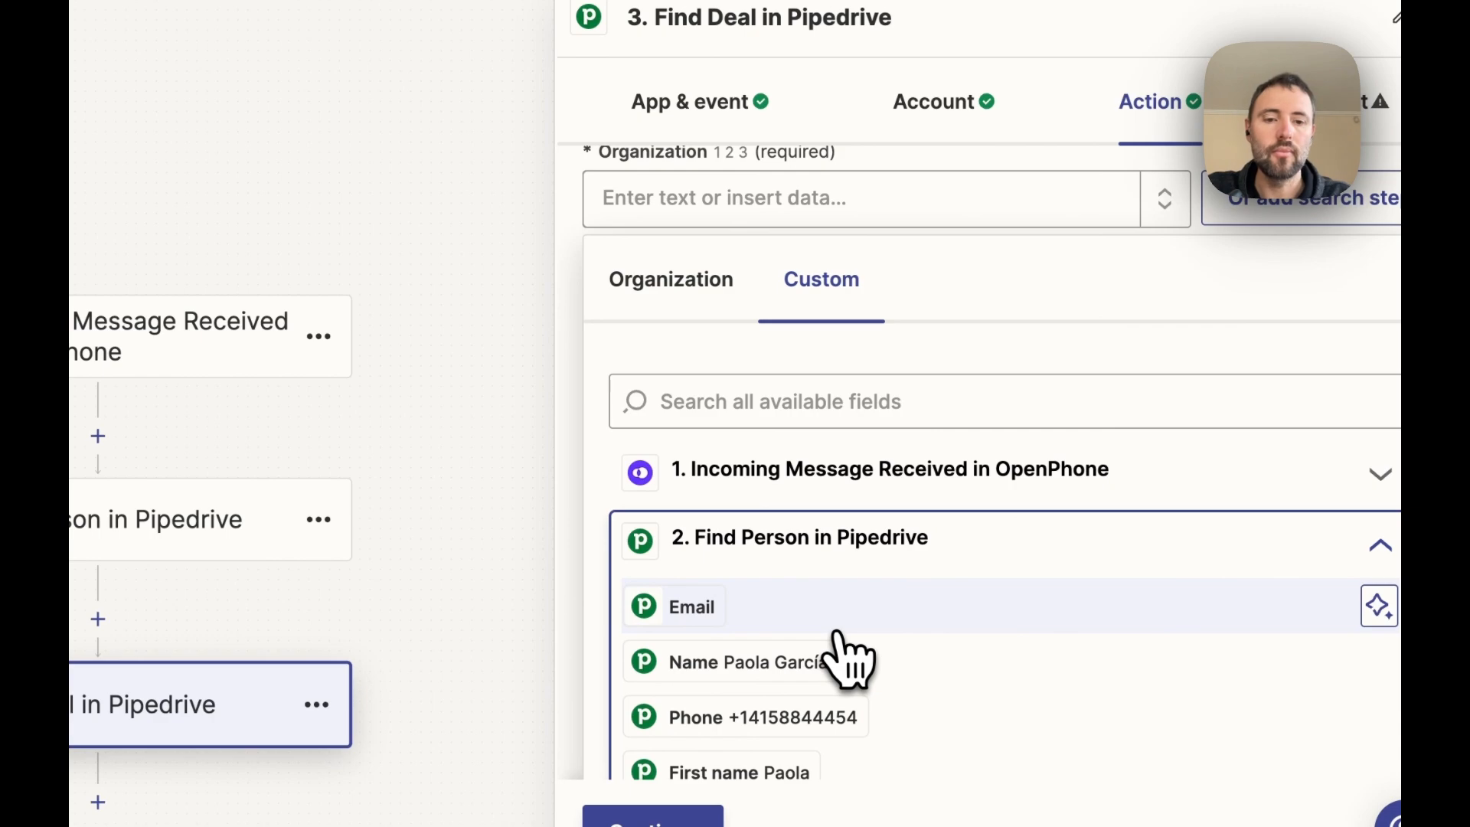
{"action": "scroll", "coordinate": [847, 651], "scroll_direction": "down", "scroll_amount": 4}
{"action": "left_click", "coordinate": [765, 237]}
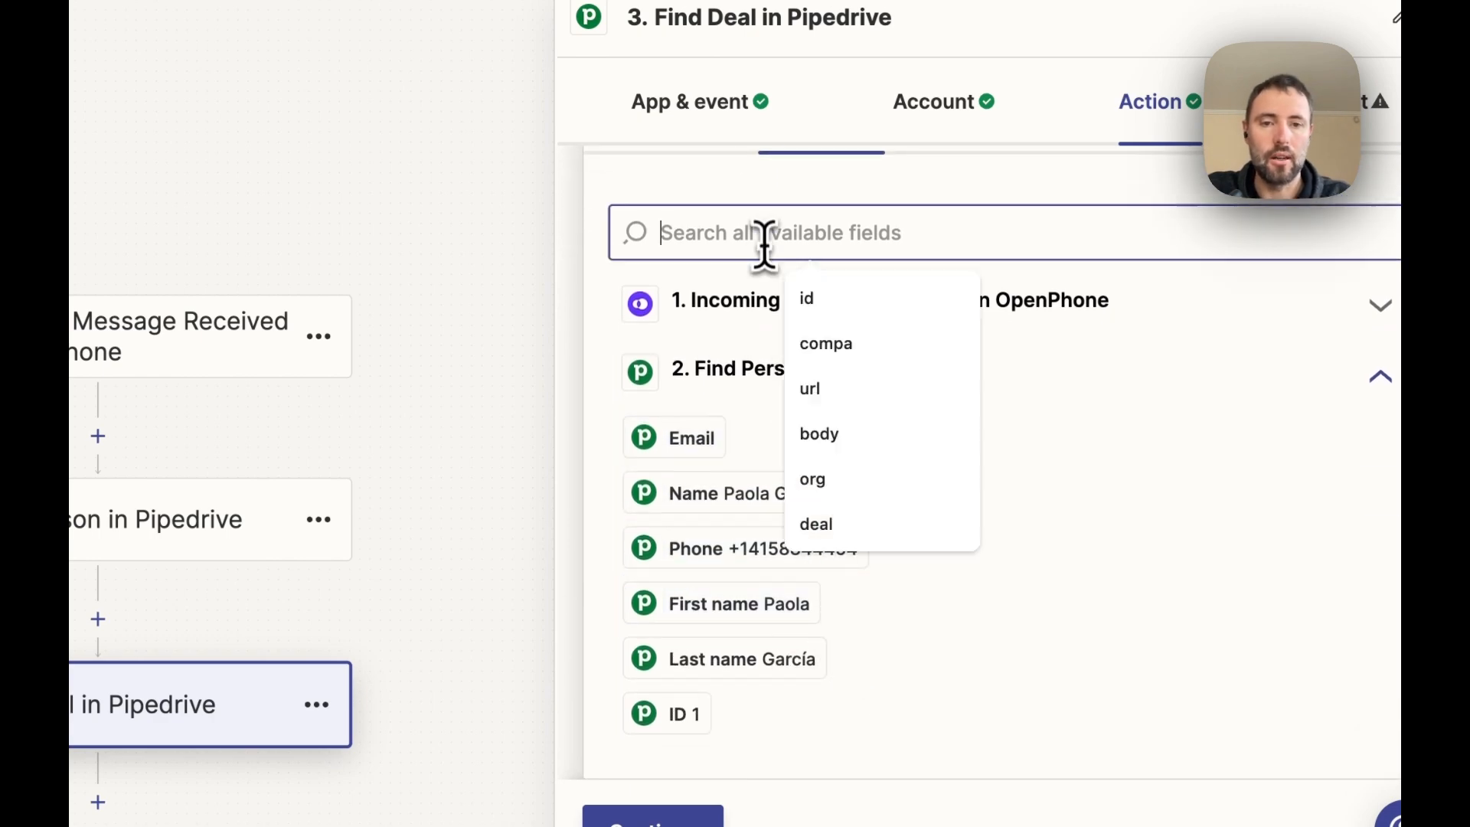
{"action": "type", "text": "id"}
{"action": "scroll", "coordinate": [794, 525], "scroll_direction": "down", "scroll_amount": 2}
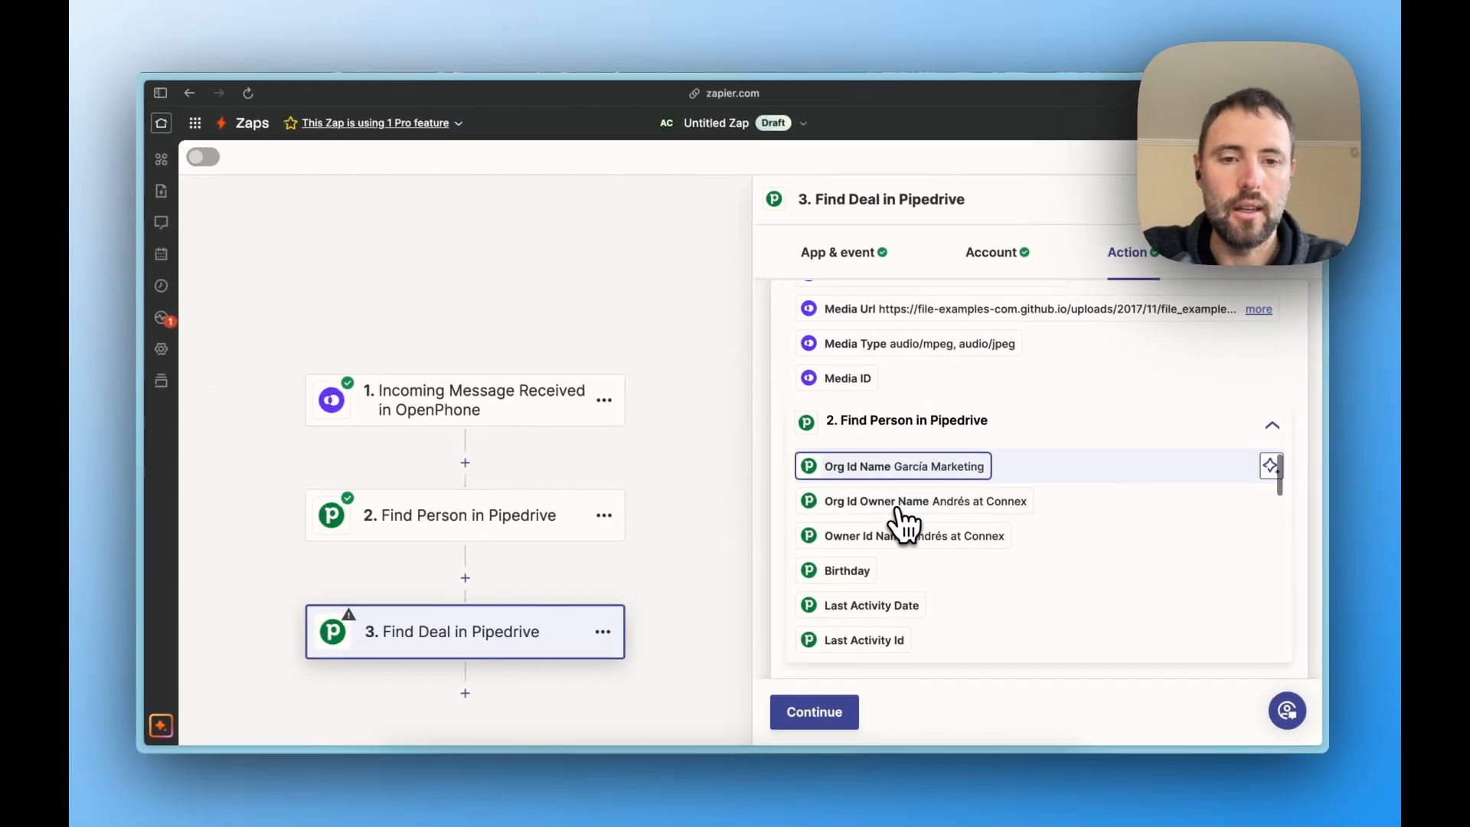
{"action": "scroll", "coordinate": [884, 527], "scroll_direction": "down", "scroll_amount": 6}
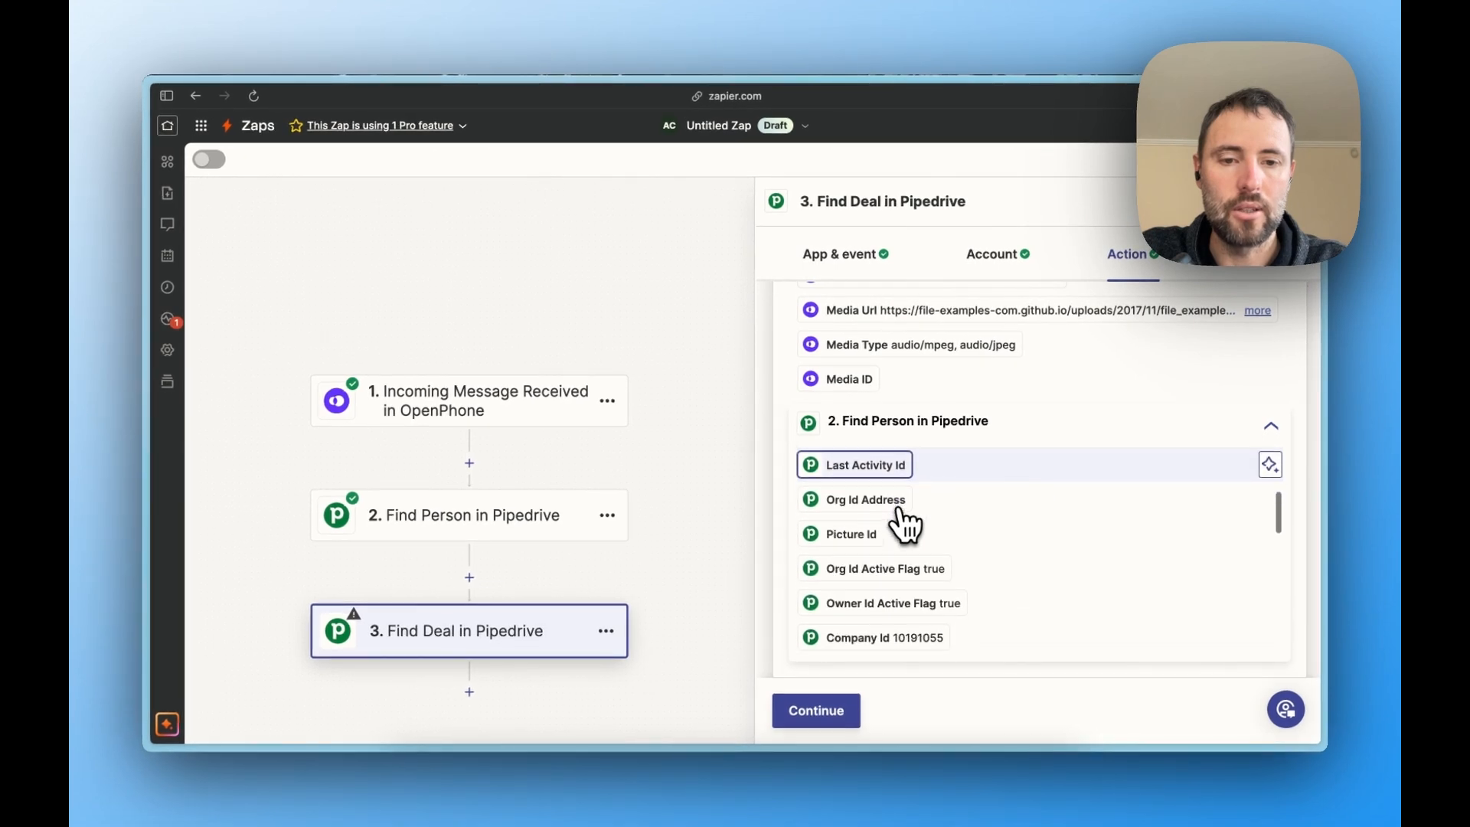
{"action": "scroll", "coordinate": [895, 529], "scroll_direction": "down", "scroll_amount": 3}
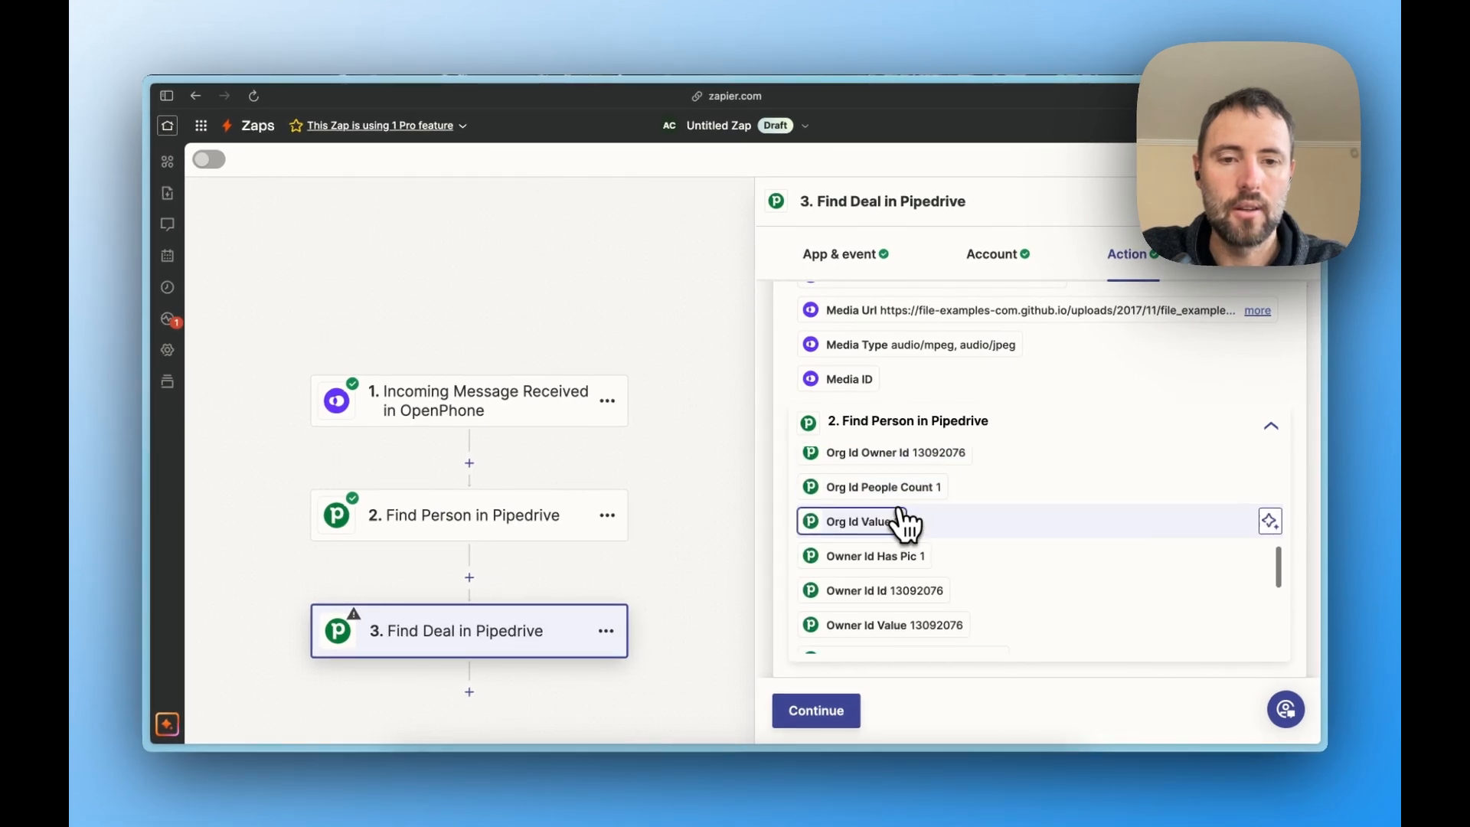
{"action": "left_click", "coordinate": [865, 526]}
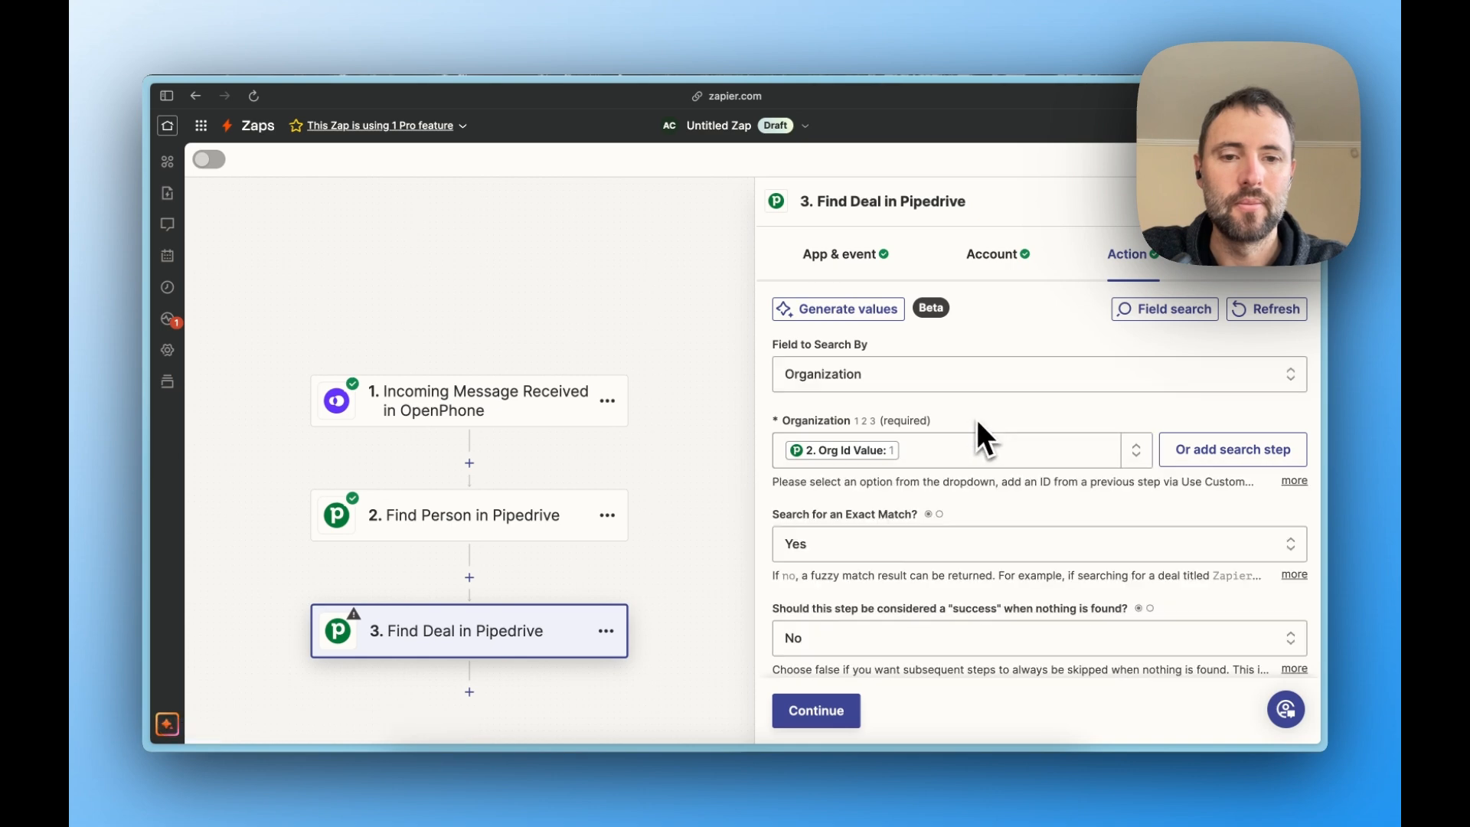
- Proceed to the Find Deal step's test, run it and review the returned deal data down to the deal title
{"action": "scroll", "coordinate": [976, 437], "scroll_direction": "down", "scroll_amount": 2}
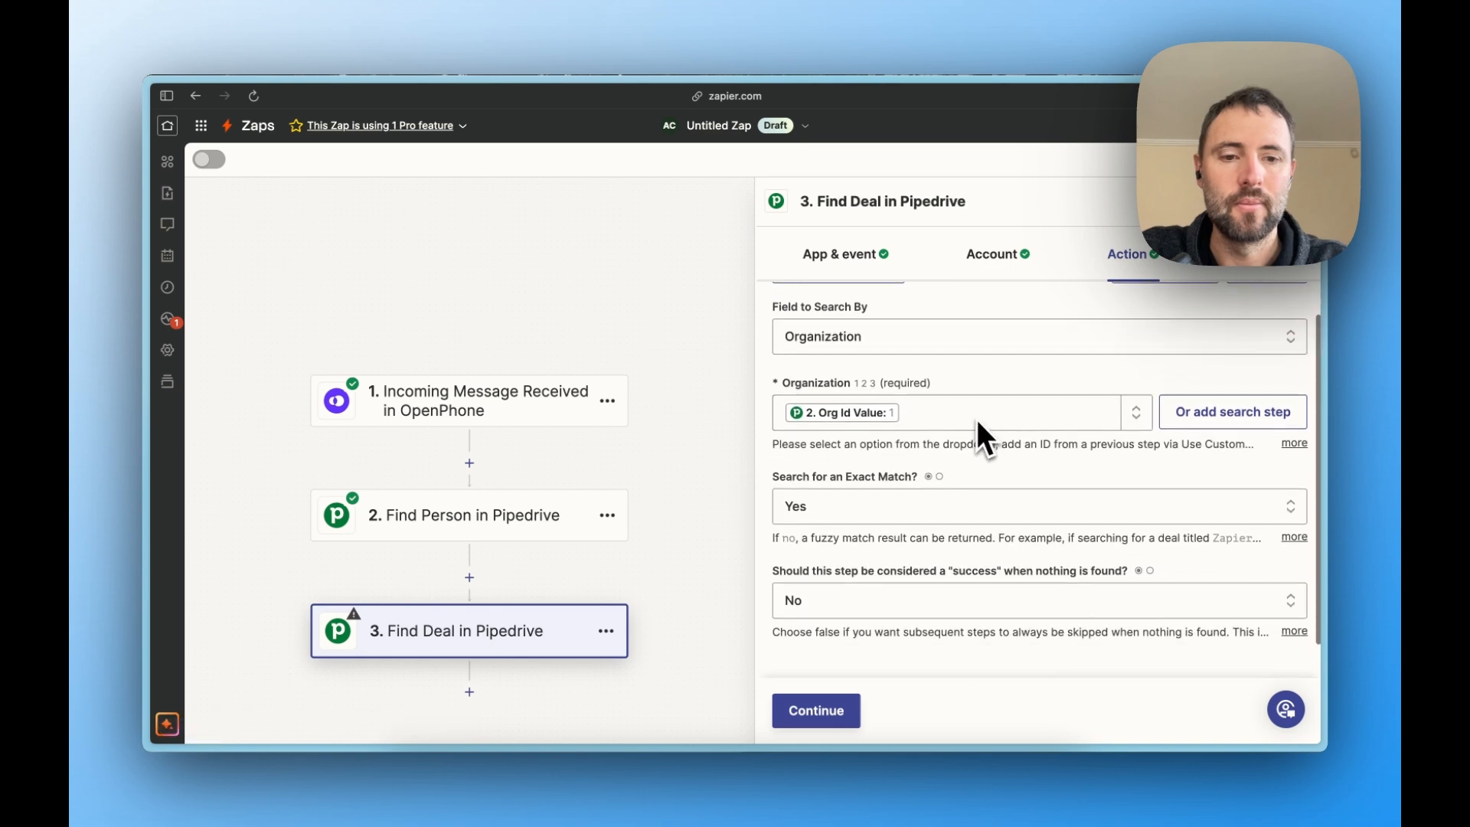
{"action": "left_click", "coordinate": [813, 719]}
{"action": "left_click", "coordinate": [896, 710]}
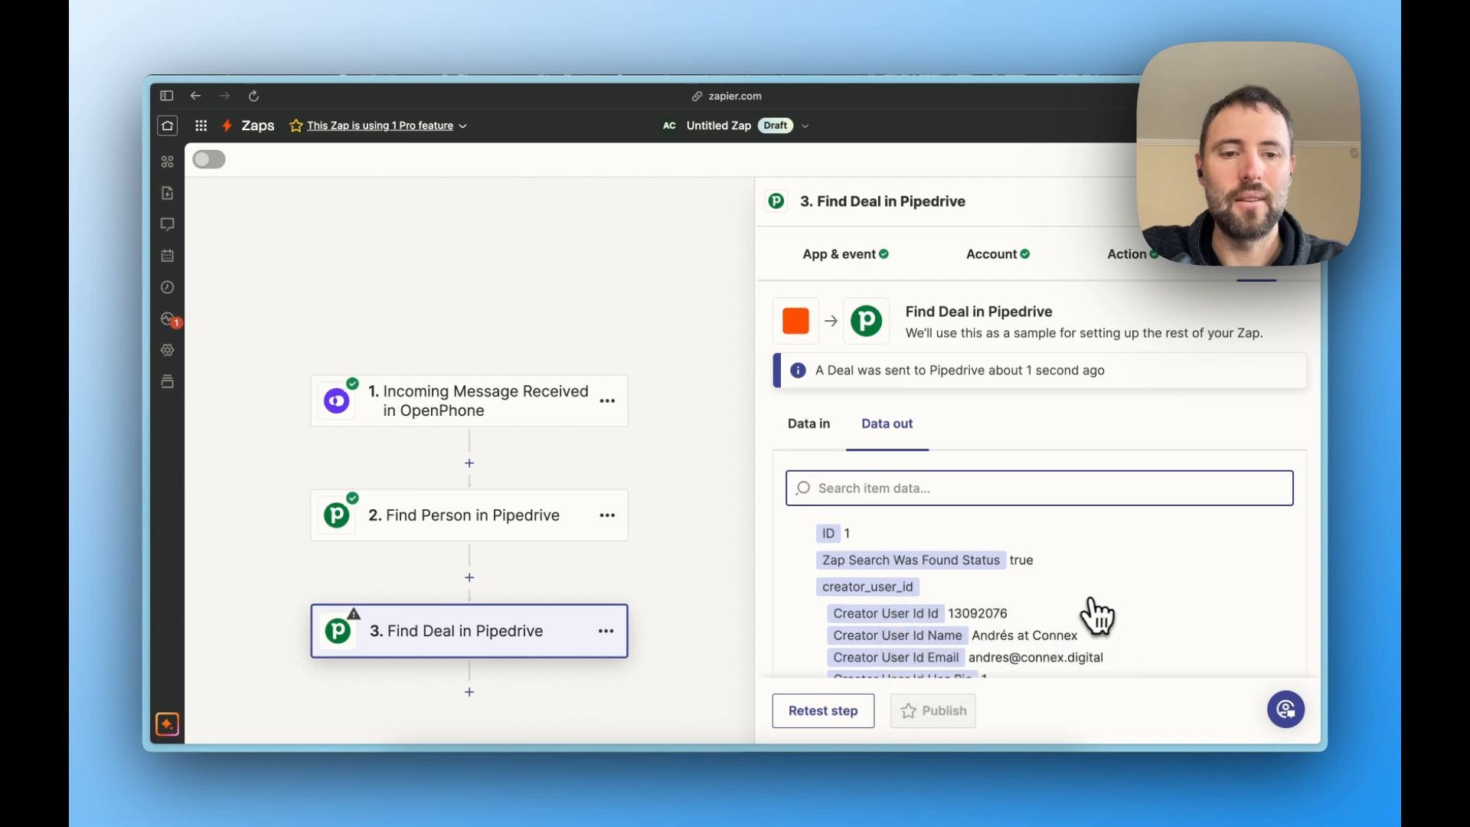
{"action": "scroll", "coordinate": [1098, 615], "scroll_direction": "down", "scroll_amount": 8}
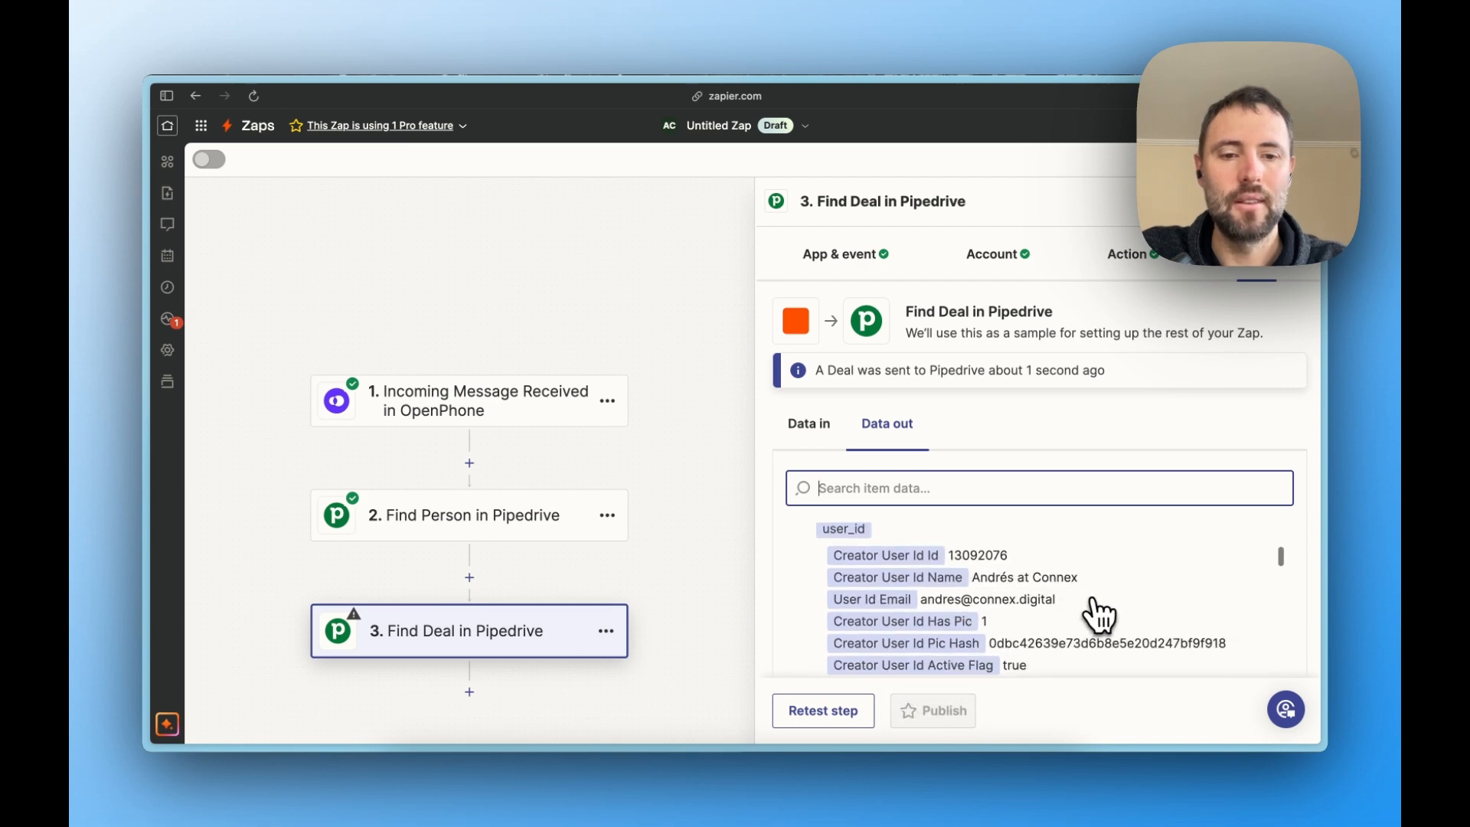
{"action": "scroll", "coordinate": [1099, 615], "scroll_direction": "down", "scroll_amount": 10}
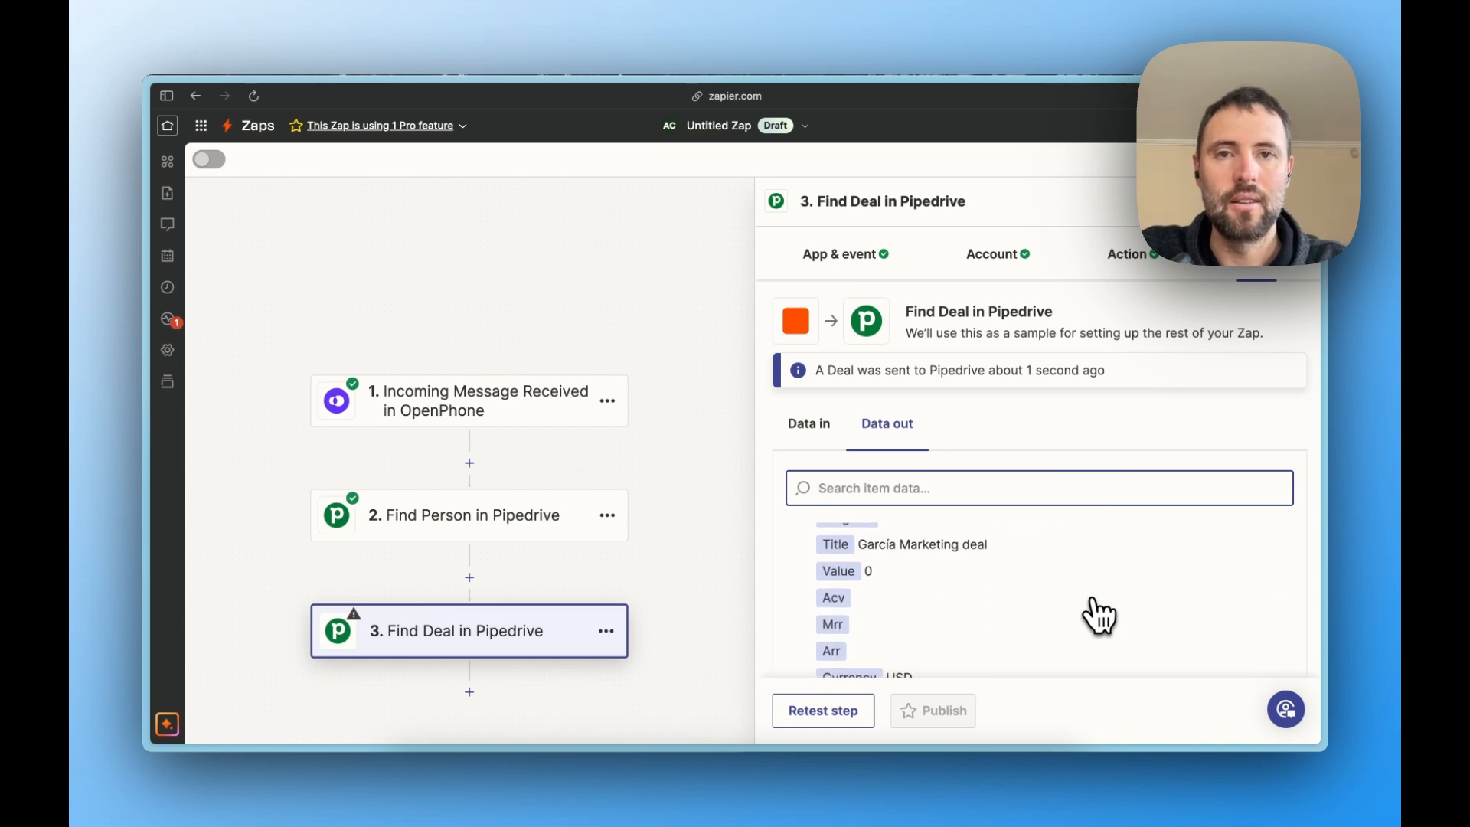
- Add a fourth step using Pipedrive's Create Activity event and accept the connected Pipedrive account
{"action": "left_click", "coordinate": [470, 692]}
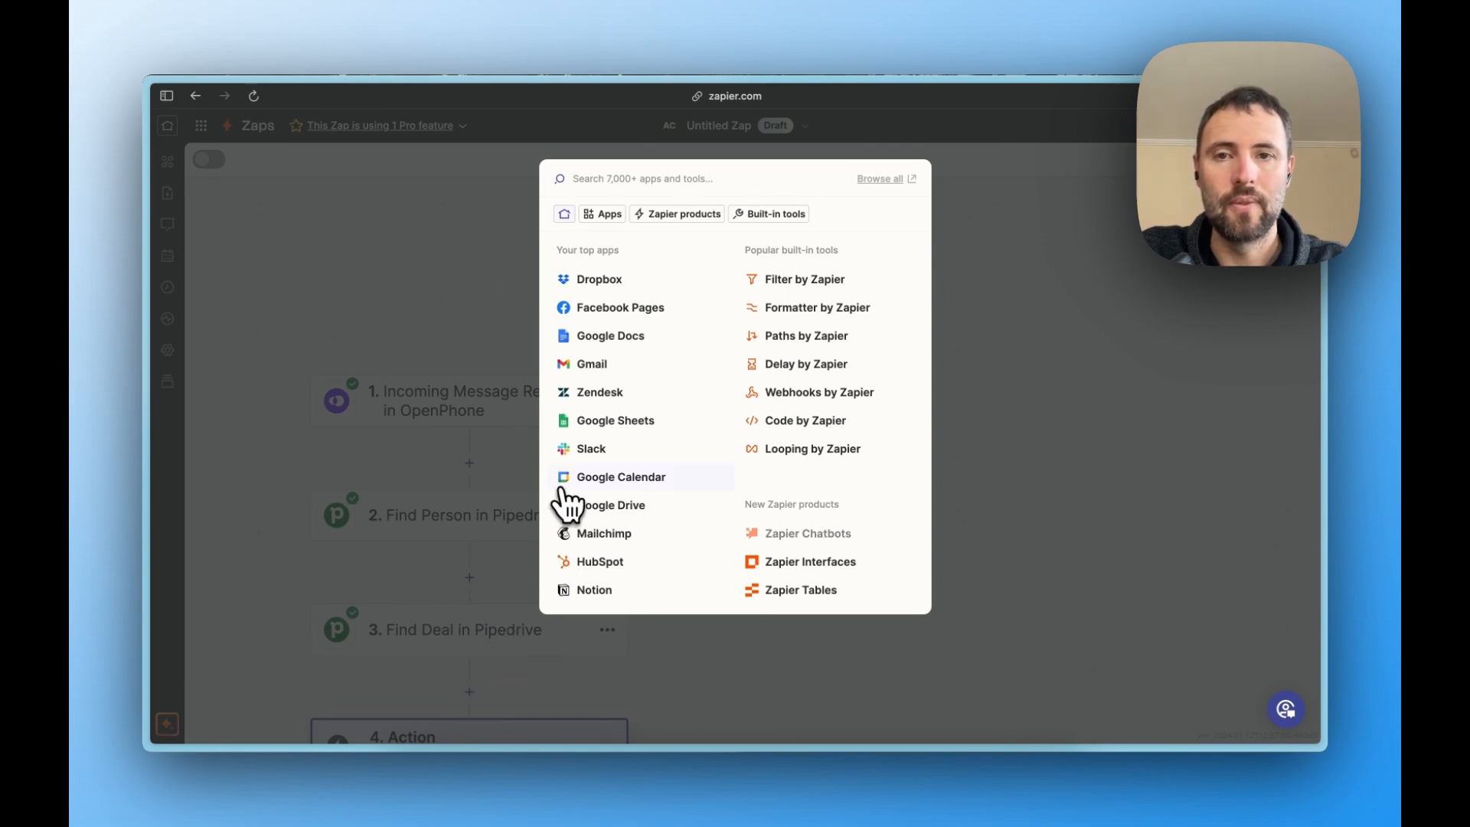
{"action": "type", "text": "pipe"}
{"action": "left_click", "coordinate": [588, 220]}
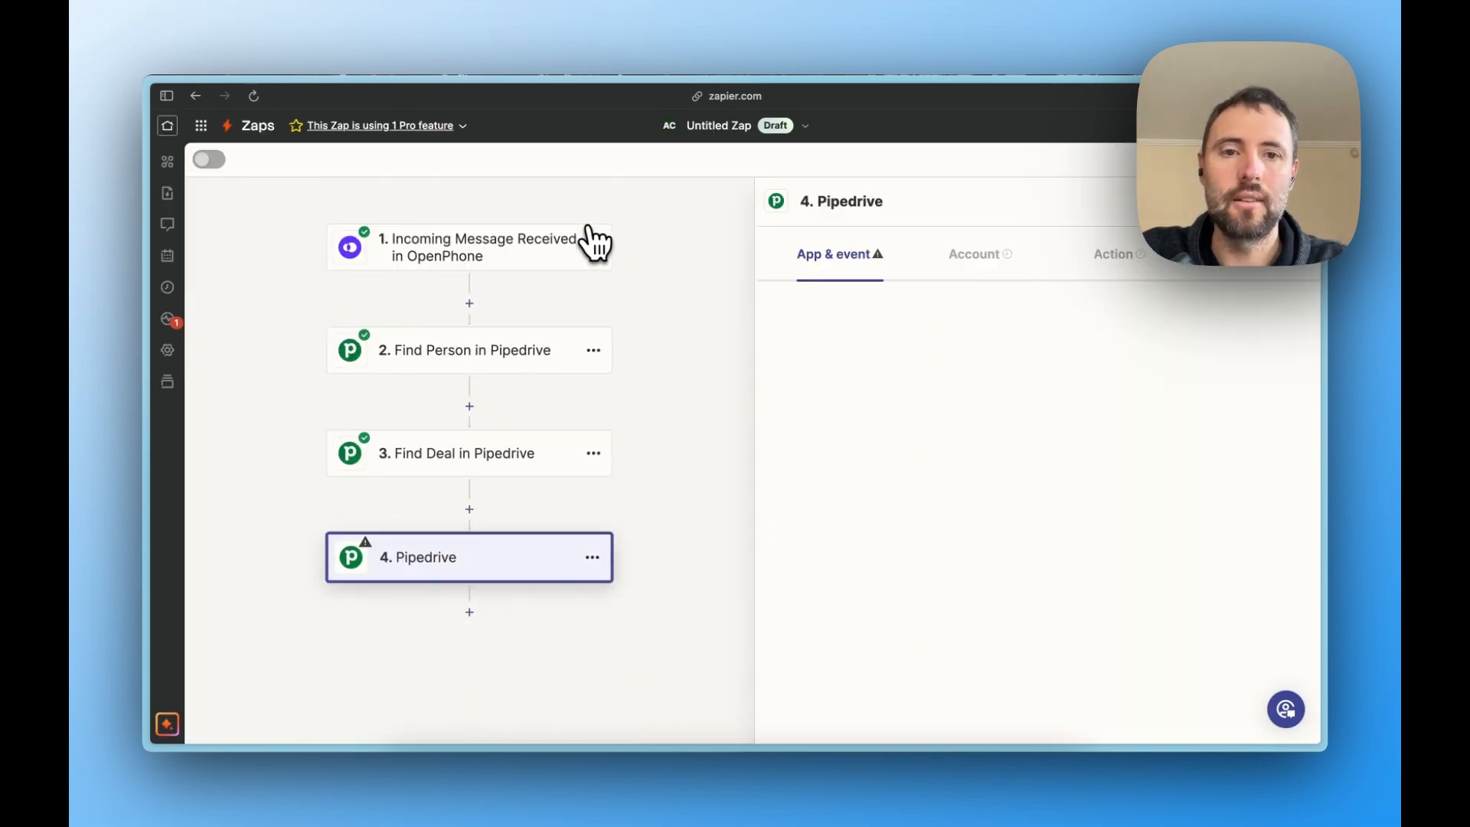
{"action": "left_click", "coordinate": [908, 387]}
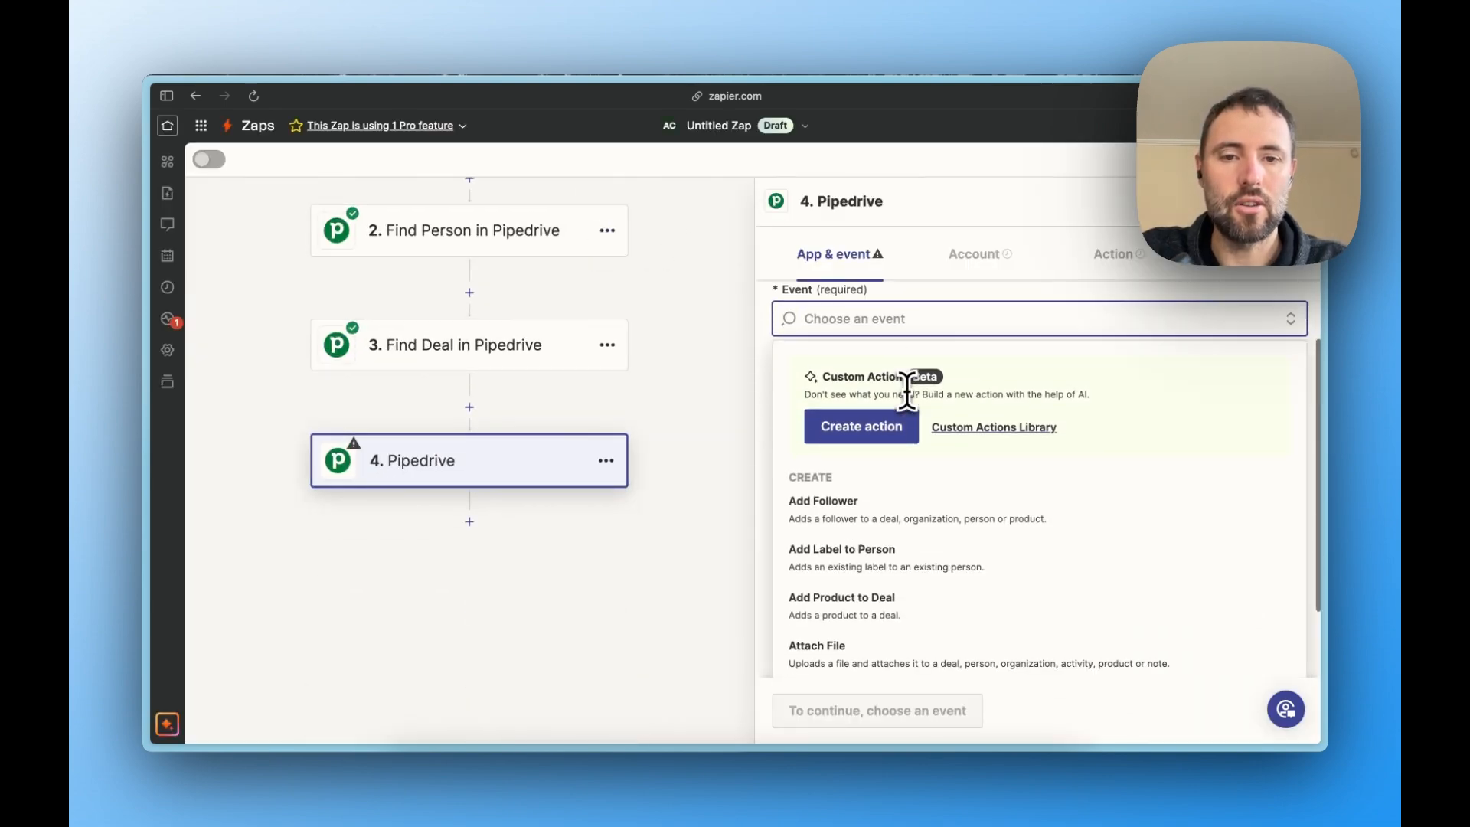
{"action": "type", "text": "ac"}
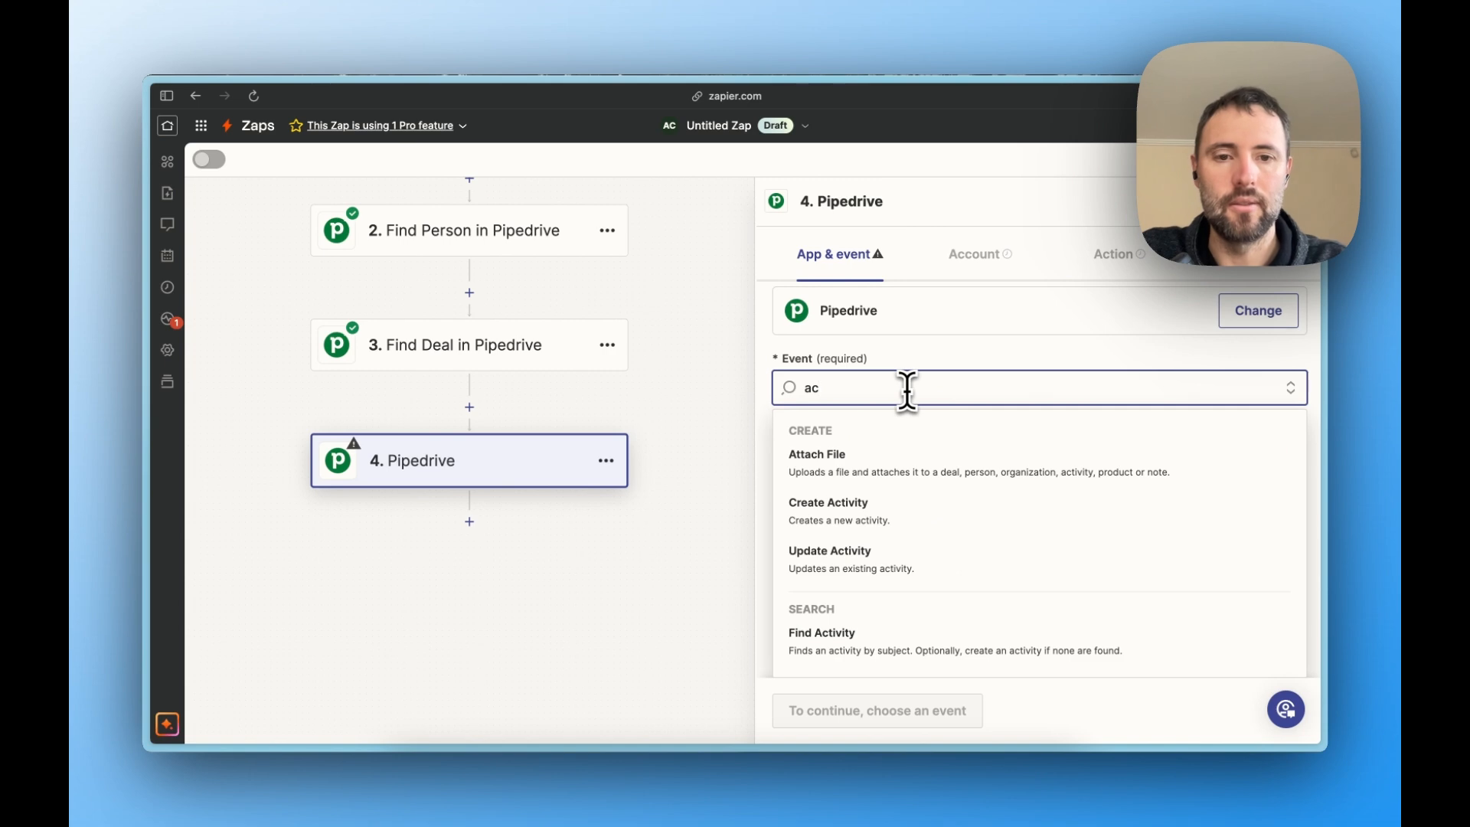
{"action": "type", "text": "t"}
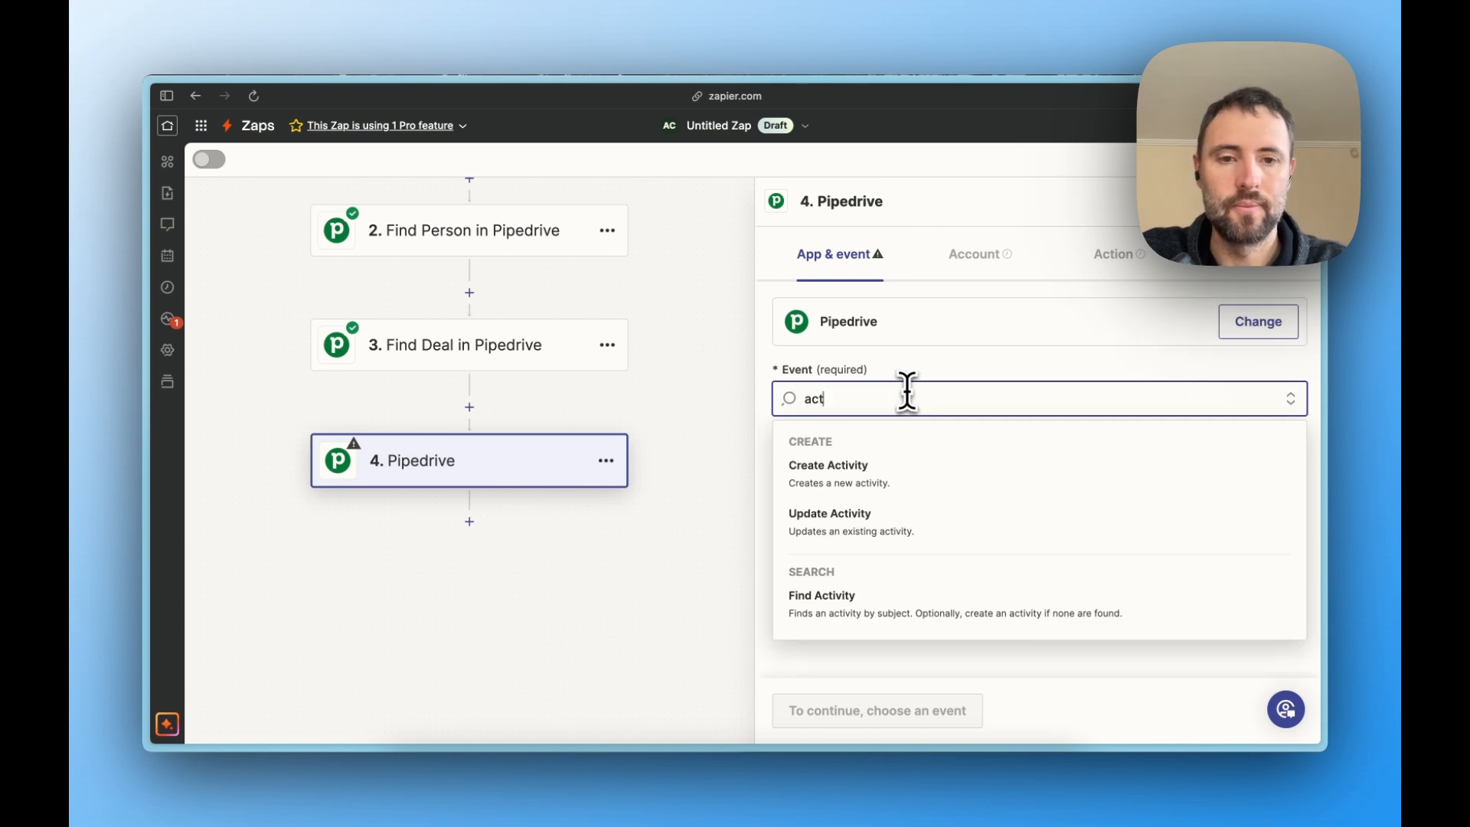
{"action": "left_click", "coordinate": [882, 473]}
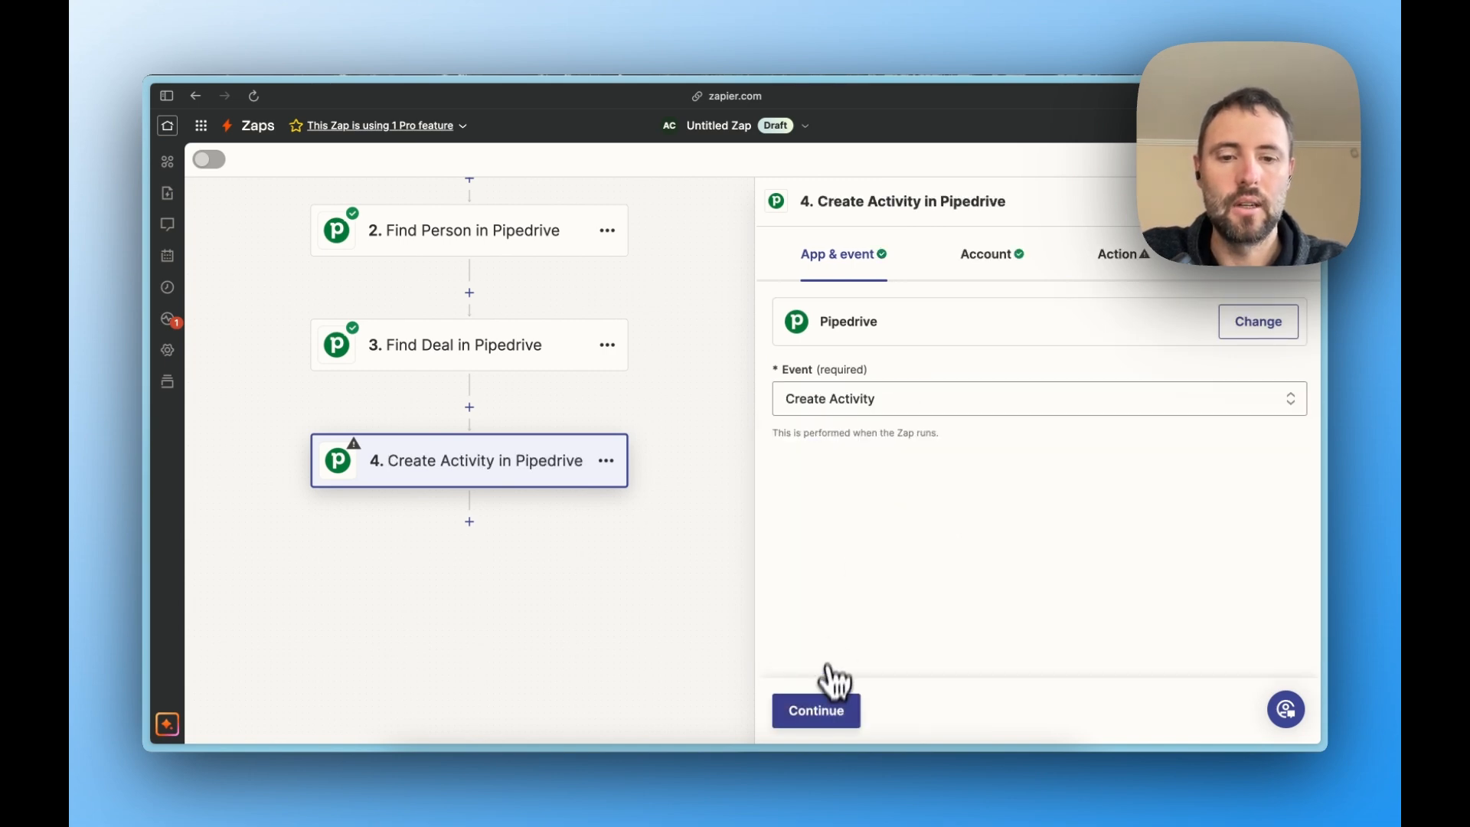
{"action": "left_click", "coordinate": [827, 712]}
{"action": "left_click", "coordinate": [827, 712]}
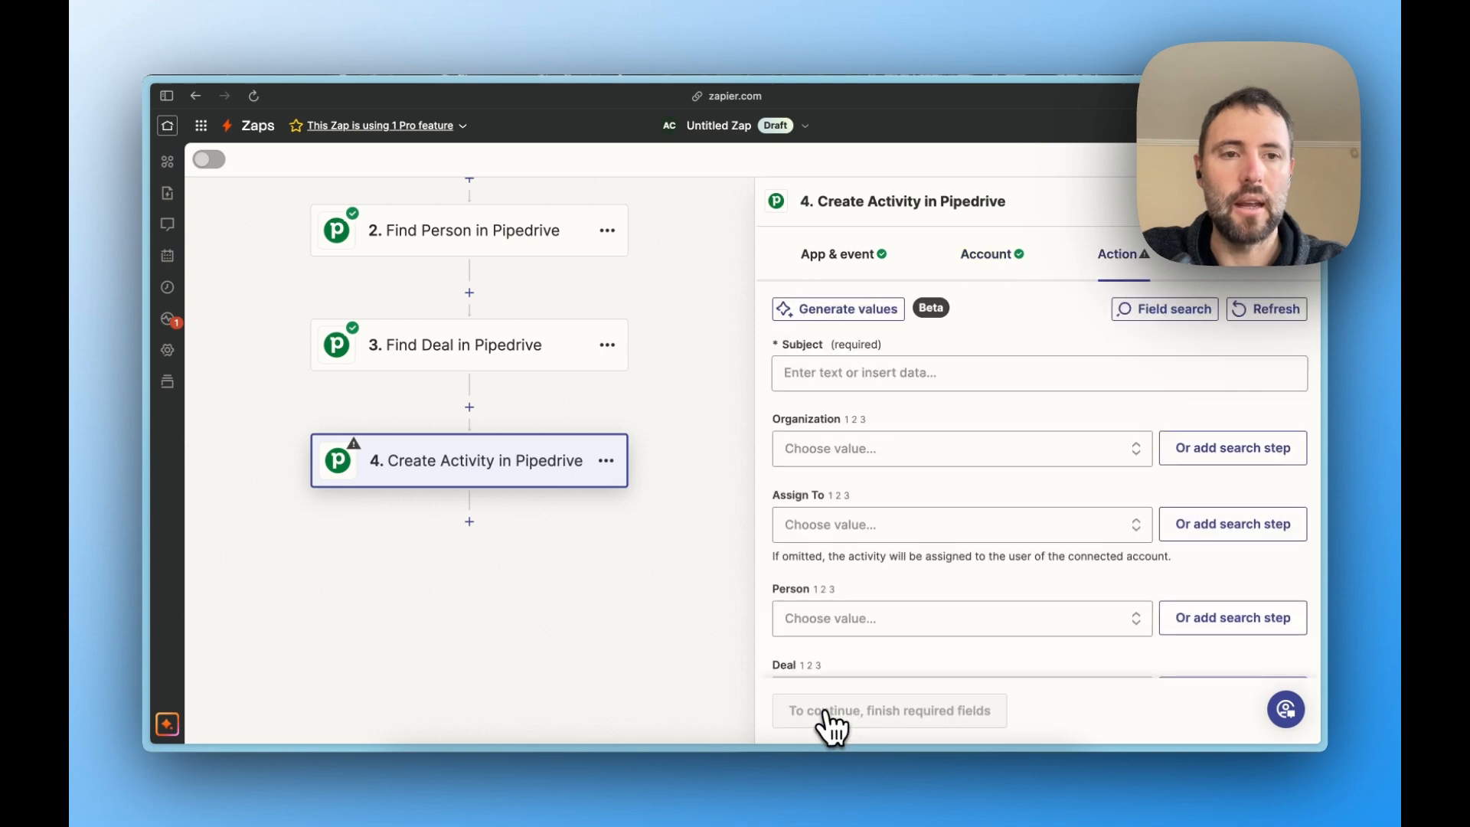
- Set the activity's subject to "Incoming Message" followed by a tray emoji
{"action": "left_click", "coordinate": [833, 375]}
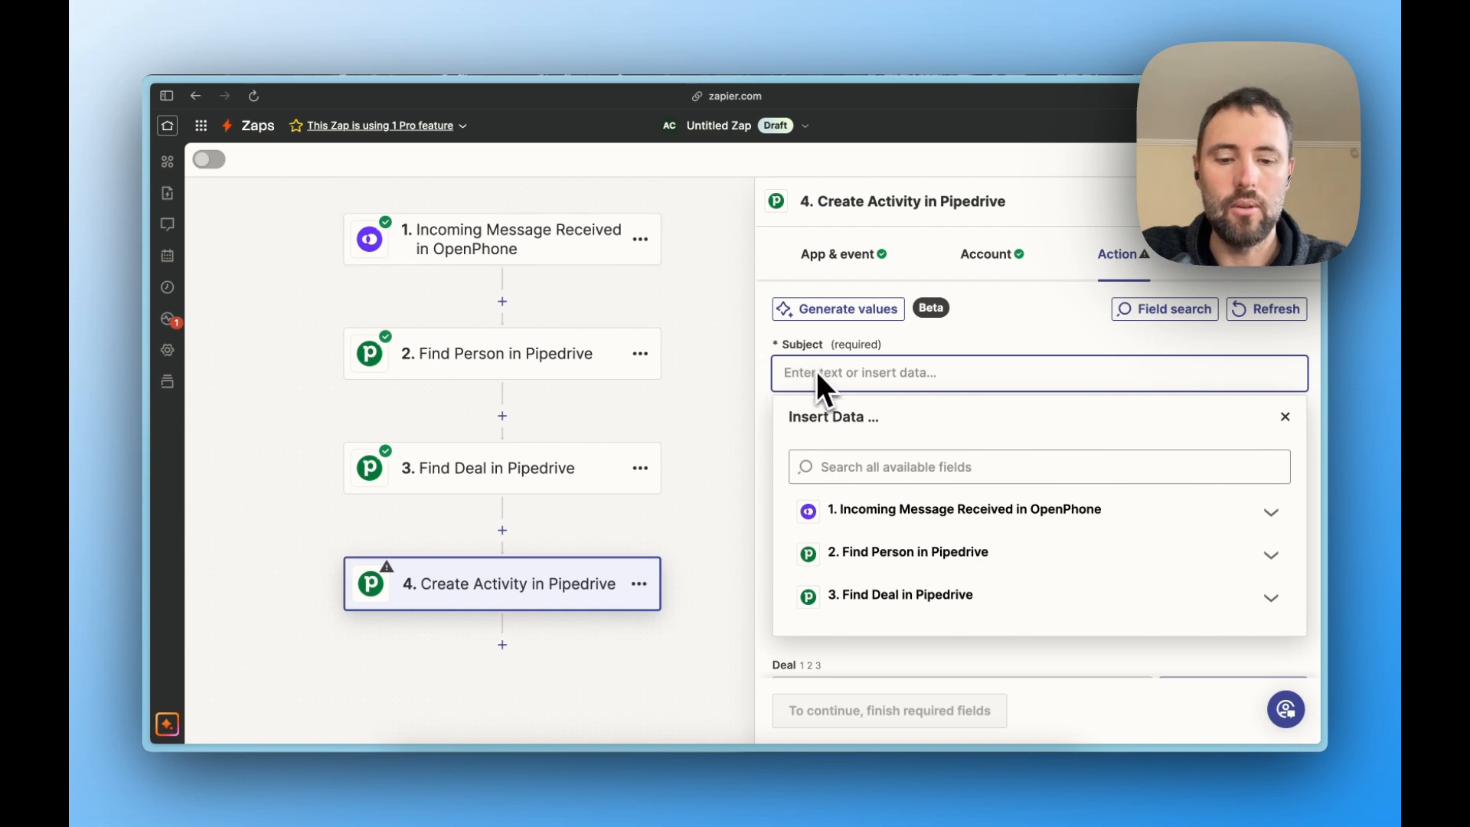
{"action": "type", "text": "Incoming"}
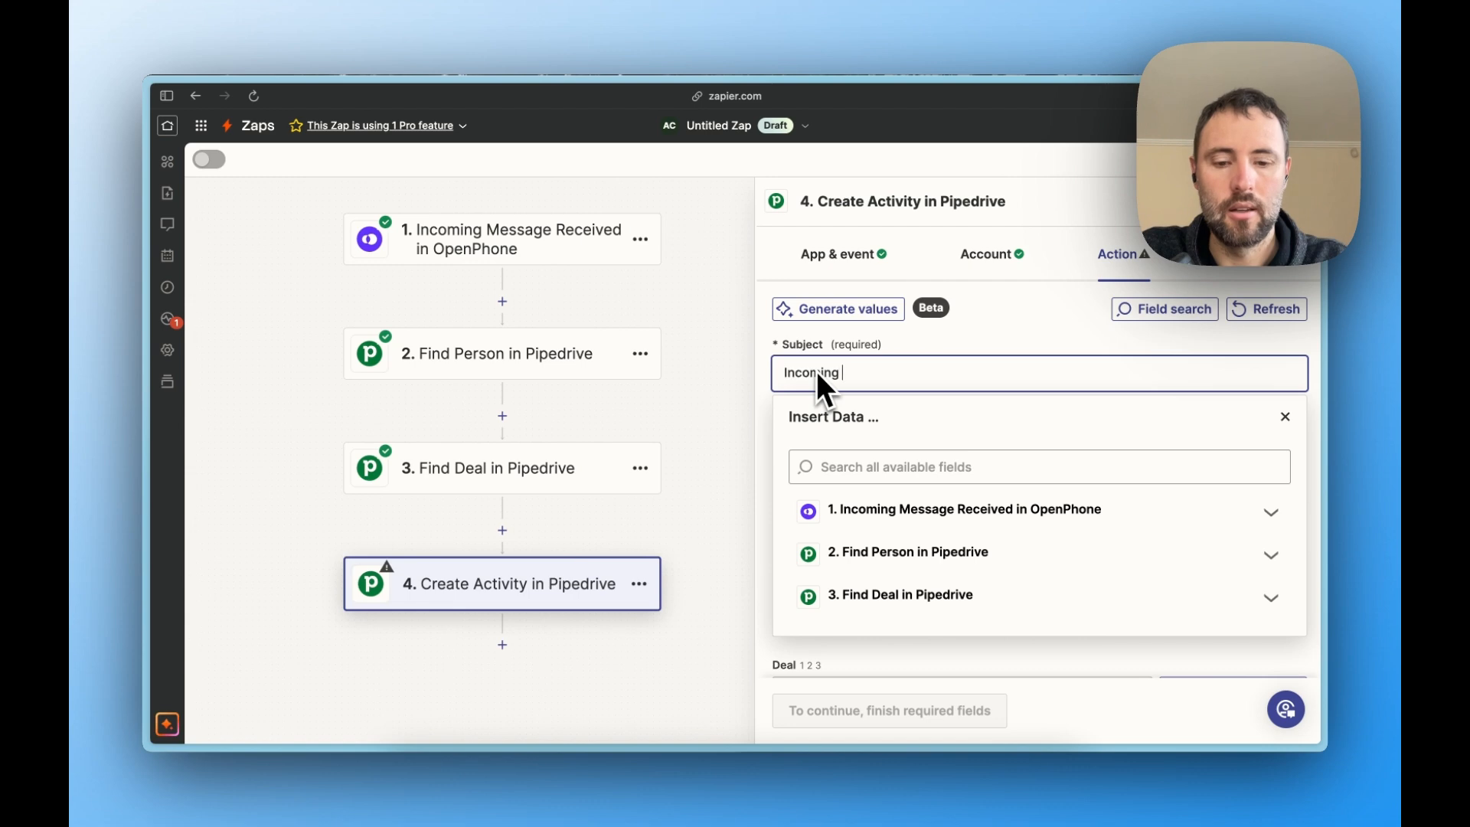
{"action": "type", "text": "Message"}
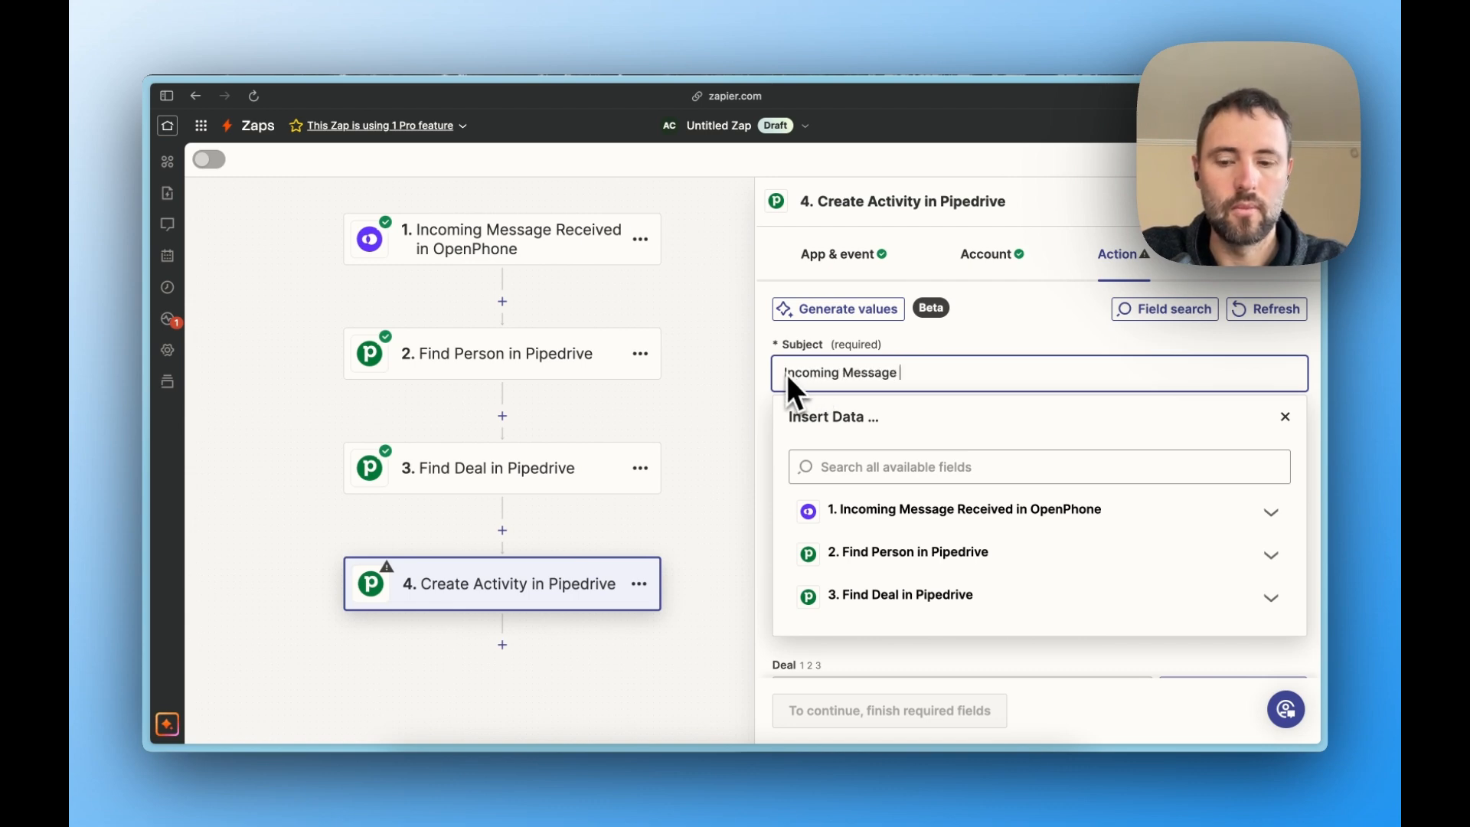
{"action": "key", "text": "ctrl+super+space"}
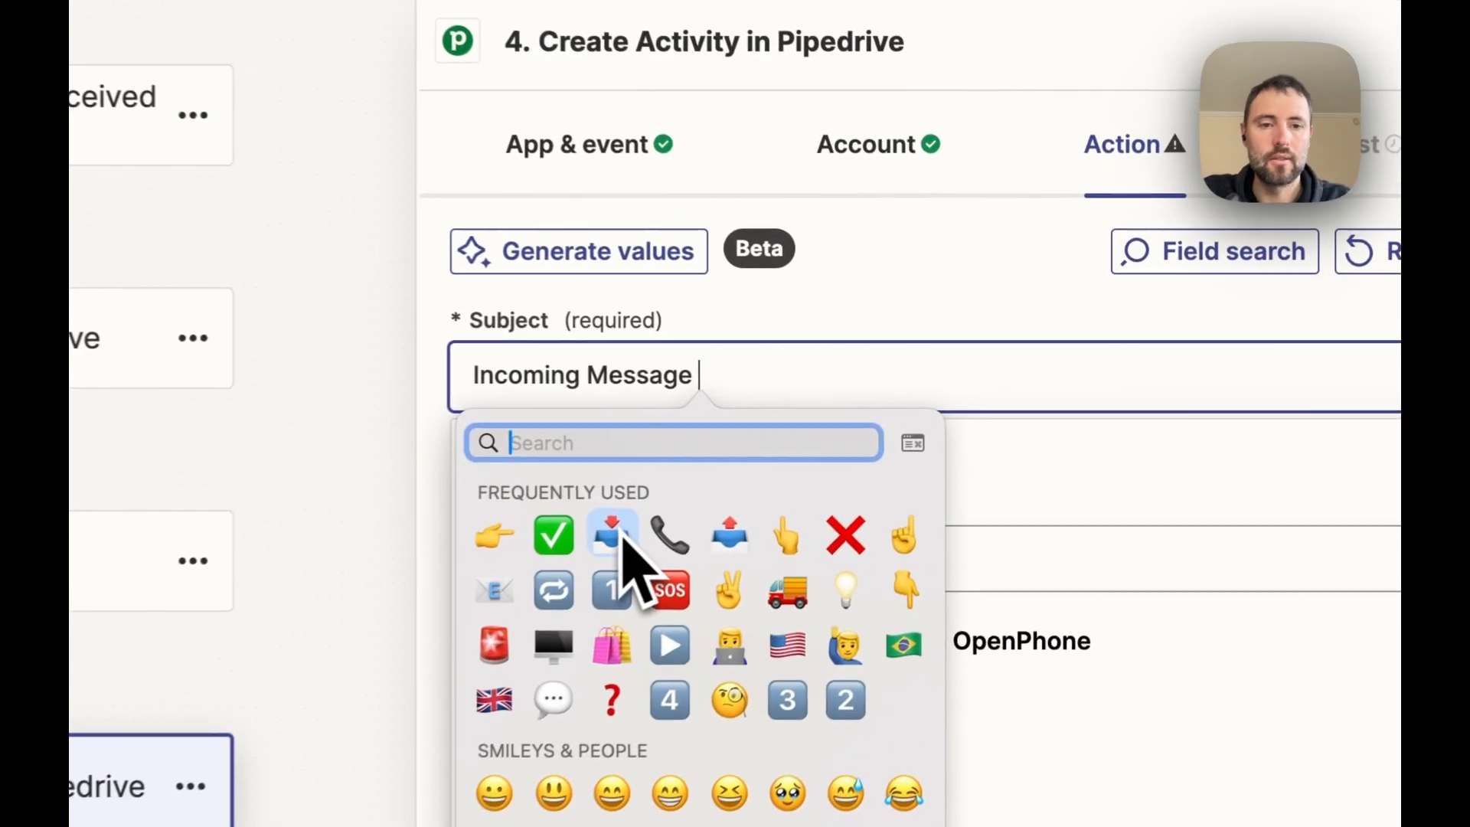
{"action": "left_click", "coordinate": [613, 535]}
- Insert the body field from the OpenPhone incoming message step into the activity's Note
{"action": "scroll", "coordinate": [893, 339], "scroll_direction": "down", "scroll_amount": 3}
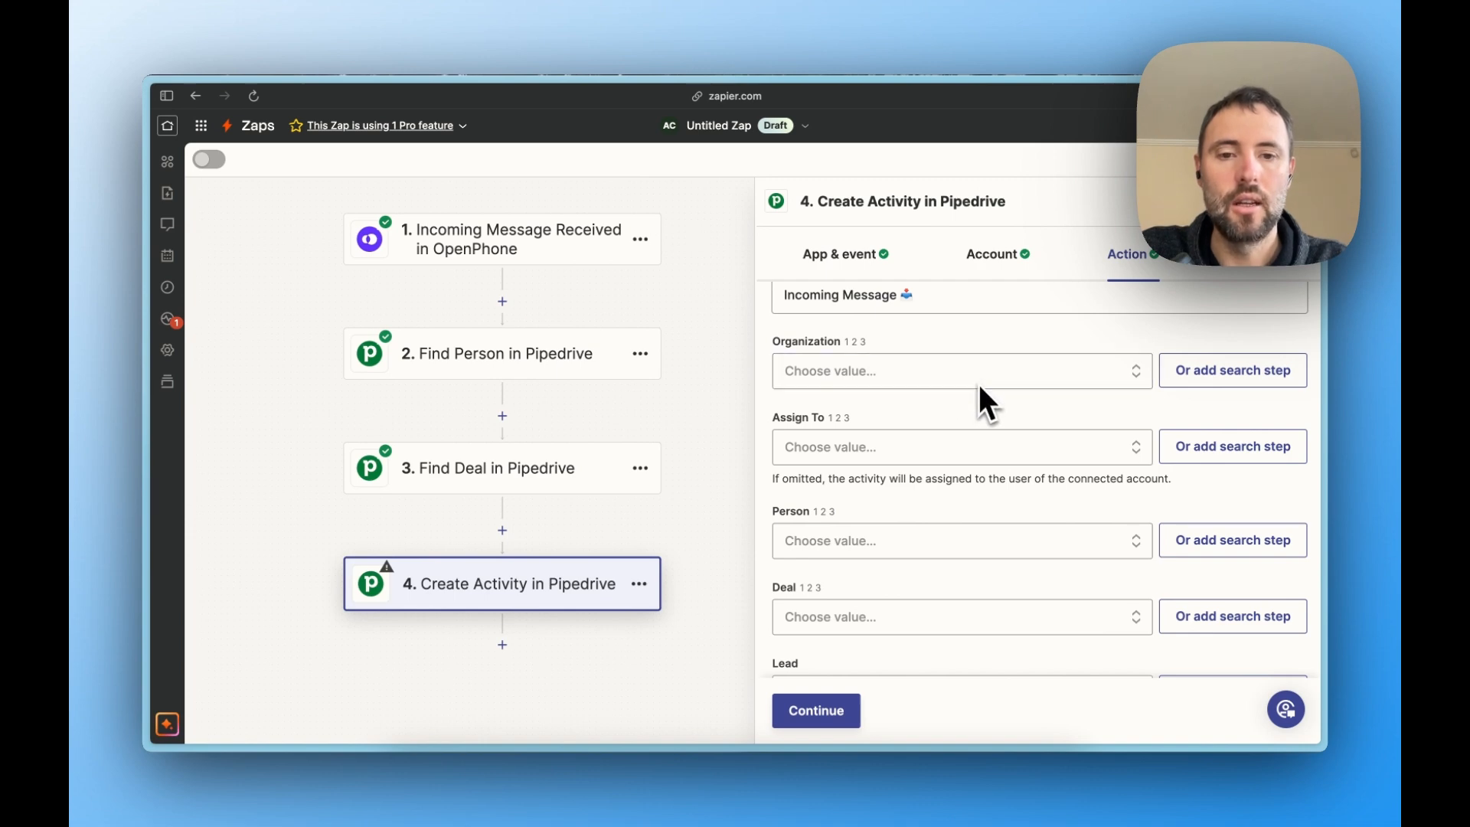
{"action": "scroll", "coordinate": [944, 545], "scroll_direction": "down", "scroll_amount": 1}
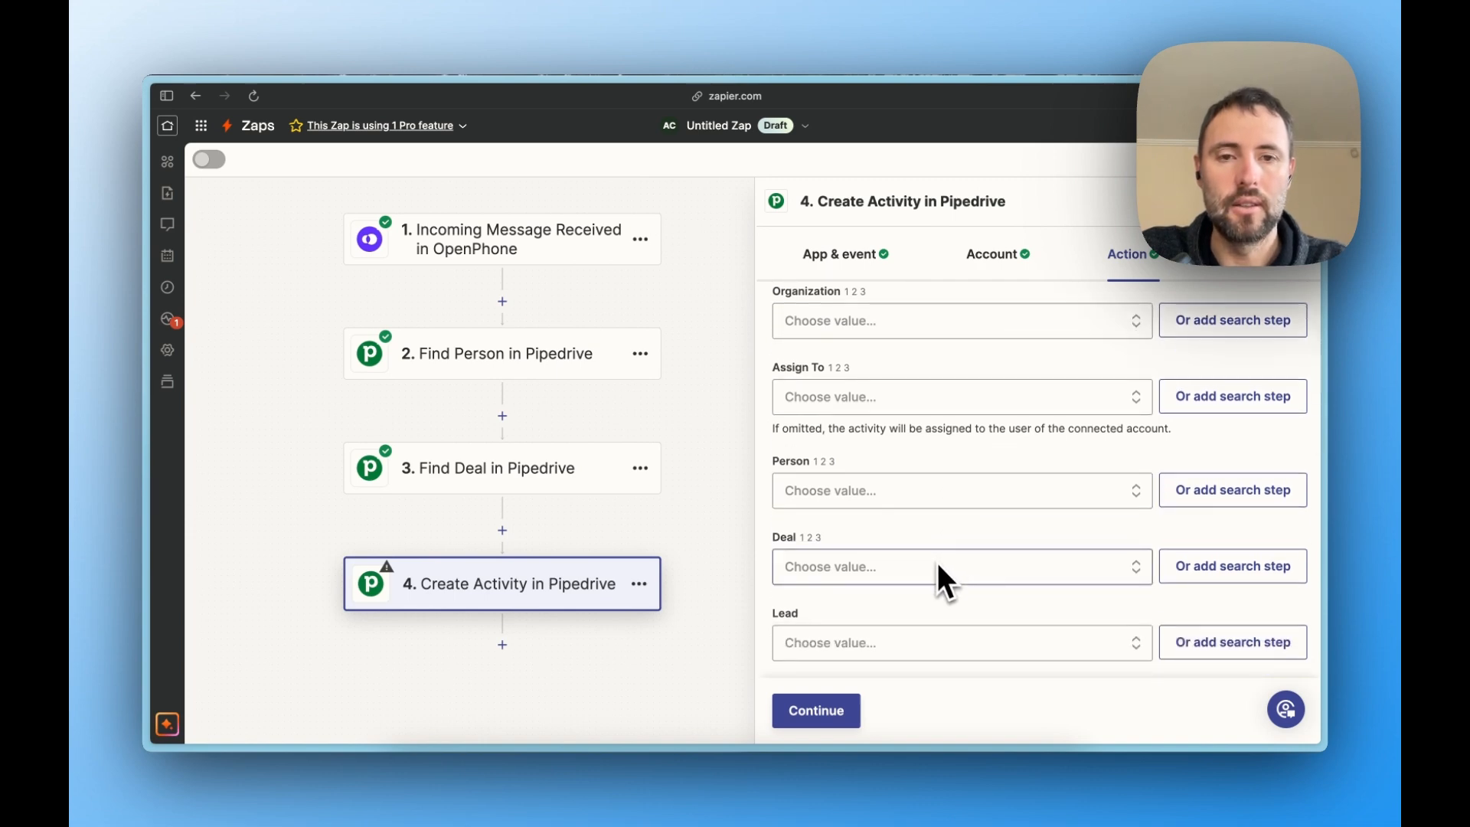
{"action": "scroll", "coordinate": [938, 566], "scroll_direction": "down", "scroll_amount": 5}
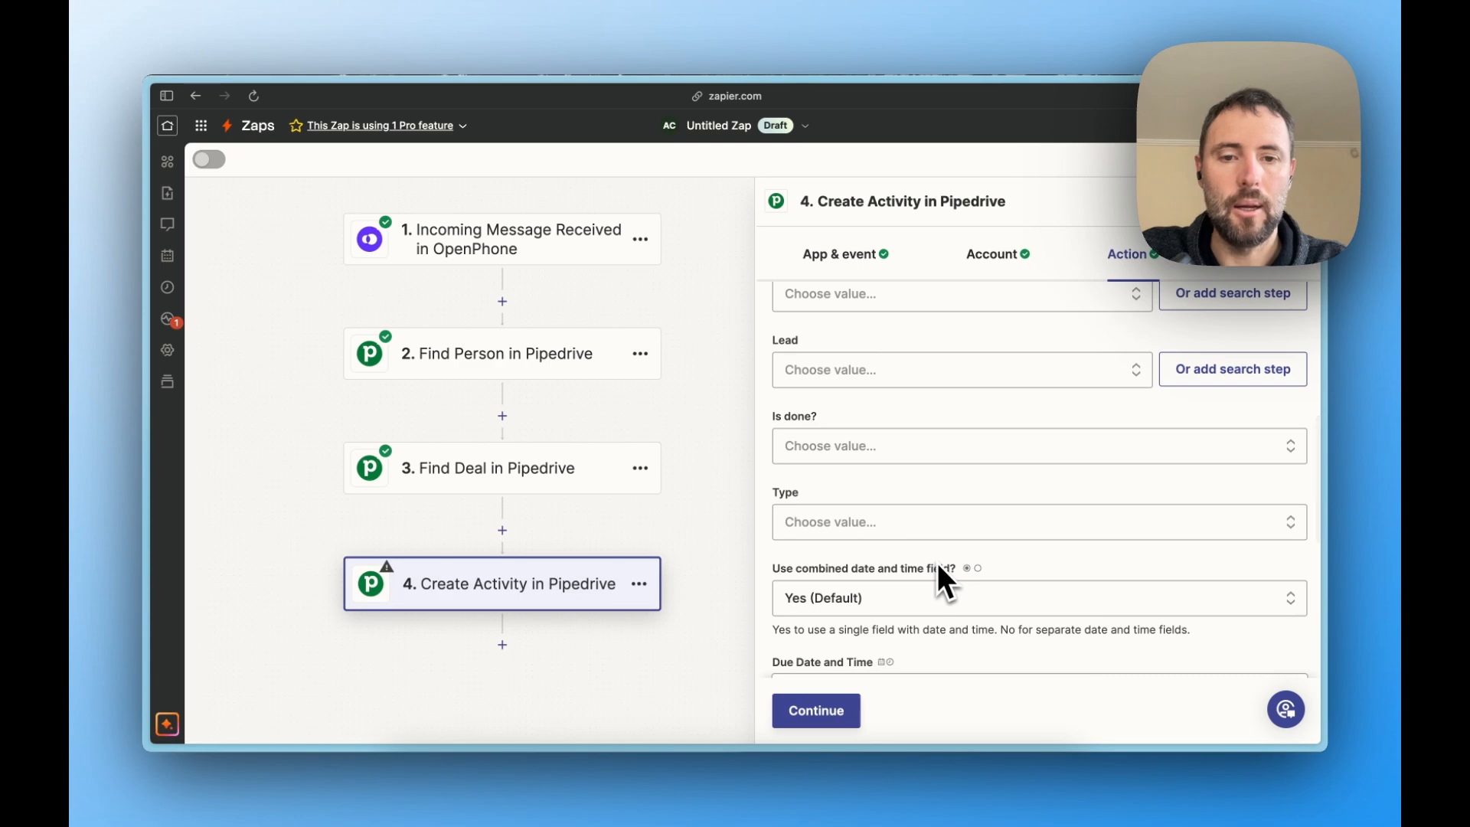
{"action": "scroll", "coordinate": [938, 566], "scroll_direction": "down", "scroll_amount": 3}
{"action": "scroll", "coordinate": [938, 567], "scroll_direction": "up", "scroll_amount": 1}
{"action": "scroll", "coordinate": [938, 567], "scroll_direction": "down", "scroll_amount": 5}
{"action": "left_click", "coordinate": [908, 529]}
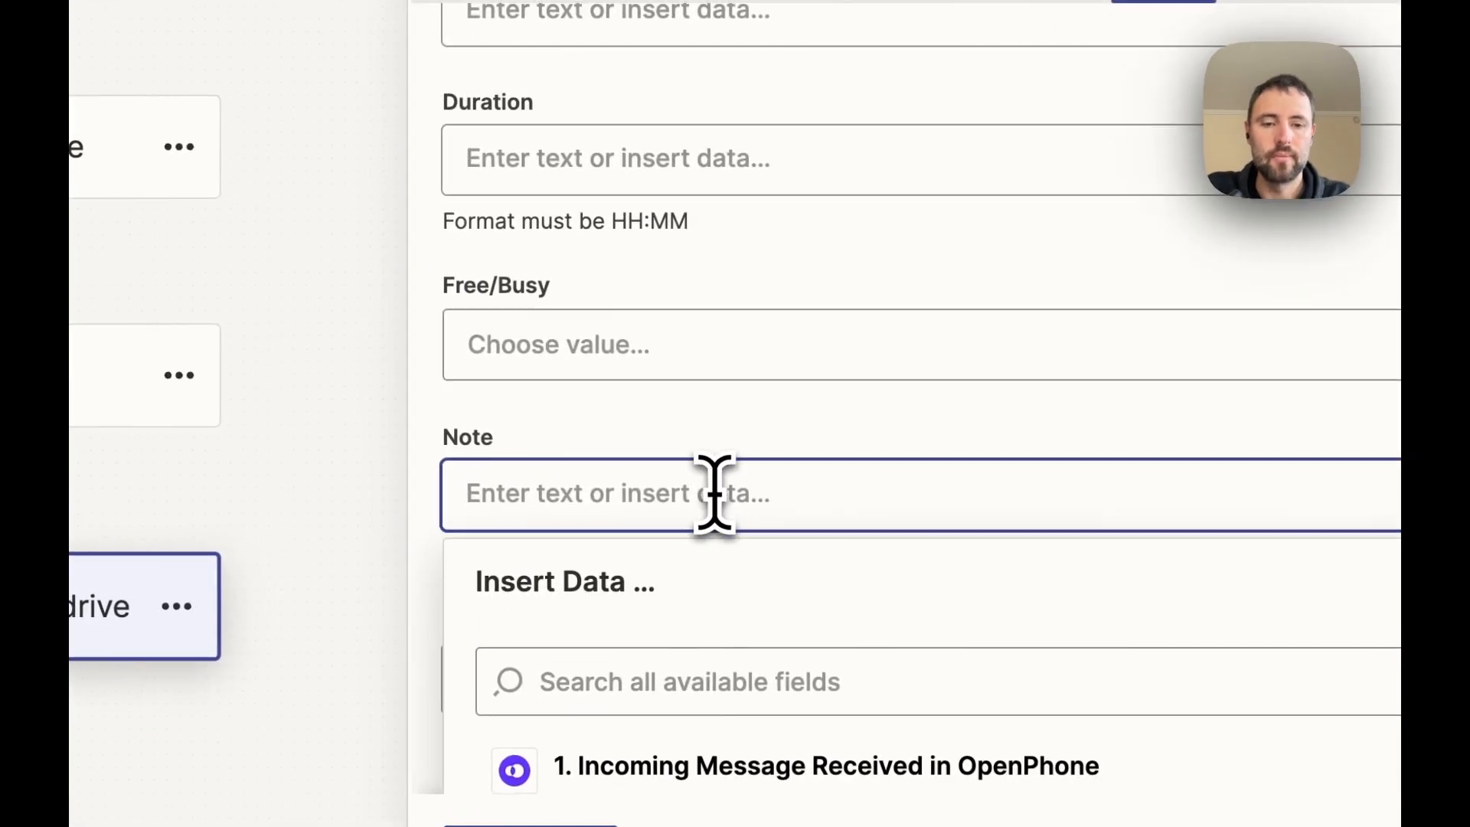
{"action": "scroll", "coordinate": [728, 471], "scroll_direction": "down", "scroll_amount": 4}
{"action": "left_click", "coordinate": [732, 536]}
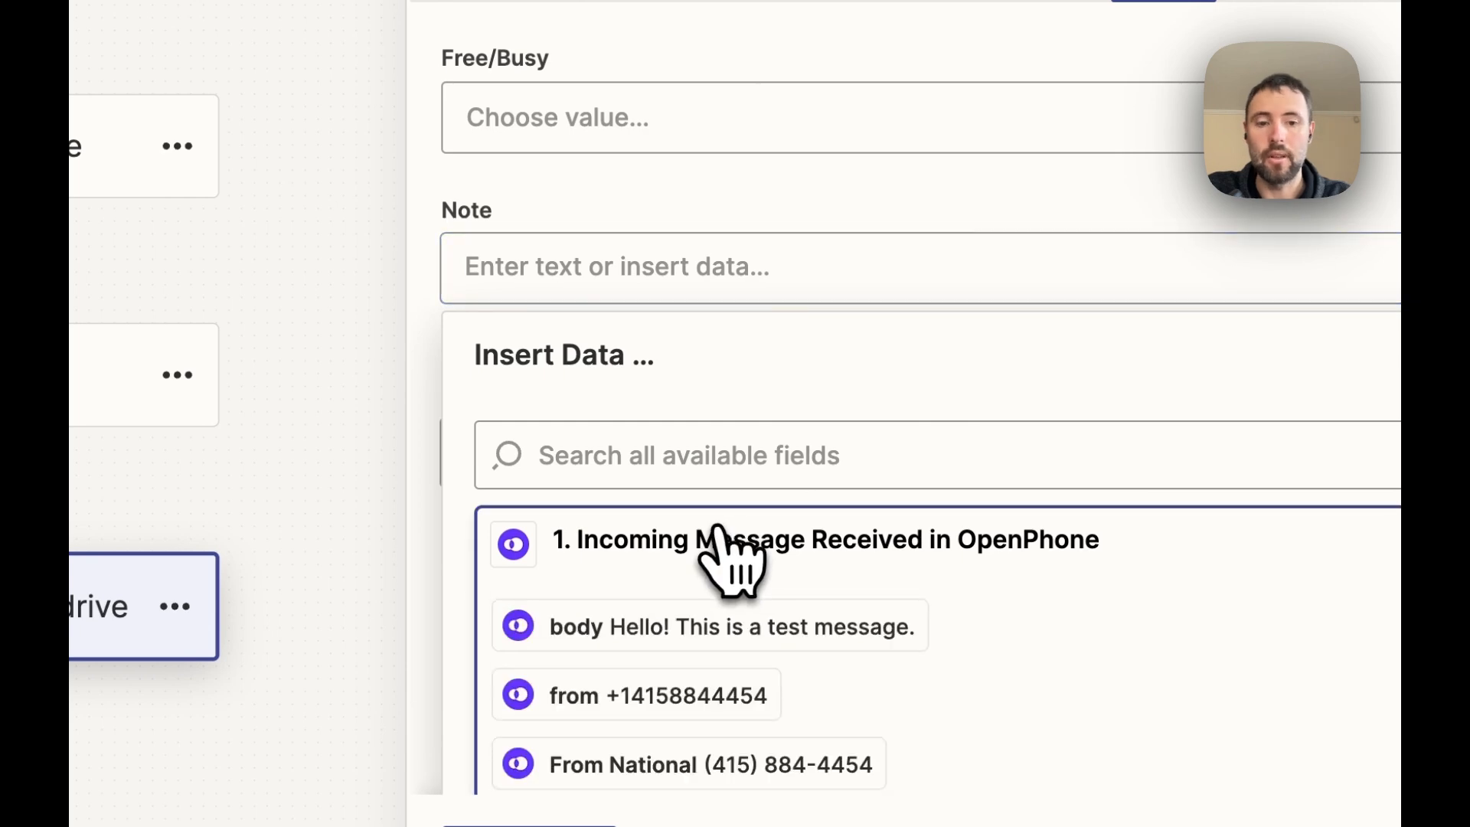
{"action": "left_click", "coordinate": [727, 627]}
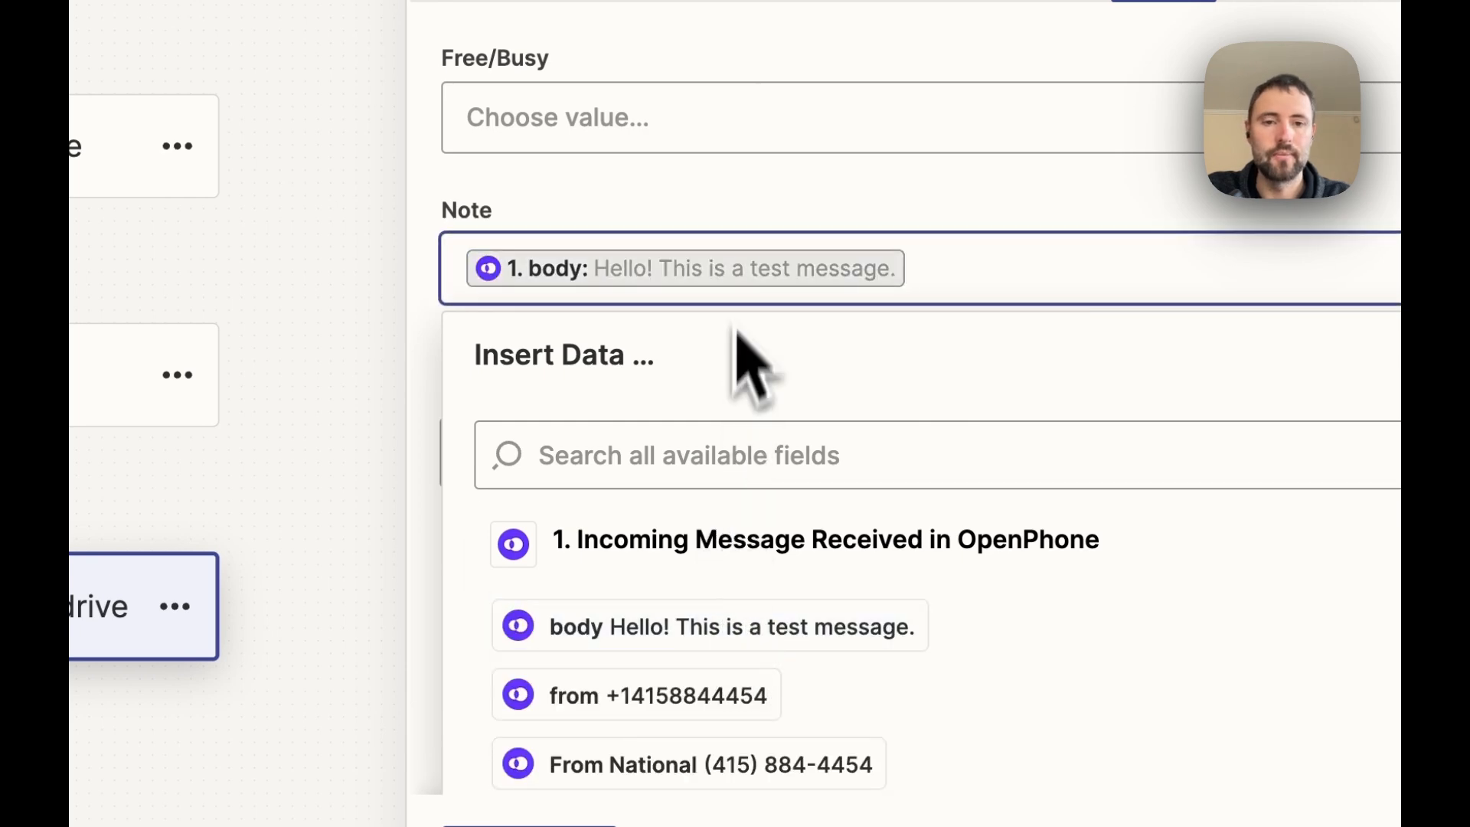
- Set the activity's Deal to the custom ID field from the Find Deal step
{"action": "scroll", "coordinate": [747, 218], "scroll_direction": "up", "scroll_amount": 8}
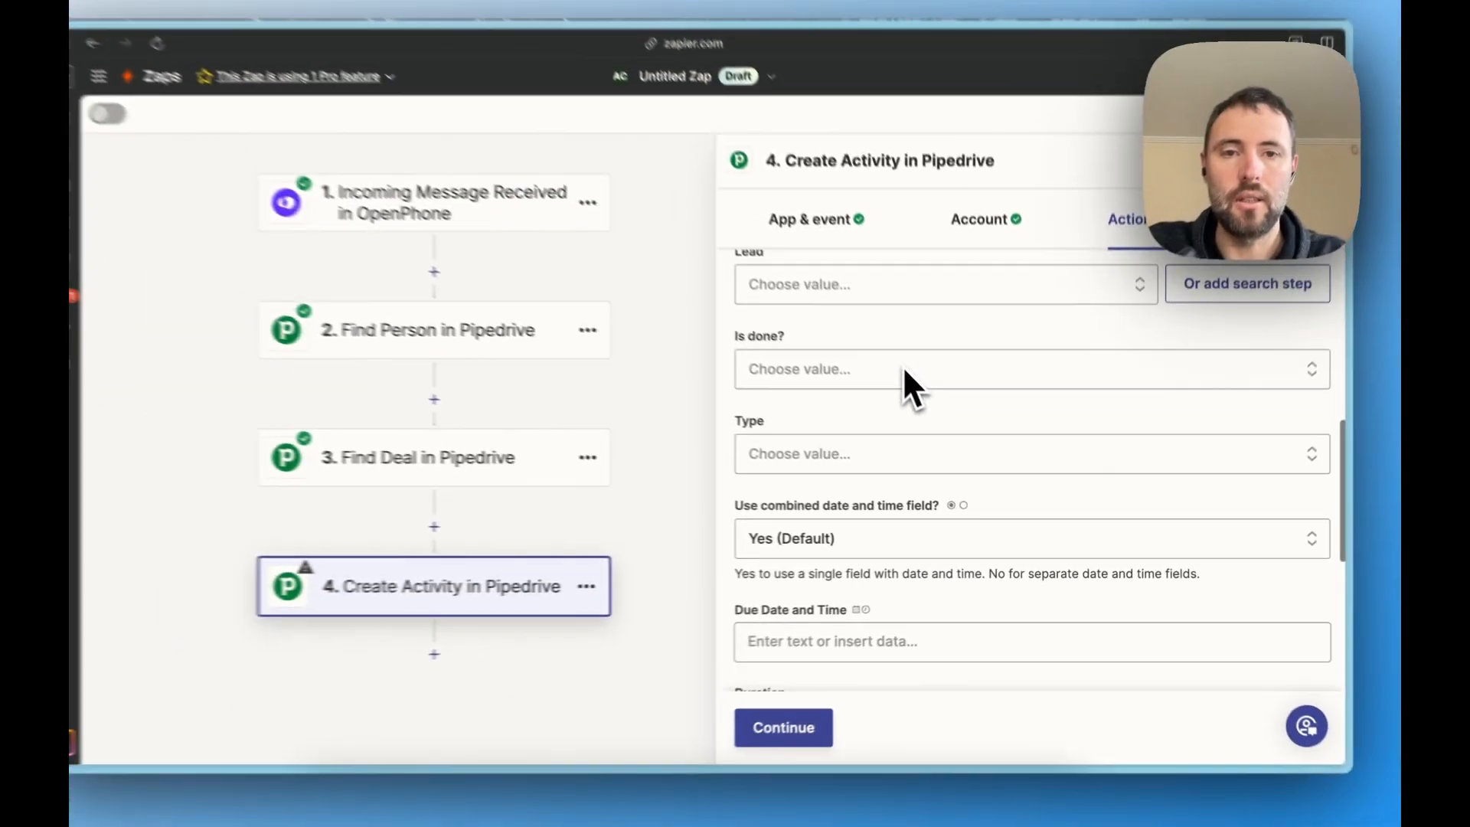
{"action": "scroll", "coordinate": [747, 218], "scroll_direction": "up", "scroll_amount": 5}
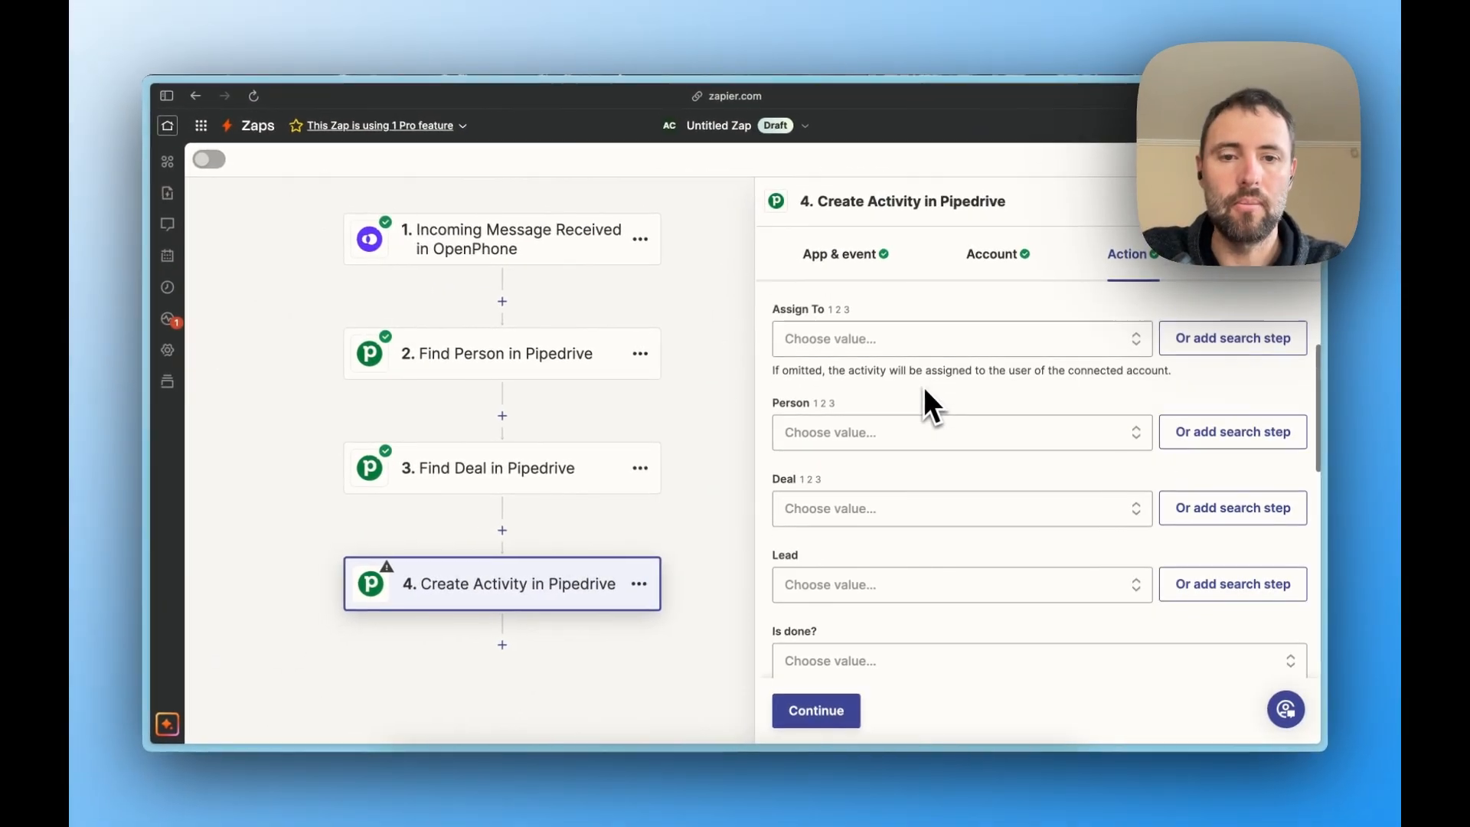
{"action": "left_click", "coordinate": [894, 524]}
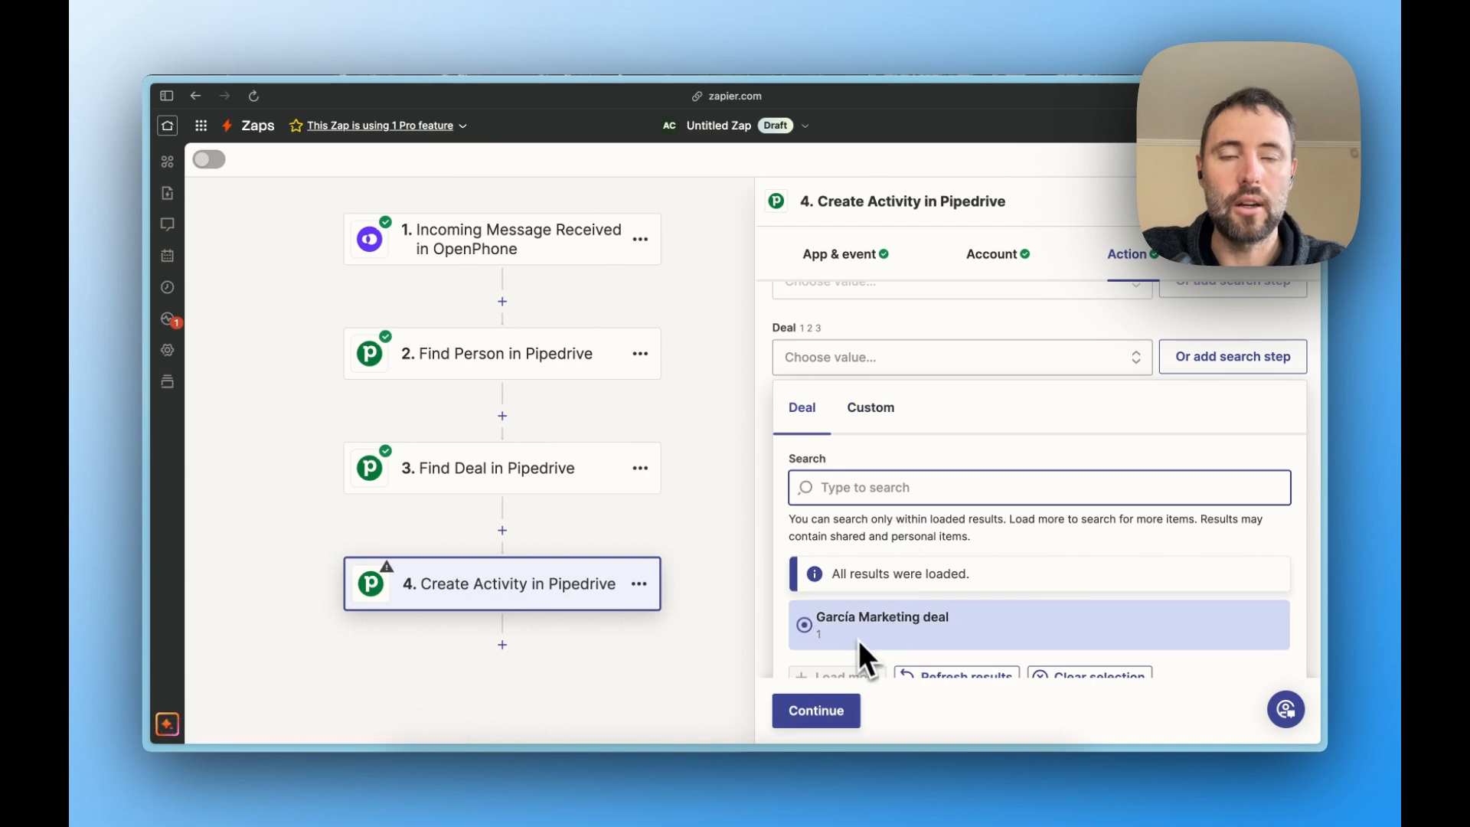
{"action": "left_click", "coordinate": [867, 433]}
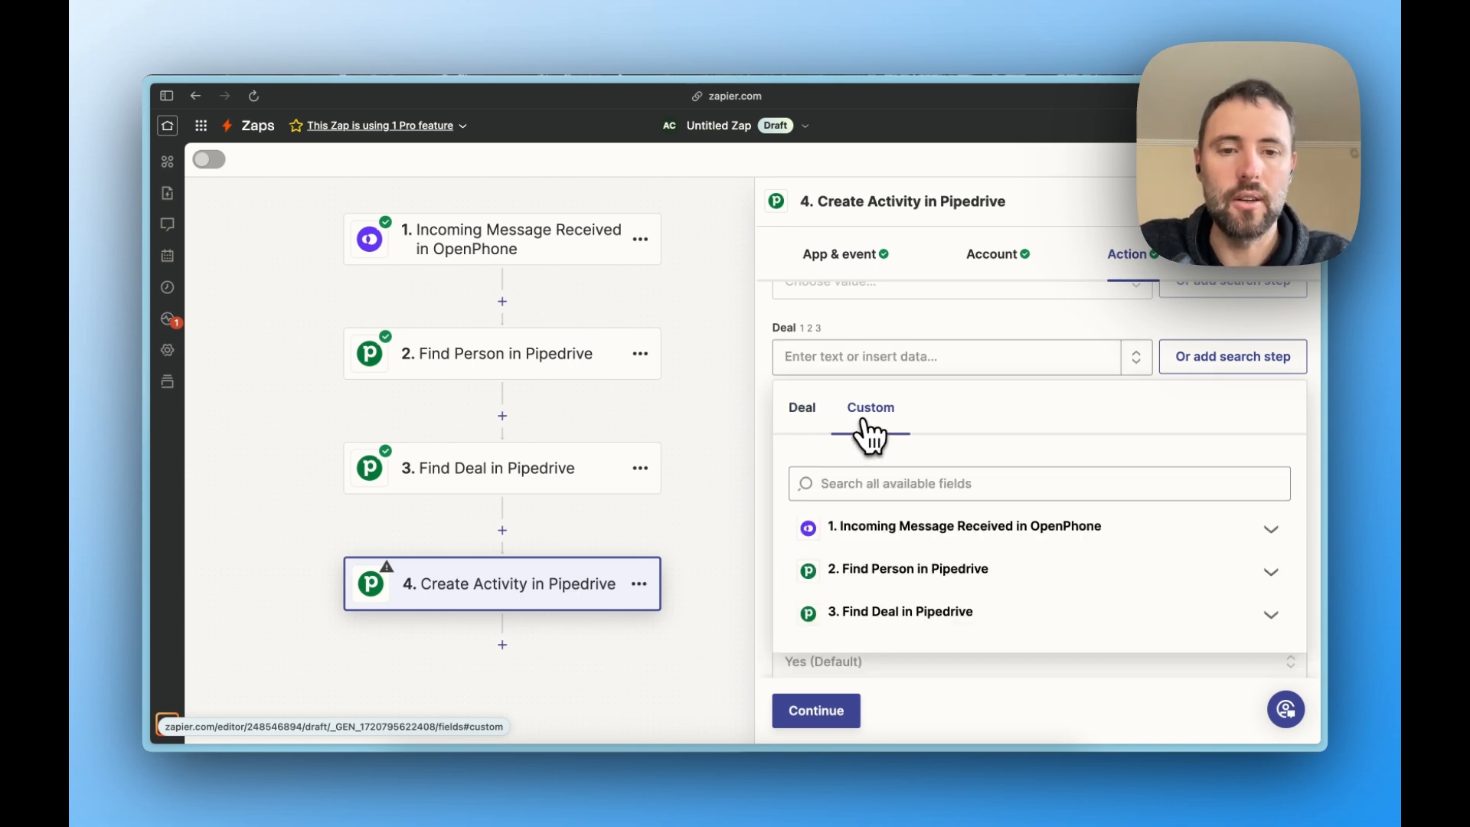
{"action": "left_click", "coordinate": [948, 624]}
{"action": "scroll", "coordinate": [946, 624], "scroll_direction": "down", "scroll_amount": 3}
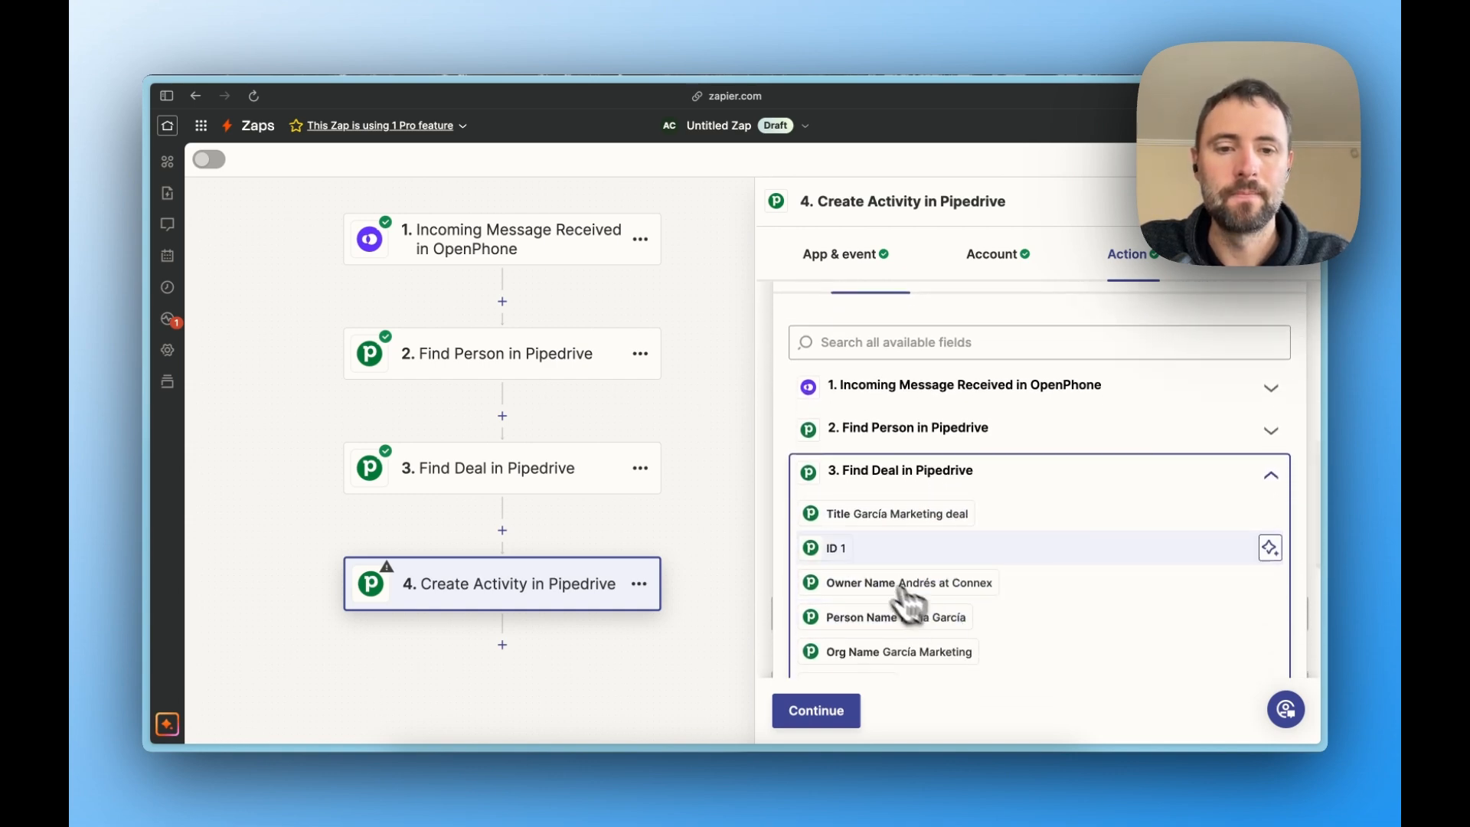
{"action": "left_click", "coordinate": [838, 548]}
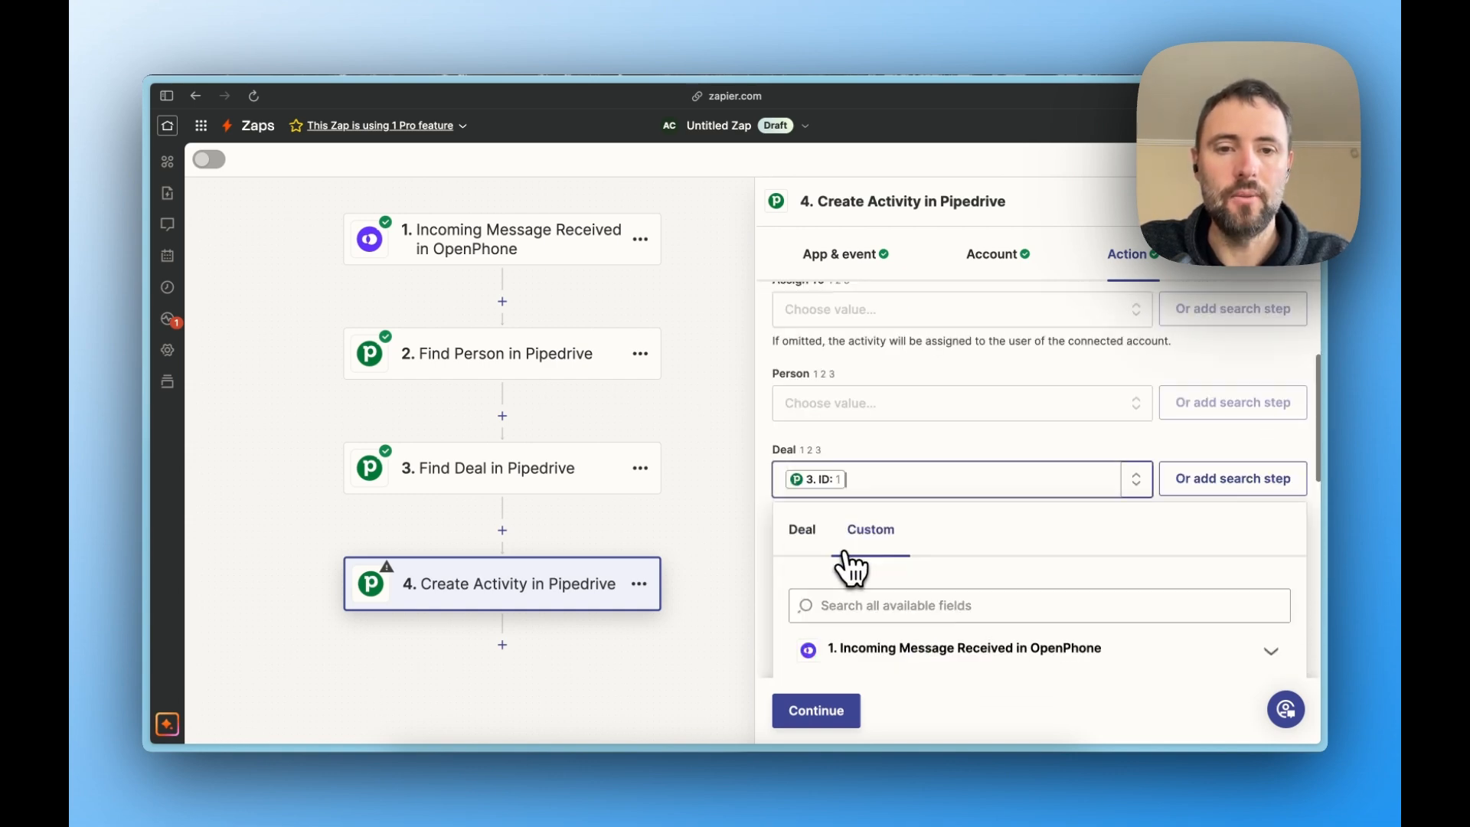
{"action": "left_click", "coordinate": [884, 455]}
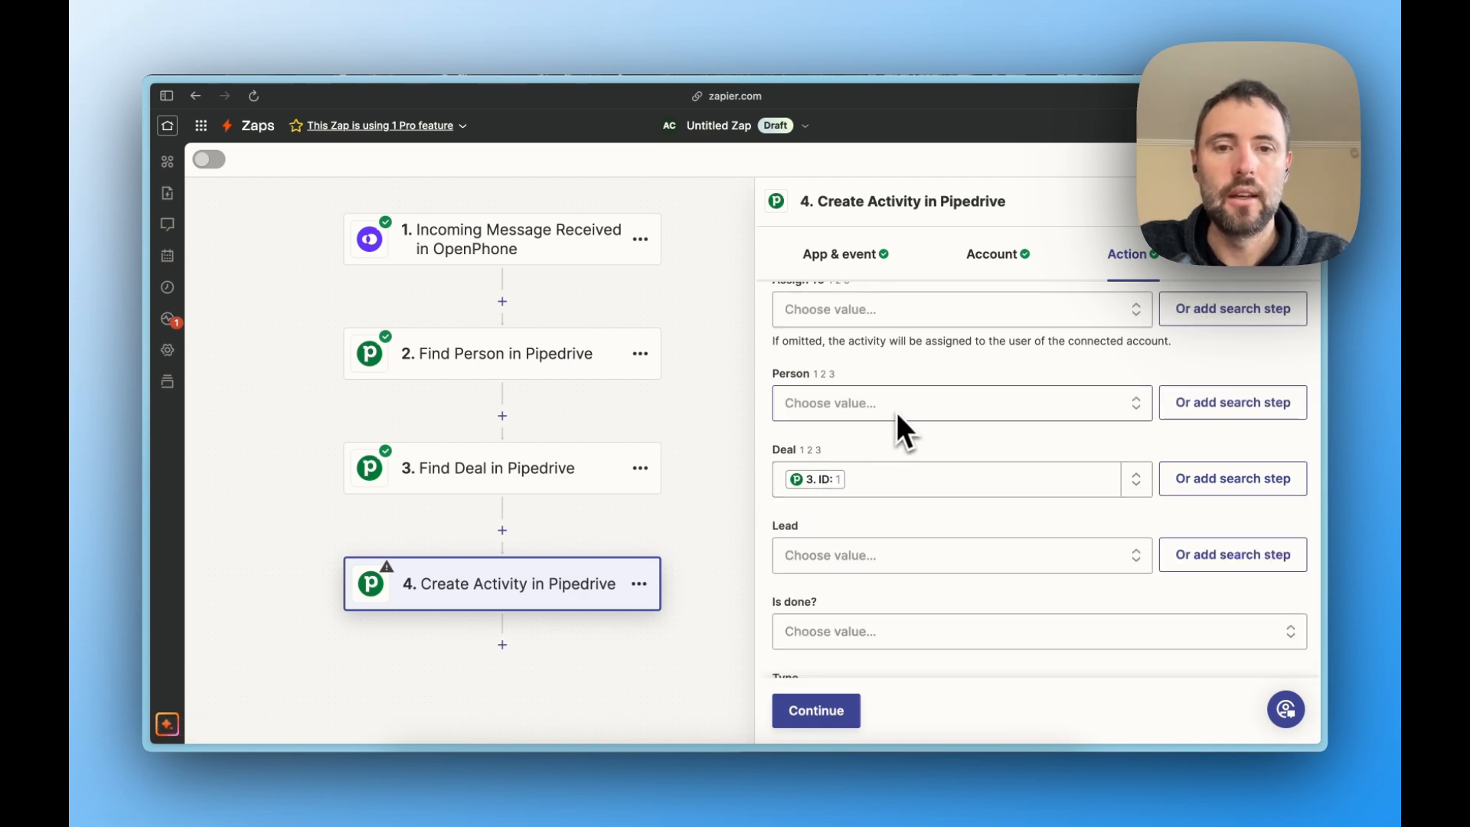
- Set the activity's Person to the custom ID field from the Find Person step
{"action": "scroll", "coordinate": [903, 418], "scroll_direction": "up", "scroll_amount": 1}
{"action": "left_click", "coordinate": [905, 433]}
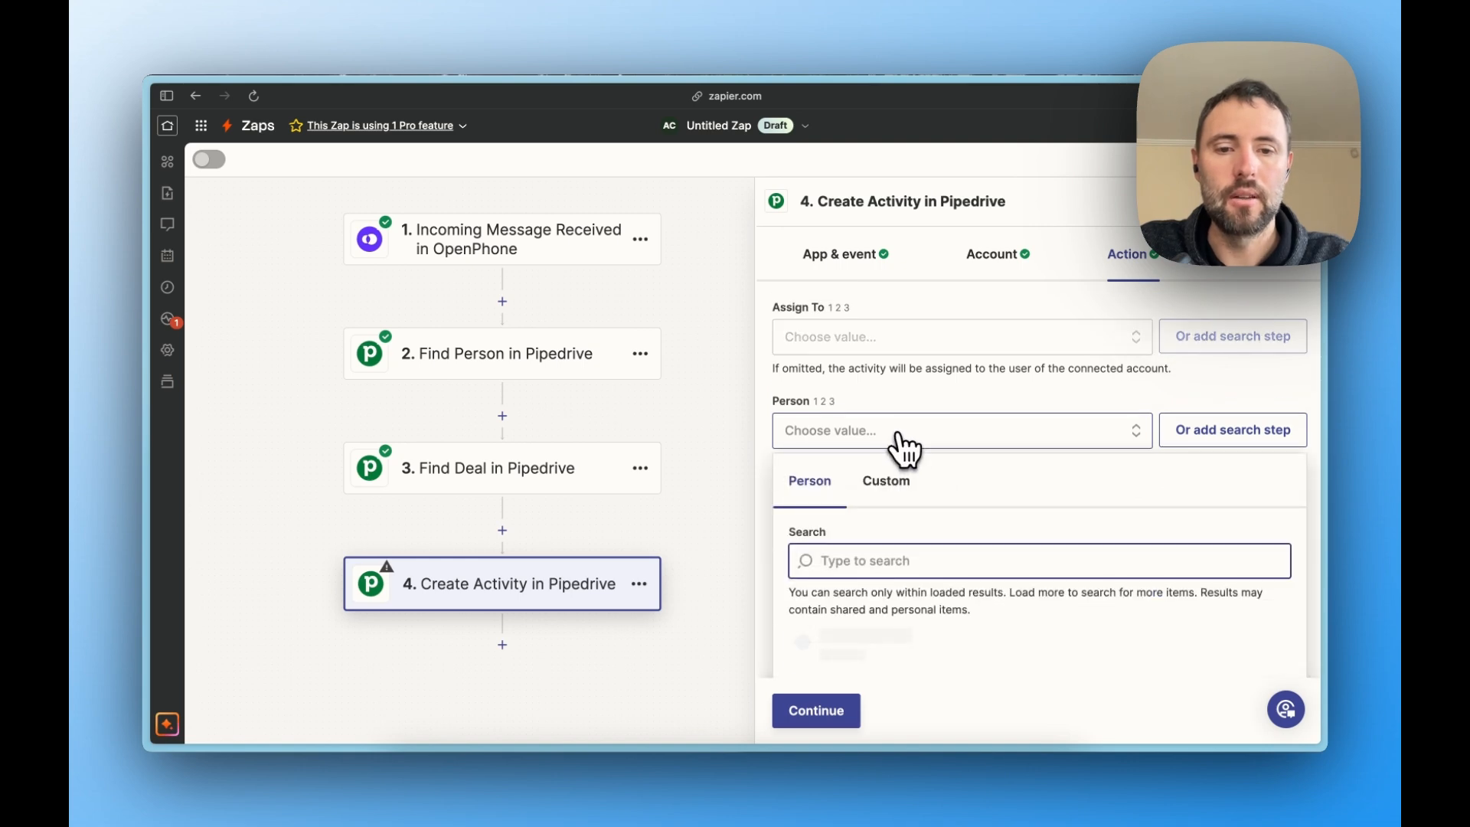
{"action": "left_click", "coordinate": [894, 337]}
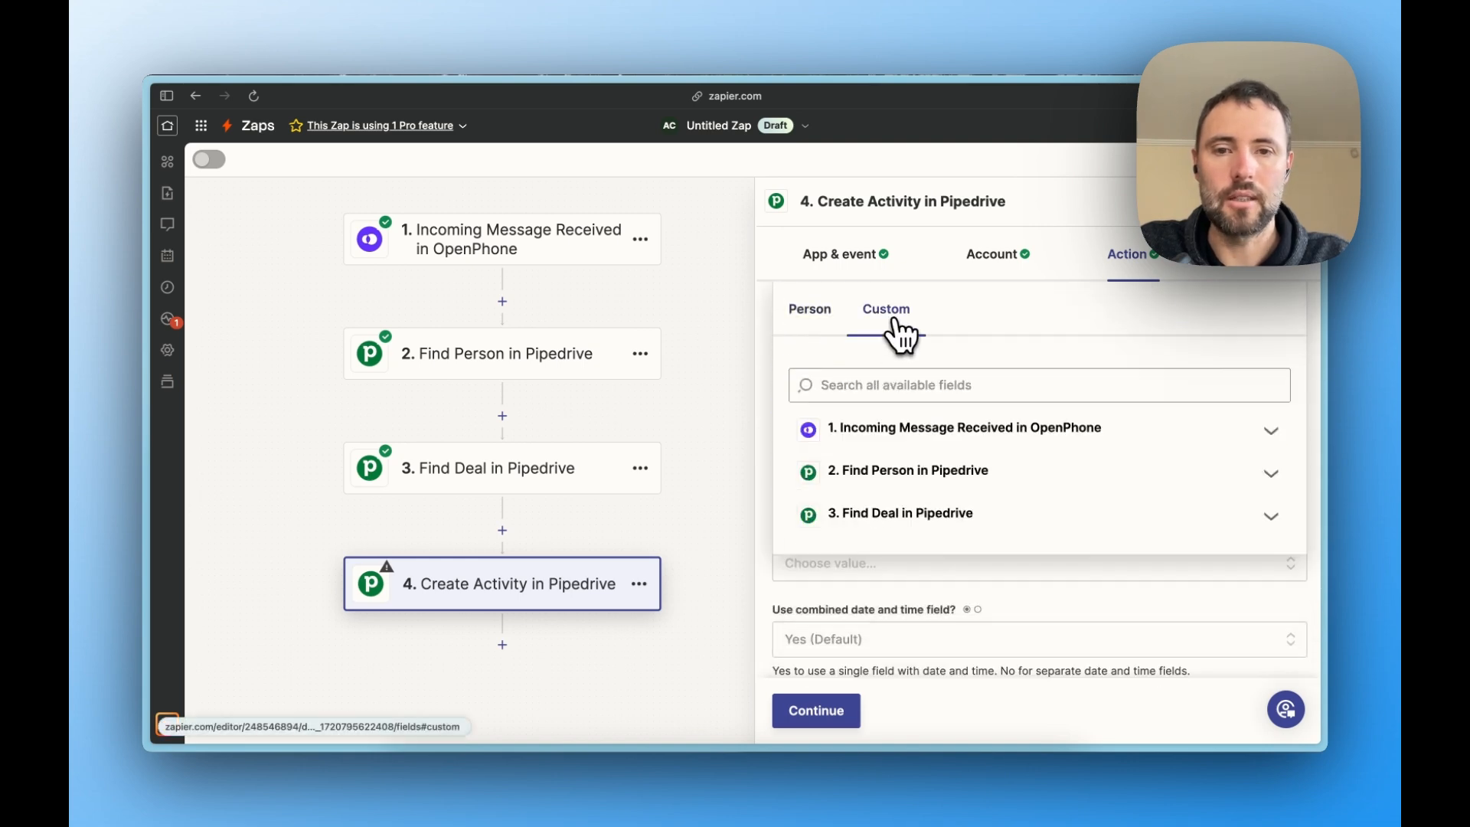
{"action": "left_click", "coordinate": [909, 473]}
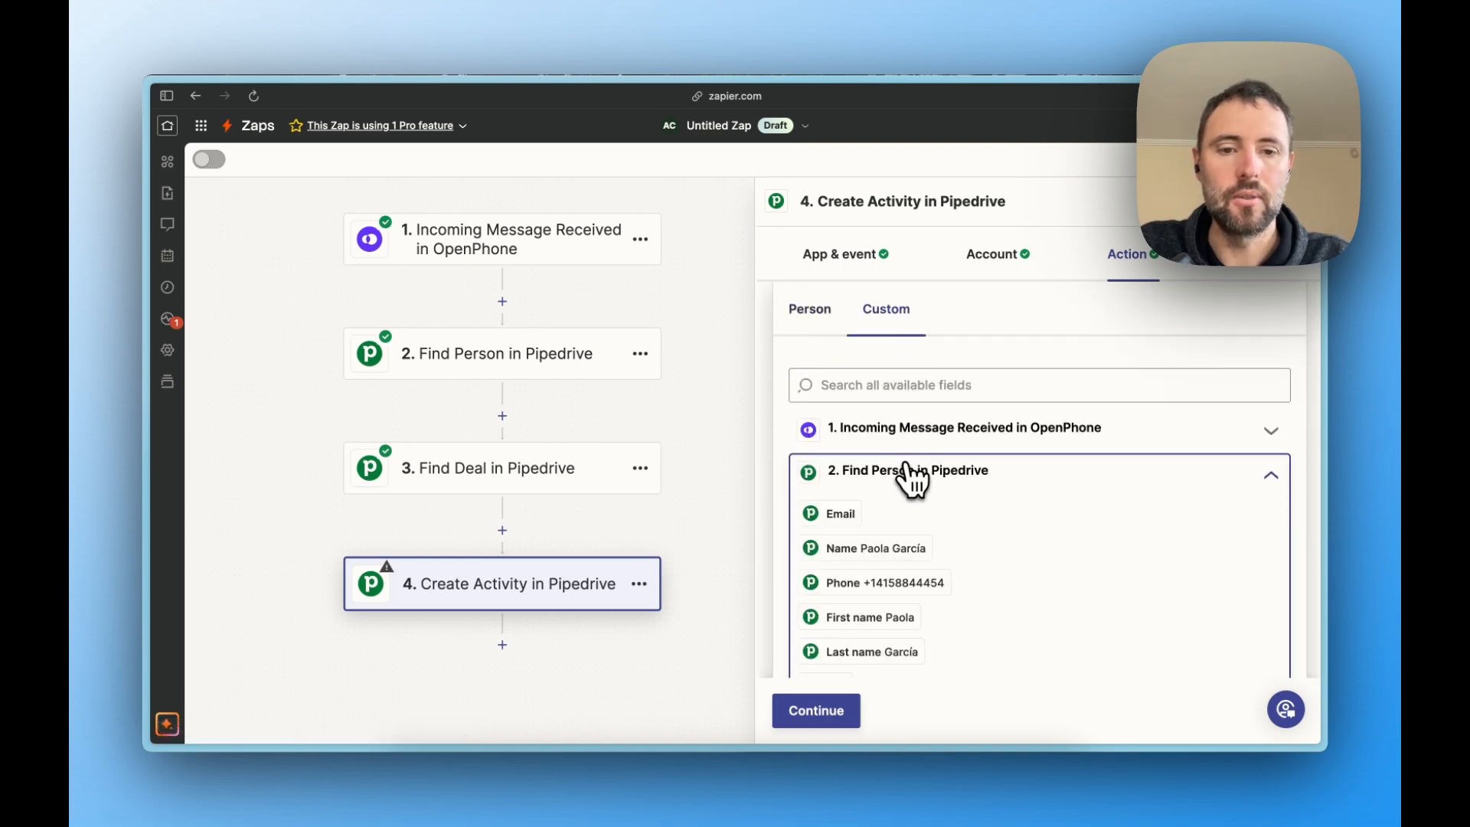
{"action": "left_click", "coordinate": [878, 389]}
{"action": "type", "text": "id"}
{"action": "scroll", "coordinate": [952, 601], "scroll_direction": "down", "scroll_amount": 1}
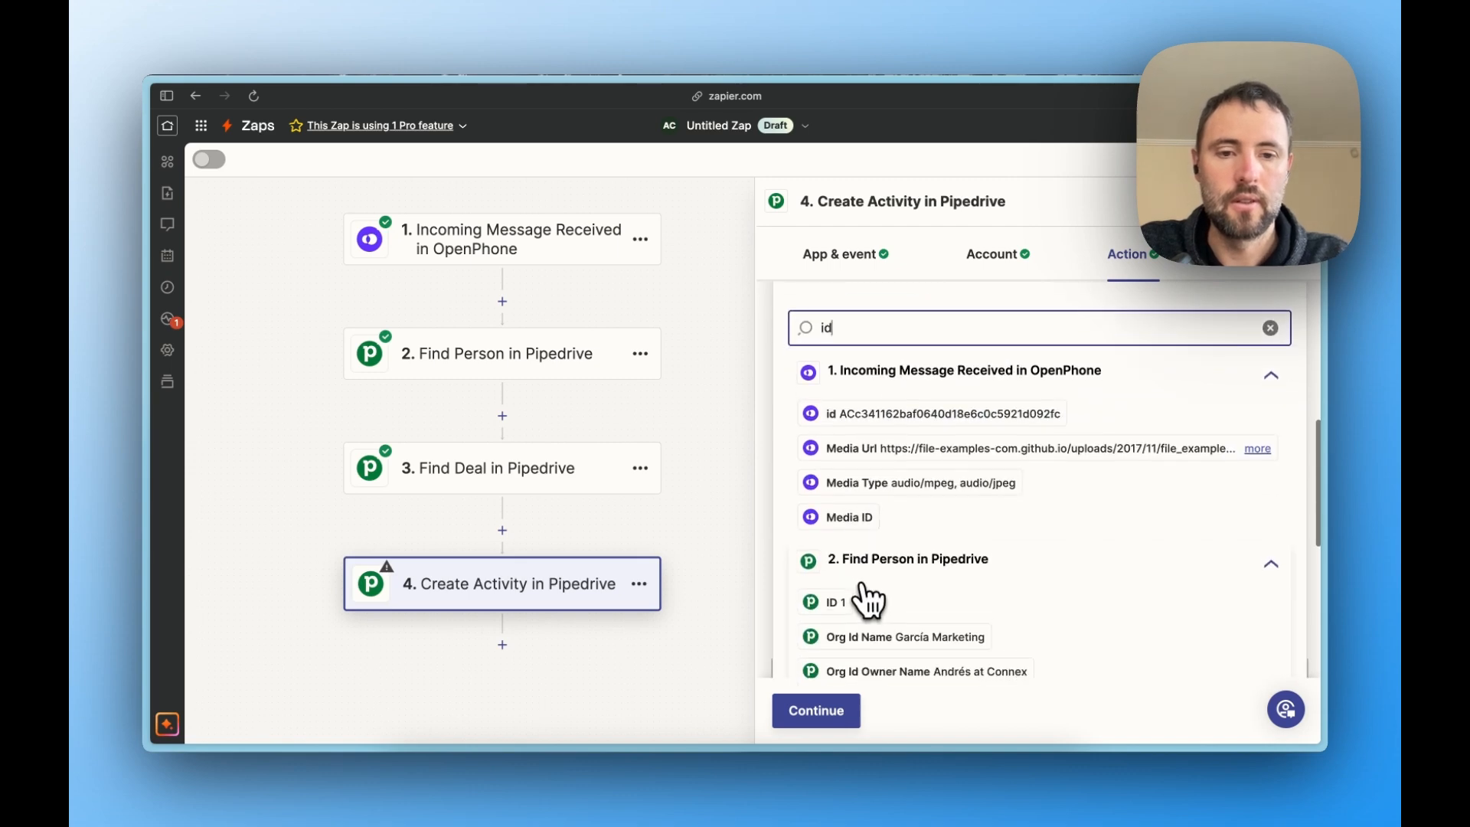
{"action": "scroll", "coordinate": [848, 609], "scroll_direction": "up", "scroll_amount": 4}
{"action": "left_click", "coordinate": [872, 447]}
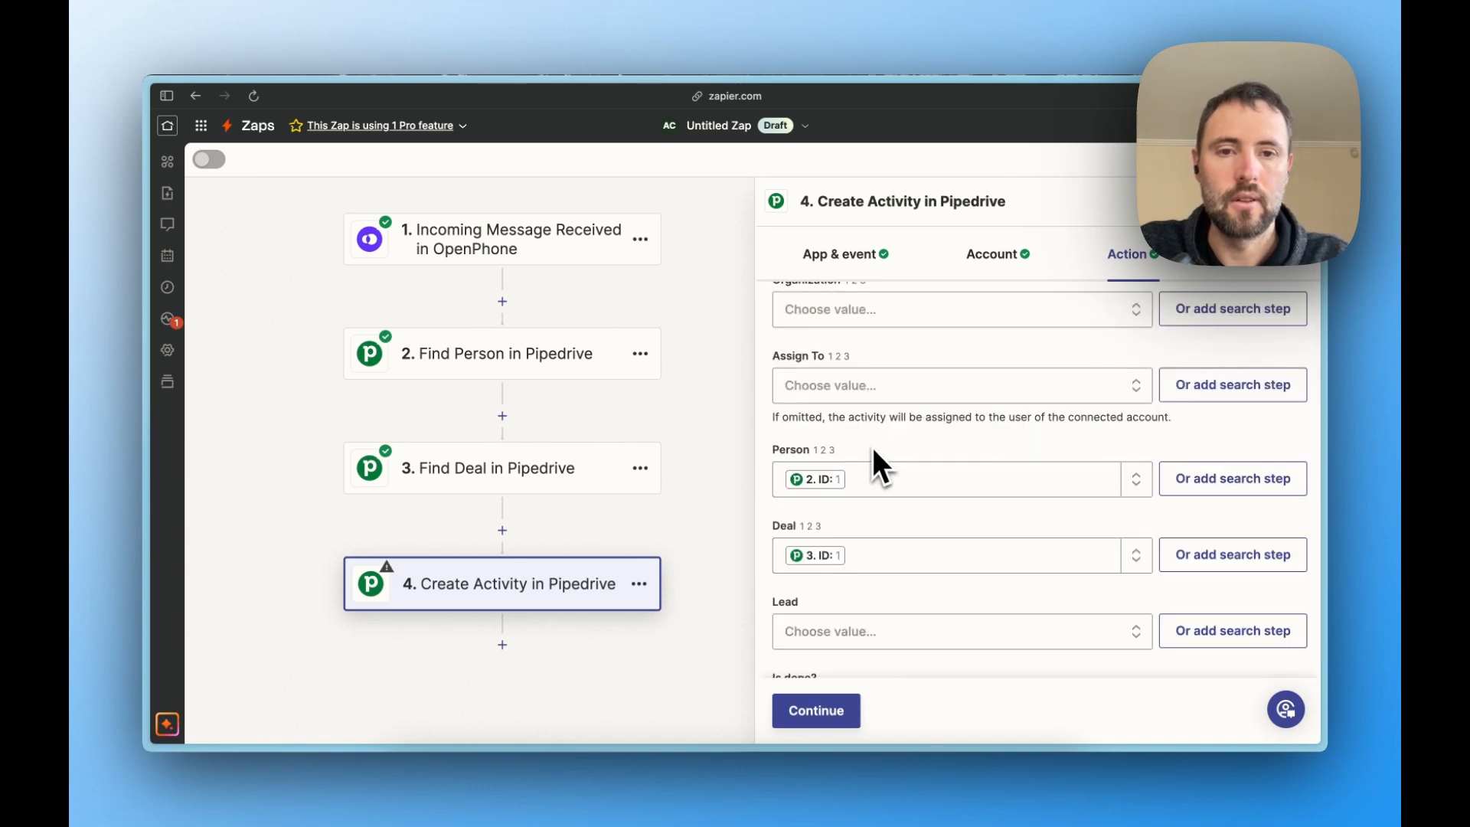
- Set the activity's Organization to the custom Org Id Value field from the Find Person step, searching the fields for "id"
{"action": "scroll", "coordinate": [871, 447], "scroll_direction": "down", "scroll_amount": 1}
{"action": "scroll", "coordinate": [873, 451], "scroll_direction": "up", "scroll_amount": 4}
{"action": "left_click", "coordinate": [877, 380]}
{"action": "left_click", "coordinate": [922, 432]}
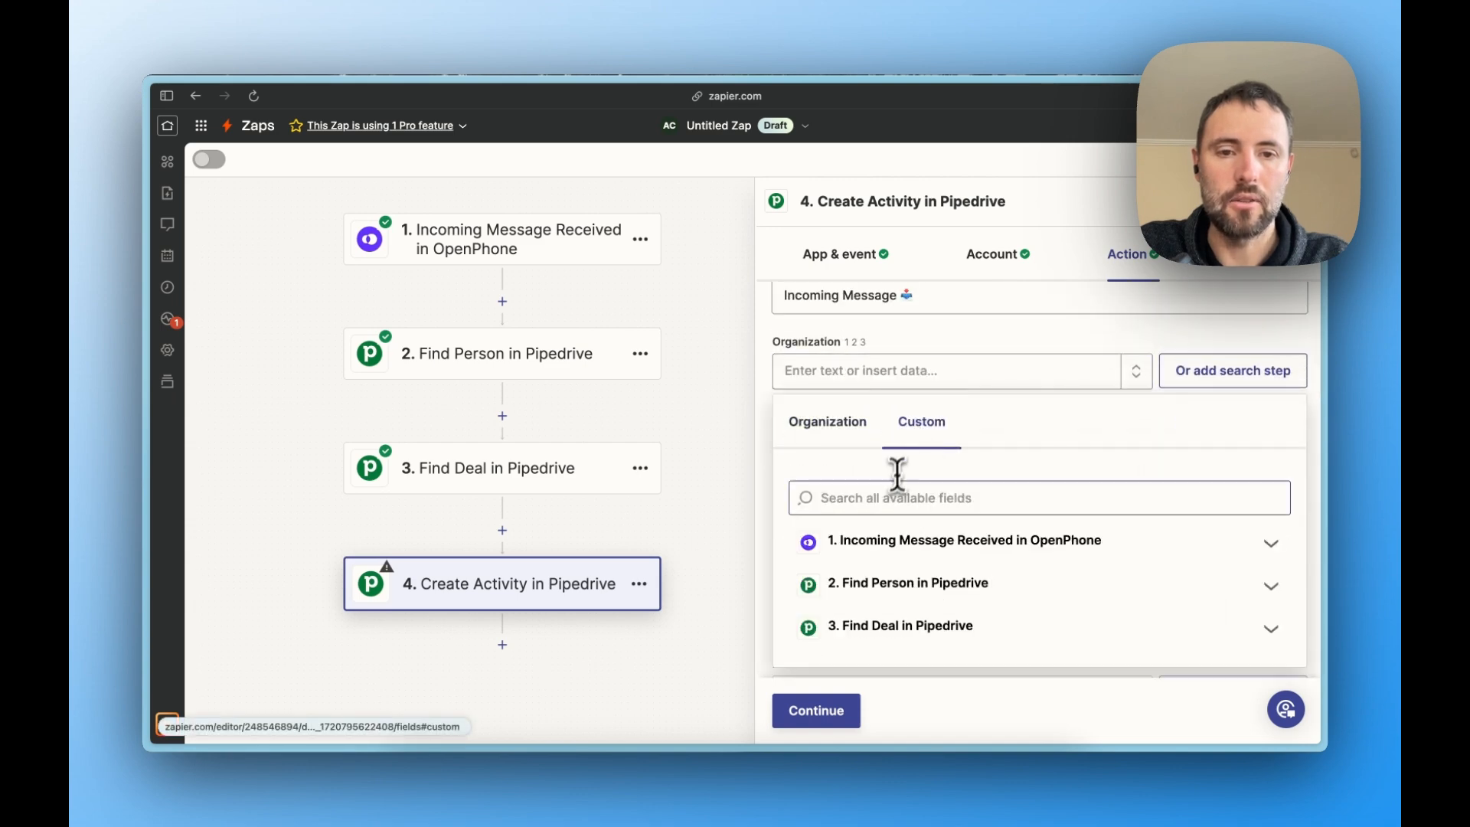
{"action": "left_click", "coordinate": [894, 497]}
{"action": "type", "text": "id"}
{"action": "scroll", "coordinate": [892, 582], "scroll_direction": "down", "scroll_amount": 5}
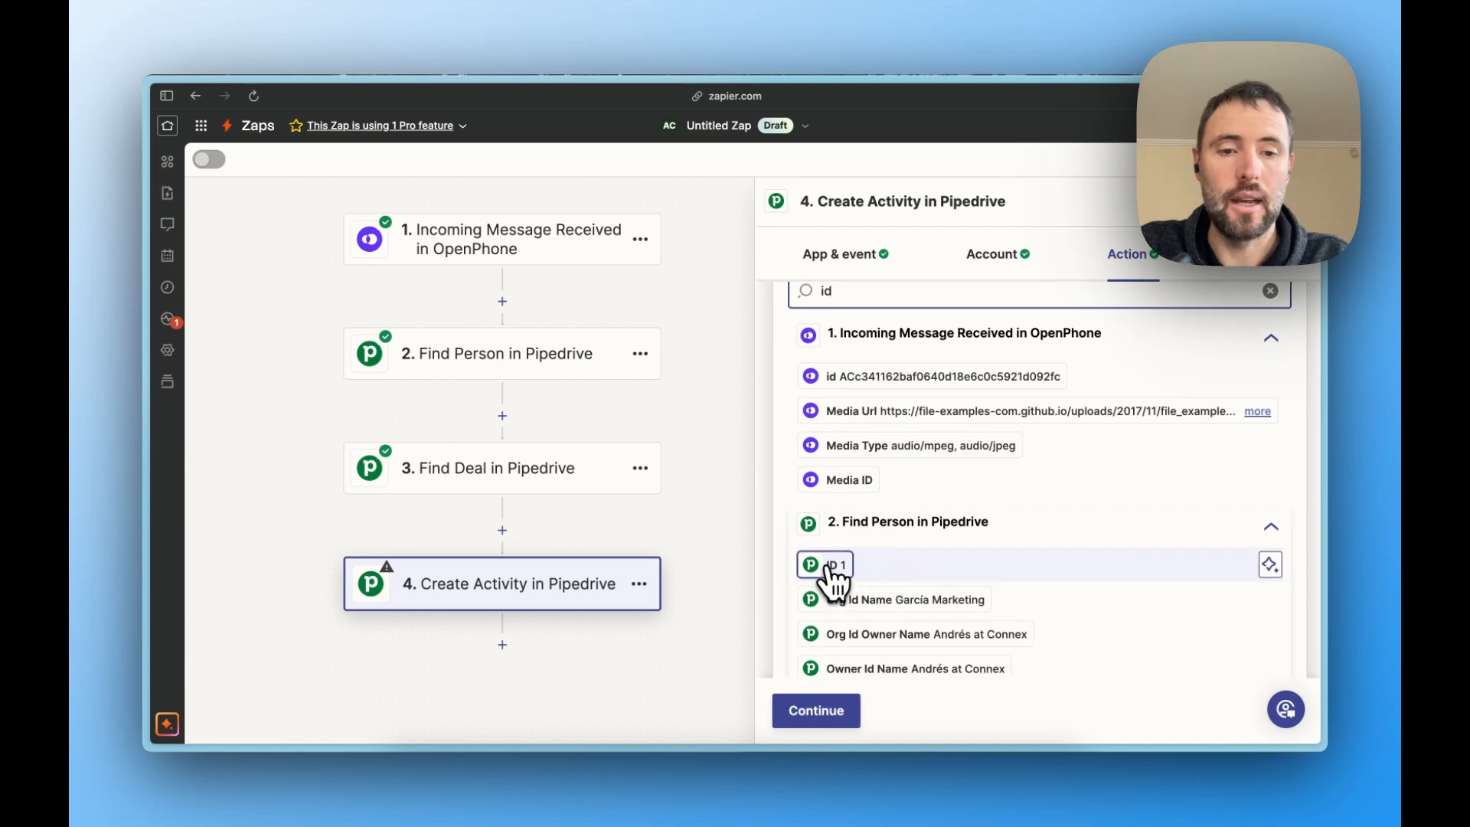
{"action": "scroll", "coordinate": [909, 580], "scroll_direction": "down", "scroll_amount": 1}
{"action": "scroll", "coordinate": [913, 593], "scroll_direction": "down", "scroll_amount": 6}
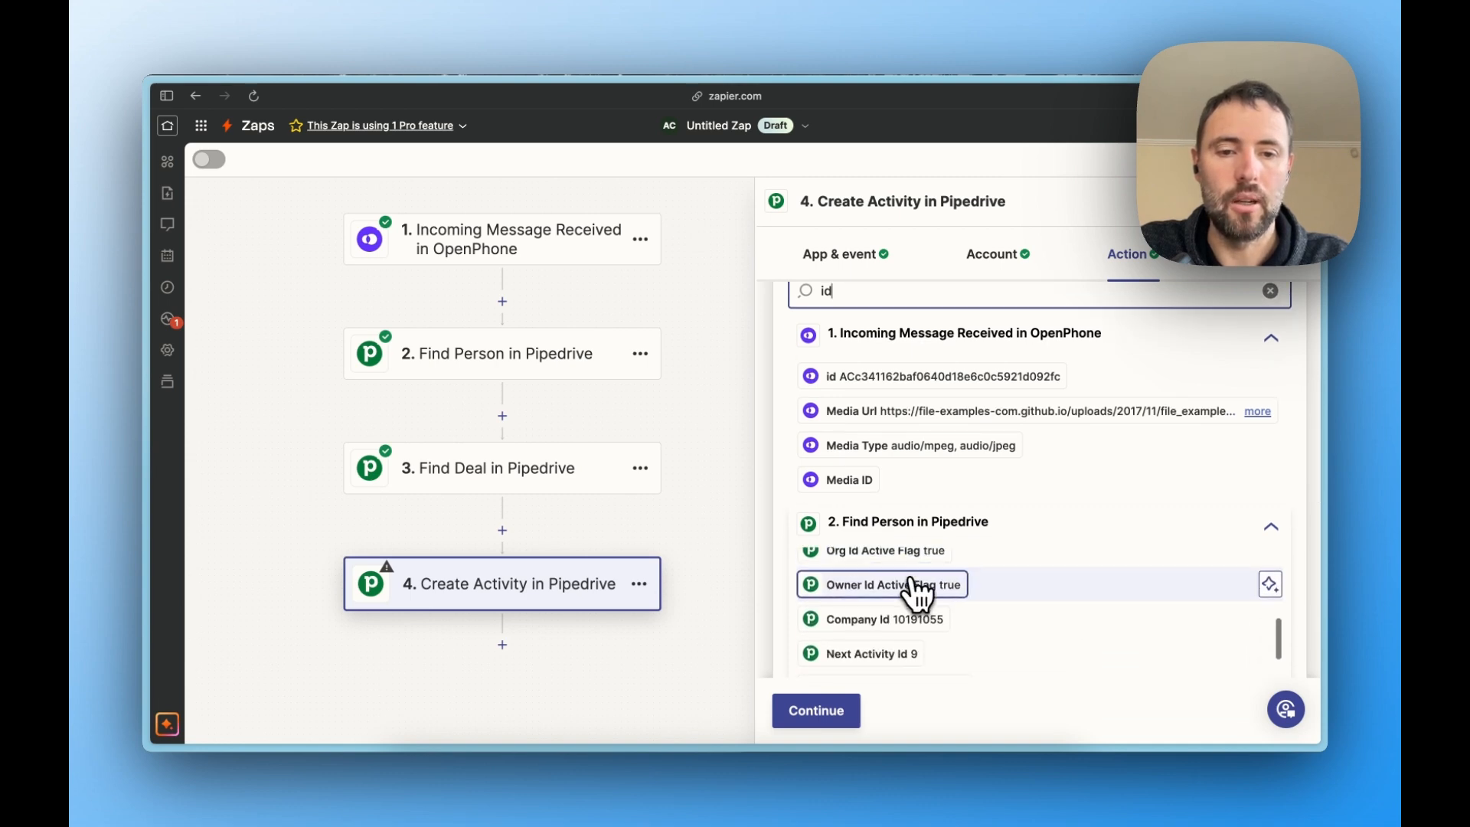
{"action": "scroll", "coordinate": [914, 595], "scroll_direction": "down", "scroll_amount": 5}
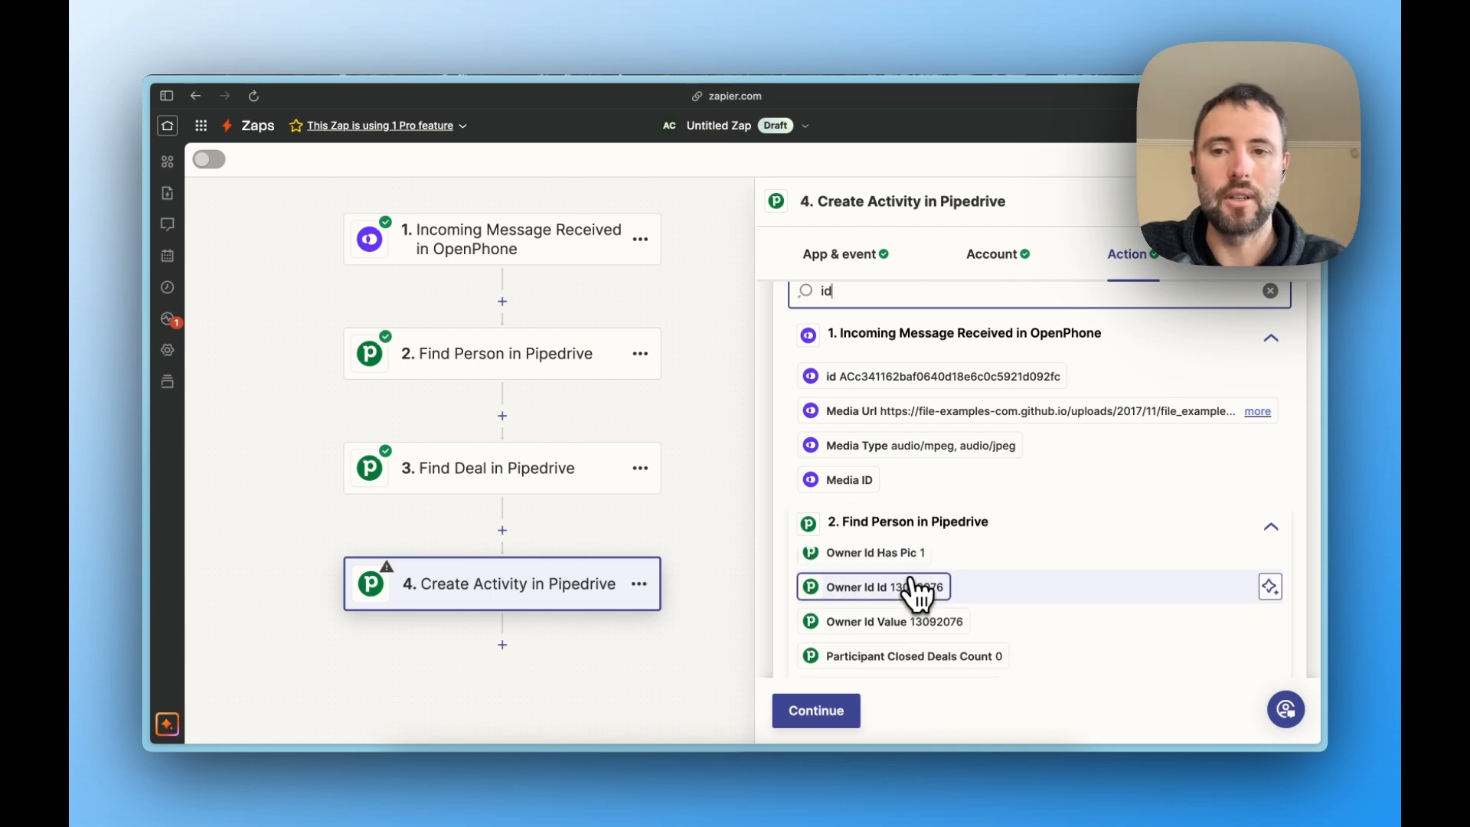
{"action": "scroll", "coordinate": [915, 595], "scroll_direction": "down", "scroll_amount": 3}
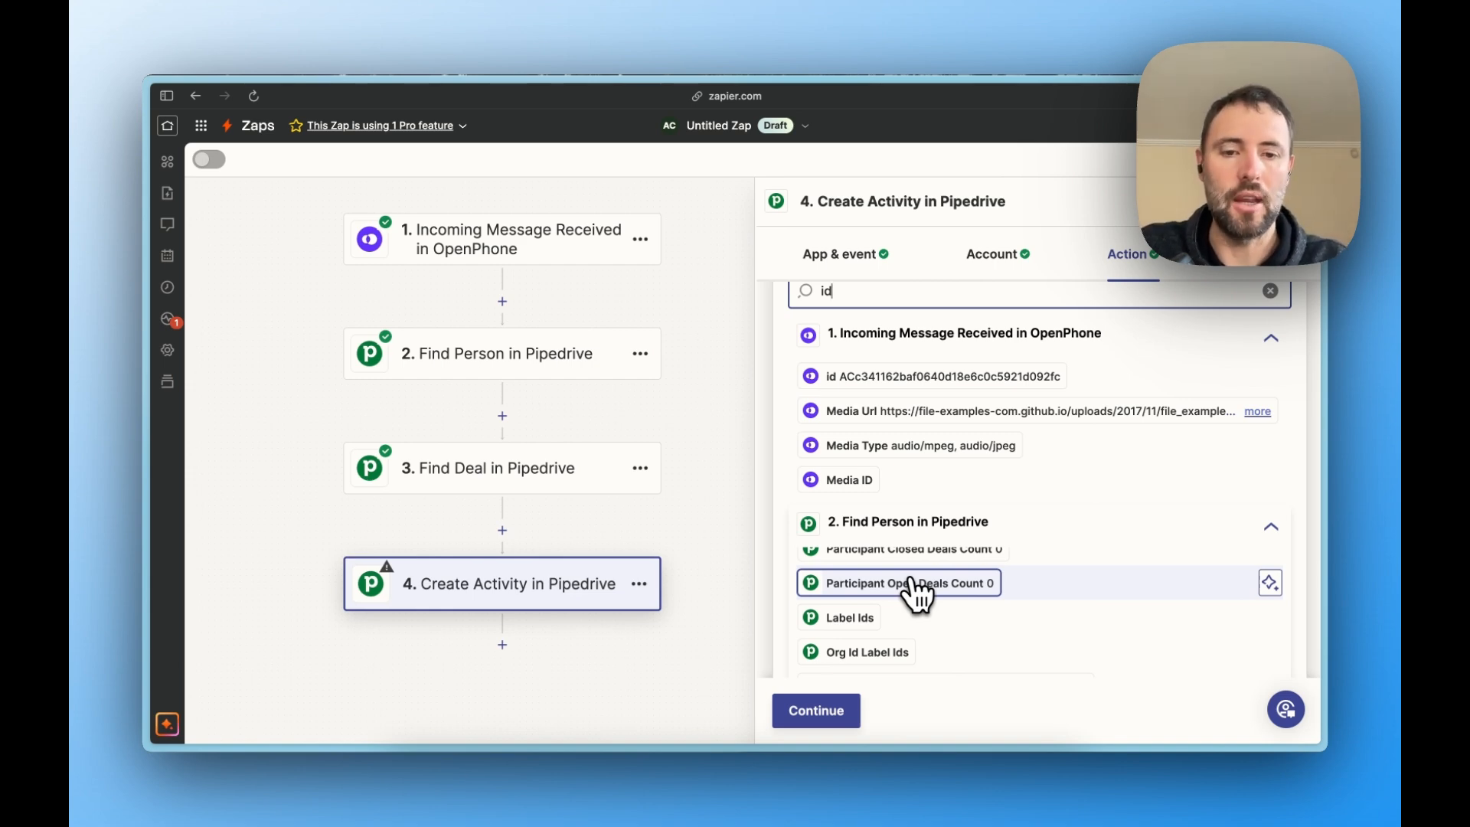
{"action": "scroll", "coordinate": [915, 594], "scroll_direction": "down", "scroll_amount": 2}
{"action": "scroll", "coordinate": [915, 595], "scroll_direction": "down", "scroll_amount": 3}
{"action": "scroll", "coordinate": [915, 595], "scroll_direction": "up", "scroll_amount": 3}
{"action": "scroll", "coordinate": [915, 595], "scroll_direction": "up", "scroll_amount": 5}
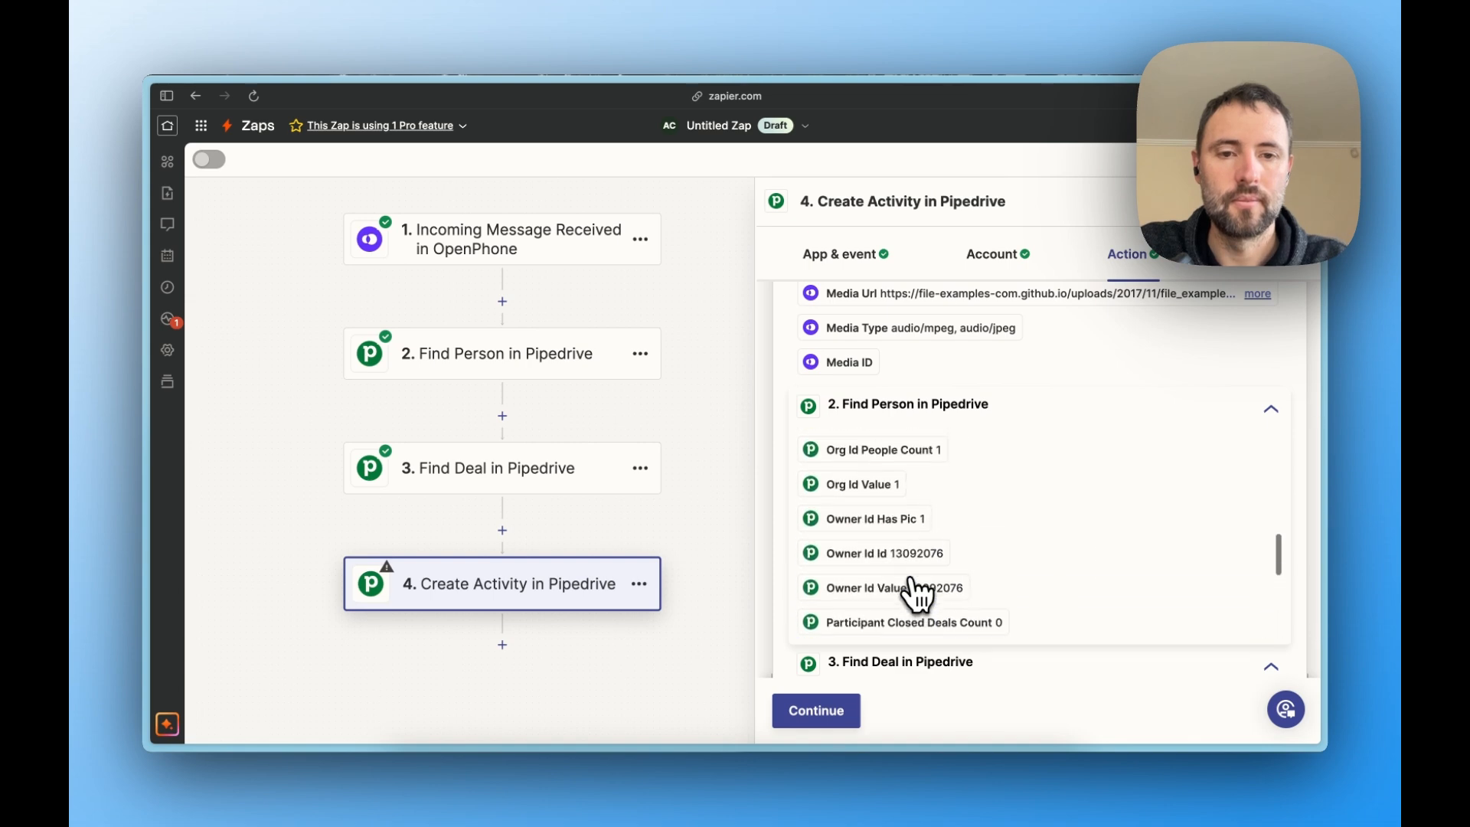
{"action": "left_click", "coordinate": [891, 545]}
{"action": "left_click", "coordinate": [934, 412]}
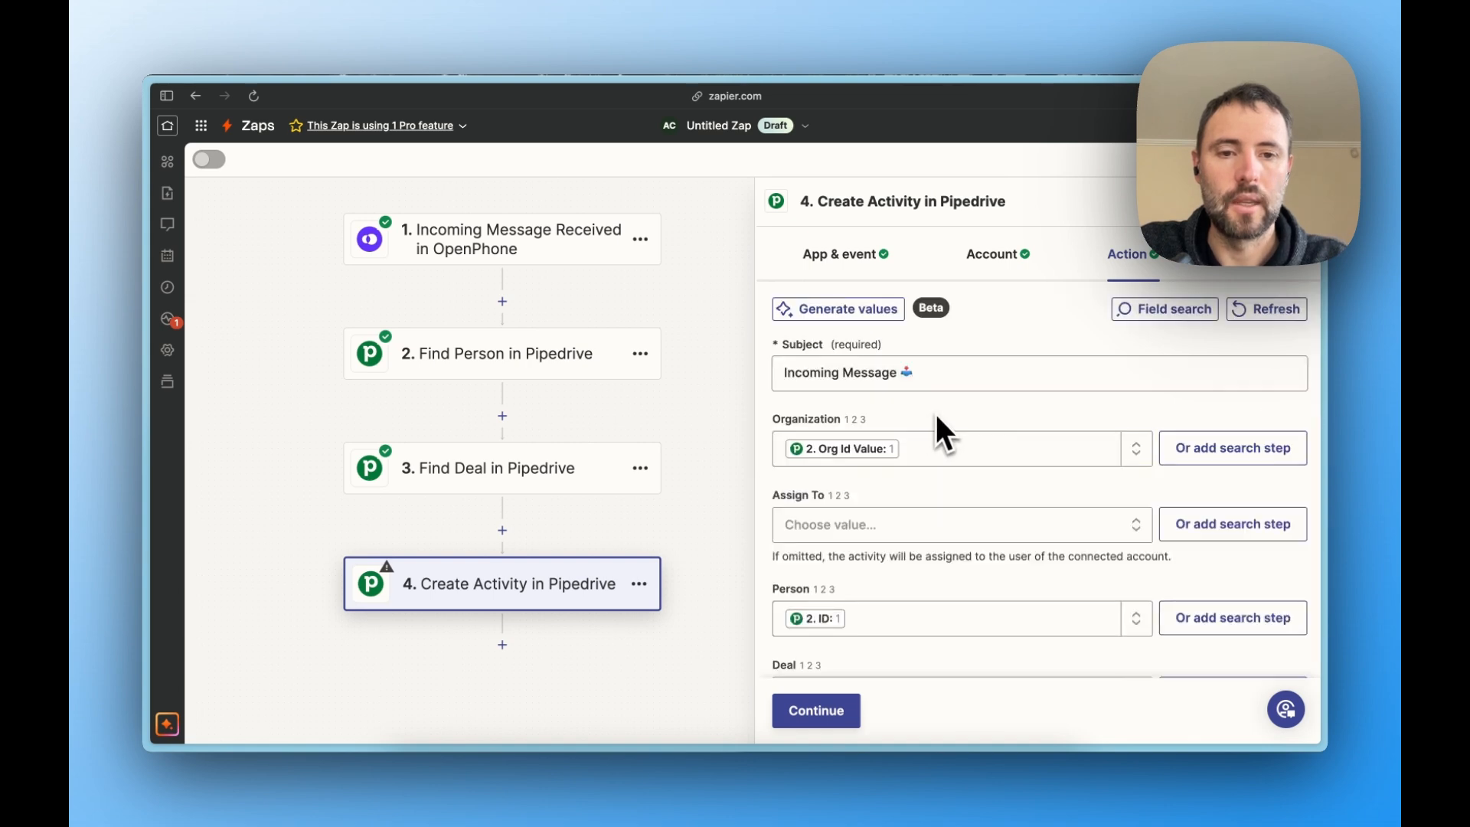
- Finish the Create Activity setup, review the data going in, and test the step by sending the activity to Pipedrive
{"action": "left_click", "coordinate": [837, 711]}
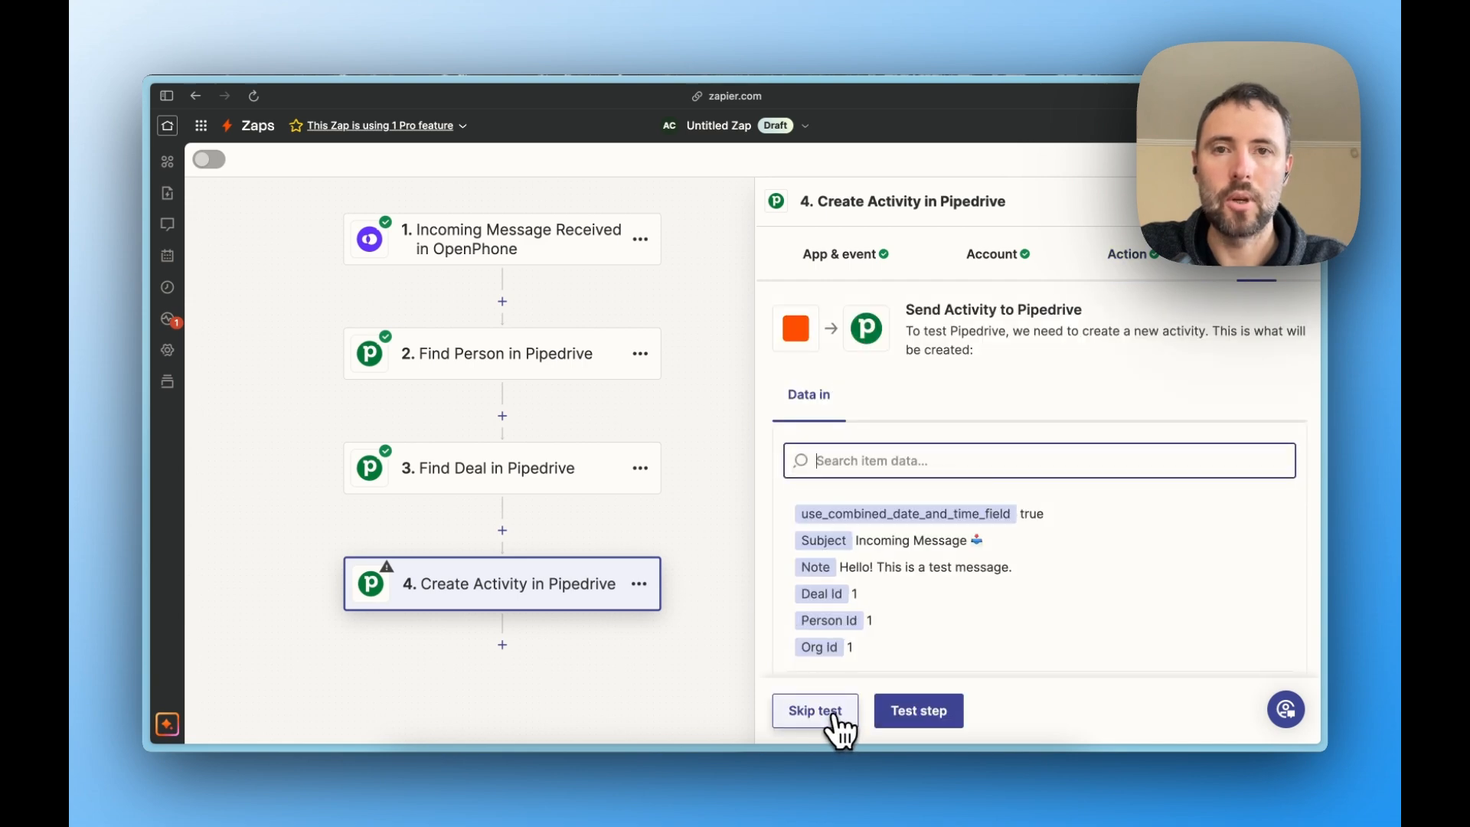
{"action": "key", "text": "ctrl+shift+="}
{"action": "scroll", "coordinate": [1221, 590], "scroll_direction": "right", "scroll_amount": 5}
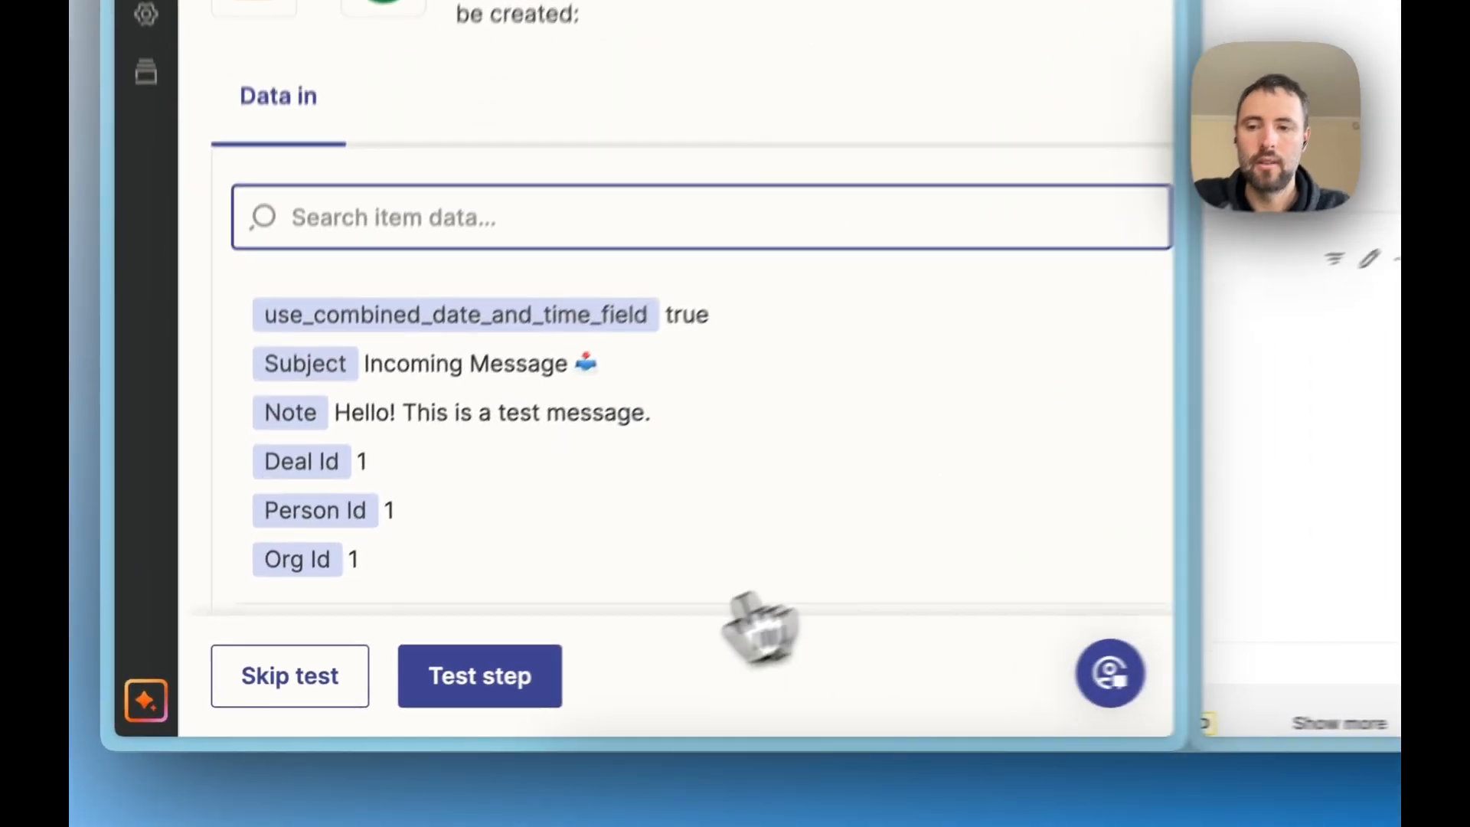
{"action": "left_click", "coordinate": [349, 710]}
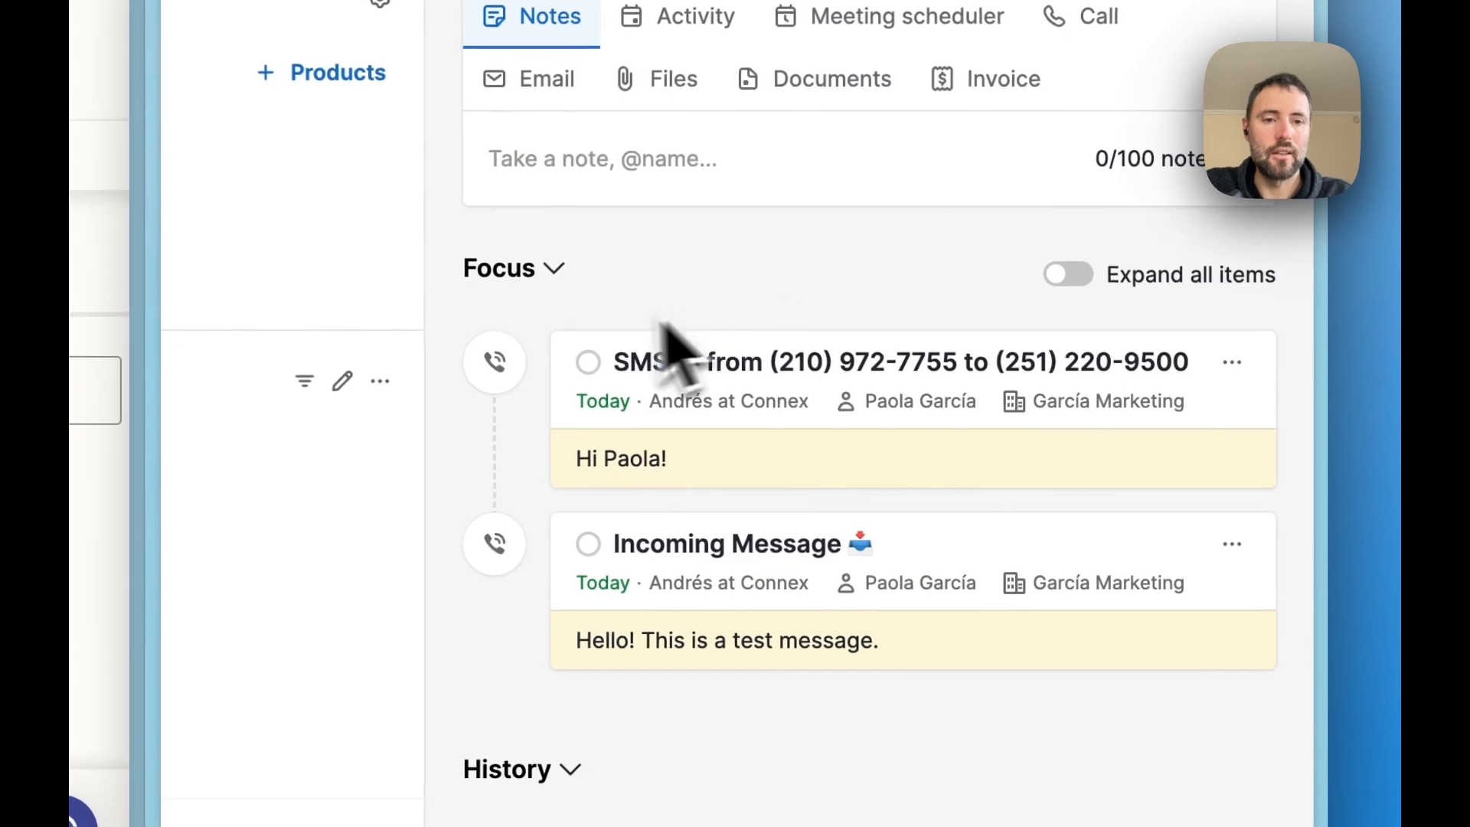
- Compare the subjects and notes of the SMS and Incoming Message activities in the Focus section of the Pipedrive deal
{"action": "double_click", "coordinate": [647, 363]}
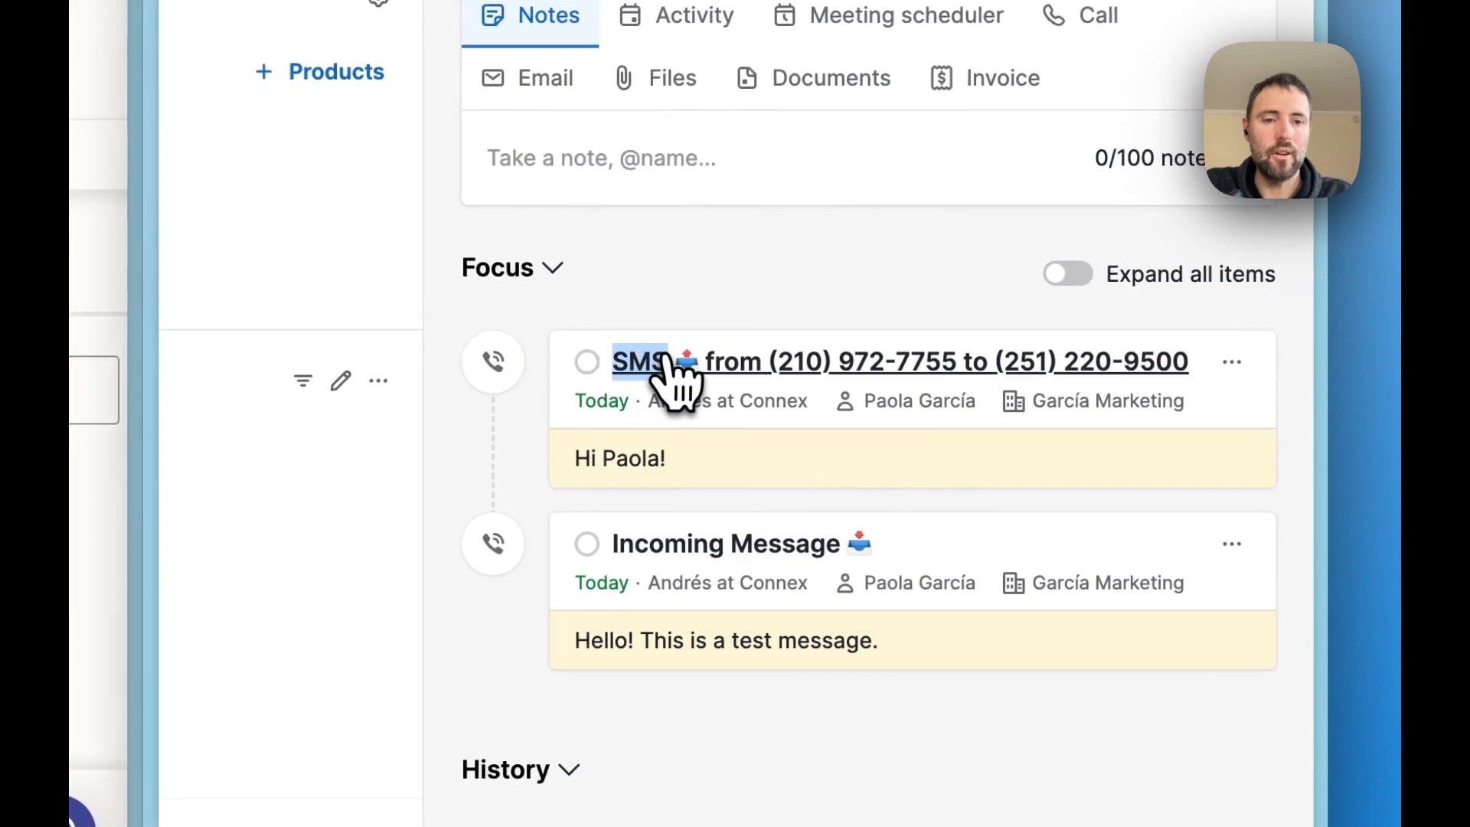
{"action": "left_click", "coordinate": [925, 452]}
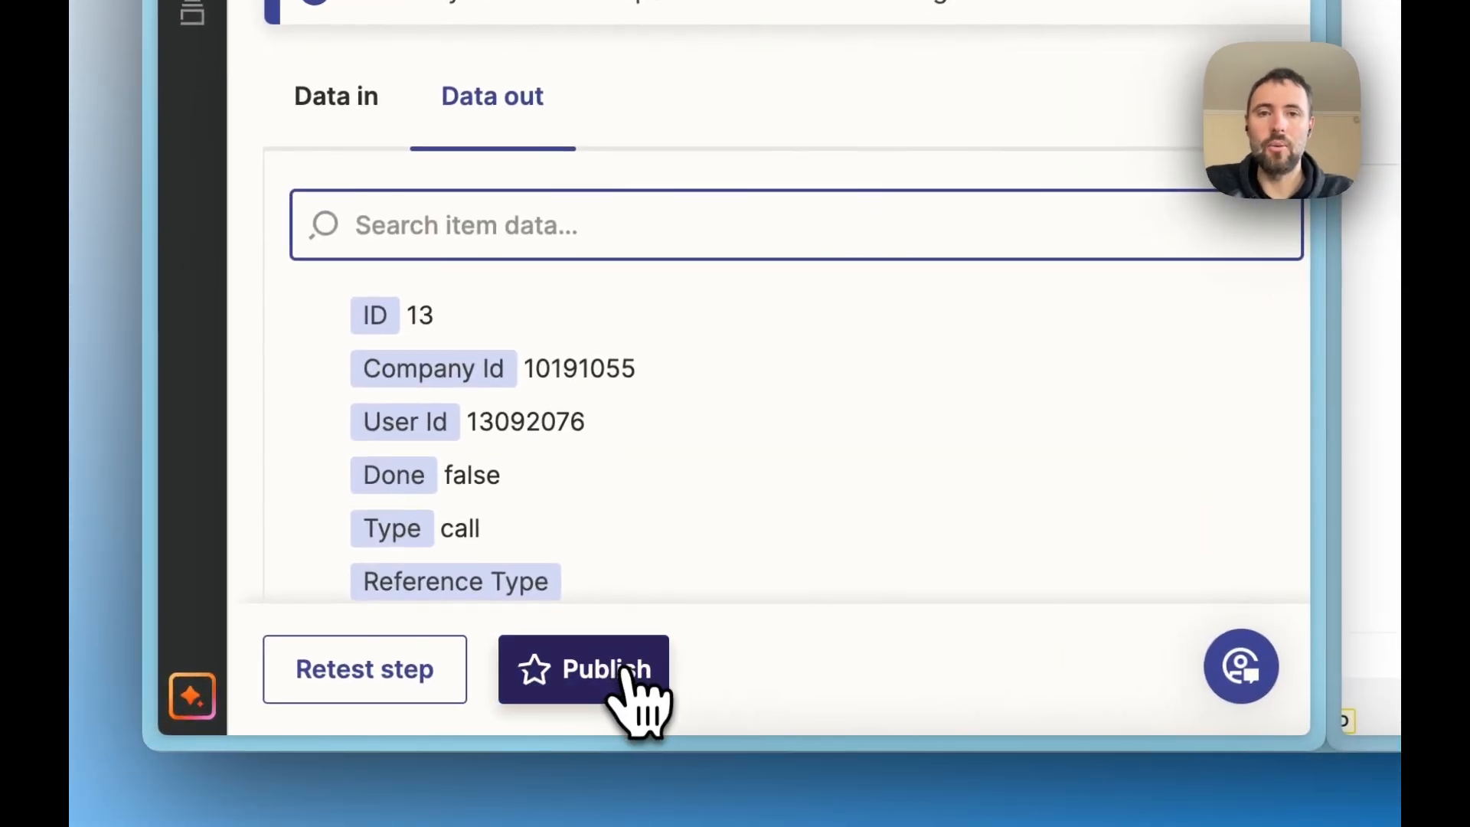
{"action": "left_click", "coordinate": [624, 674]}
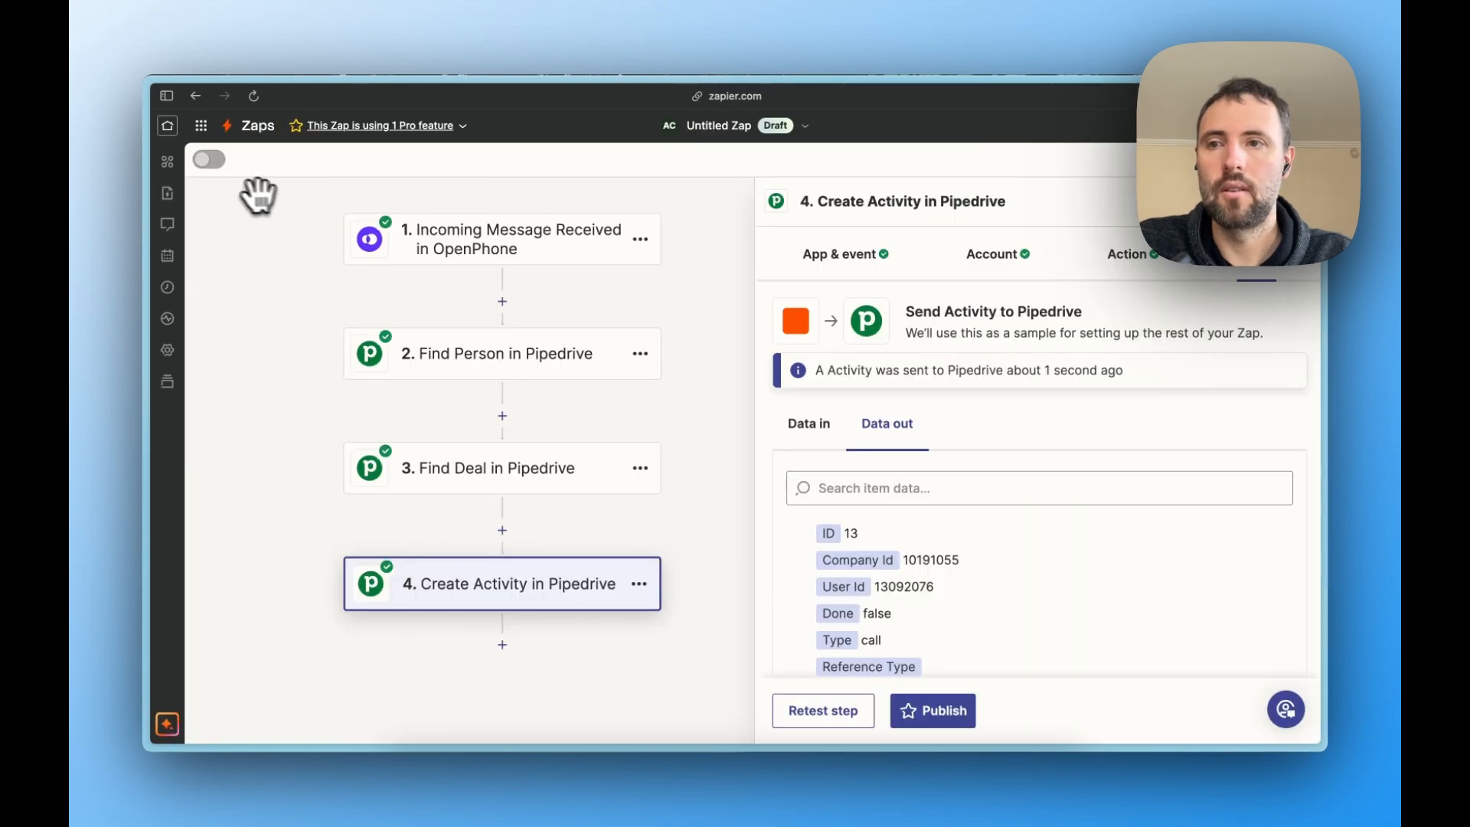
- Switch to the finished Incoming Messages Zap and open its "Only continue if..." filter step
{"action": "left_click", "coordinate": [166, 100]}
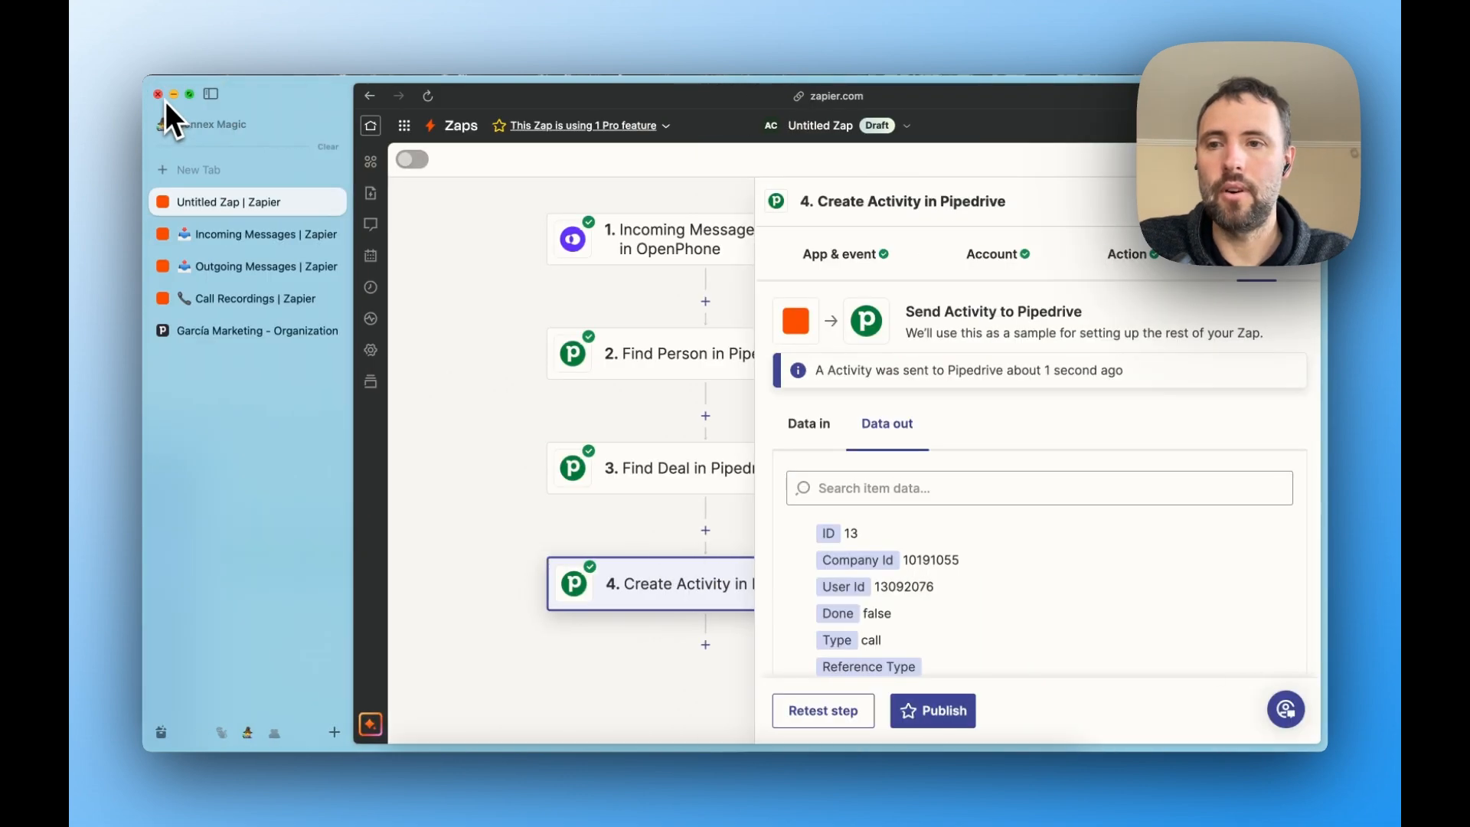
{"action": "left_click", "coordinate": [254, 235]}
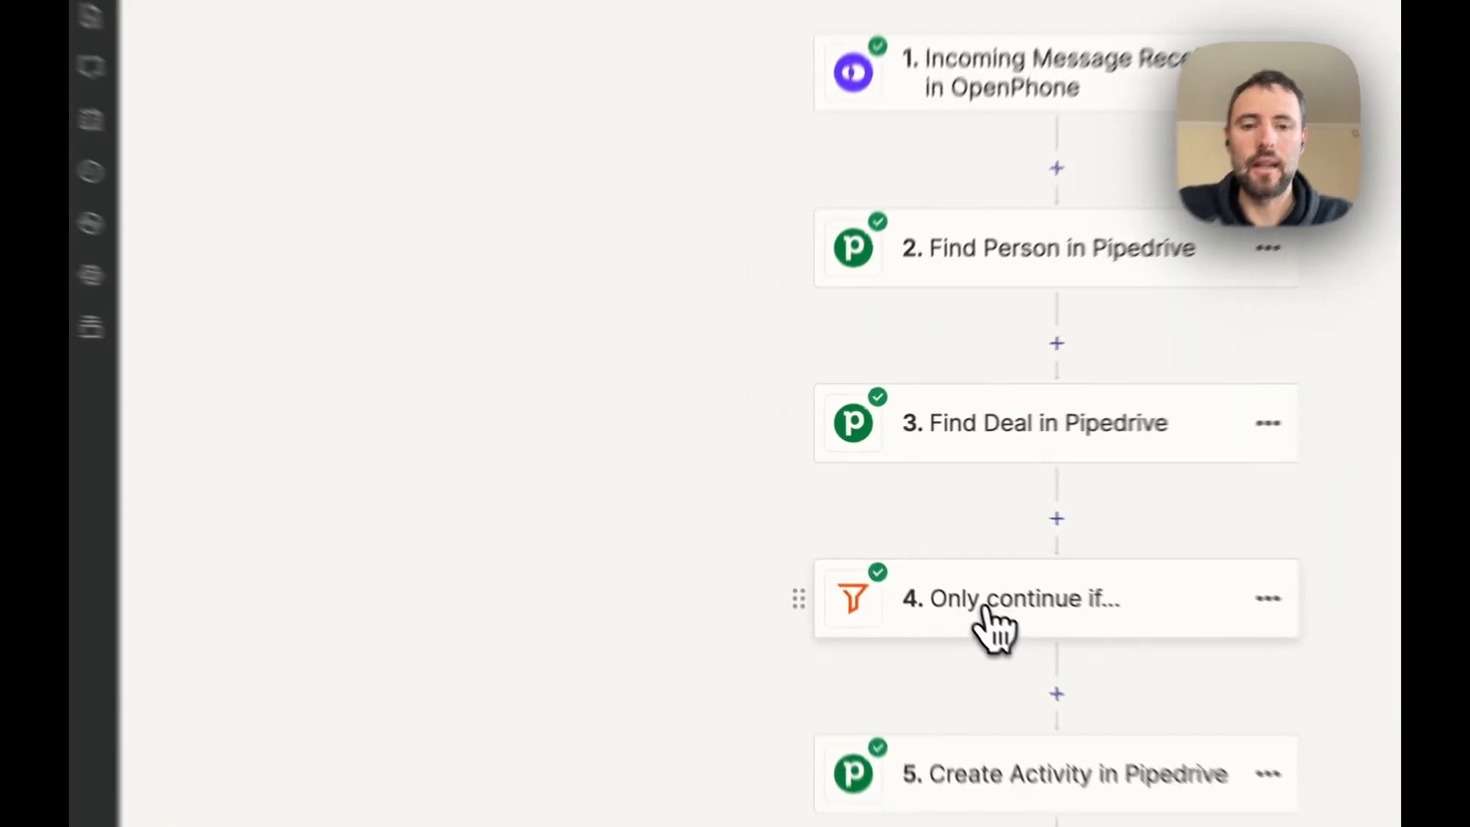
{"action": "left_click", "coordinate": [917, 559]}
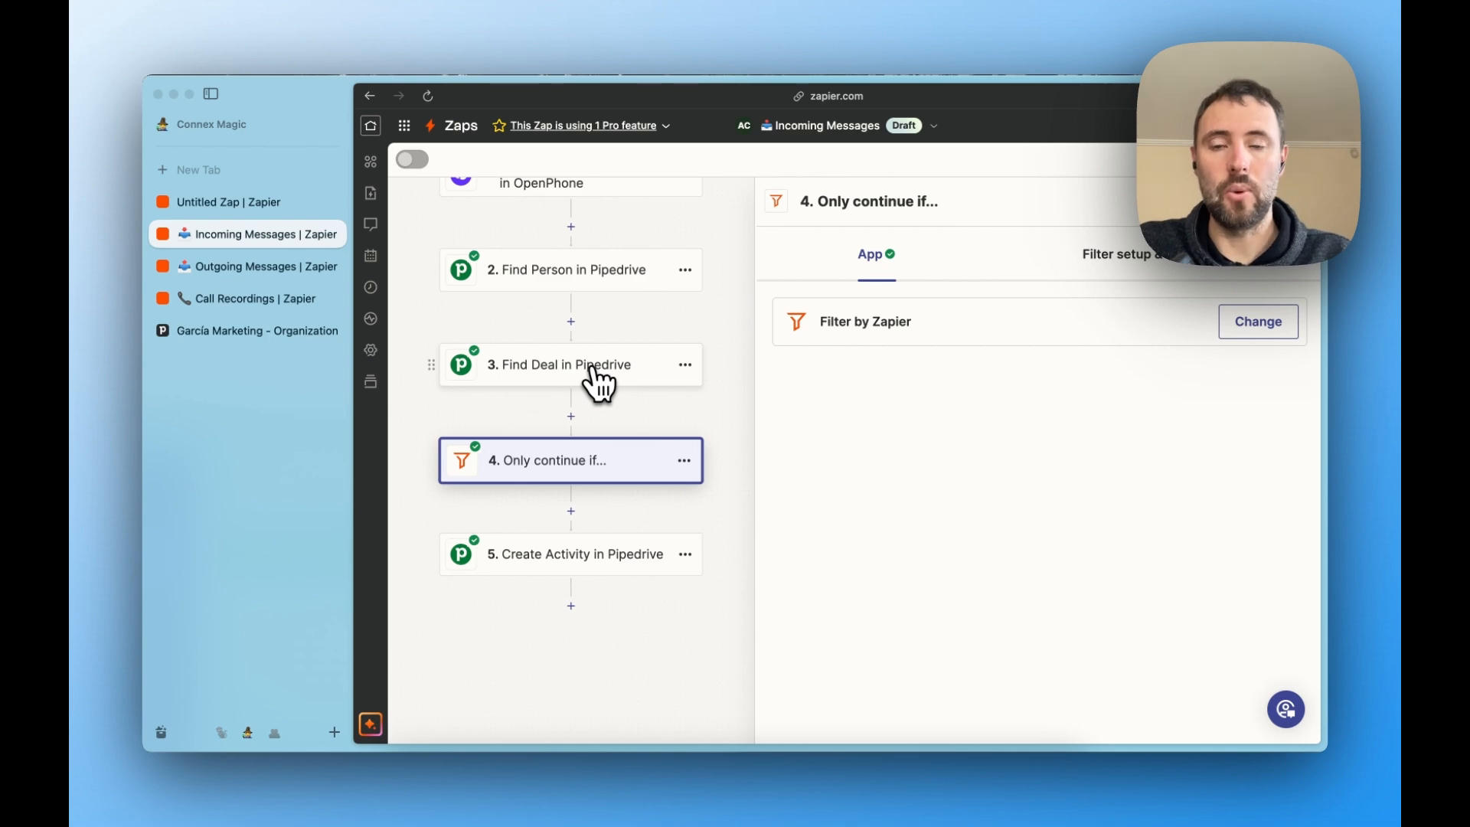
- Switch to the Outgoing Messages Zap and examine the event options of its Outgoing Message Delivered trigger
{"action": "left_click", "coordinate": [263, 266]}
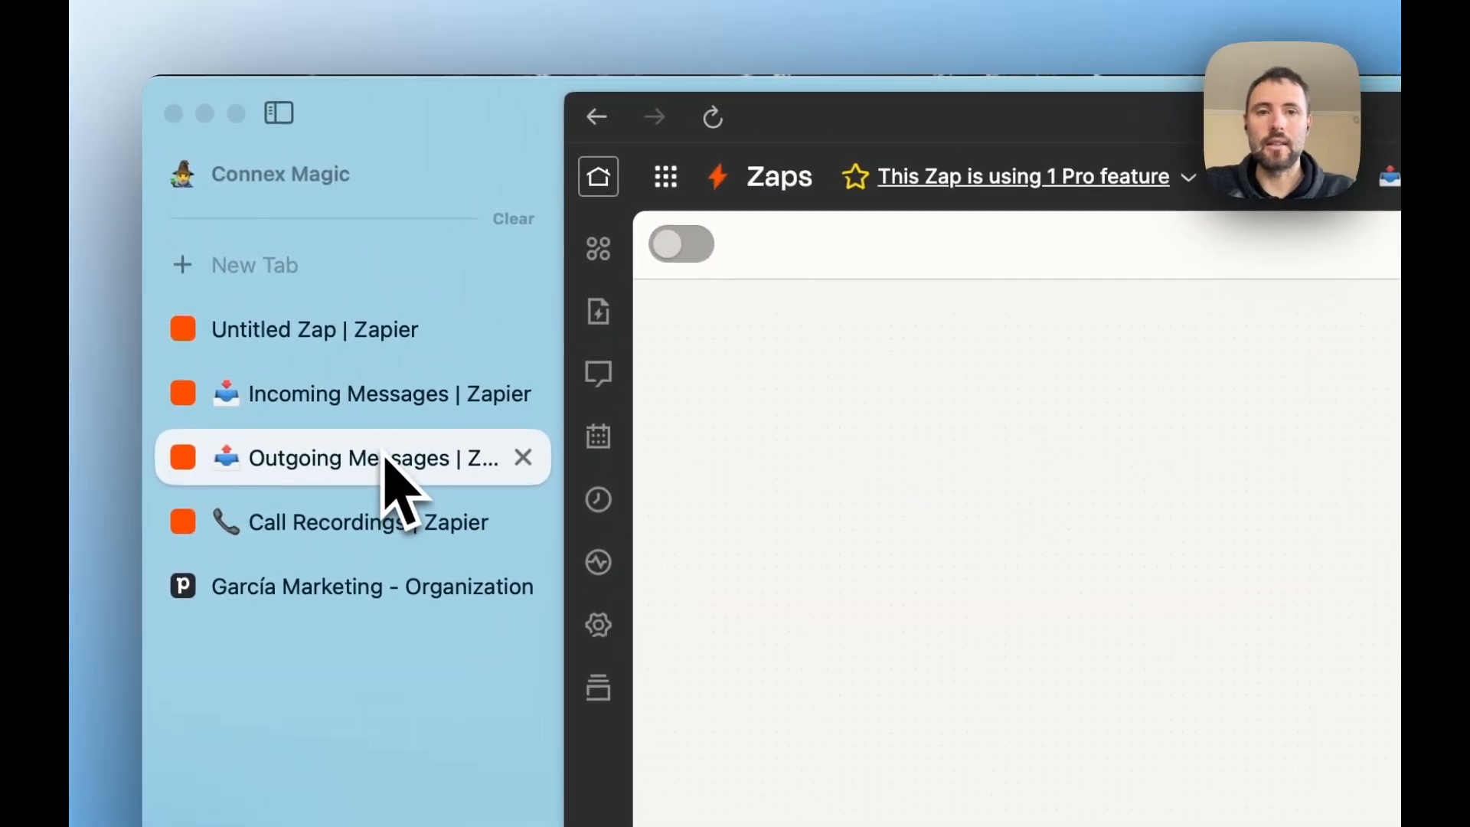
{"action": "left_click", "coordinate": [909, 237]}
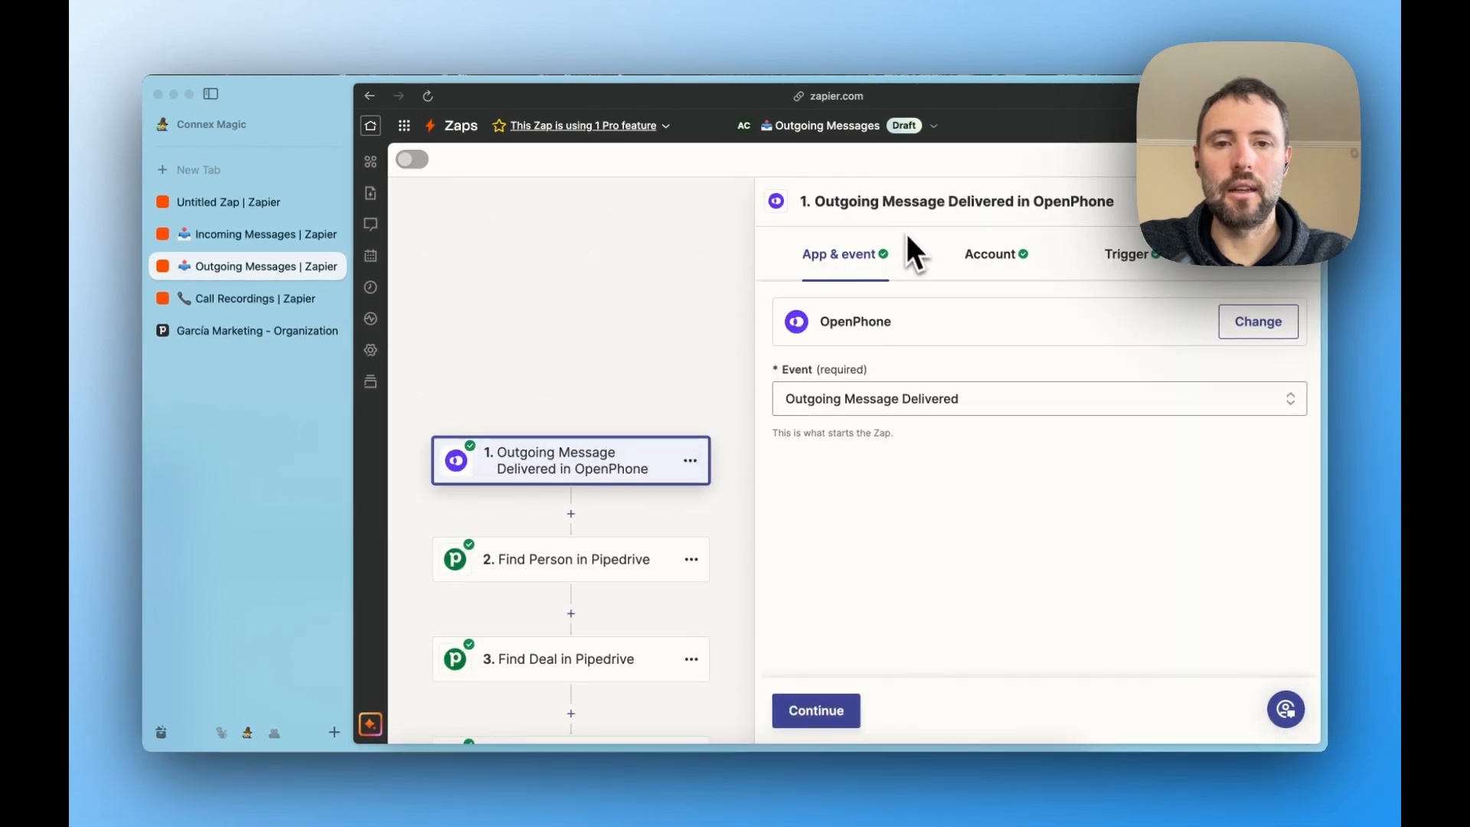
{"action": "left_click", "coordinate": [877, 399]}
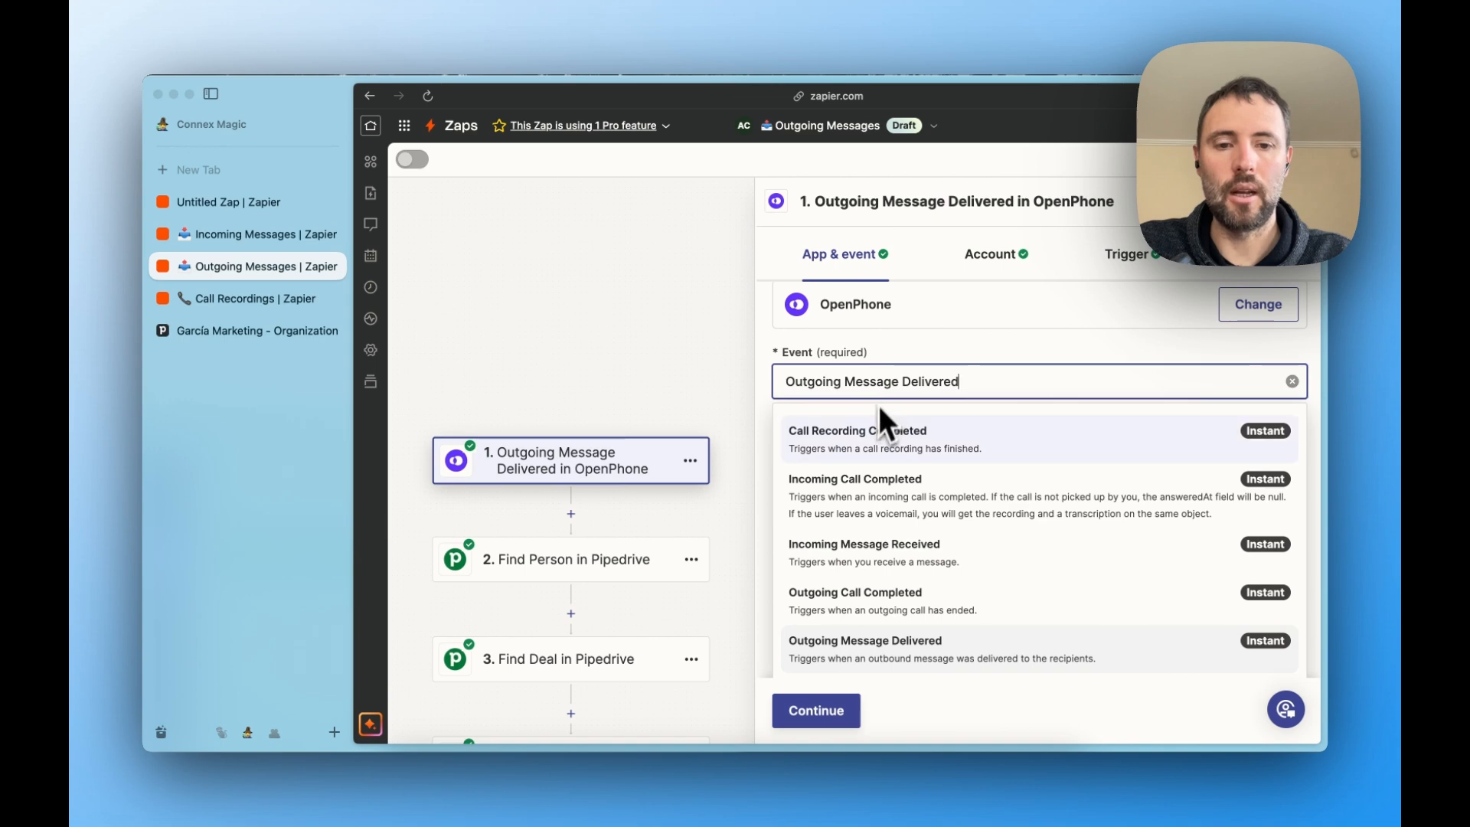
{"action": "left_click", "coordinate": [728, 395]}
- Examine the Outgoing Message Delivered trigger's test record, including its To numbers and message body
{"action": "left_click", "coordinate": [1275, 277]}
{"action": "scroll", "coordinate": [1071, 448], "scroll_direction": "down", "scroll_amount": 2}
{"action": "scroll", "coordinate": [1035, 579], "scroll_direction": "down", "scroll_amount": 1}
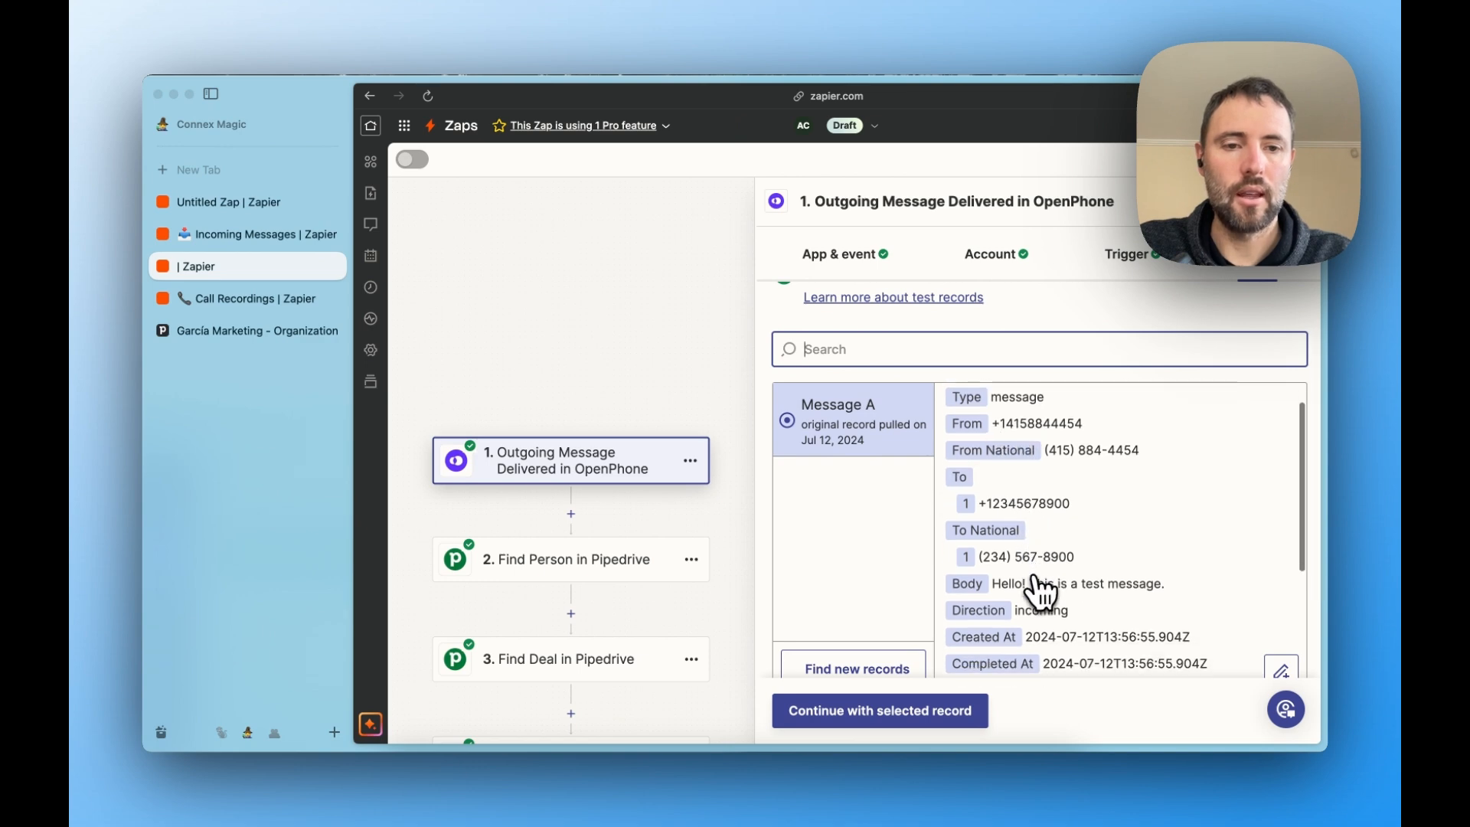
{"action": "scroll", "coordinate": [1041, 591], "scroll_direction": "down", "scroll_amount": 1}
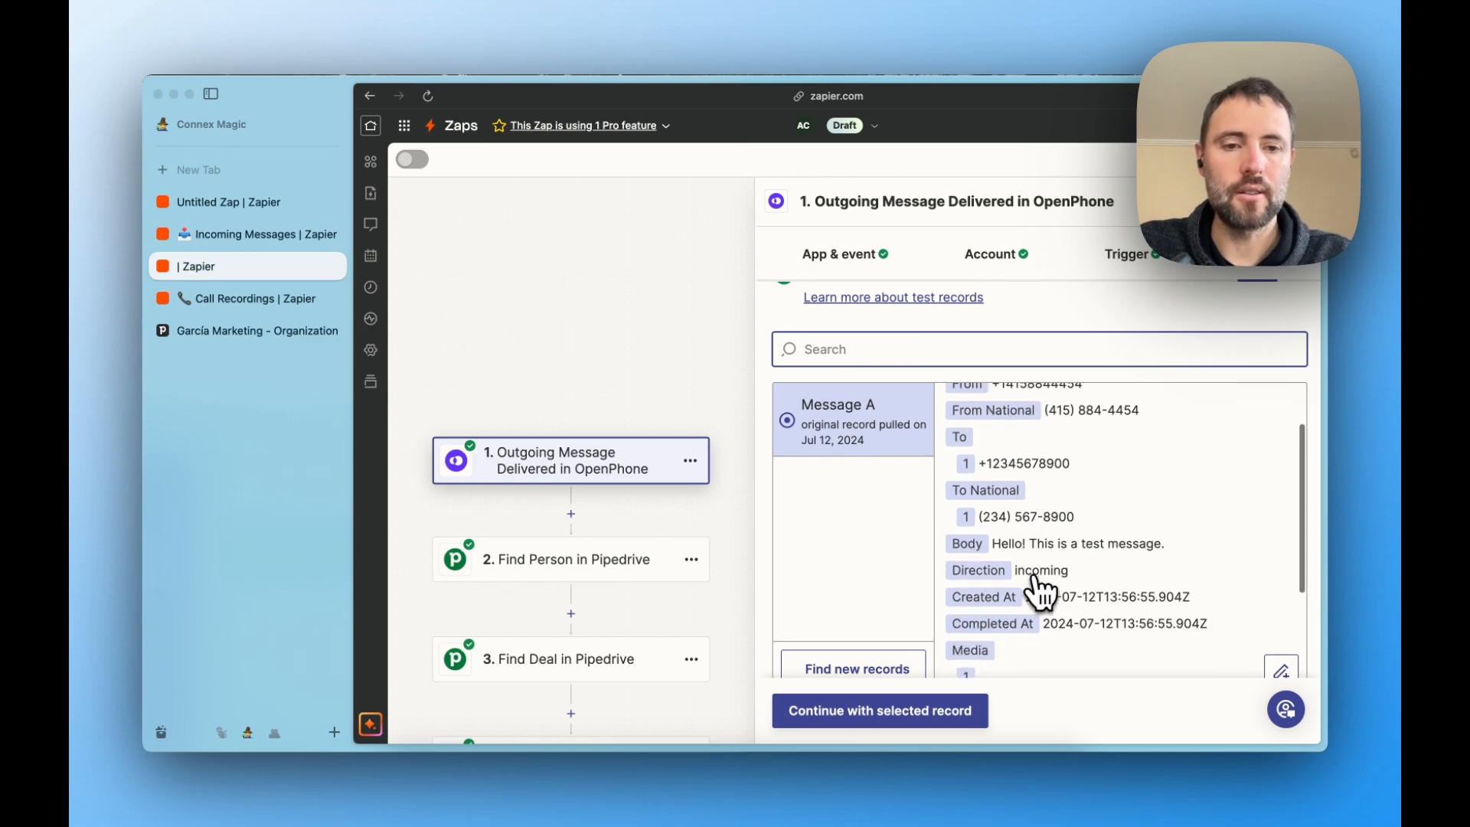
{"action": "triple_click", "coordinate": [1015, 550]}
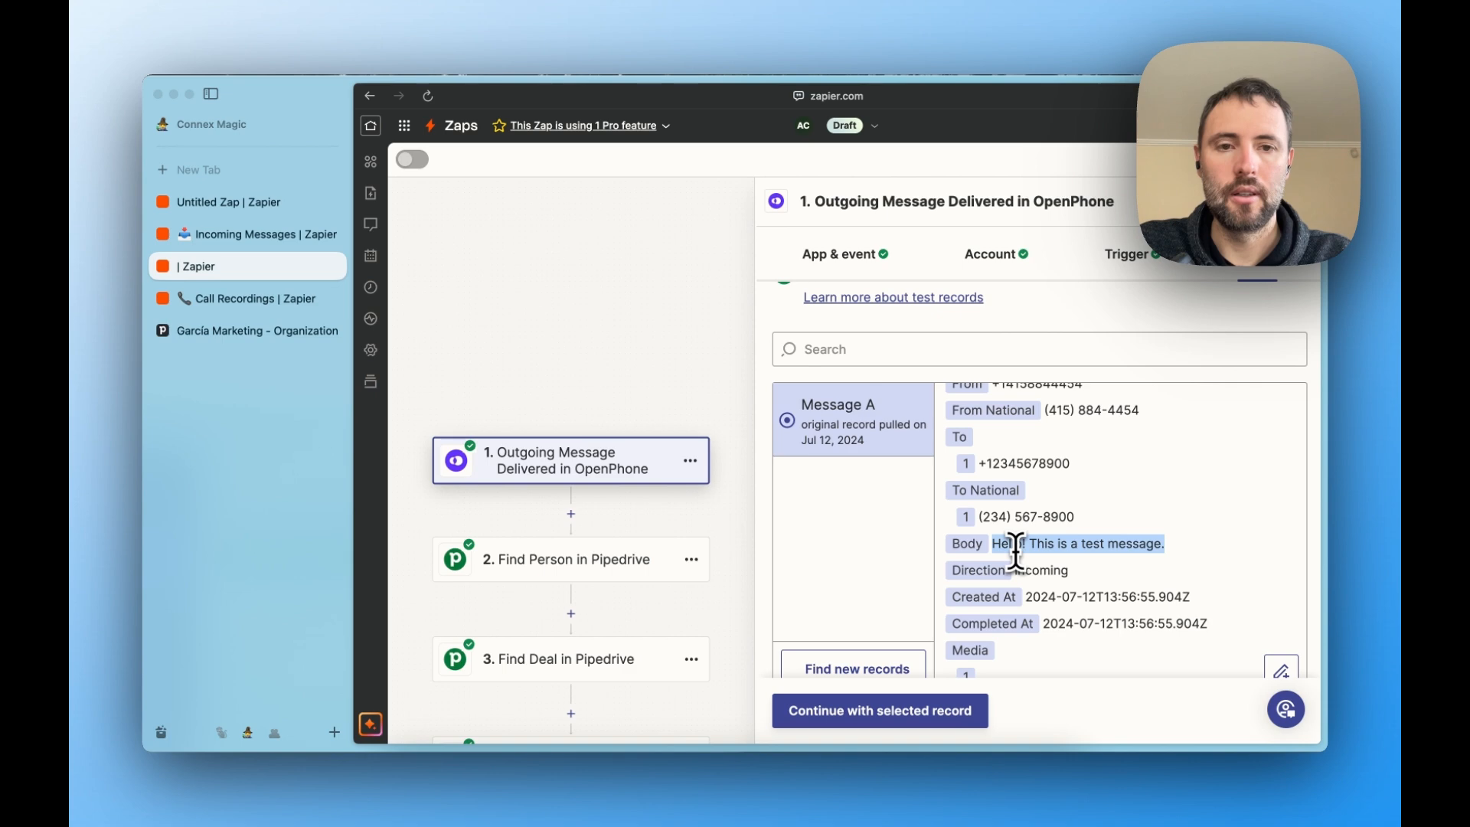
- Review which OpenPhone field the Find Person step uses for its phone search in the Outgoing Messages Zap
{"action": "left_click", "coordinate": [575, 570]}
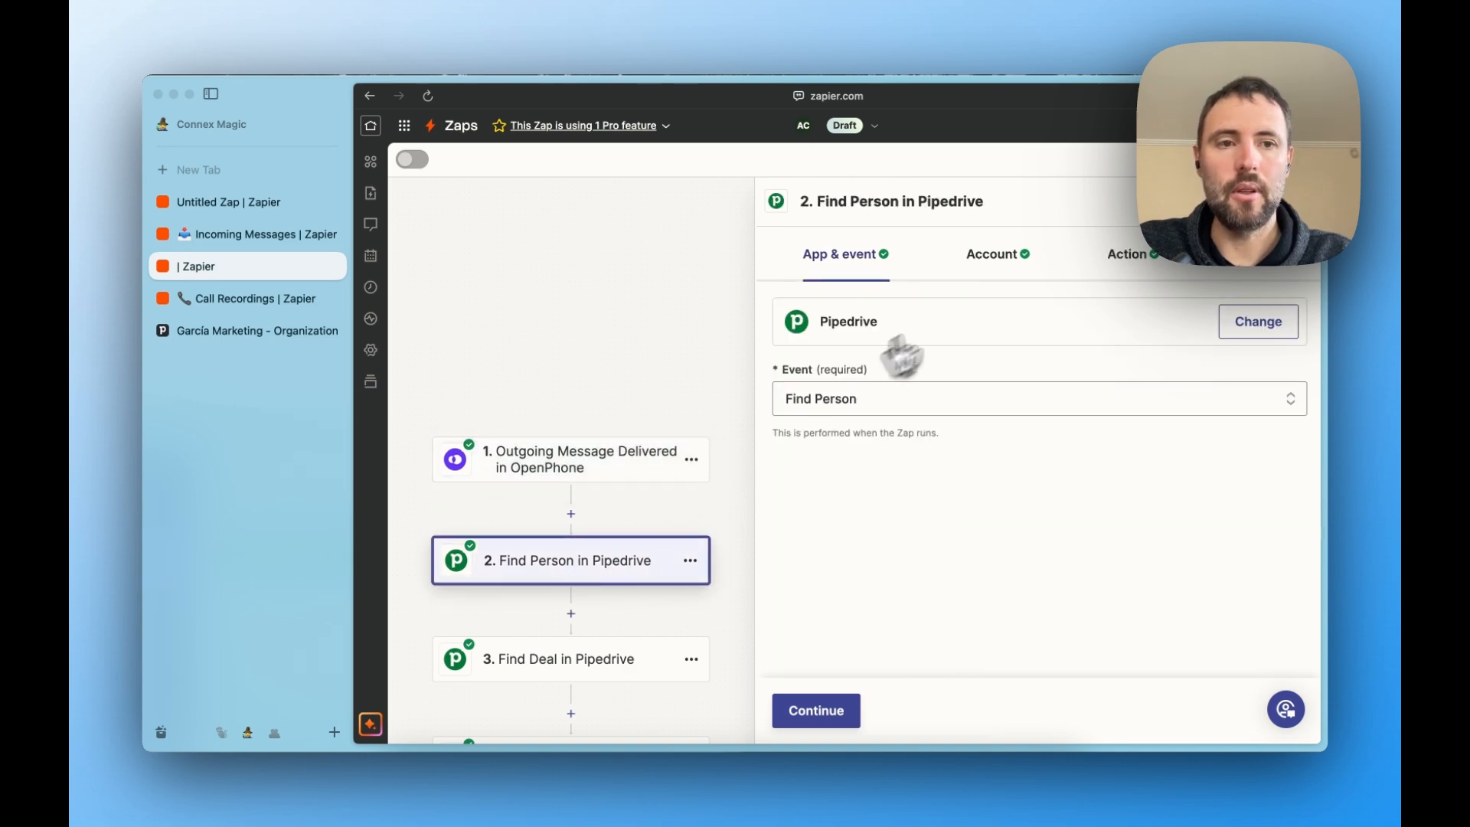
{"action": "left_click", "coordinate": [1118, 265]}
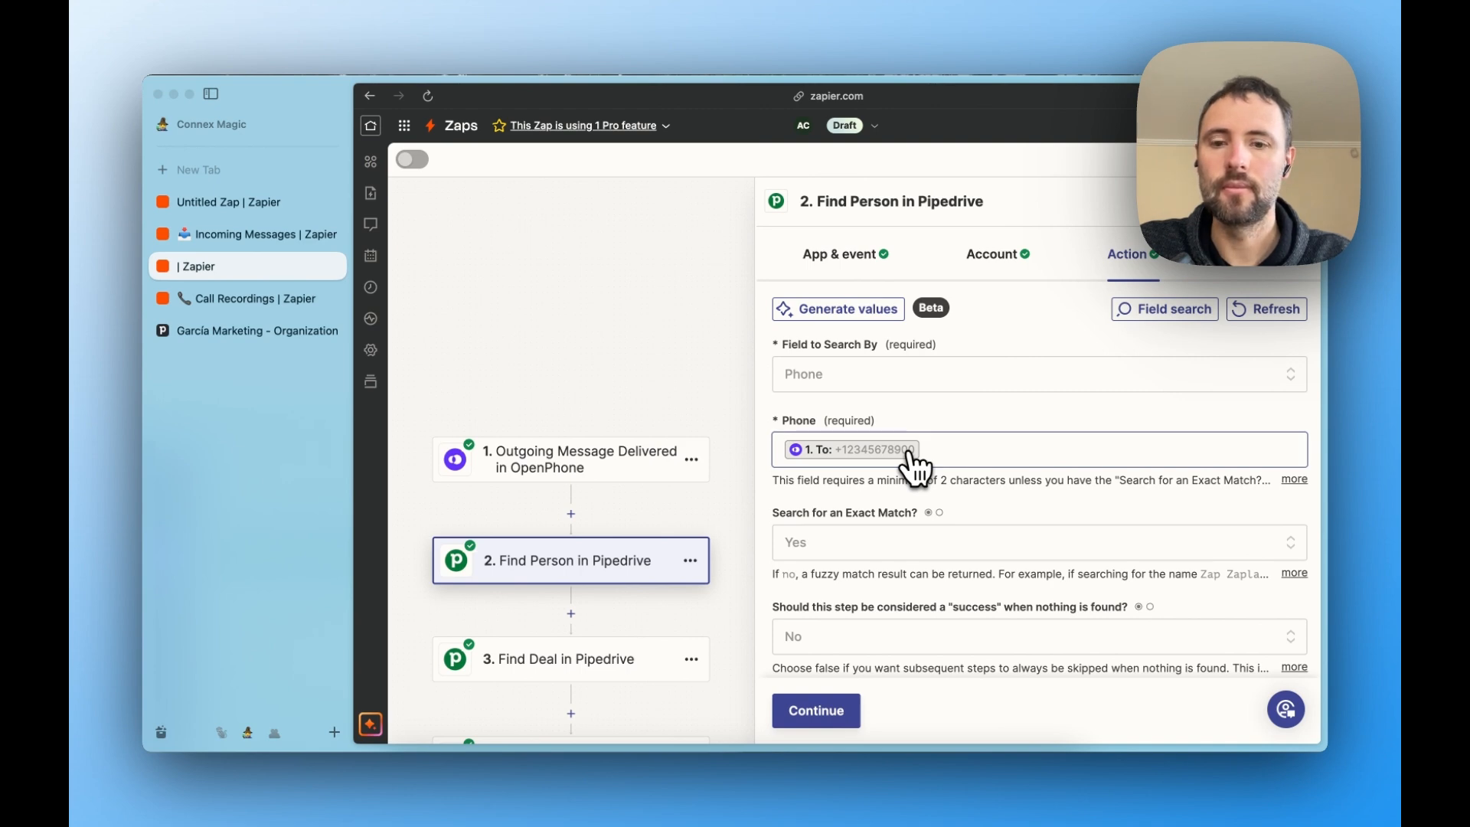
{"action": "scroll", "coordinate": [643, 630], "scroll_direction": "down", "scroll_amount": 5}
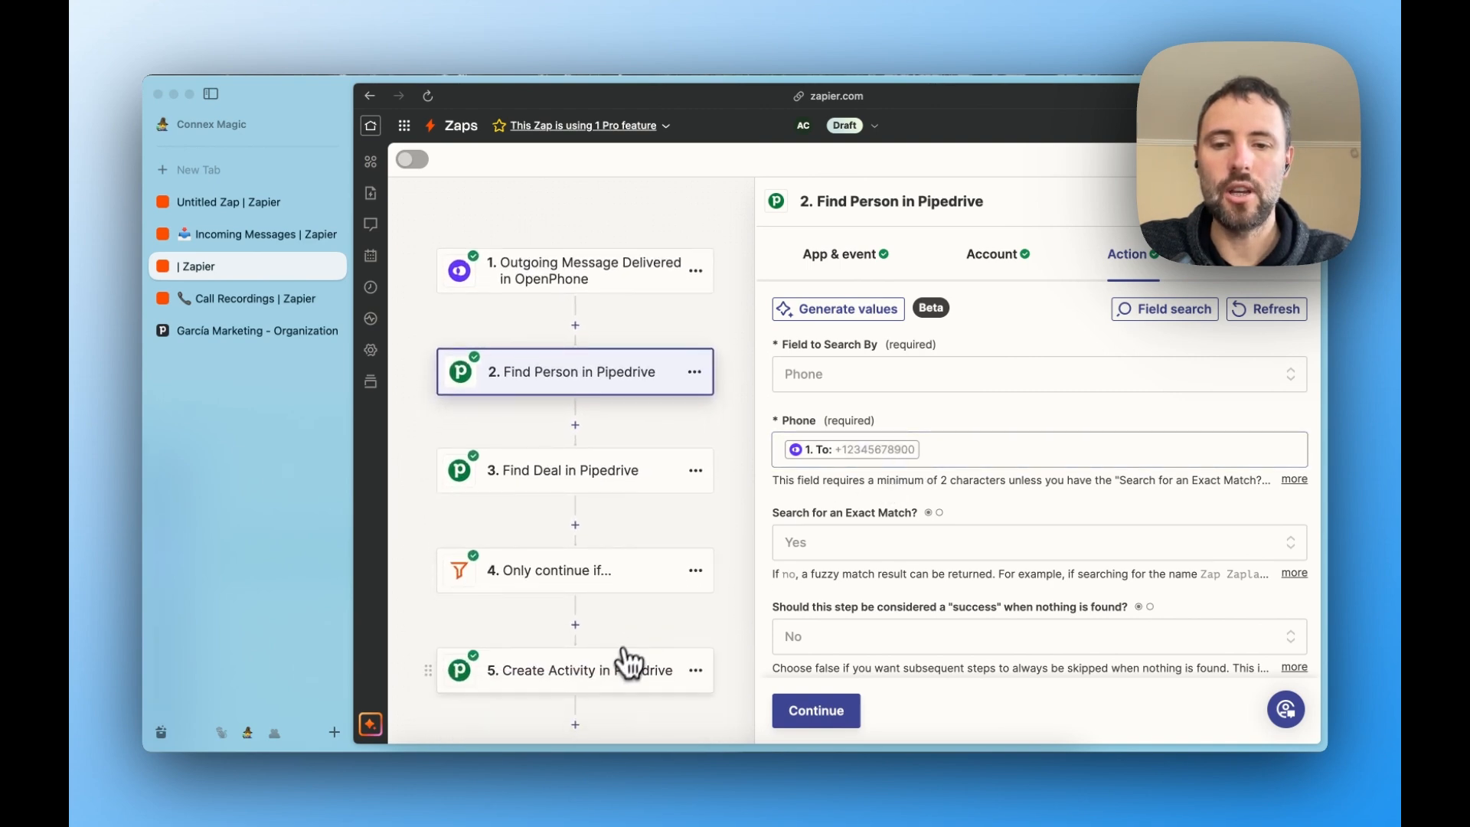
- Review the subject, linked record fields and note of the Create Activity step in the Outgoing Messages Zap
{"action": "left_click", "coordinate": [632, 658]}
{"action": "left_click", "coordinate": [1126, 260]}
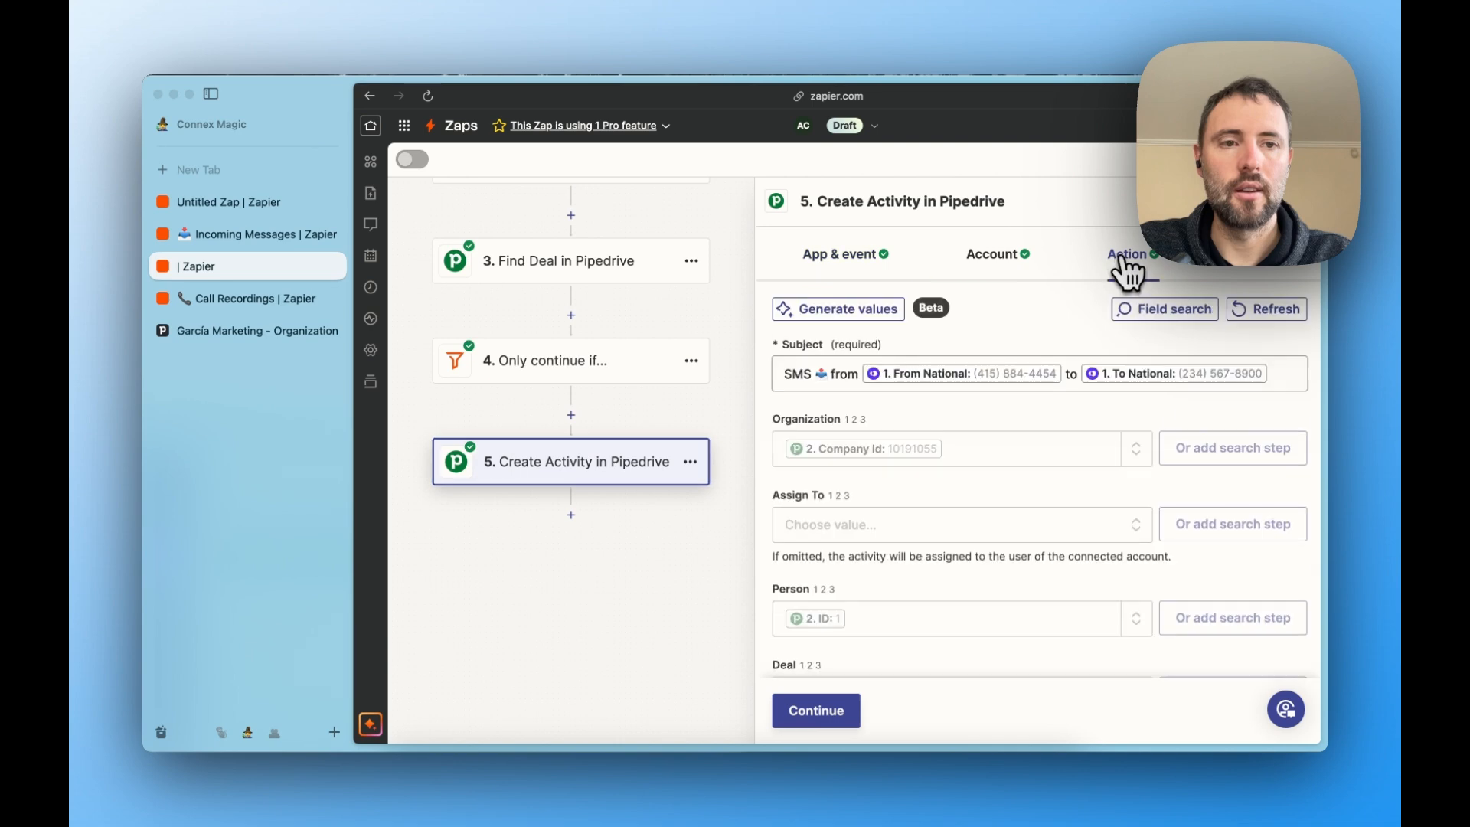
{"action": "left_click", "coordinate": [819, 374]}
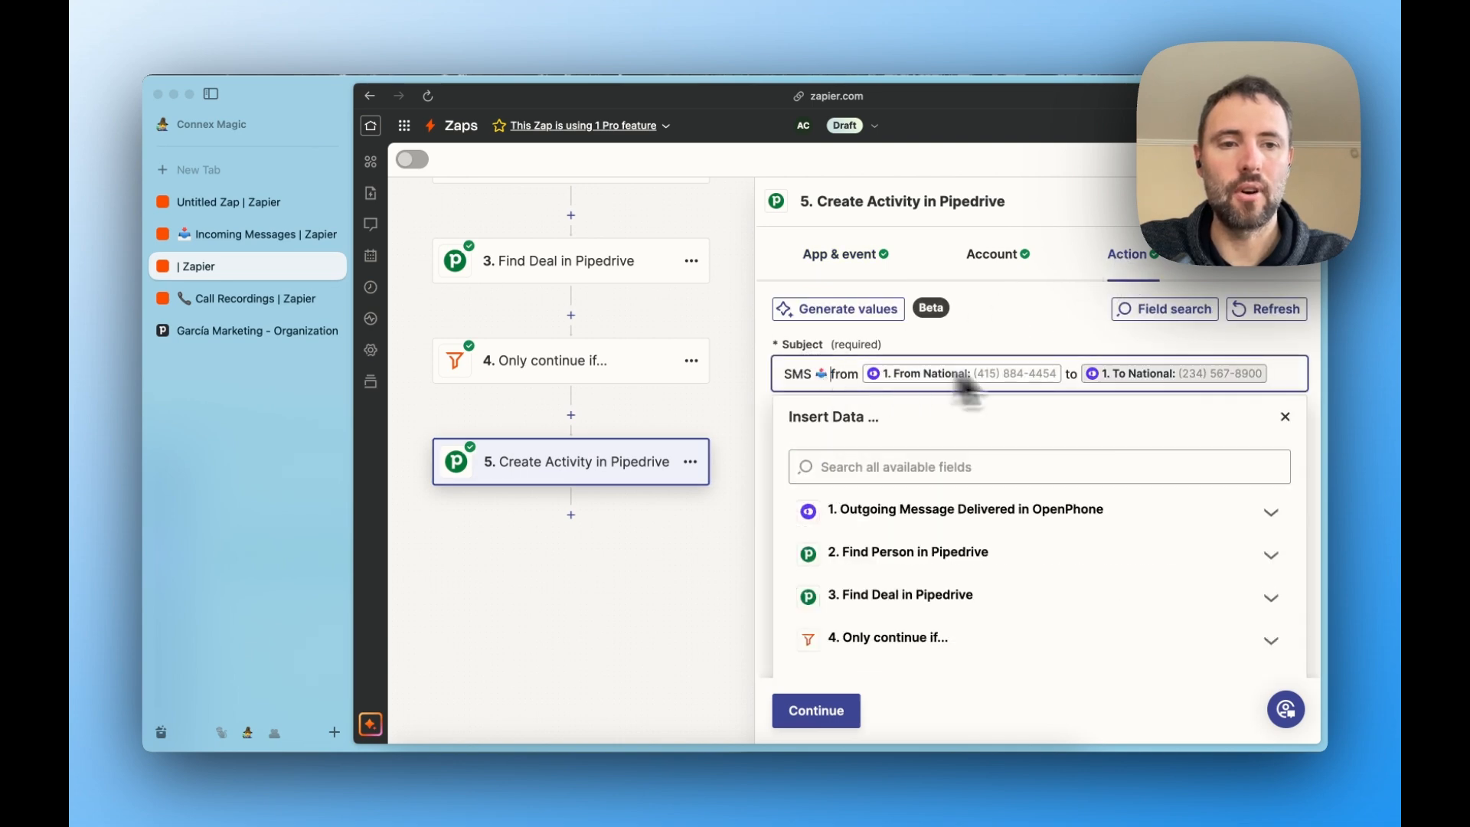
{"action": "left_click", "coordinate": [918, 350]}
{"action": "scroll", "coordinate": [917, 351], "scroll_direction": "down", "scroll_amount": 10}
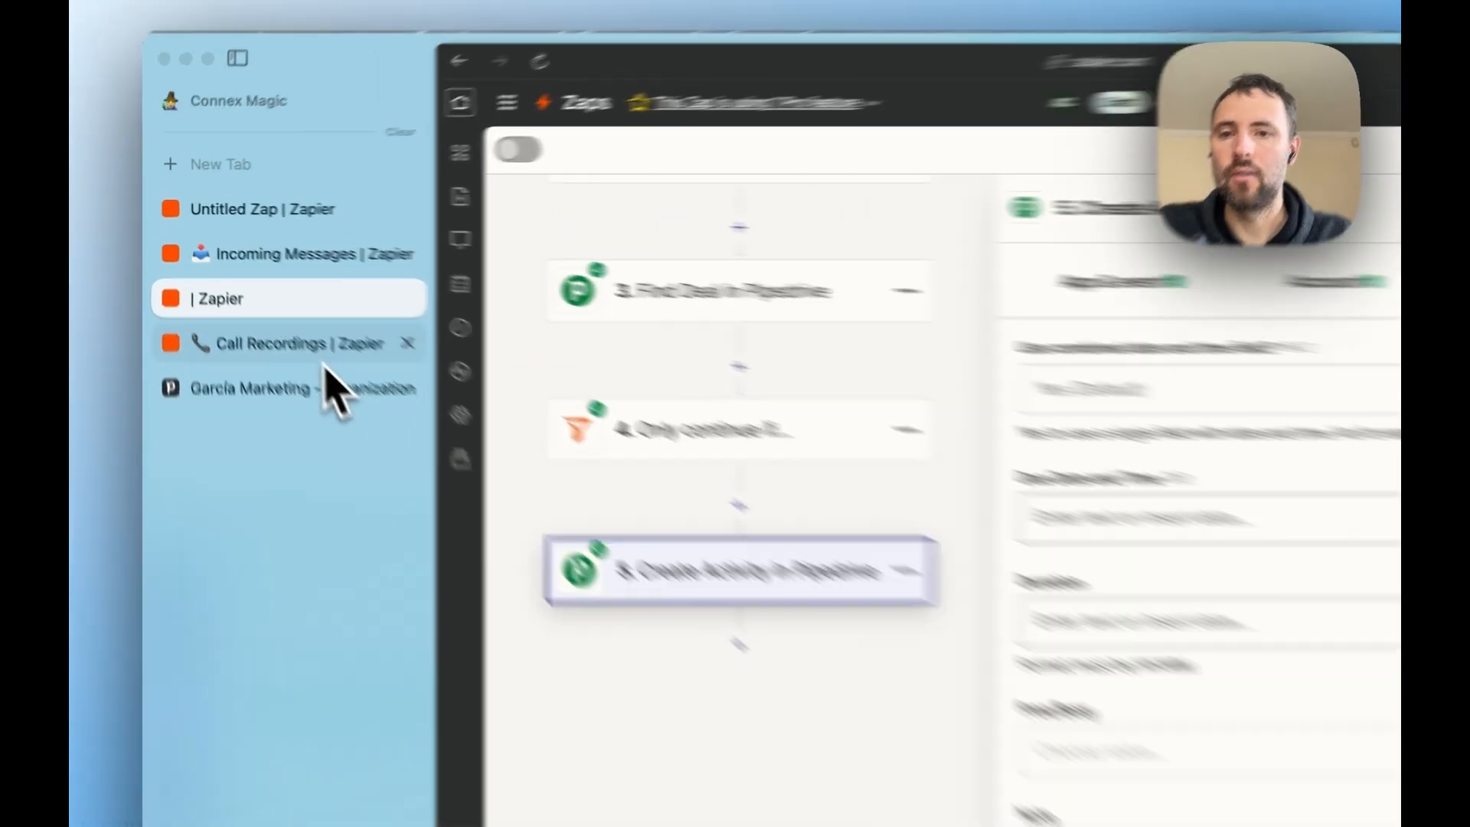
- Switch to the Call Recordings Zap and examine the event options of its Call Recording Completed trigger
{"action": "left_click", "coordinate": [324, 358]}
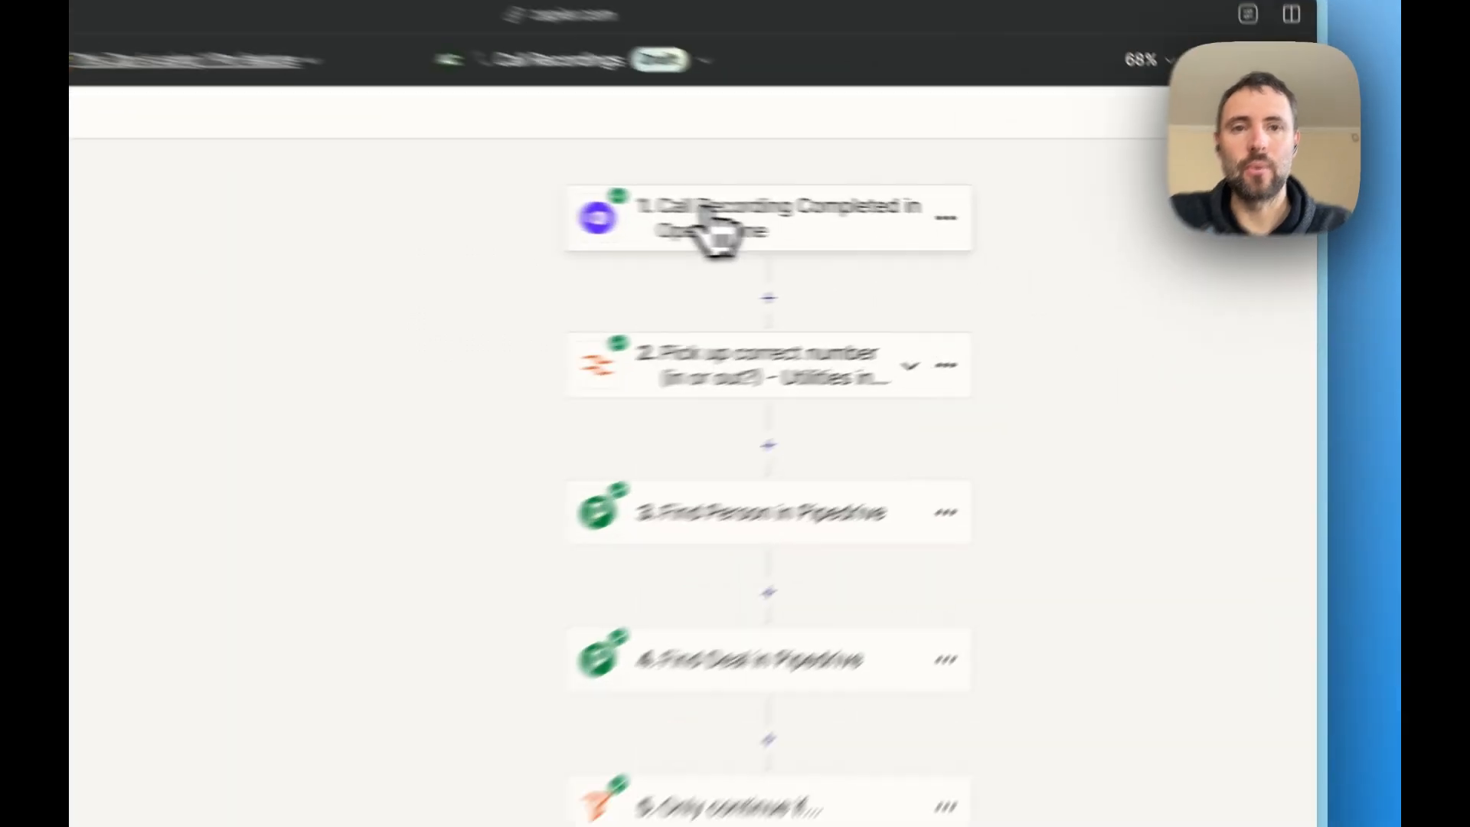
{"action": "left_click", "coordinate": [928, 233]}
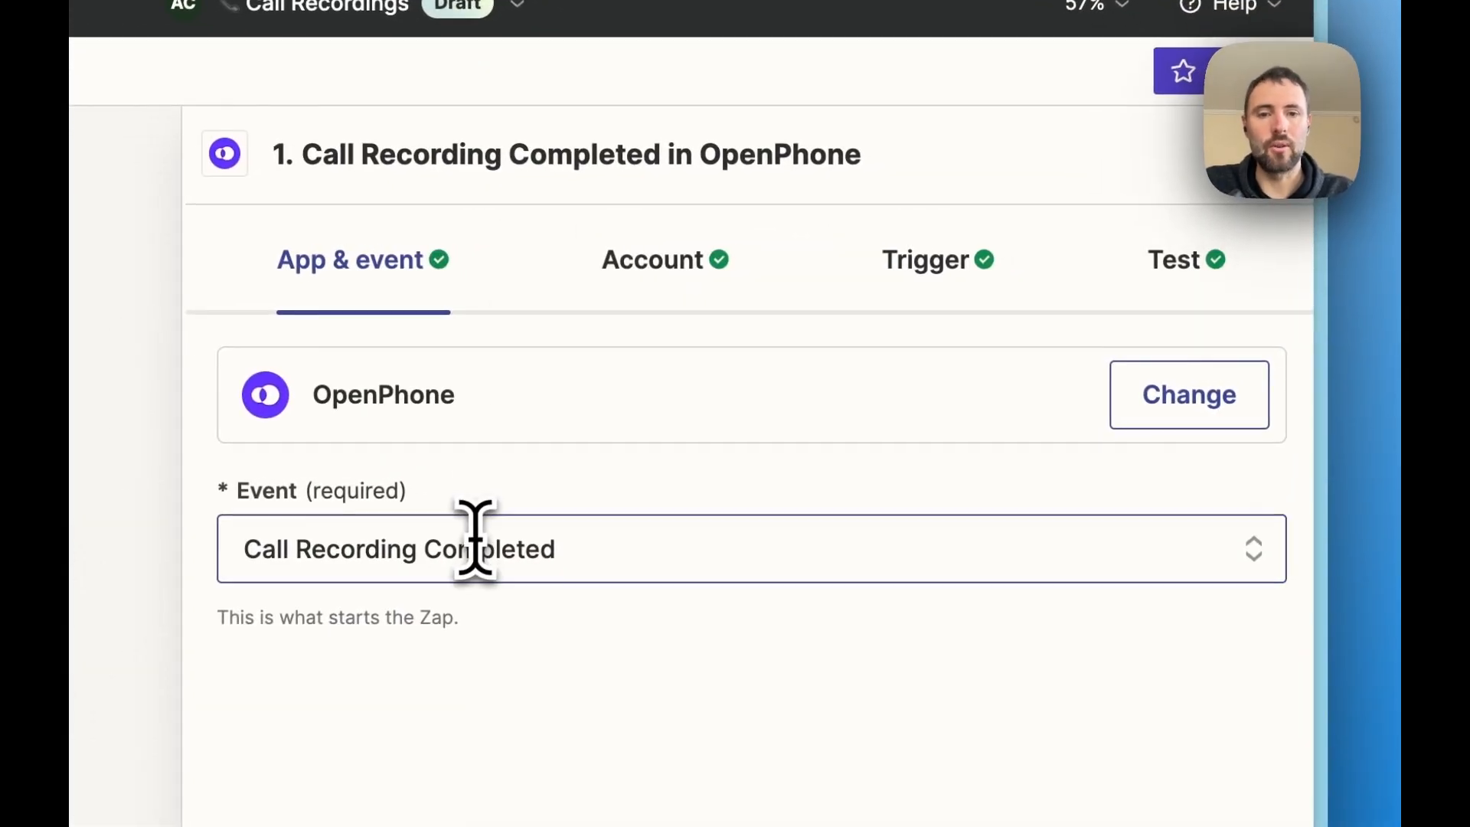
{"action": "left_click", "coordinate": [474, 540]}
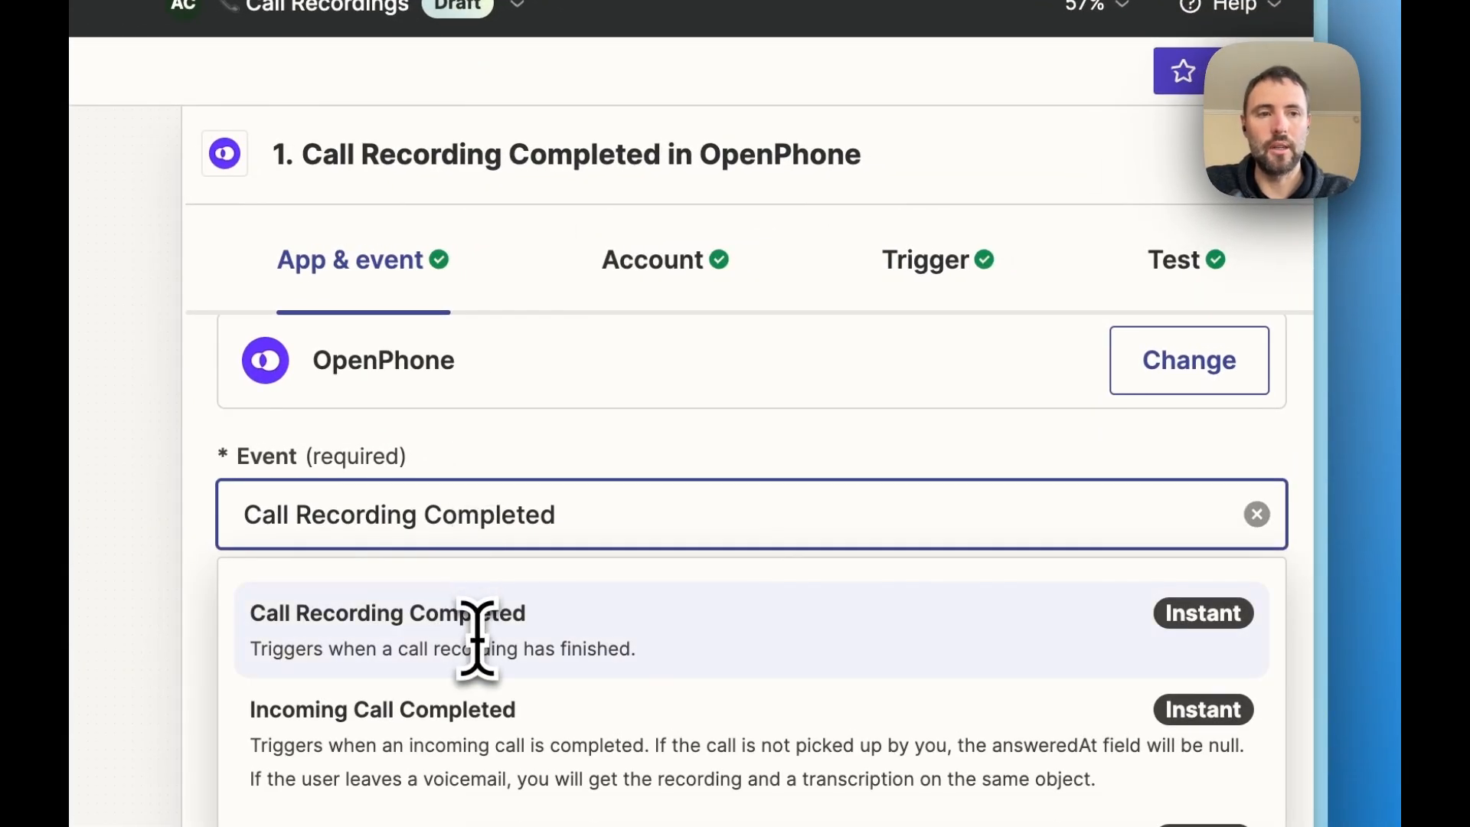
{"action": "scroll", "coordinate": [919, 382], "scroll_direction": "down", "scroll_amount": 2}
- Examine the Call Recording Completed trigger's test record, including the call duration, recording URL and voicemail fields
{"action": "left_click", "coordinate": [1165, 214]}
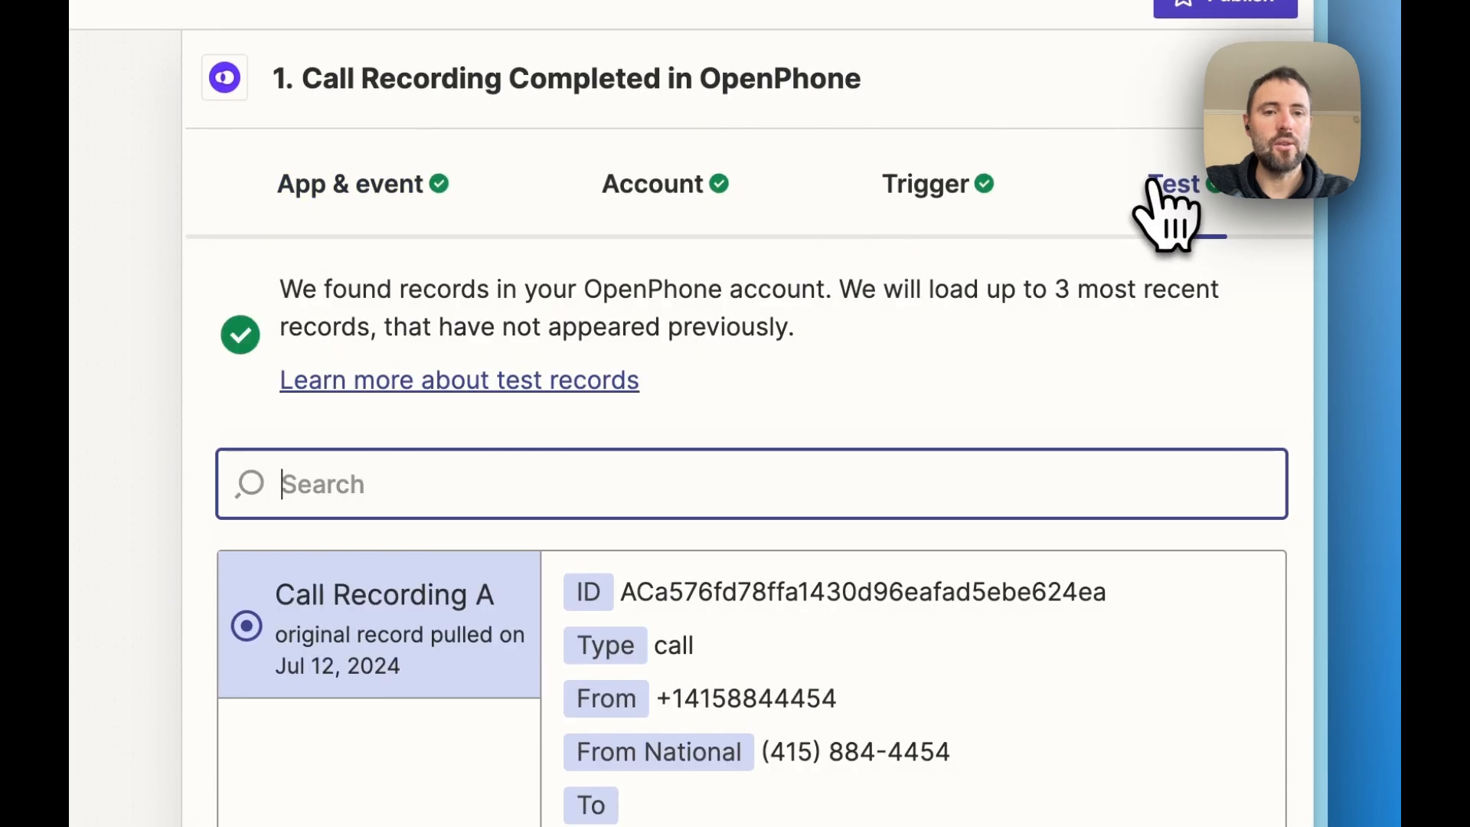
{"action": "scroll", "coordinate": [633, 375], "scroll_direction": "down", "scroll_amount": 5}
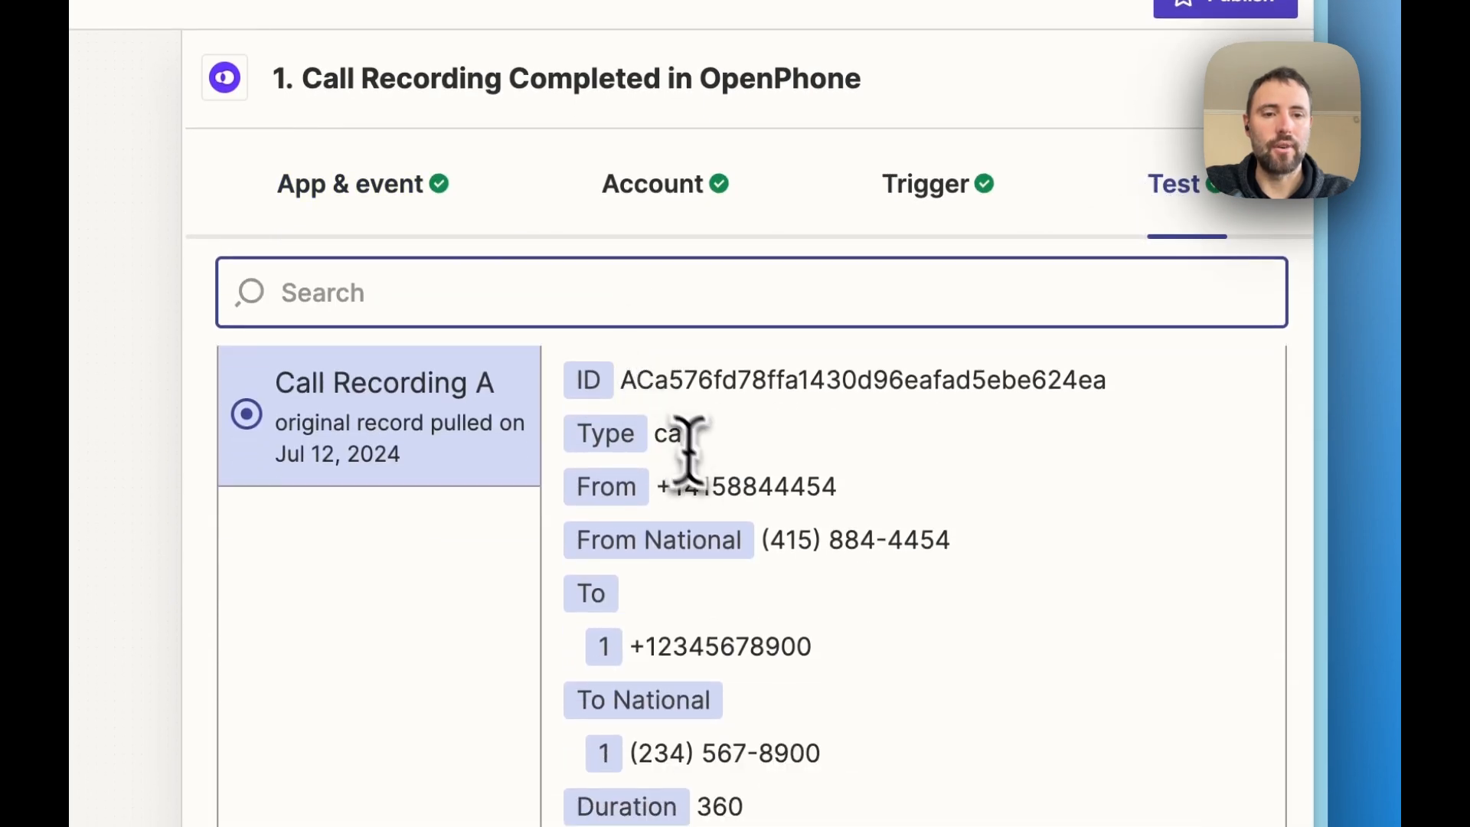
{"action": "scroll", "coordinate": [705, 646], "scroll_direction": "down", "scroll_amount": 2}
{"action": "scroll", "coordinate": [722, 548], "scroll_direction": "down", "scroll_amount": 2}
{"action": "double_click", "coordinate": [748, 509]}
{"action": "scroll", "coordinate": [749, 509], "scroll_direction": "down", "scroll_amount": 4}
{"action": "scroll", "coordinate": [751, 394], "scroll_direction": "down", "scroll_amount": 3}
{"action": "triple_click", "coordinate": [750, 394]}
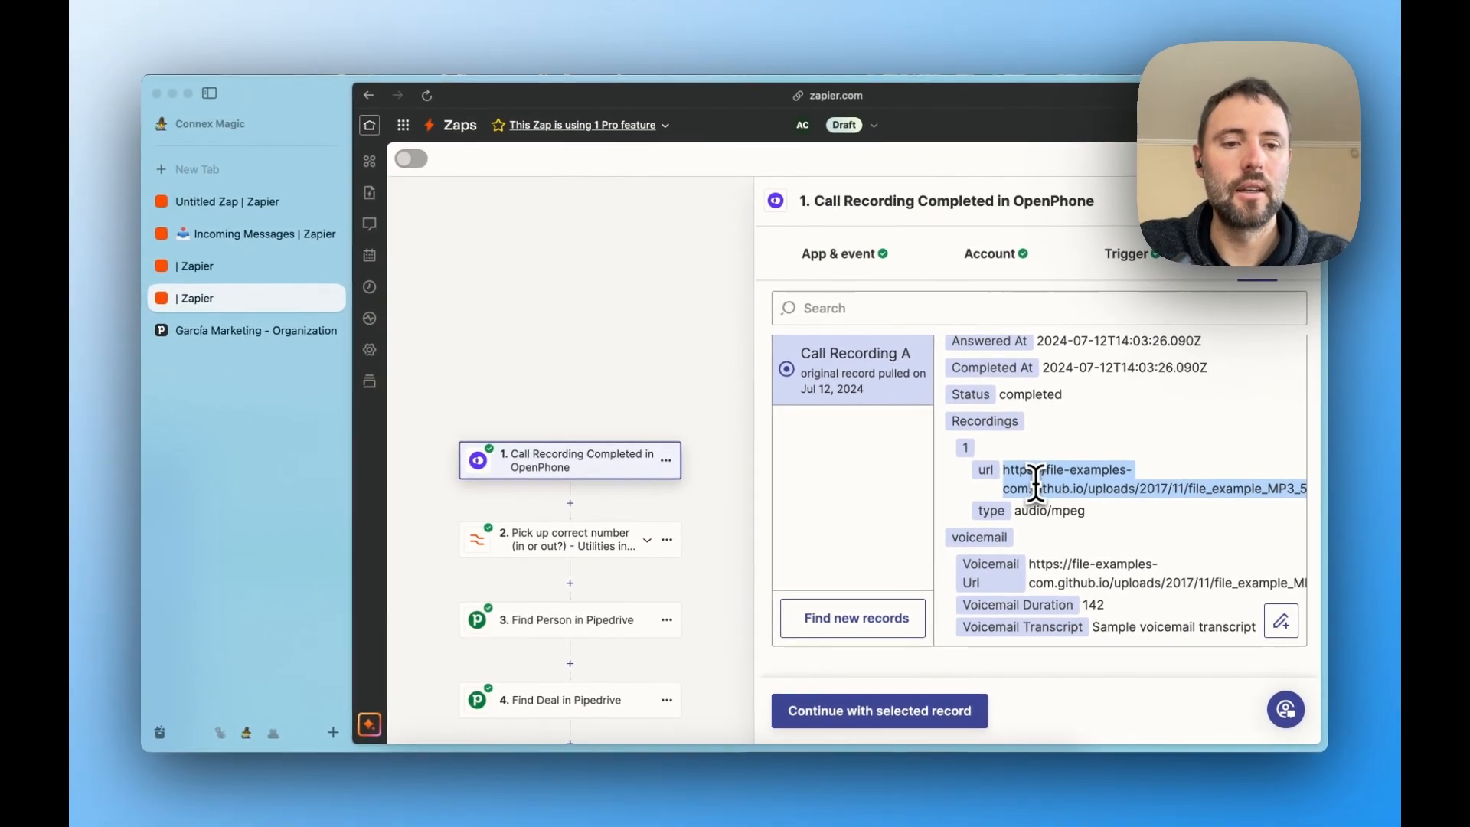
{"action": "scroll", "coordinate": [752, 404], "scroll_direction": "down", "scroll_amount": 1}
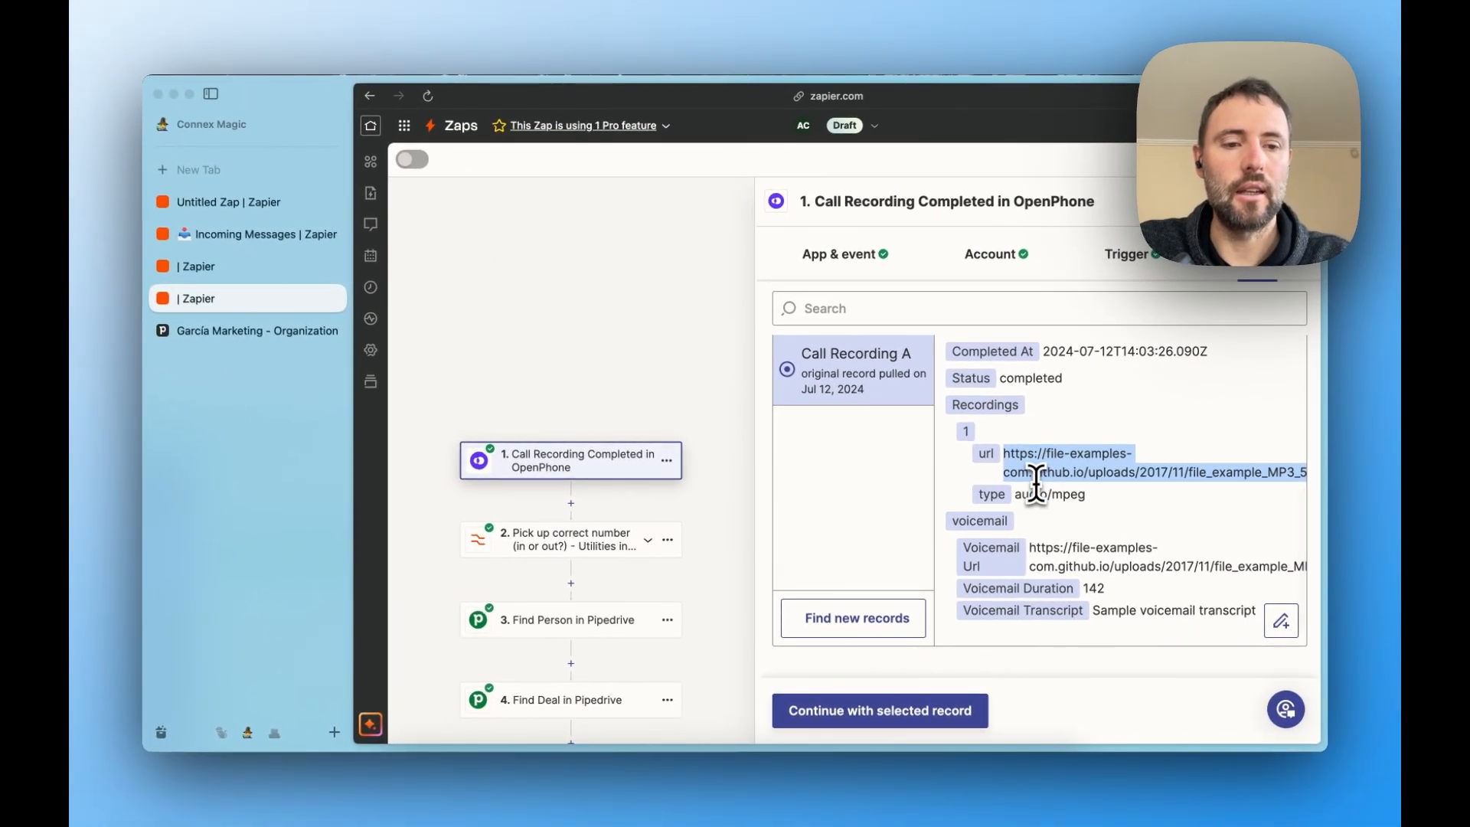
- Check the recording URL and voicemail transcript in the Call Recording A test record
{"action": "scroll", "coordinate": [1037, 485], "scroll_direction": "up", "scroll_amount": 3}
{"action": "scroll", "coordinate": [1036, 485], "scroll_direction": "down", "scroll_amount": 2}
{"action": "scroll", "coordinate": [1036, 485], "scroll_direction": "down", "scroll_amount": 3}
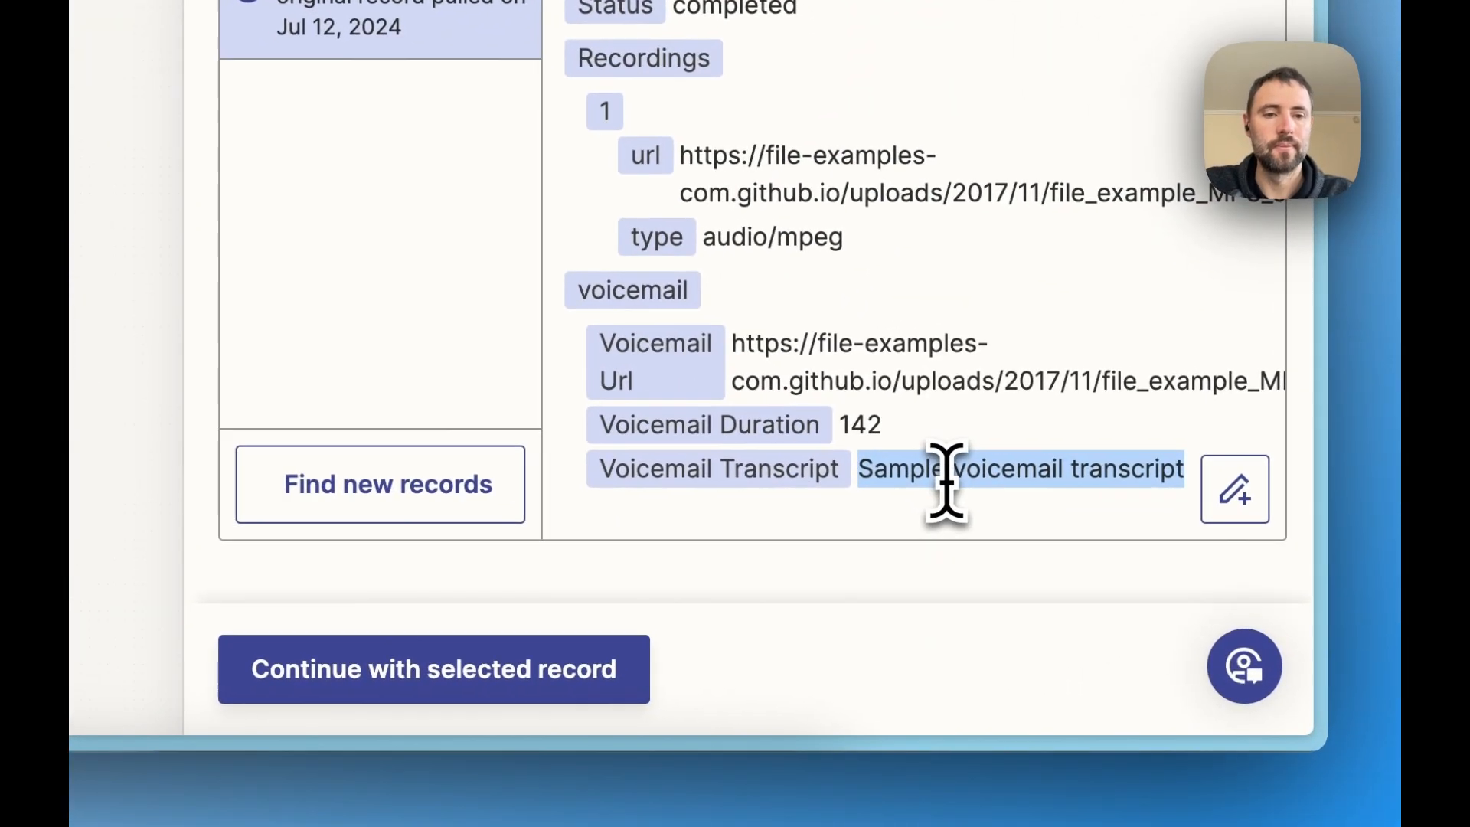
{"action": "scroll", "coordinate": [946, 483], "scroll_direction": "up", "scroll_amount": 10}
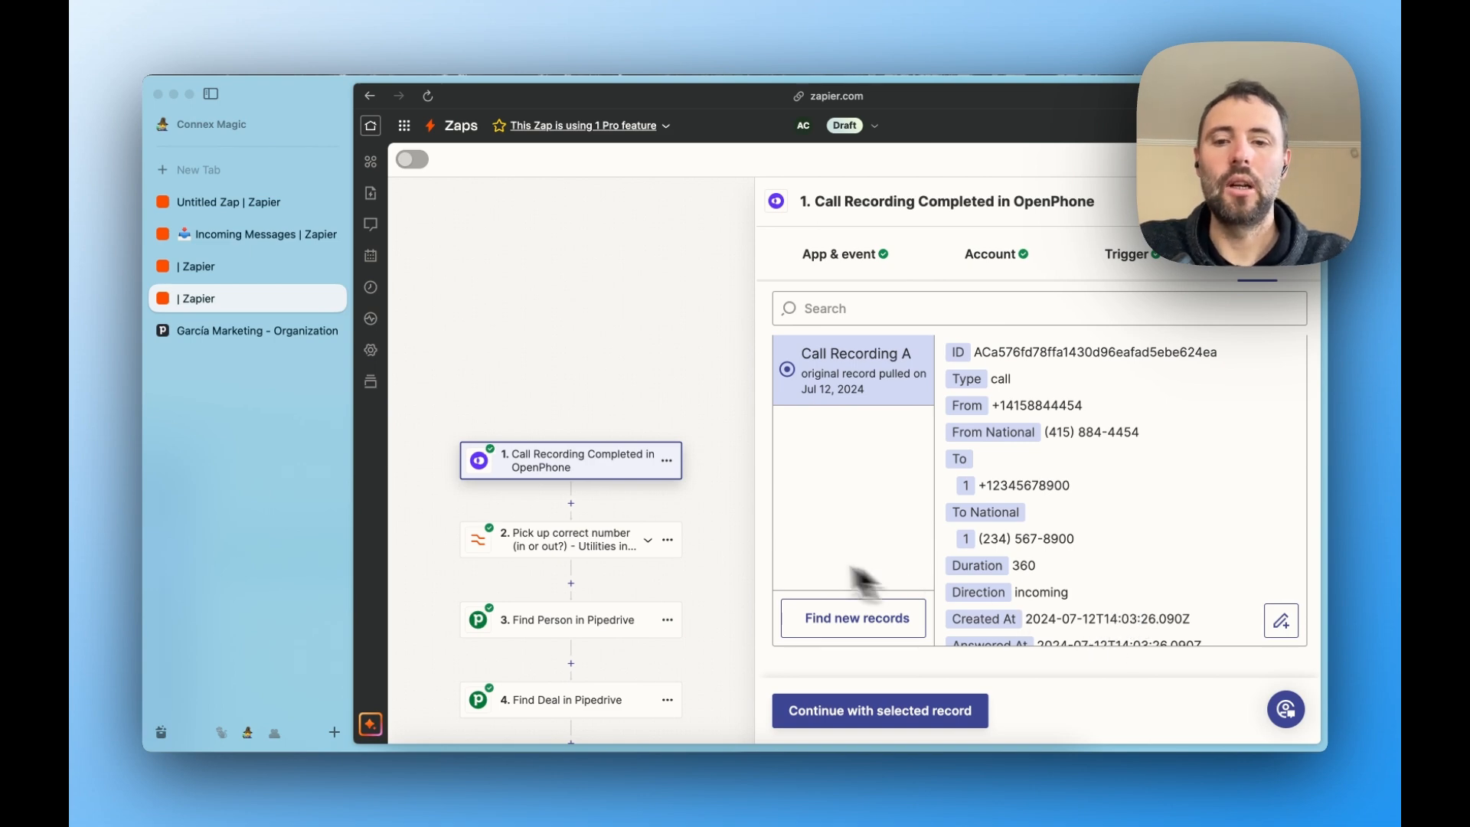
- Review the Formatter event and the Lookup Table transform of the step that picks up the correct number
{"action": "left_click", "coordinate": [598, 548]}
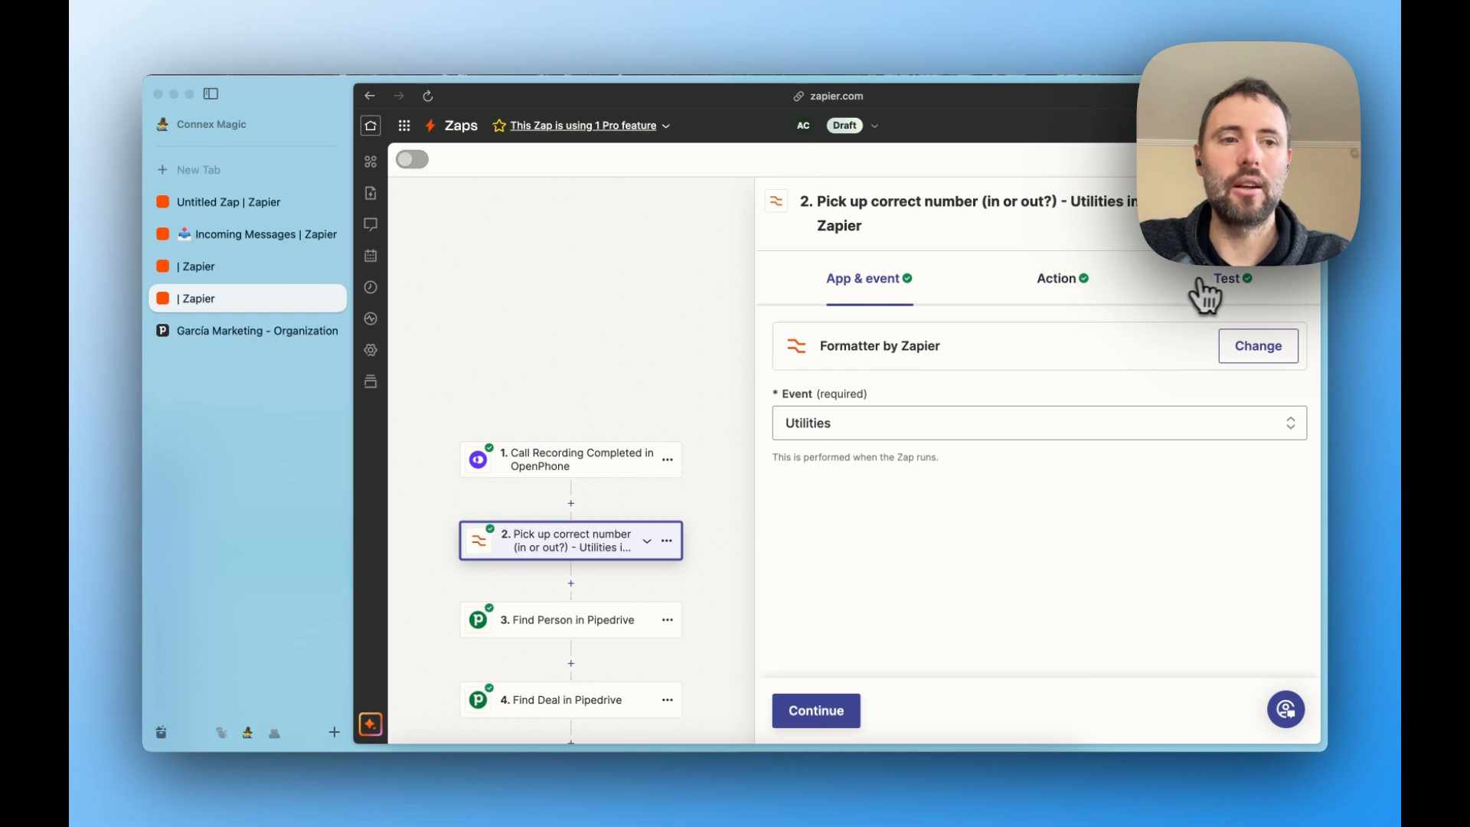
{"action": "left_click", "coordinate": [1225, 281]}
{"action": "left_click", "coordinate": [1095, 283]}
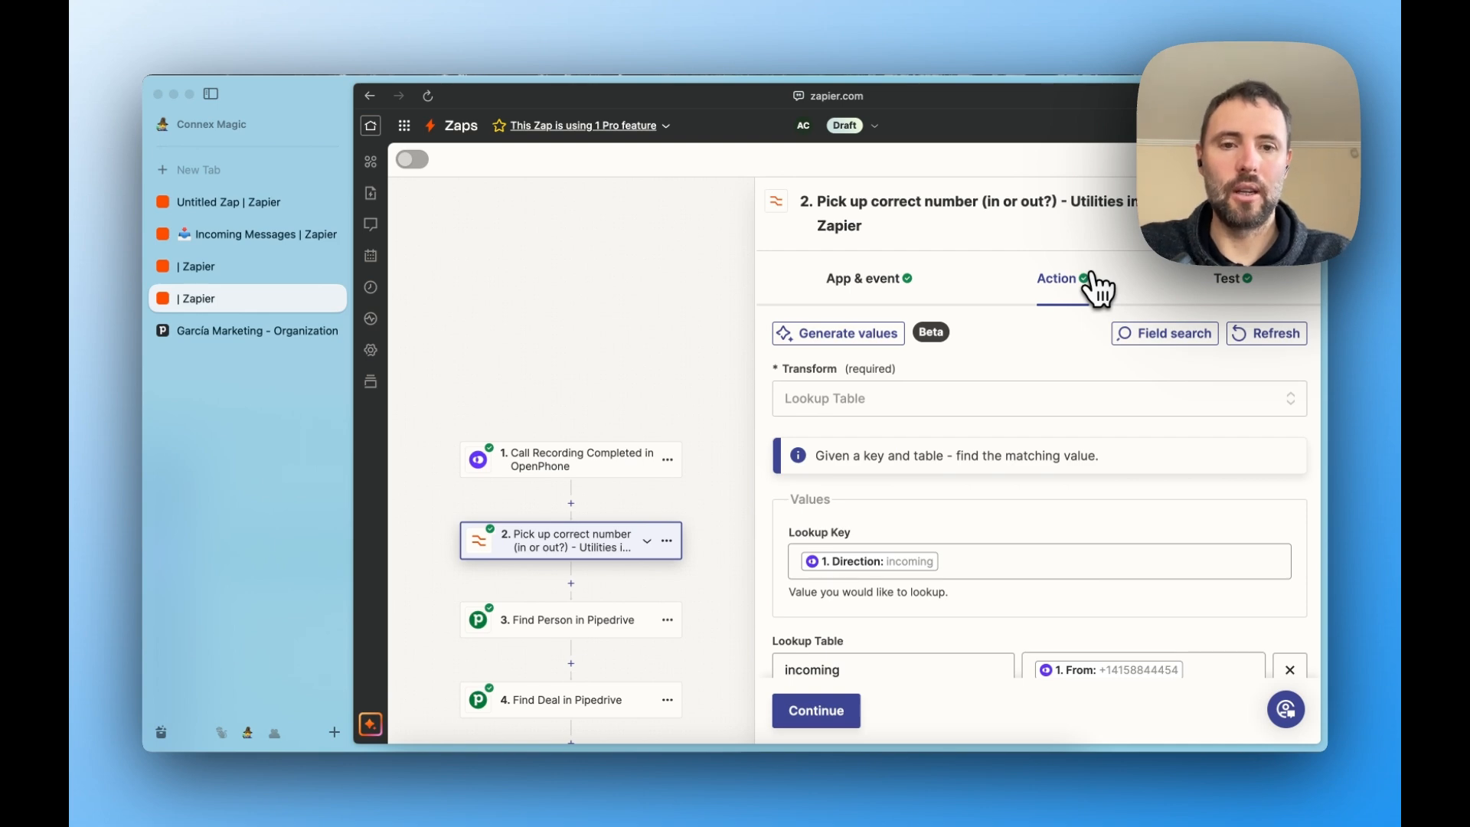
{"action": "left_click", "coordinate": [898, 285]}
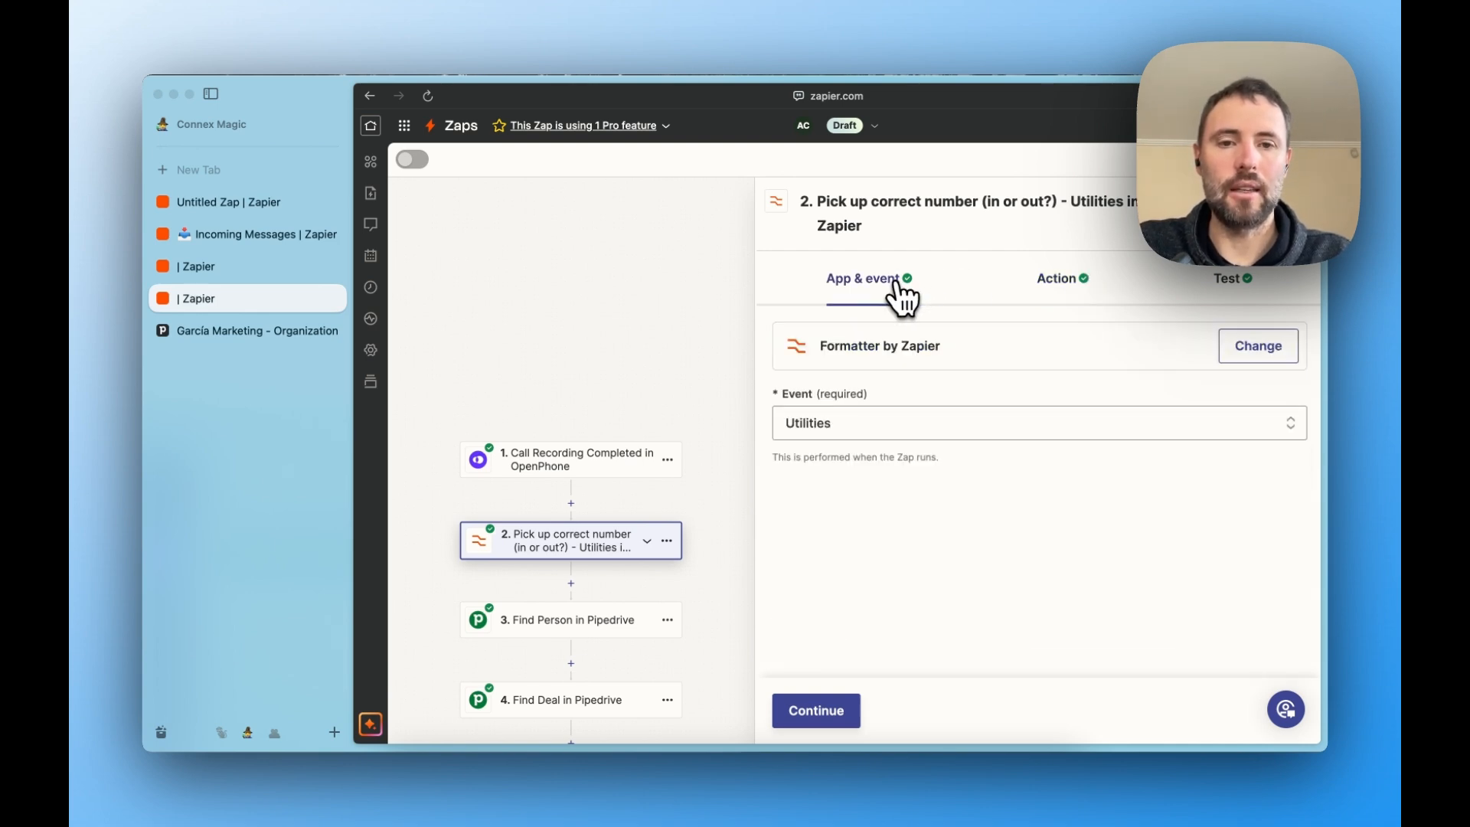
{"action": "left_click", "coordinate": [903, 422]}
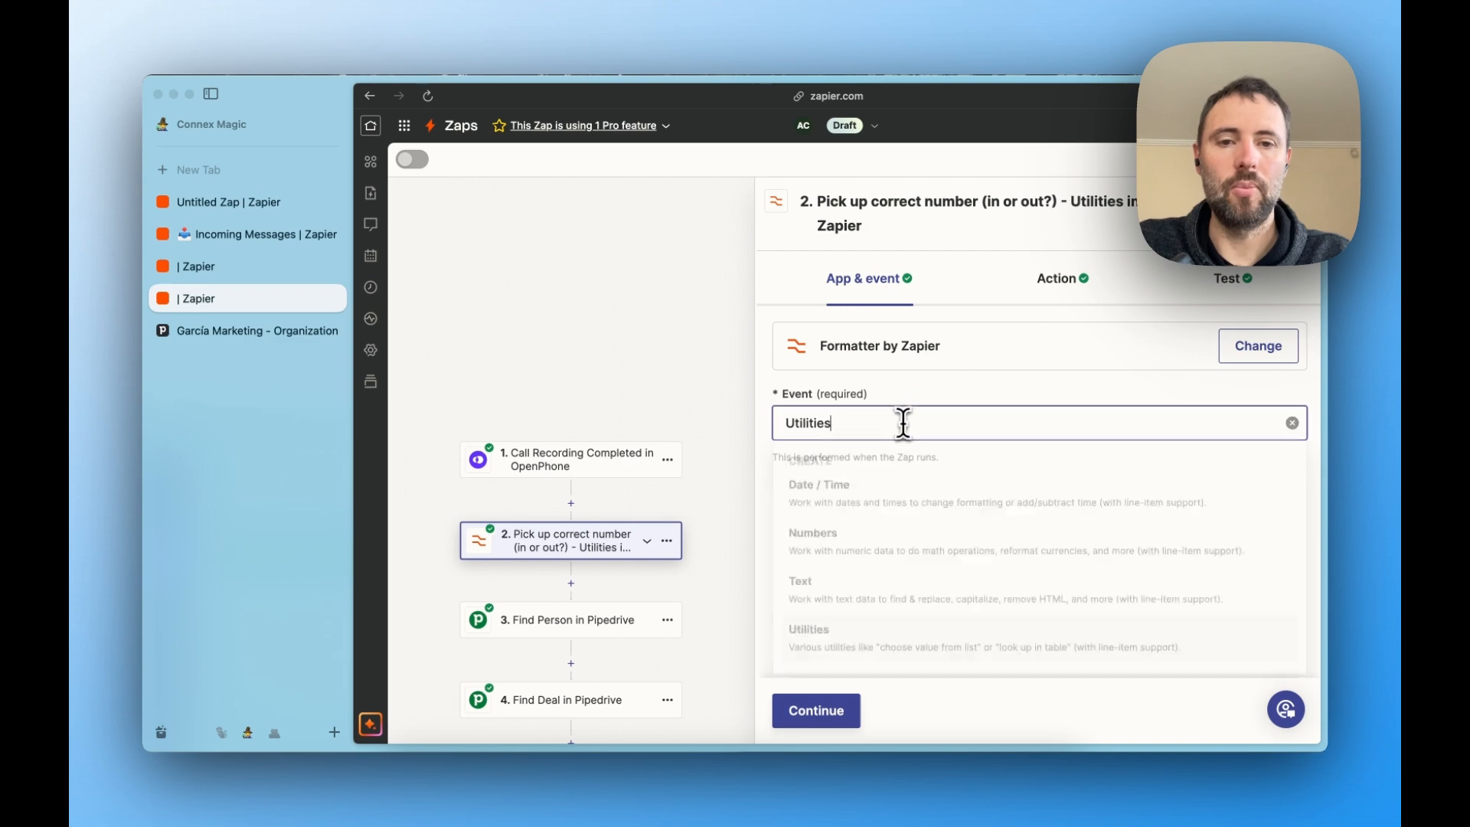
{"action": "left_click", "coordinate": [1056, 280]}
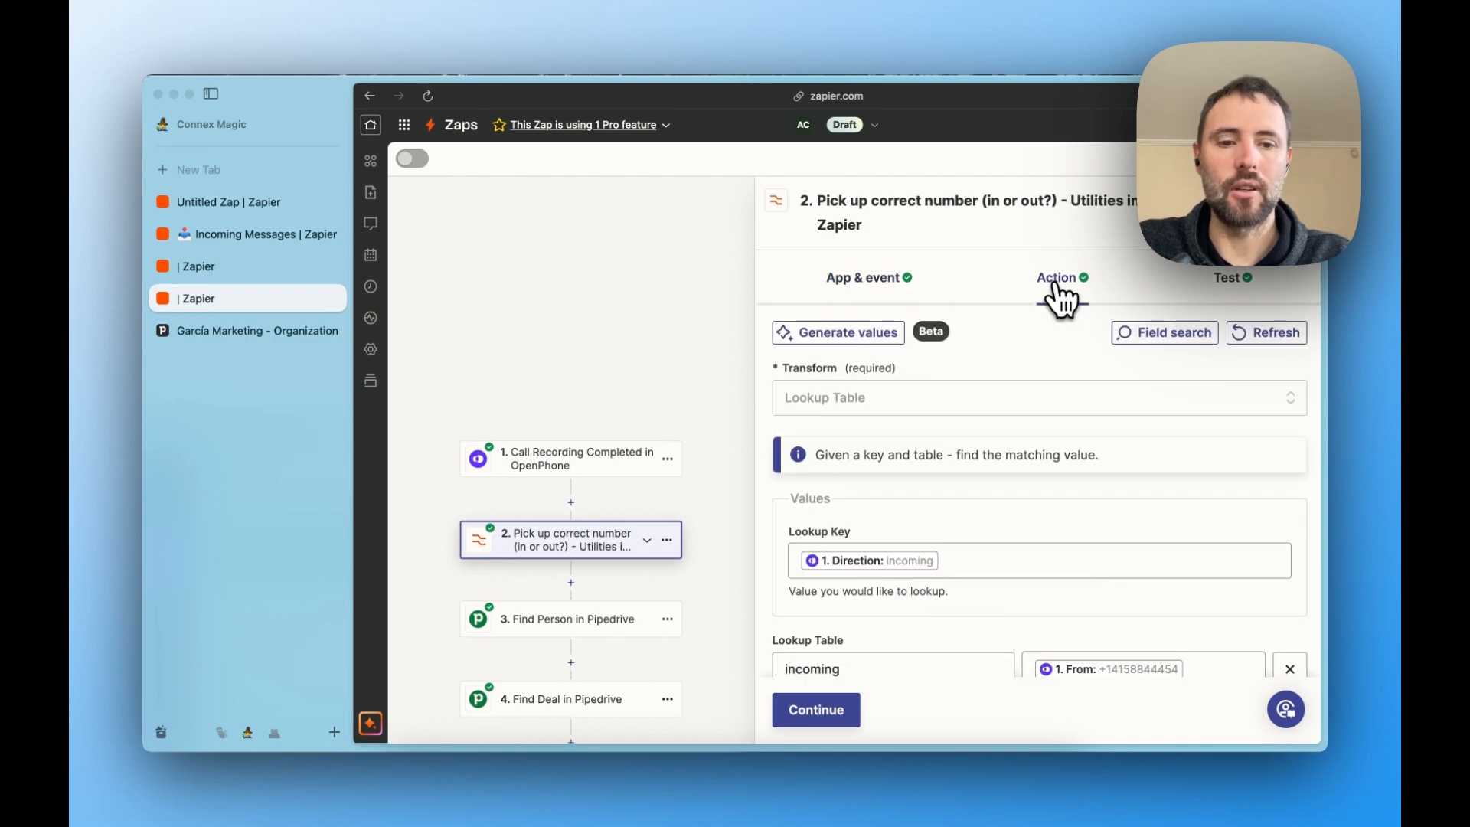
- Examine how the lookup table maps incoming and outgoing call directions to OpenPhone numbers, and its fallback value
{"action": "scroll", "coordinate": [1041, 429], "scroll_direction": "down", "scroll_amount": 2}
{"action": "scroll", "coordinate": [1041, 433], "scroll_direction": "down", "scroll_amount": 5}
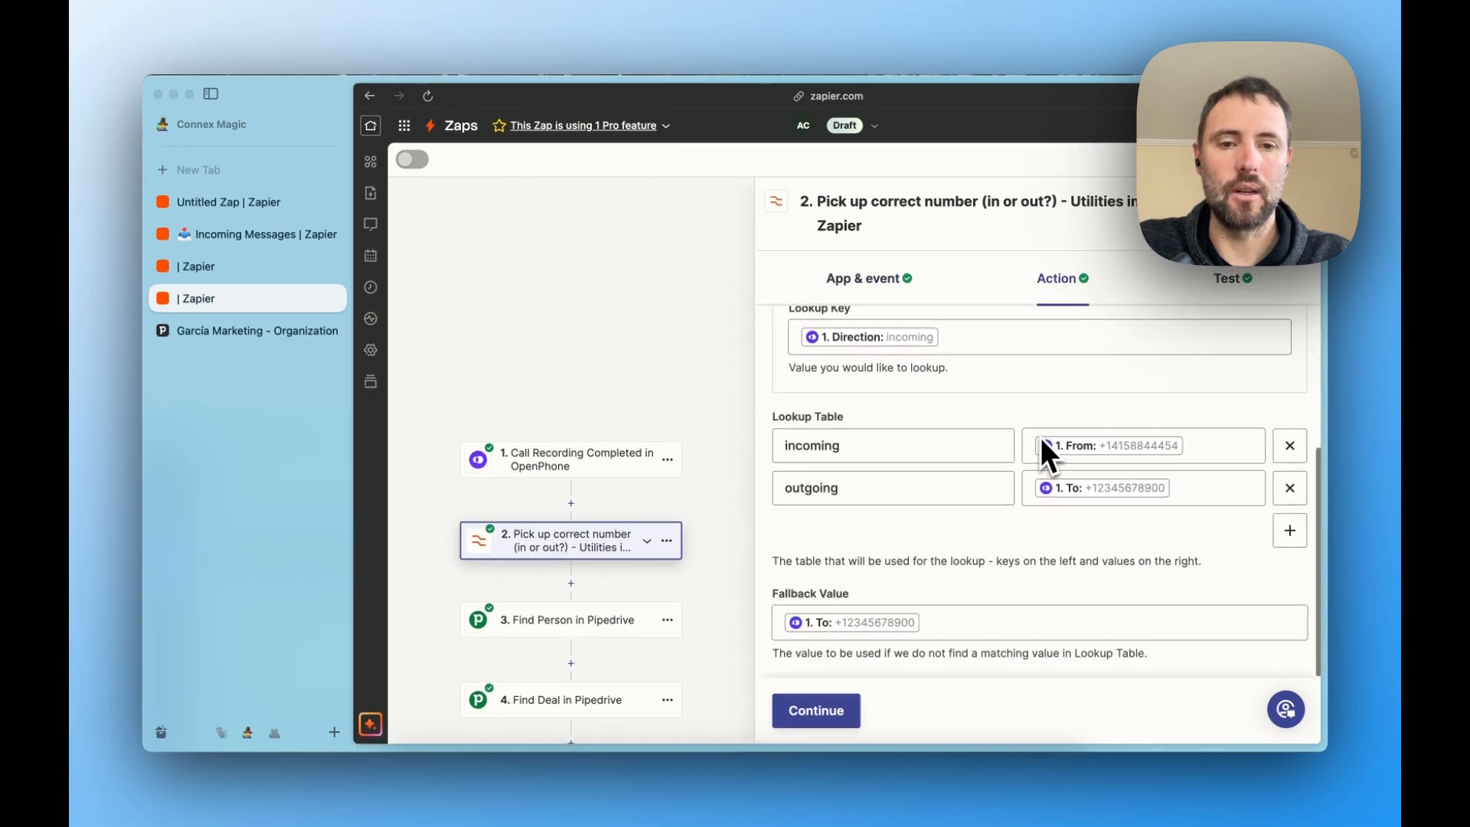
{"action": "left_click", "coordinate": [927, 451]}
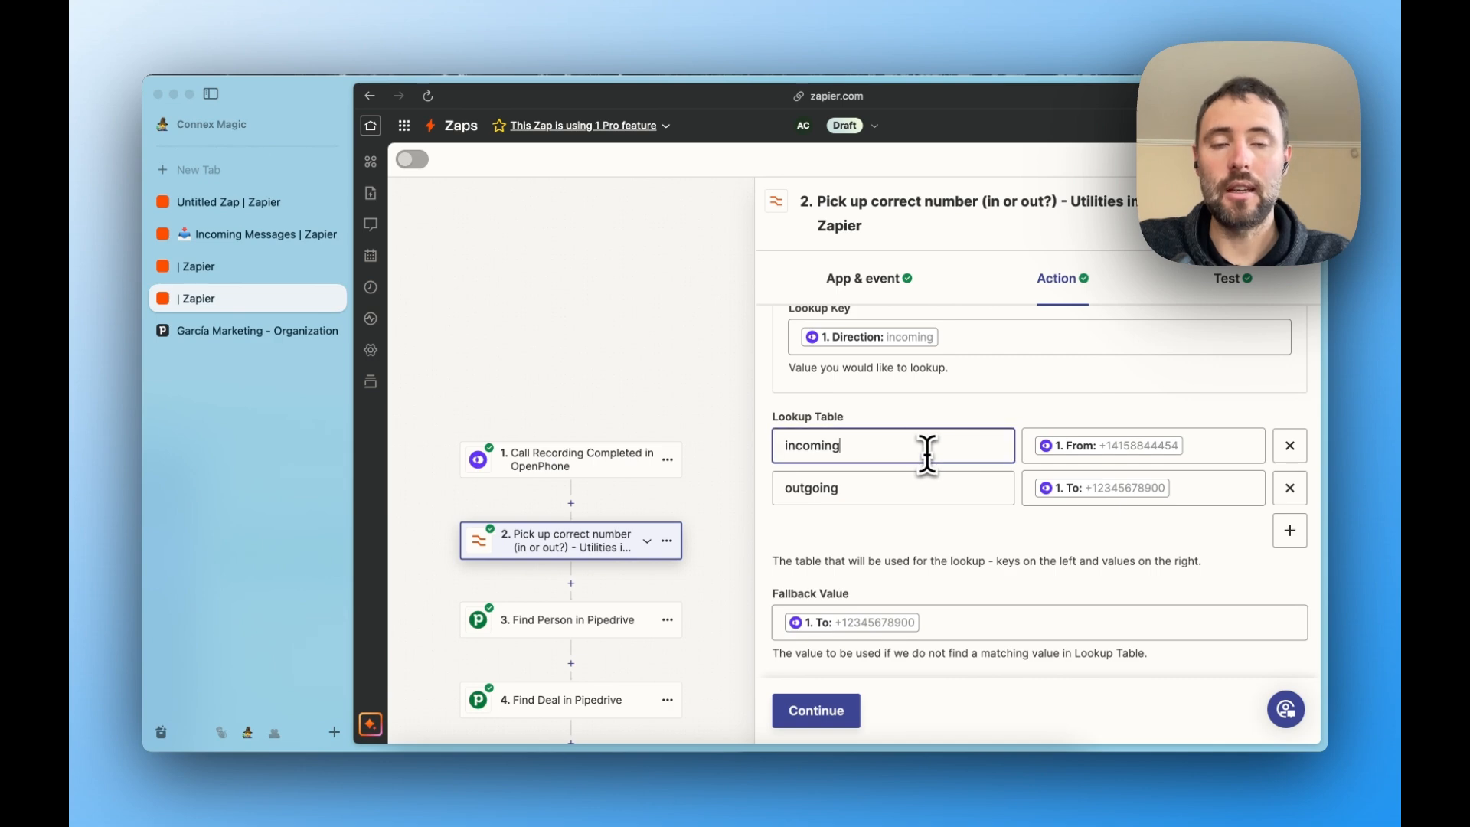
{"action": "left_click", "coordinate": [1068, 450]}
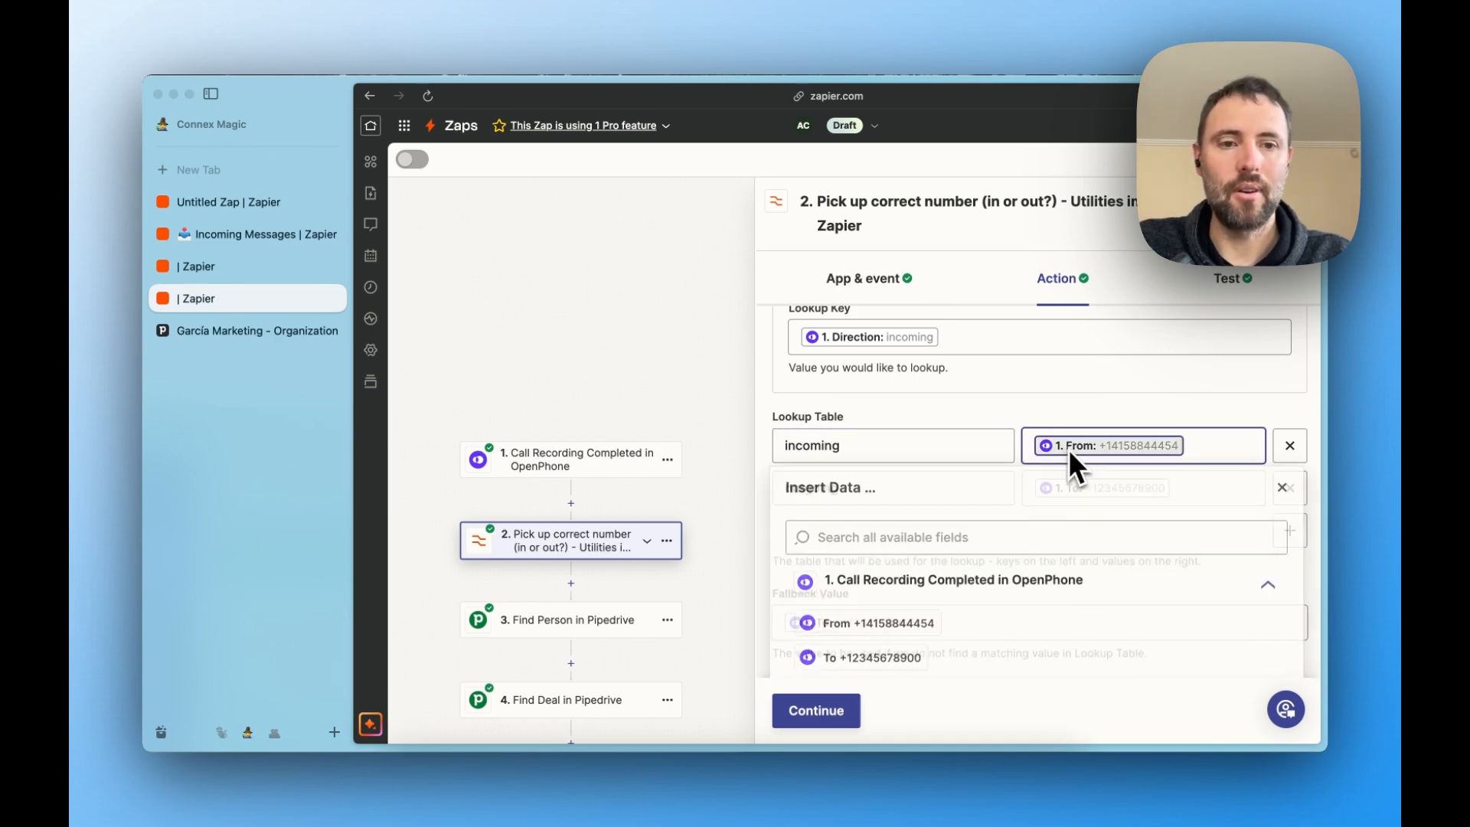
{"action": "left_click", "coordinate": [987, 452]}
{"action": "left_click", "coordinate": [894, 488]}
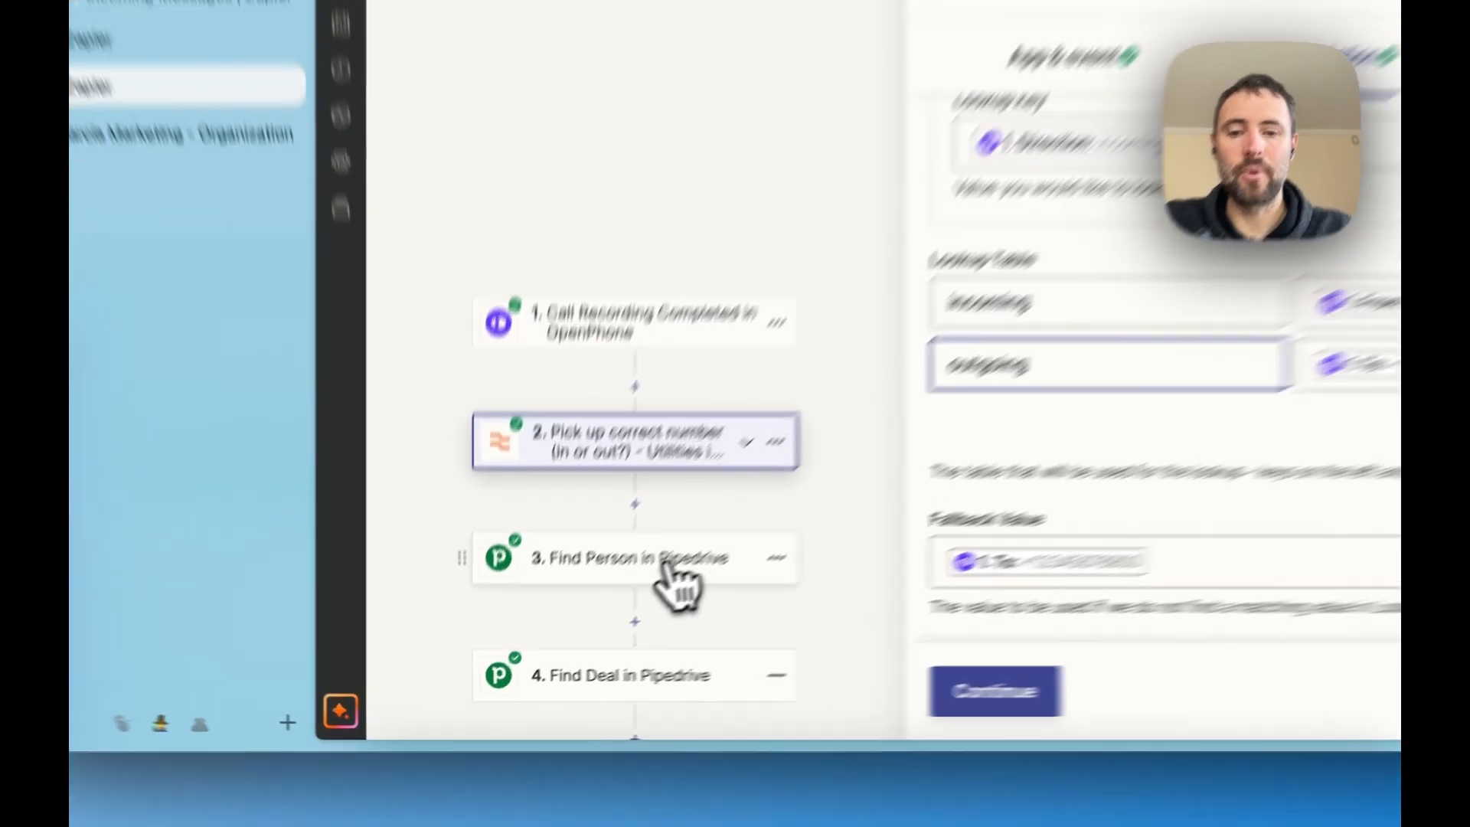
- Check which earlier step's output the Find Person step uses for its phone search in the Call Recordings Zap
{"action": "left_click", "coordinate": [585, 623]}
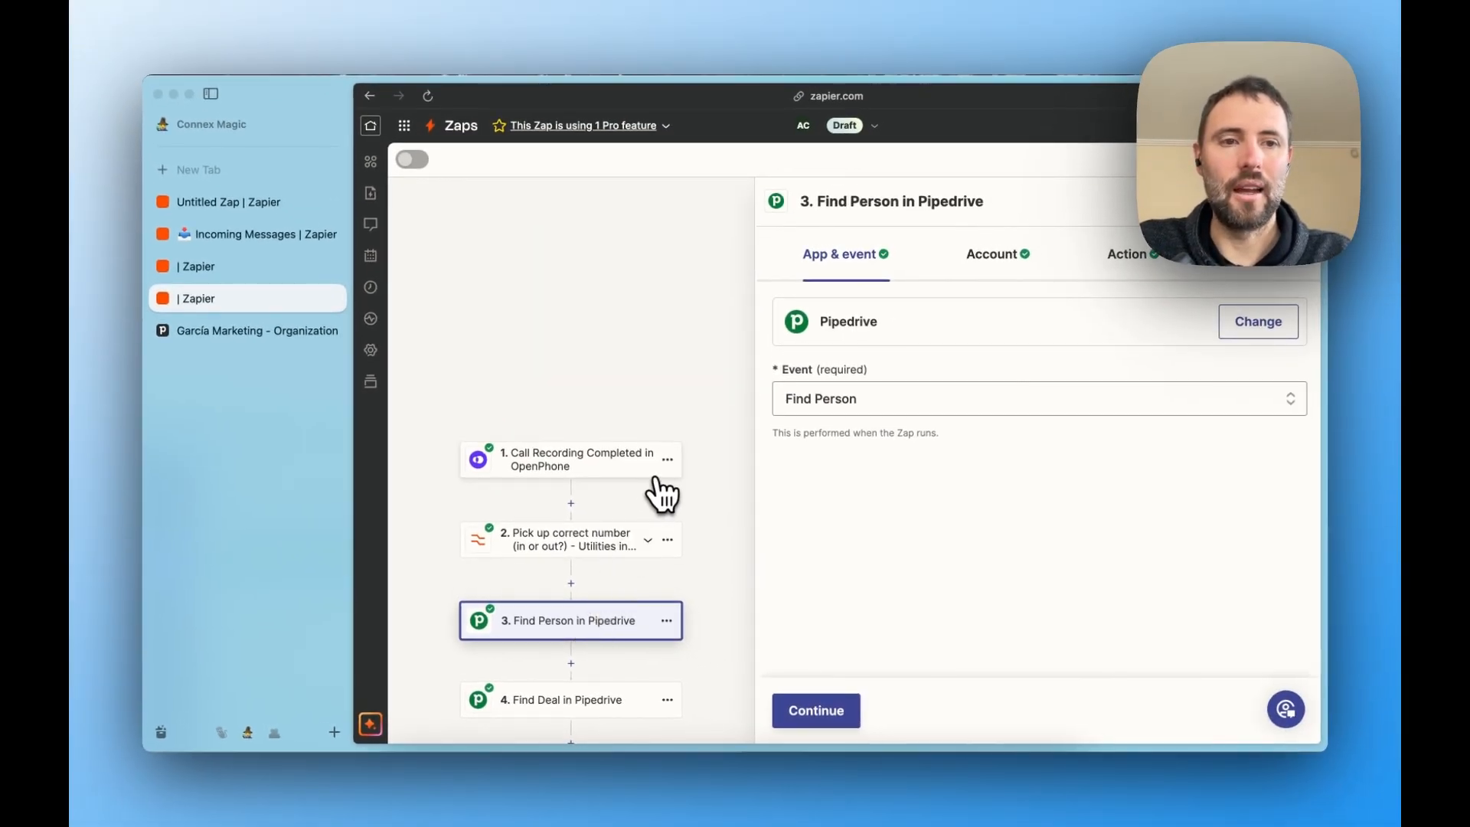
{"action": "left_click", "coordinate": [1146, 268]}
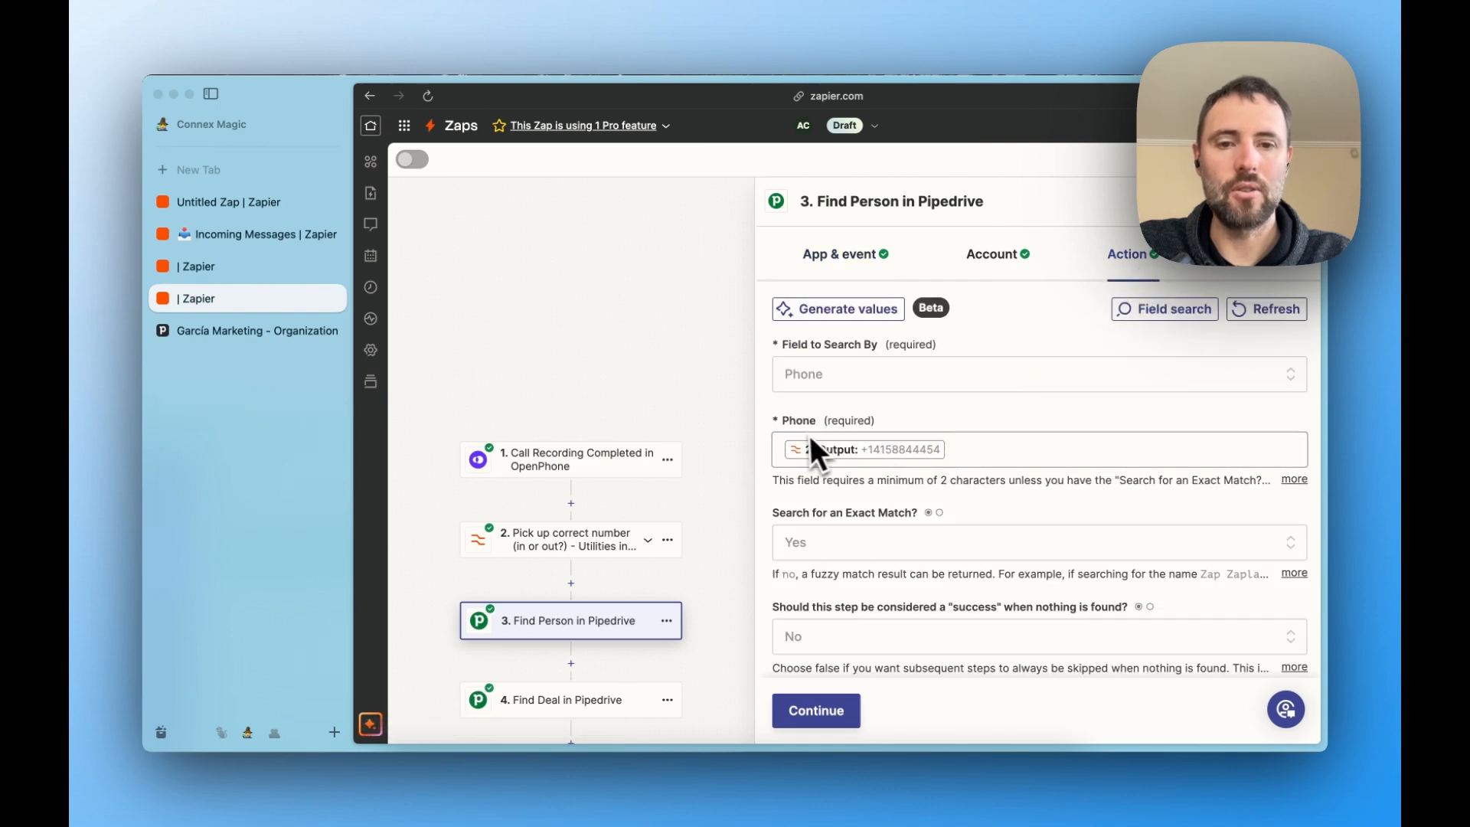
{"action": "left_click", "coordinate": [922, 450]}
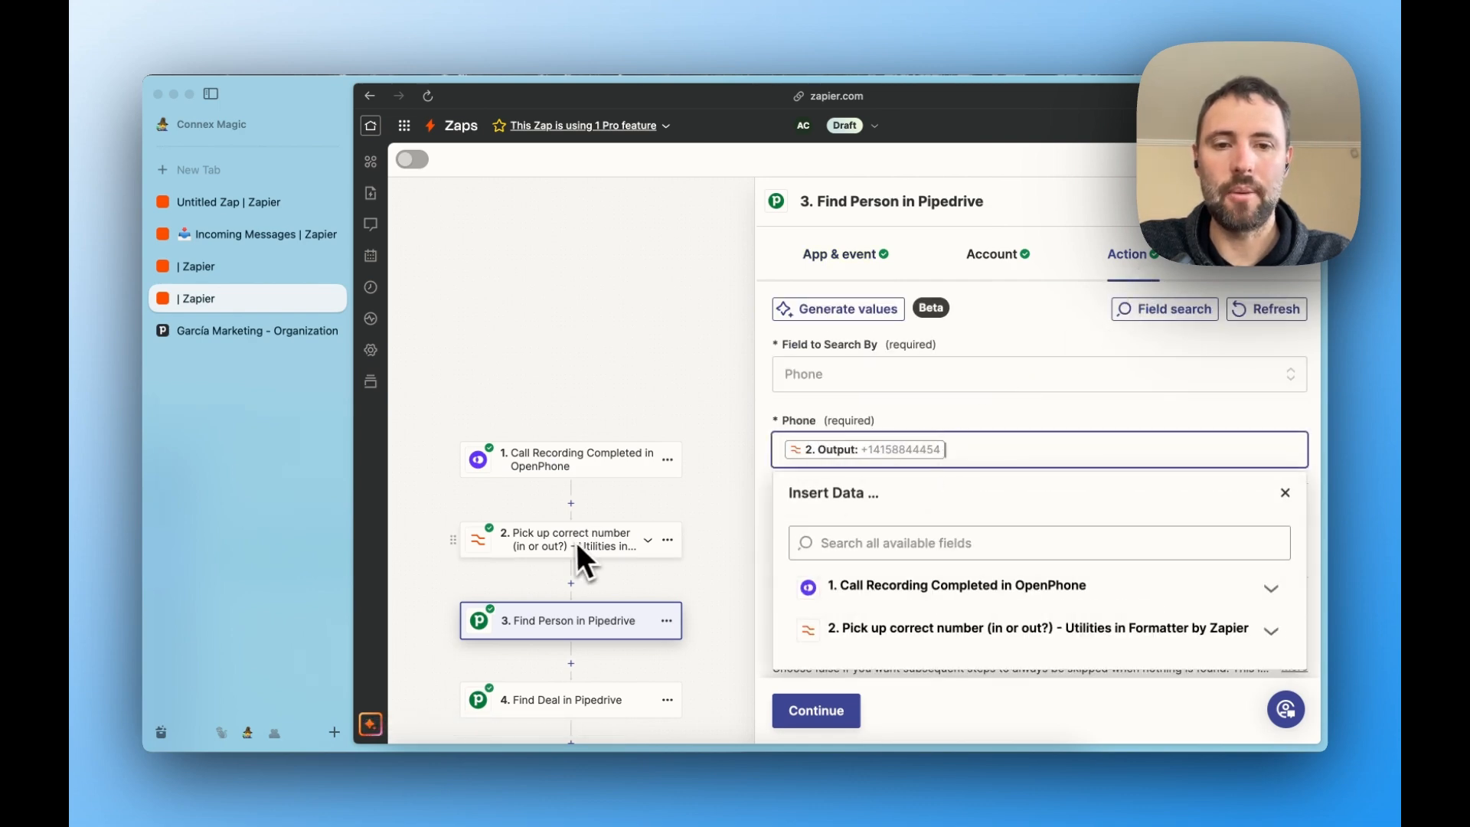
{"action": "left_click", "coordinate": [953, 429]}
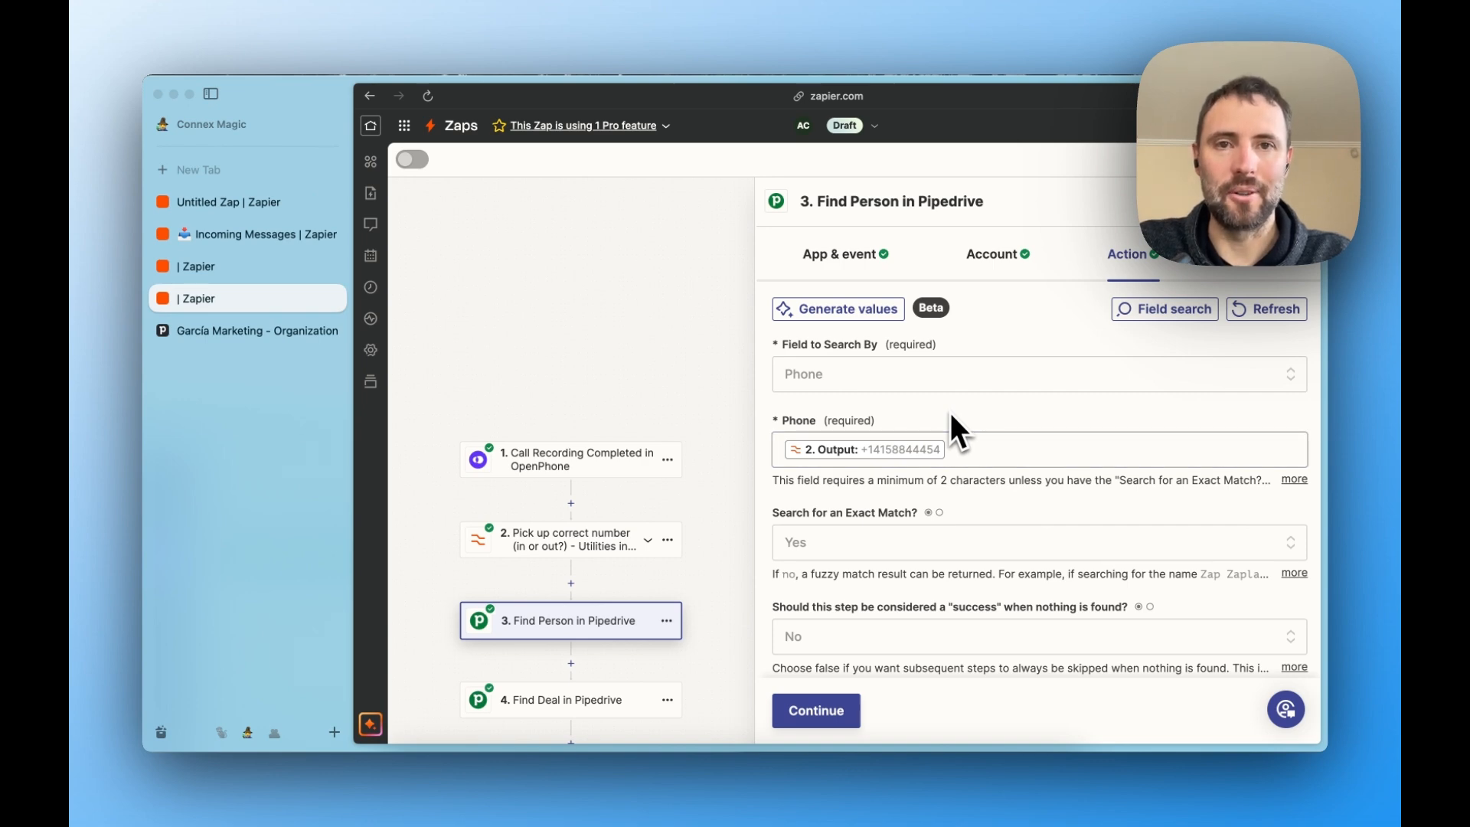
- Review the subject, linked record fields and note of the Create Activity step in the Call Recordings Zap
{"action": "scroll", "coordinate": [690, 576], "scroll_direction": "down", "scroll_amount": 5}
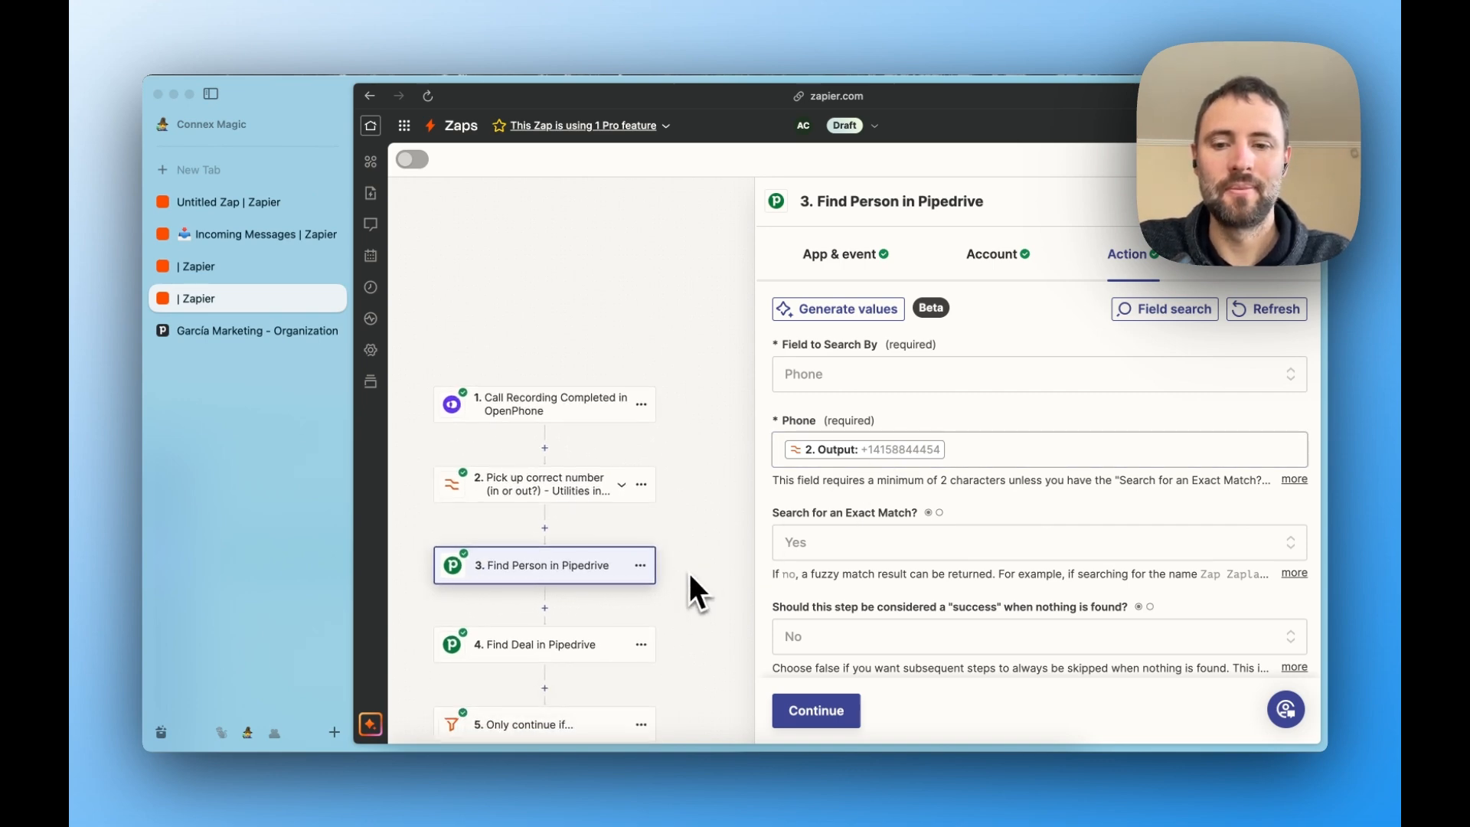
{"action": "scroll", "coordinate": [689, 576], "scroll_direction": "down", "scroll_amount": 4}
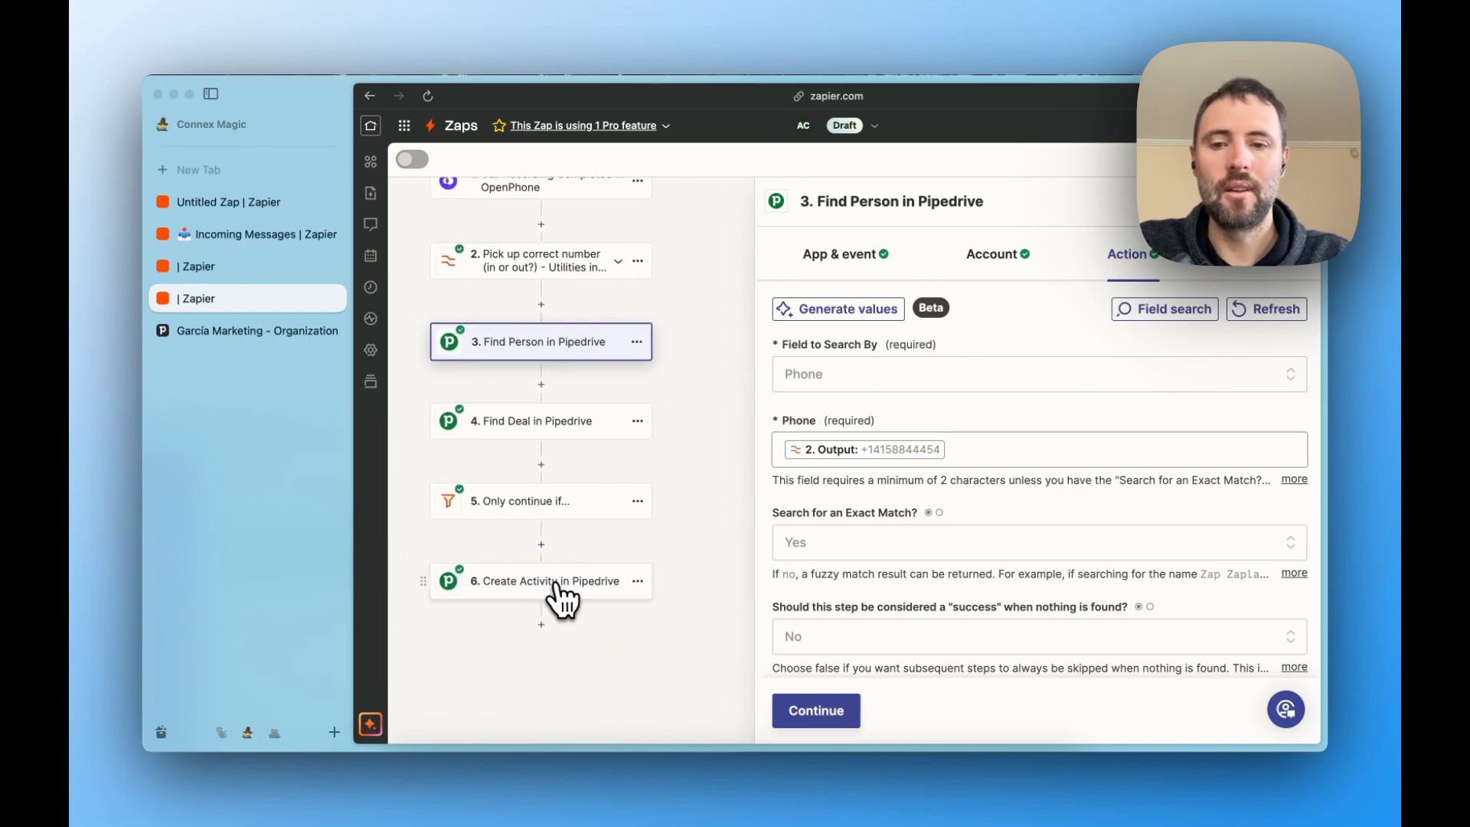
{"action": "left_click", "coordinate": [557, 584]}
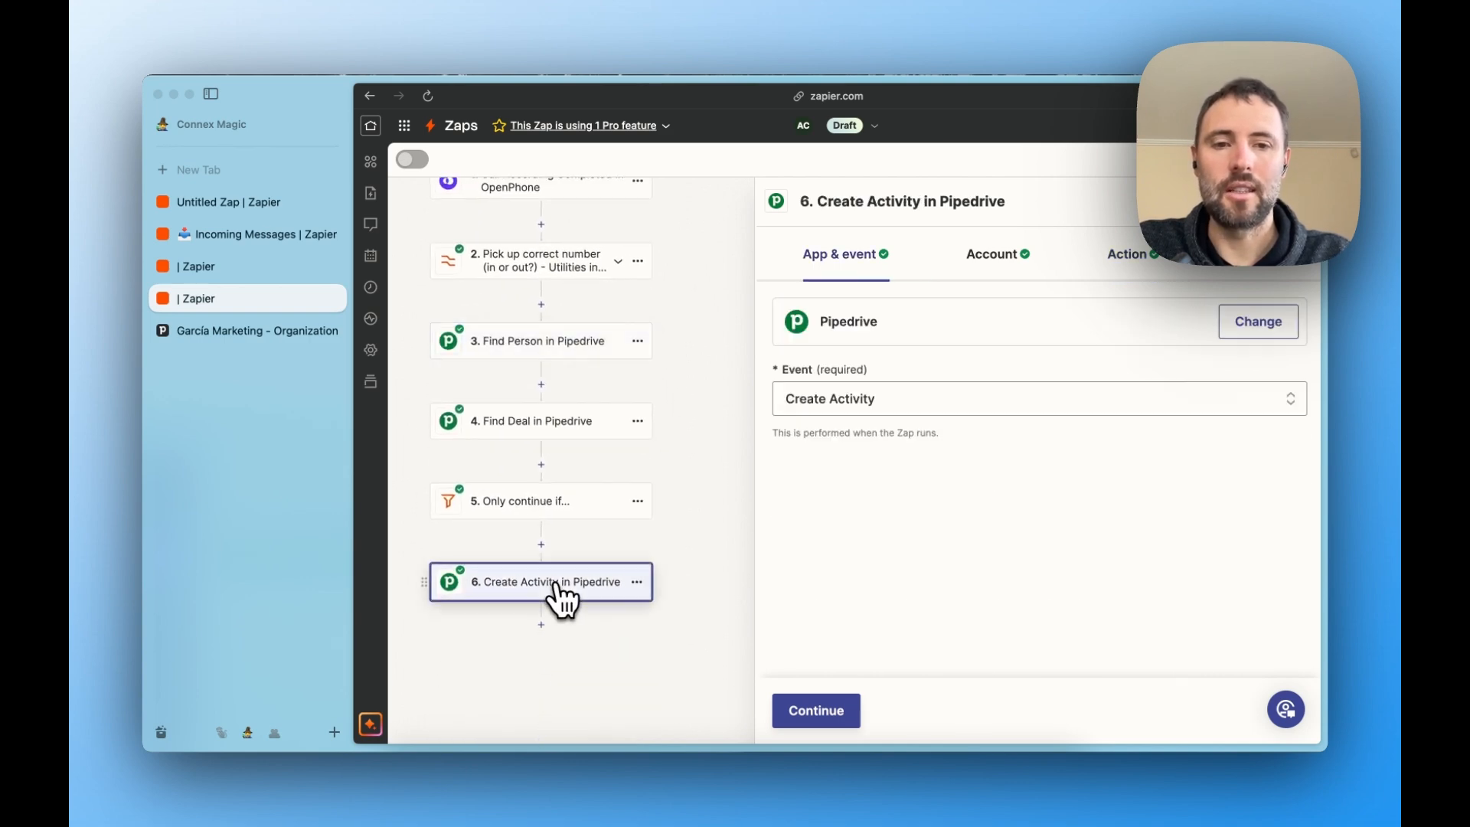
{"action": "left_click", "coordinate": [1111, 263]}
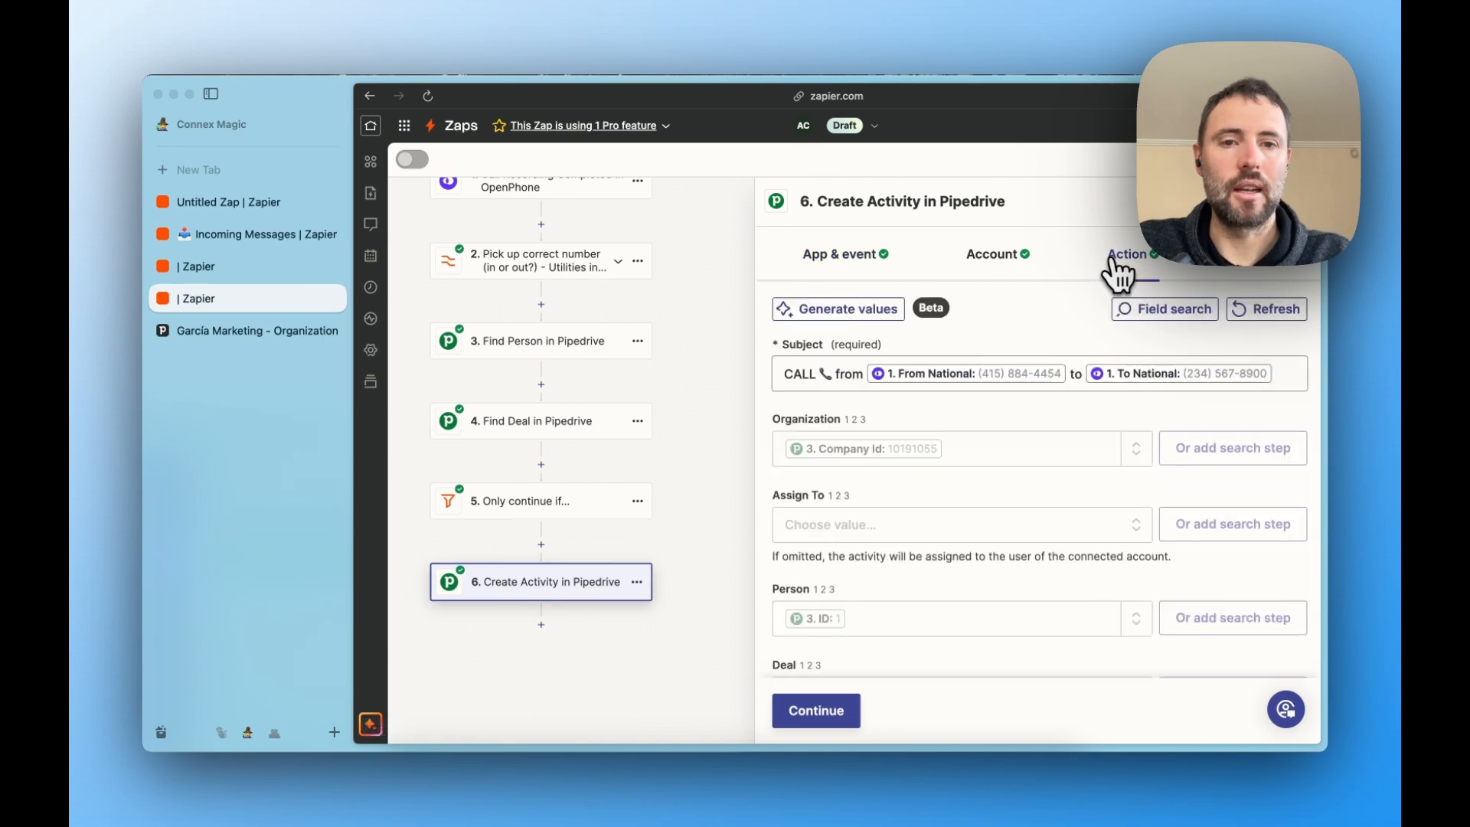
{"action": "left_click", "coordinate": [789, 375]}
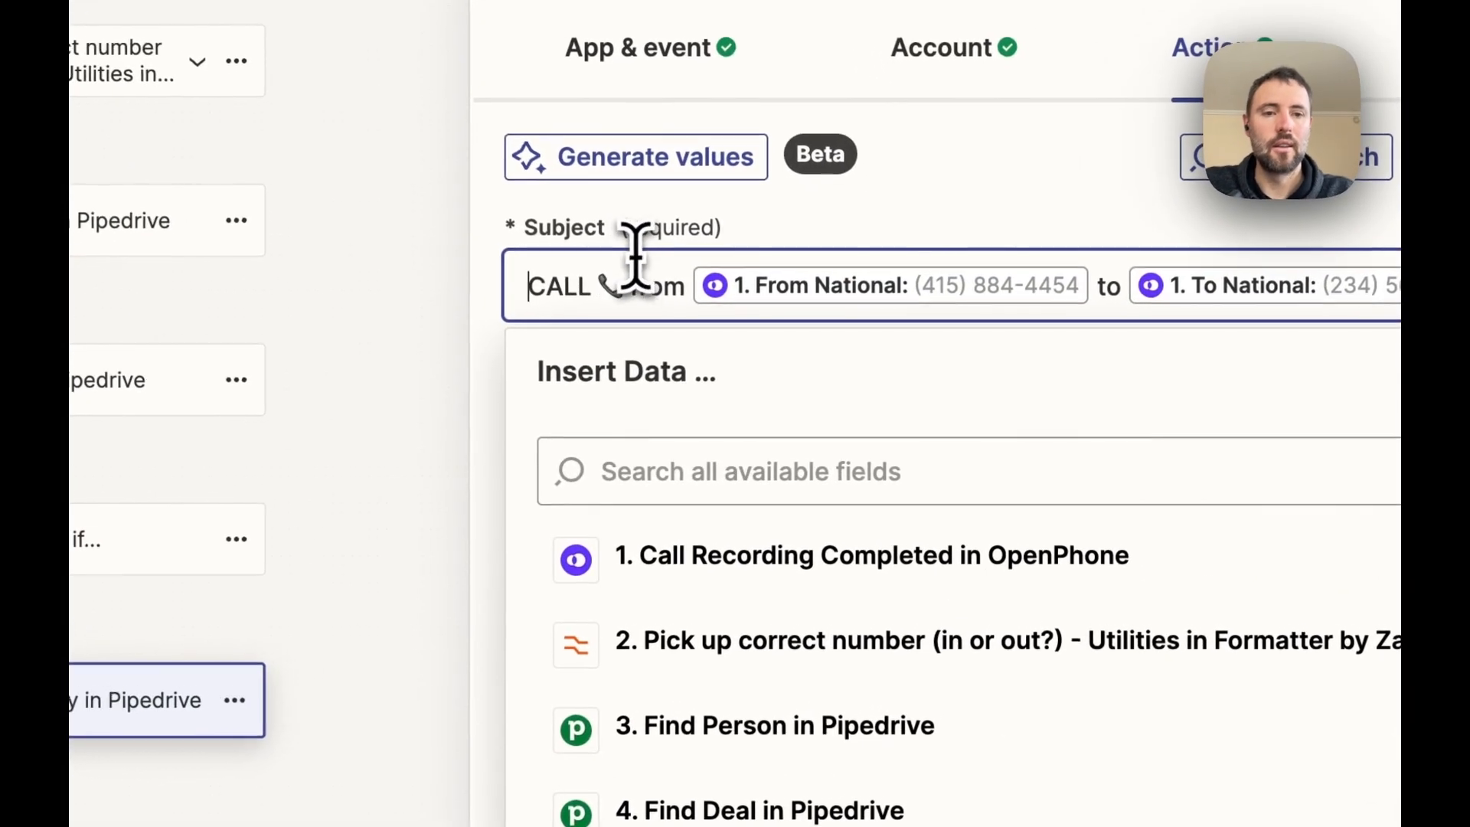
{"action": "left_click", "coordinate": [916, 238]}
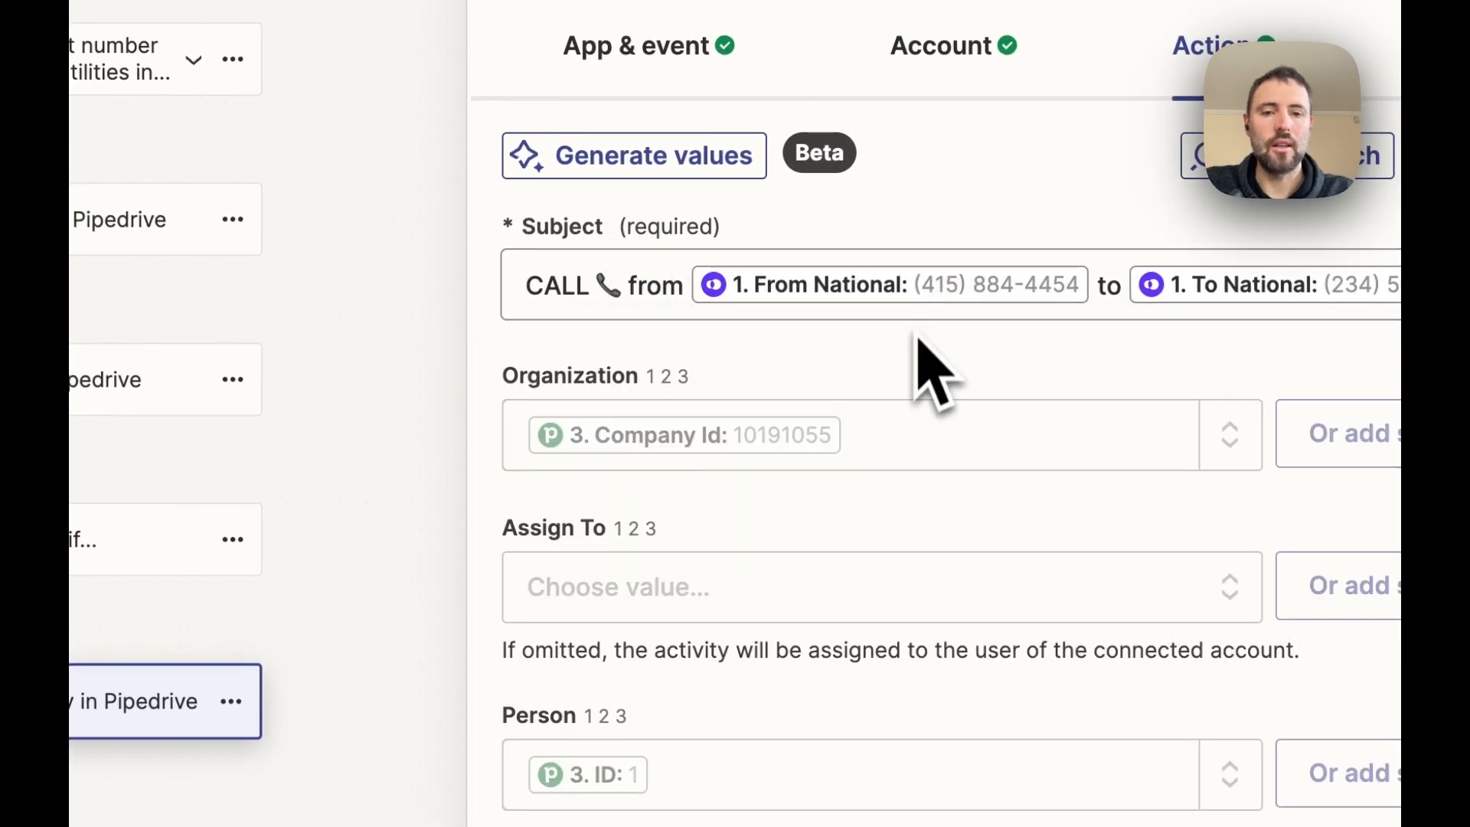
{"action": "scroll", "coordinate": [918, 331], "scroll_direction": "down", "scroll_amount": 10}
{"action": "scroll", "coordinate": [934, 383], "scroll_direction": "down", "scroll_amount": 10}
{"action": "left_click", "coordinate": [549, 579]}
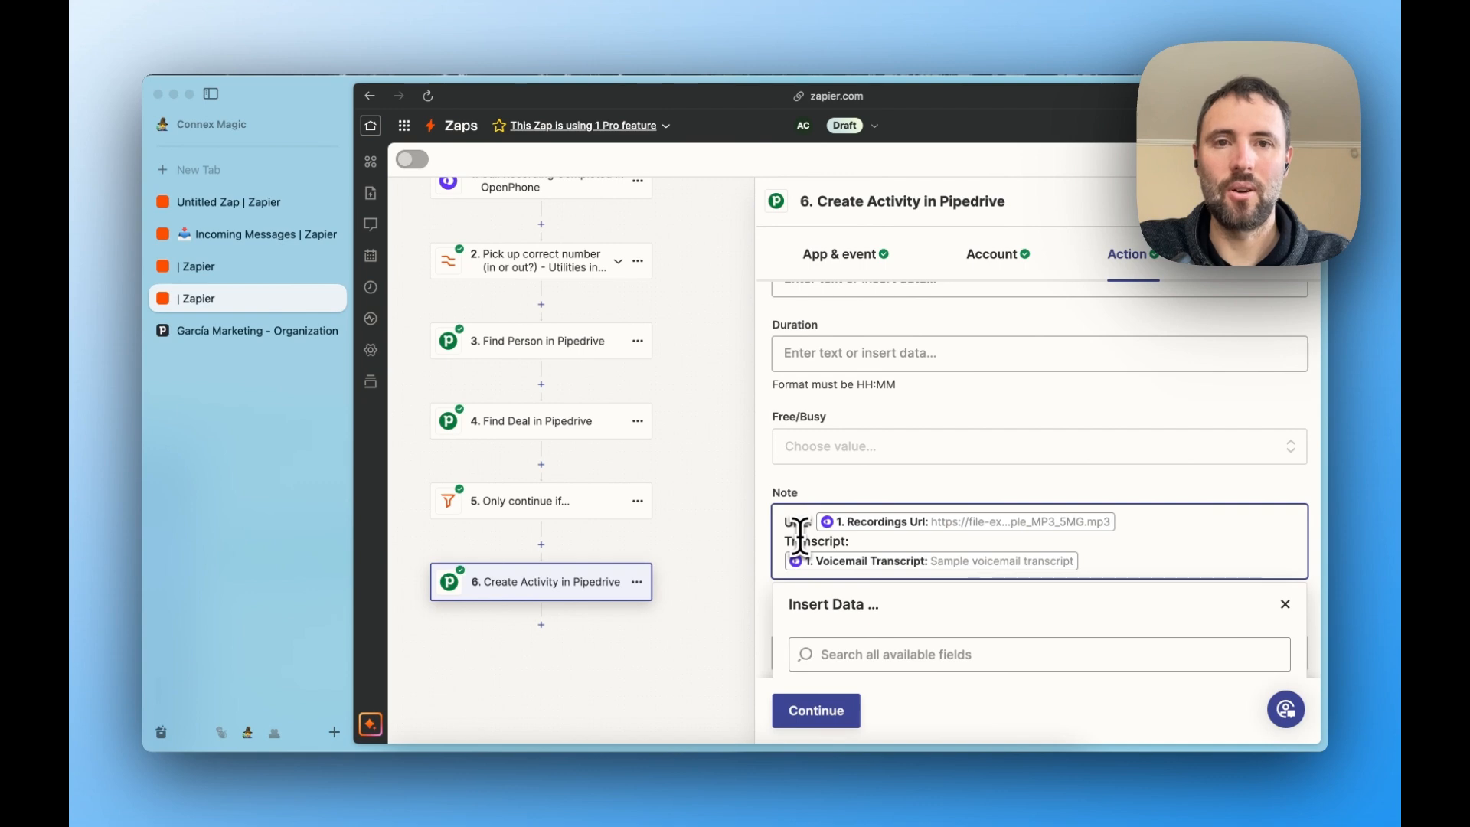
- Retest the Create Activity step and check the logged call on the García Marketing deal in Pipedrive
{"action": "left_click", "coordinate": [823, 711]}
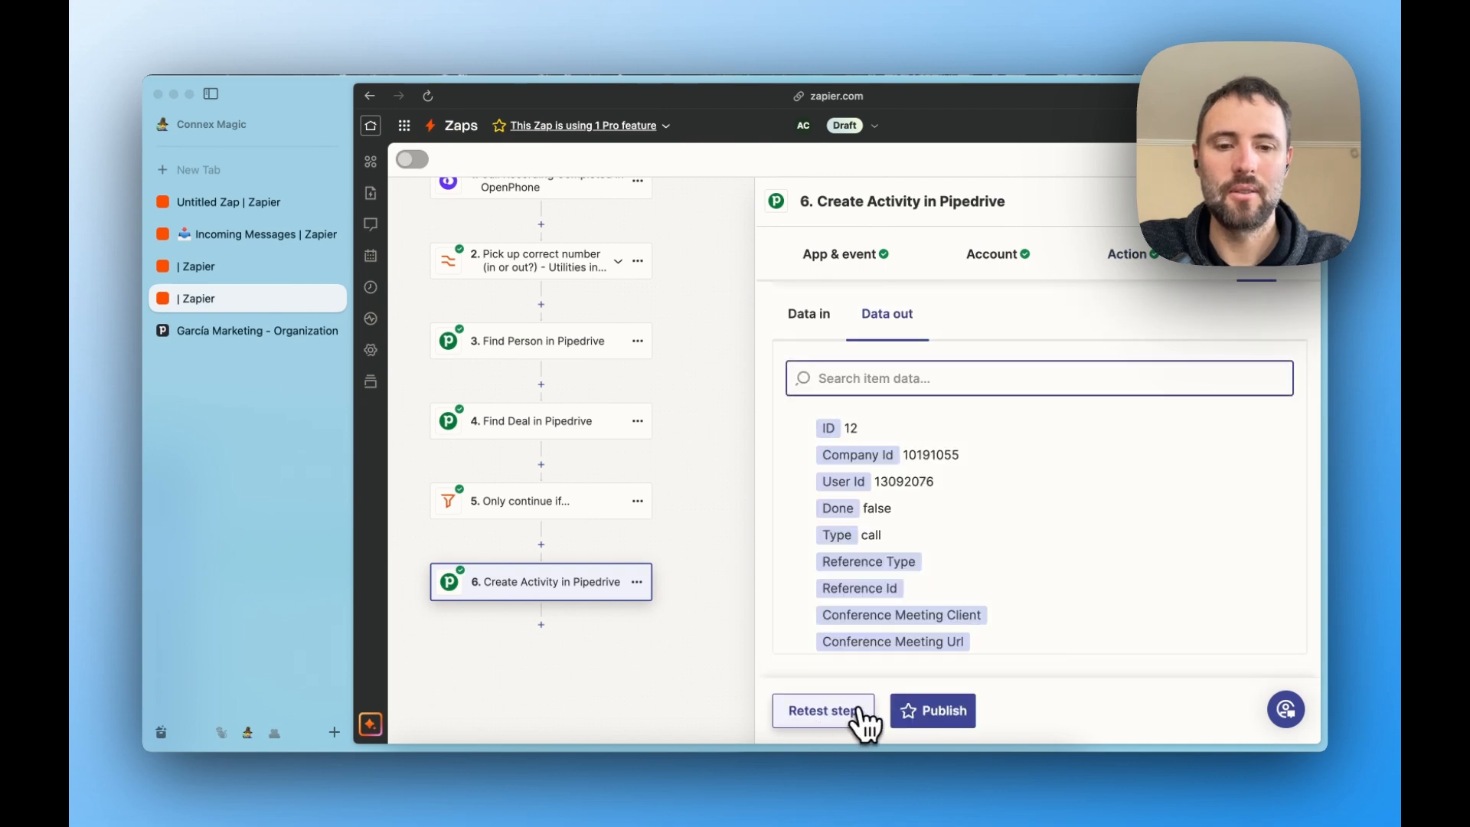
{"action": "left_click", "coordinate": [858, 720]}
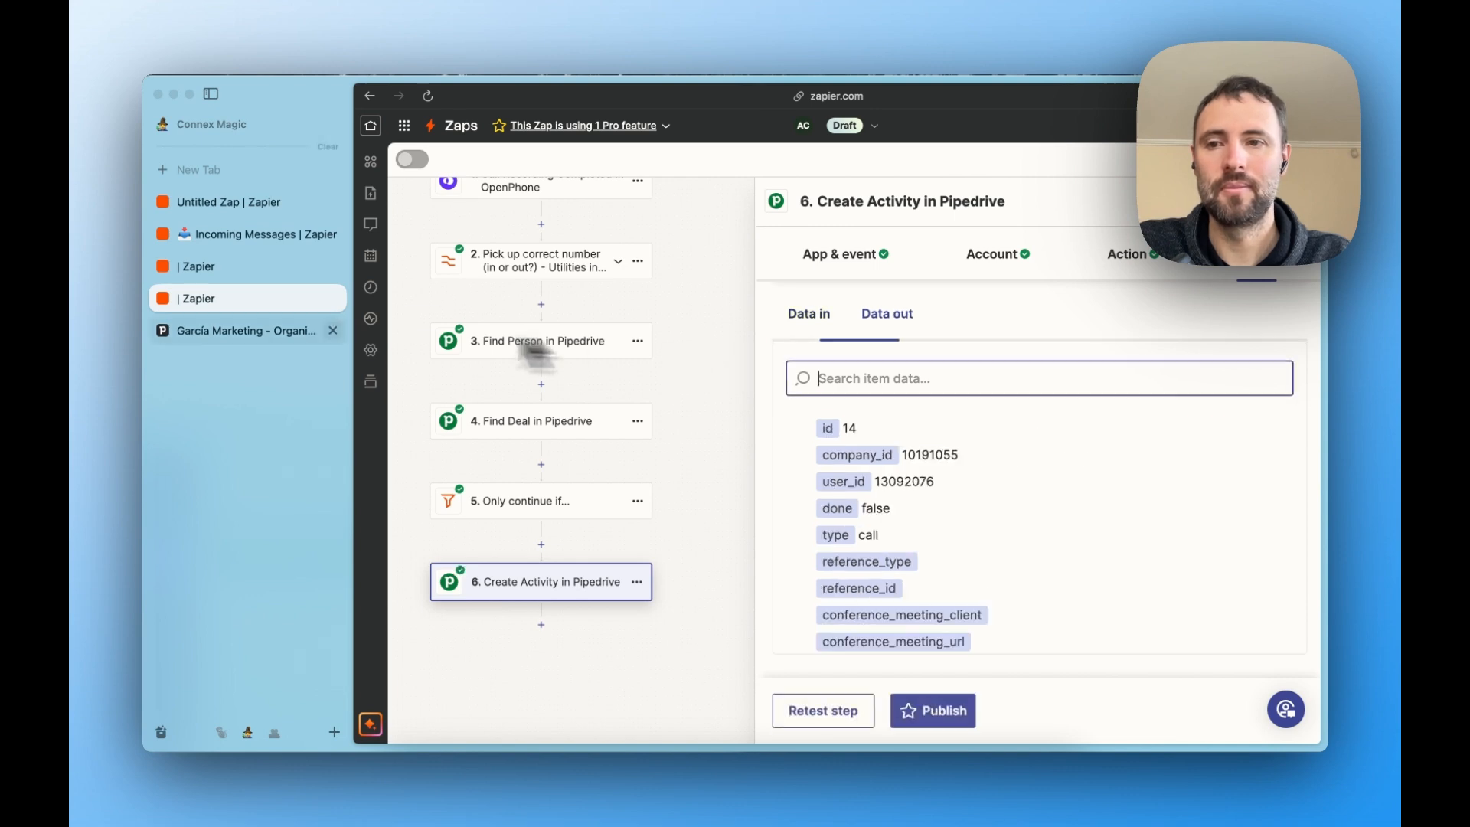
{"action": "left_click", "coordinate": [283, 334]}
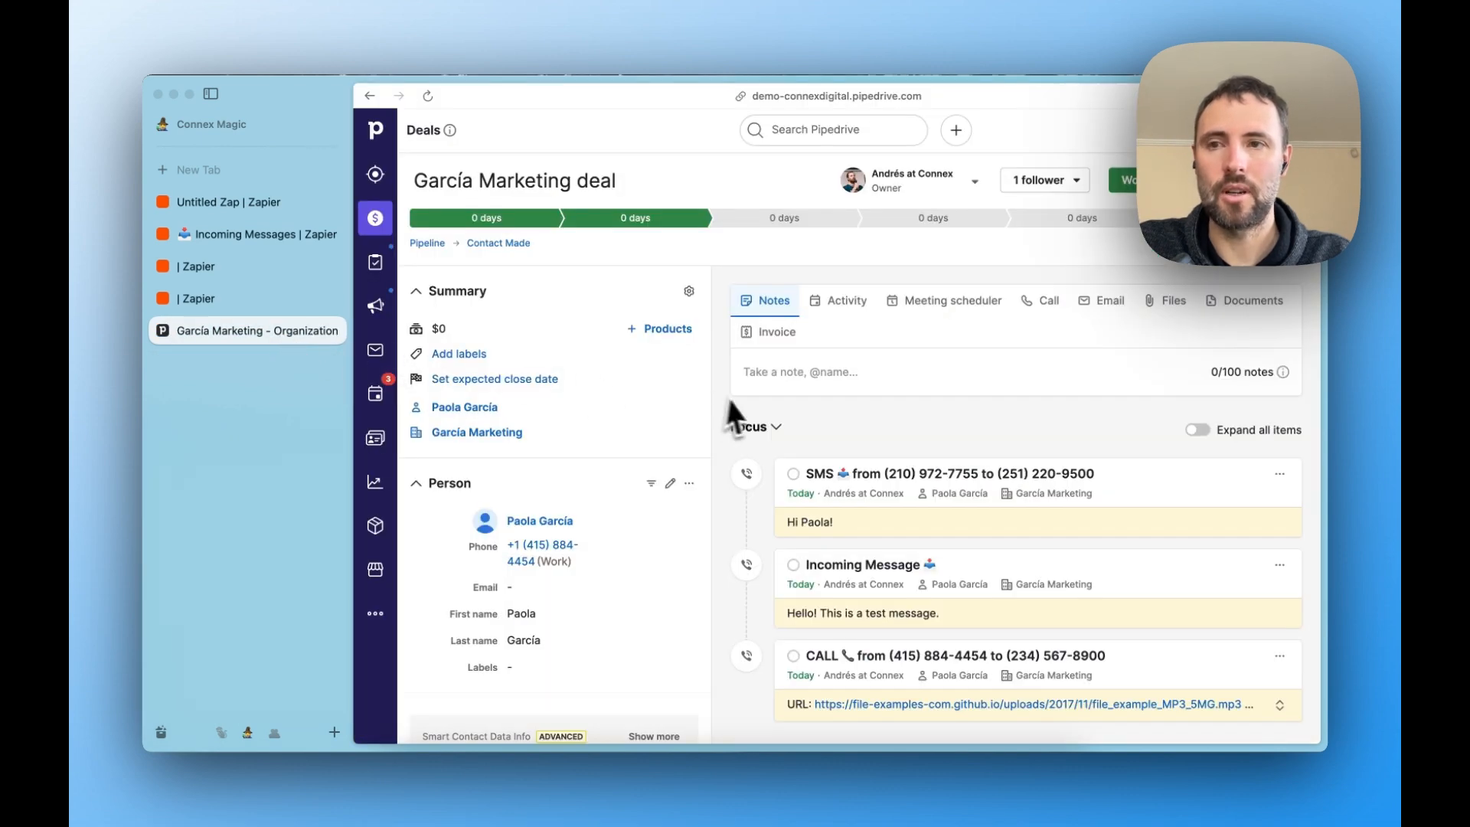
{"action": "left_click", "coordinate": [212, 95]}
{"action": "scroll", "coordinate": [911, 429], "scroll_direction": "down", "scroll_amount": 2}
{"action": "scroll", "coordinate": [915, 429], "scroll_direction": "down", "scroll_amount": 2}
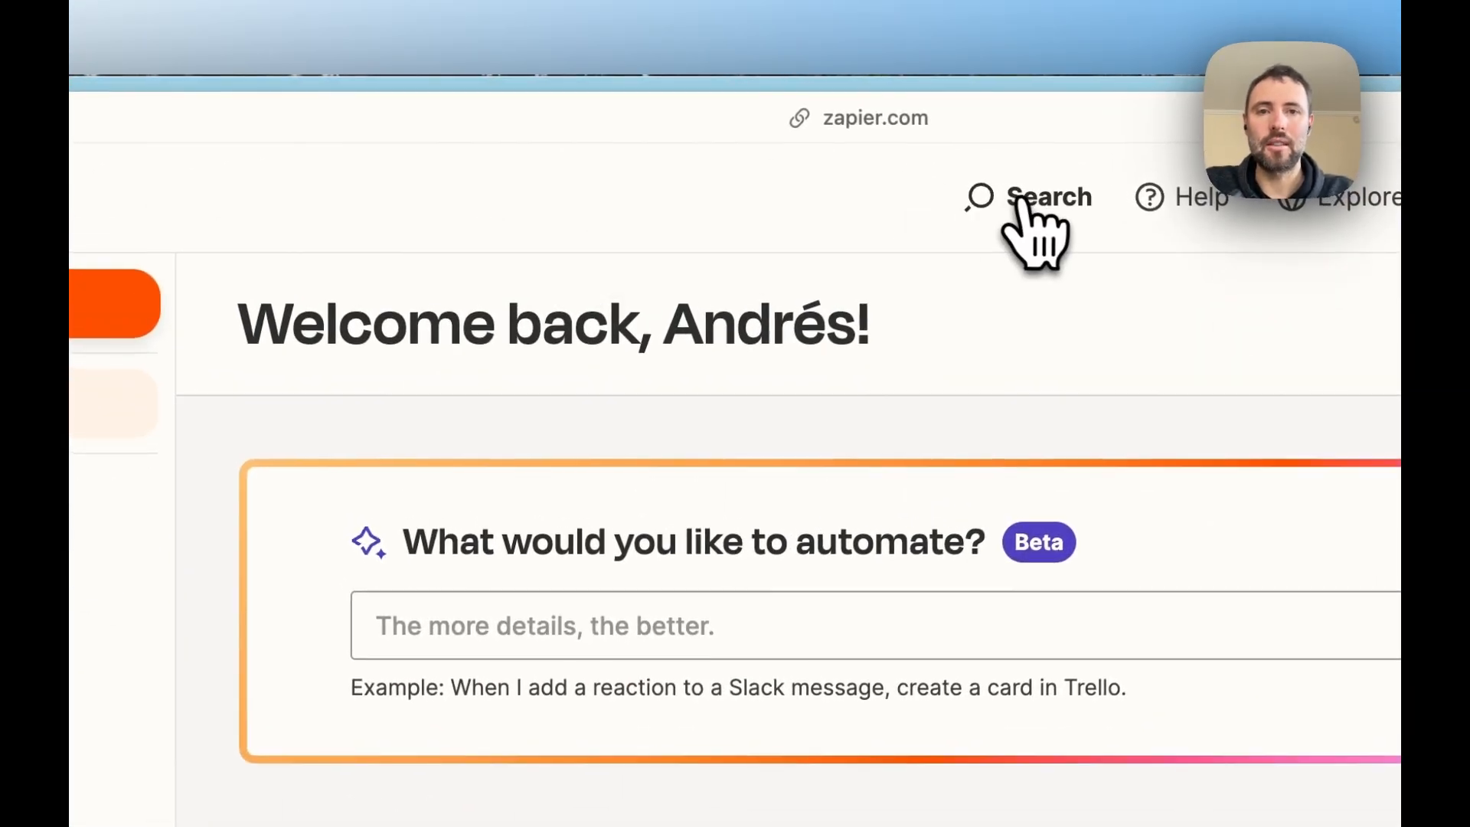
- Search Zapier's apps for "pipe" and open the Pipedrive integrations page
{"action": "left_click", "coordinate": [1026, 202]}
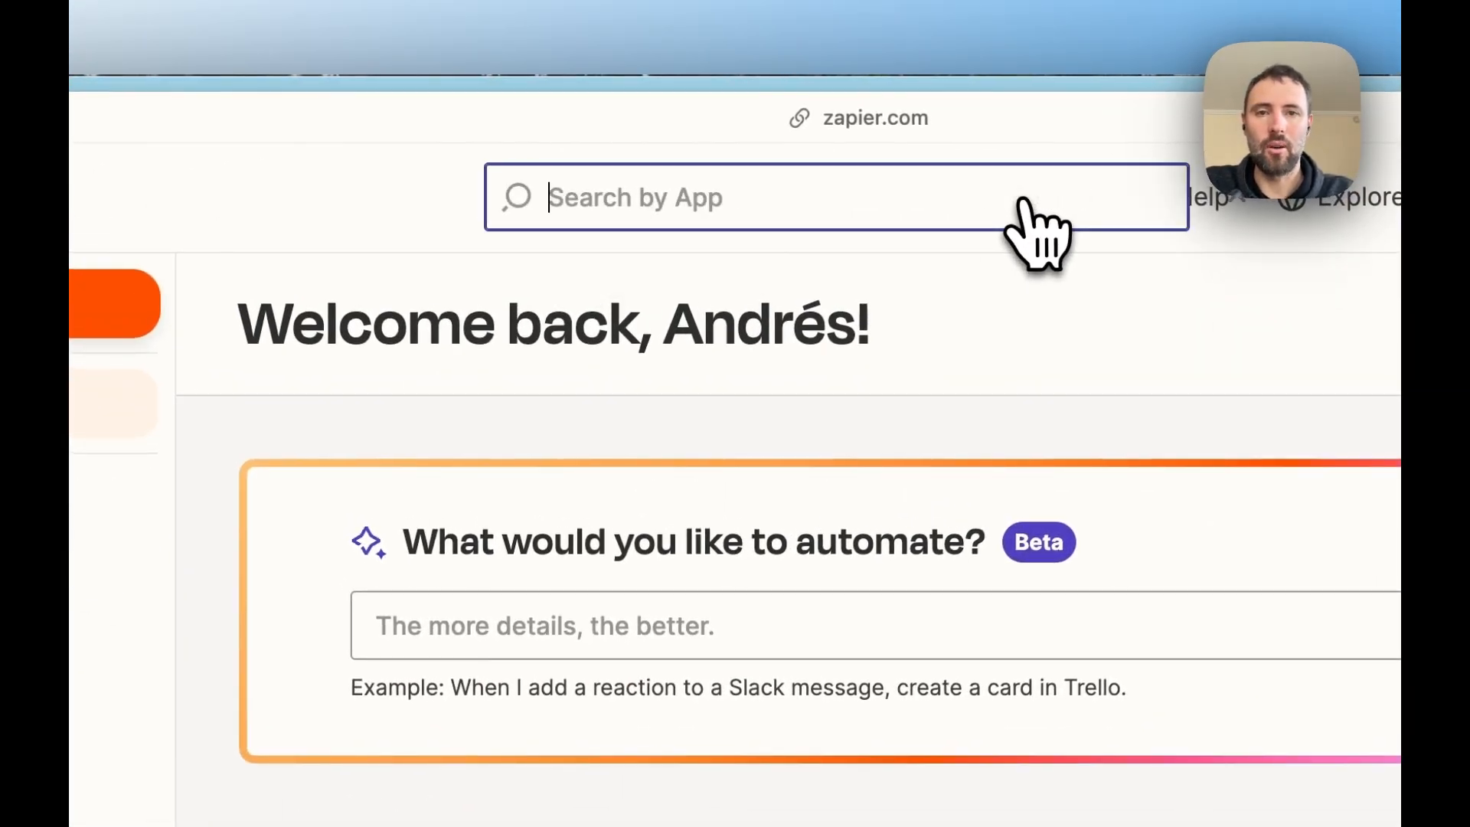
{"action": "type", "text": "pipe"}
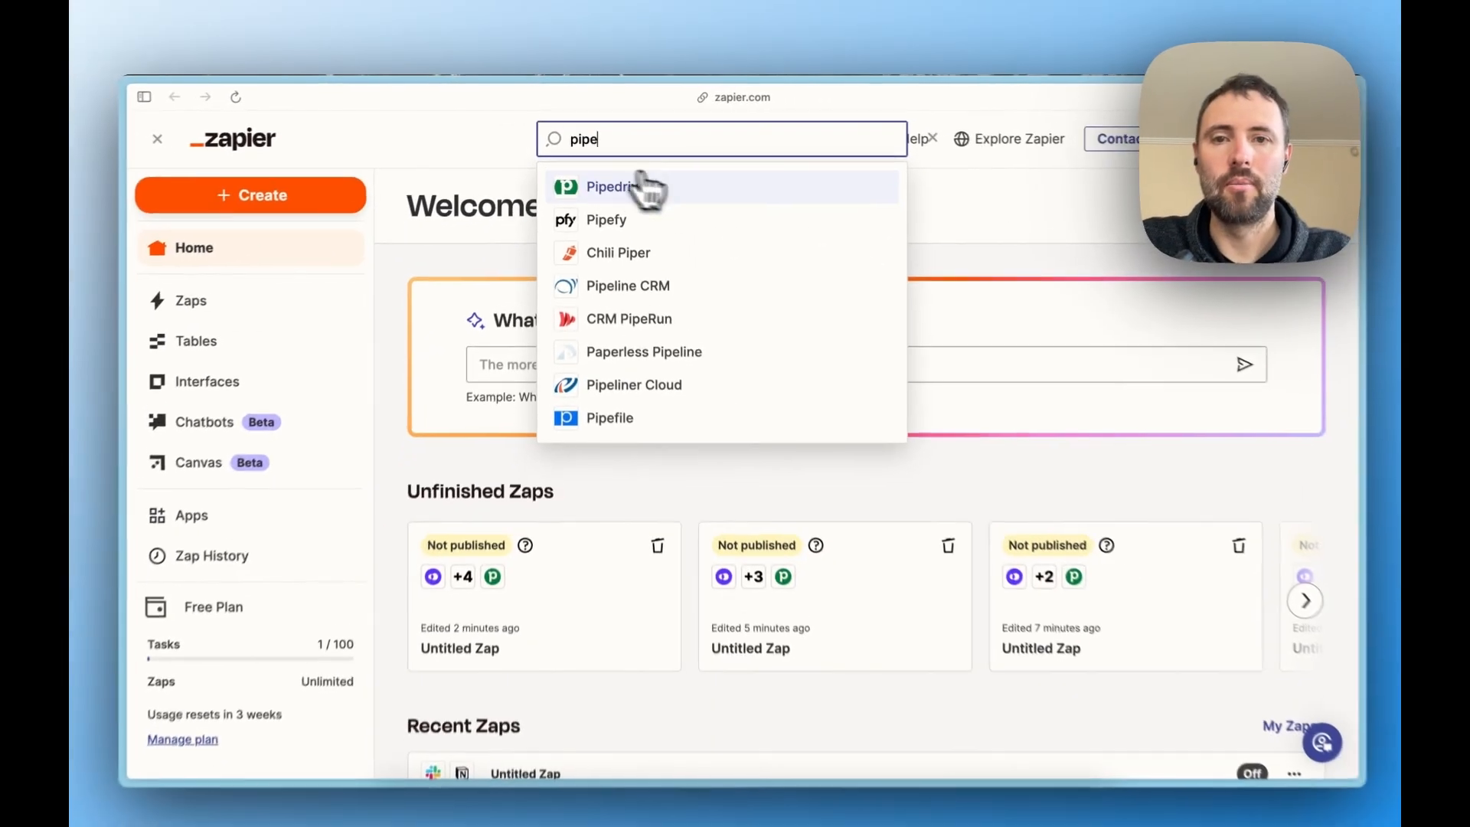
{"action": "left_click", "coordinate": [643, 187]}
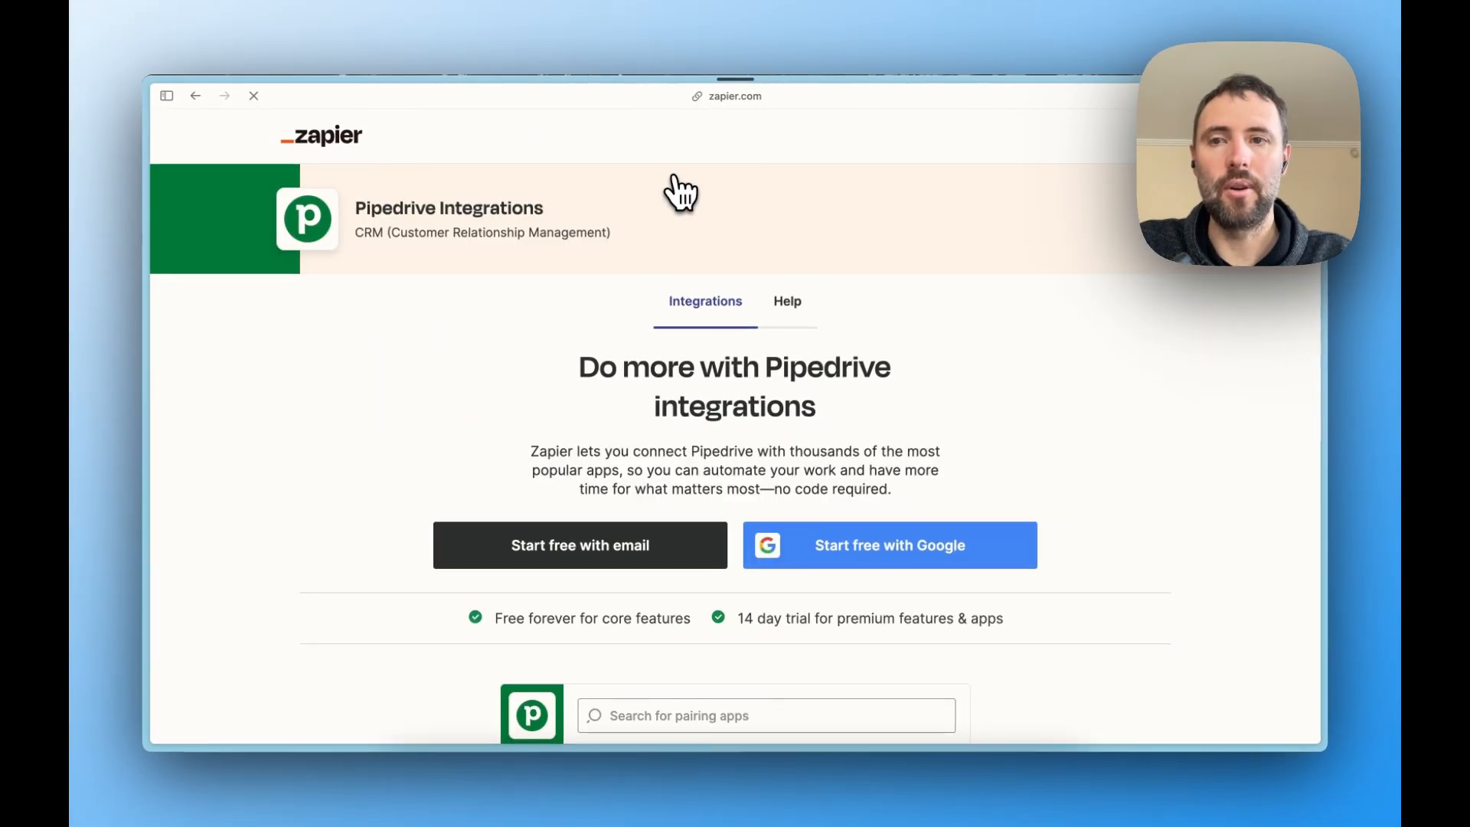
- Browse the supported Pipedrive triggers and actions on the integrations page
{"action": "scroll", "coordinate": [871, 353], "scroll_direction": "down", "scroll_amount": 20}
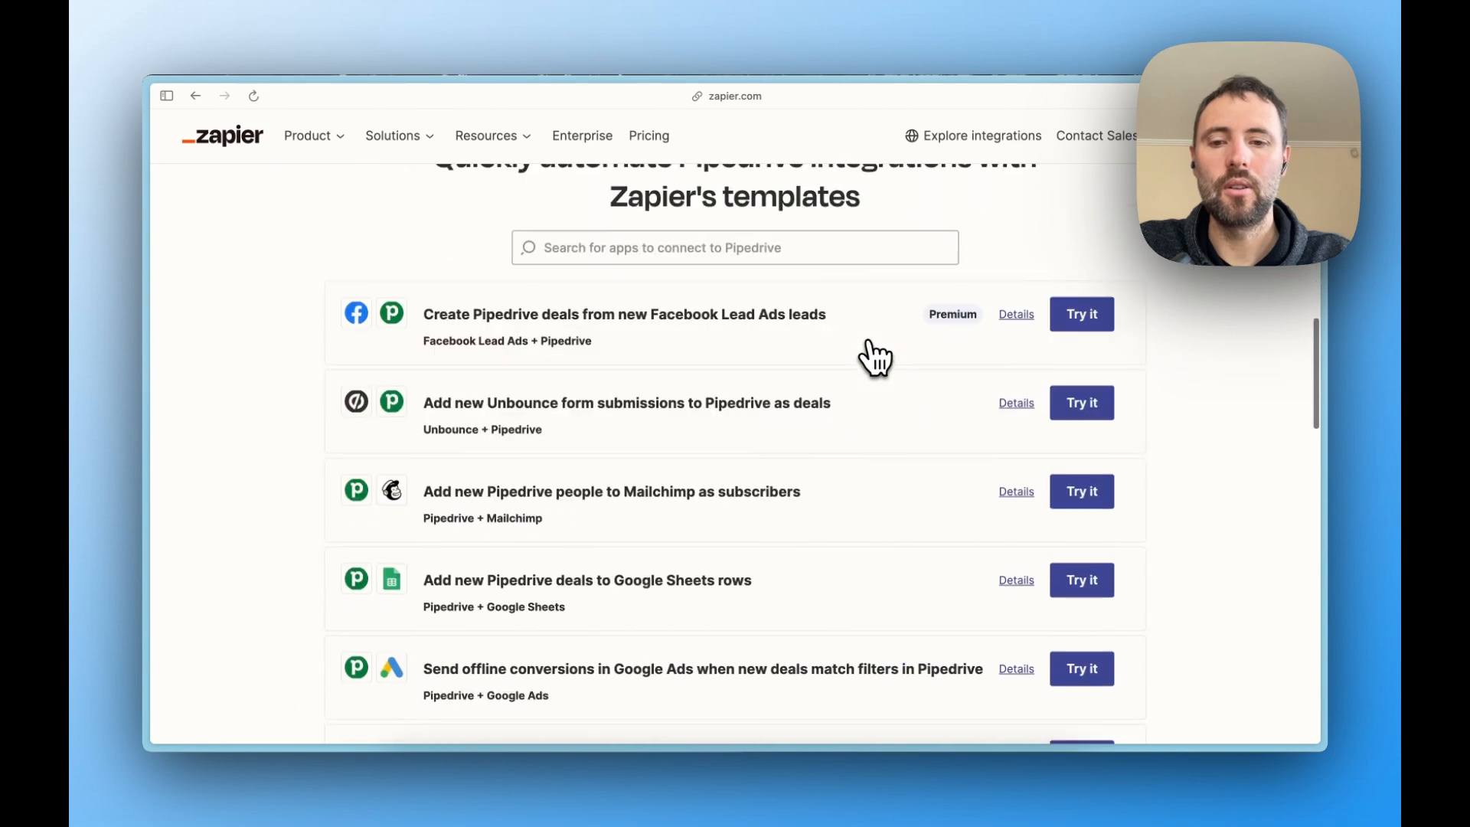
{"action": "scroll", "coordinate": [873, 356], "scroll_direction": "down", "scroll_amount": 5}
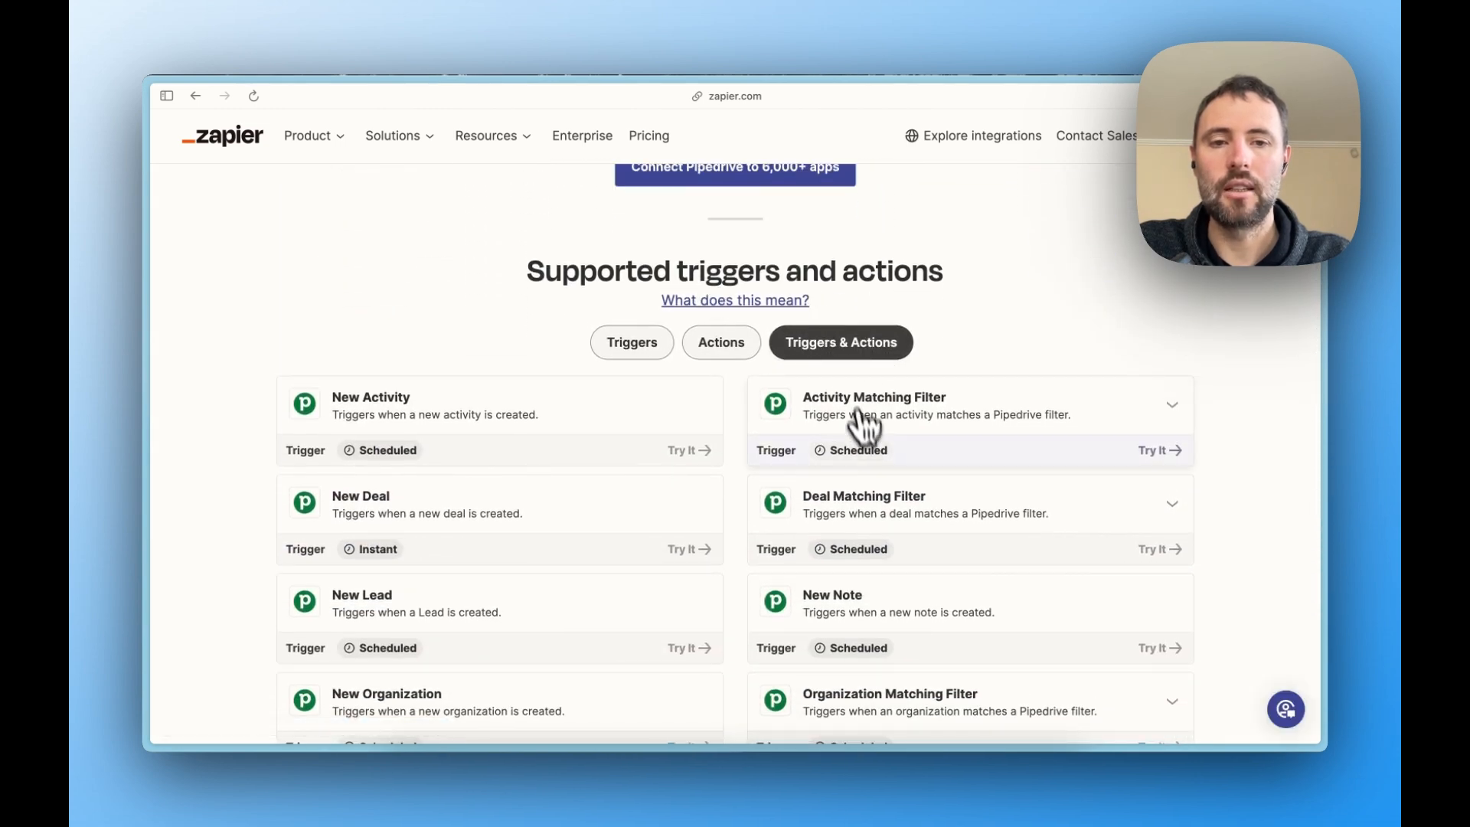
{"action": "scroll", "coordinate": [861, 436], "scroll_direction": "down", "scroll_amount": 5}
{"action": "left_click", "coordinate": [751, 634]}
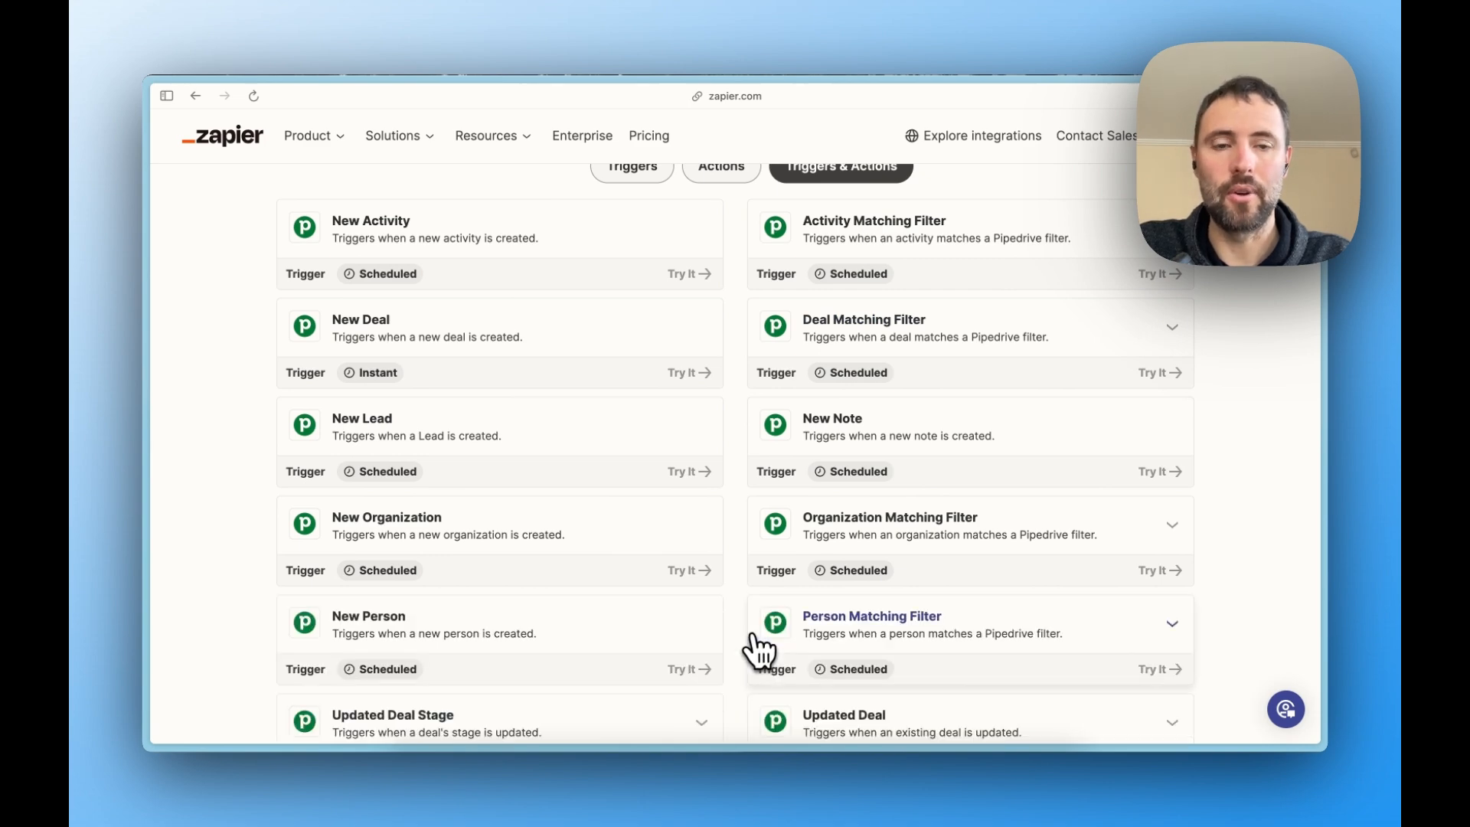
{"action": "scroll", "coordinate": [780, 304], "scroll_direction": "down", "scroll_amount": 1}
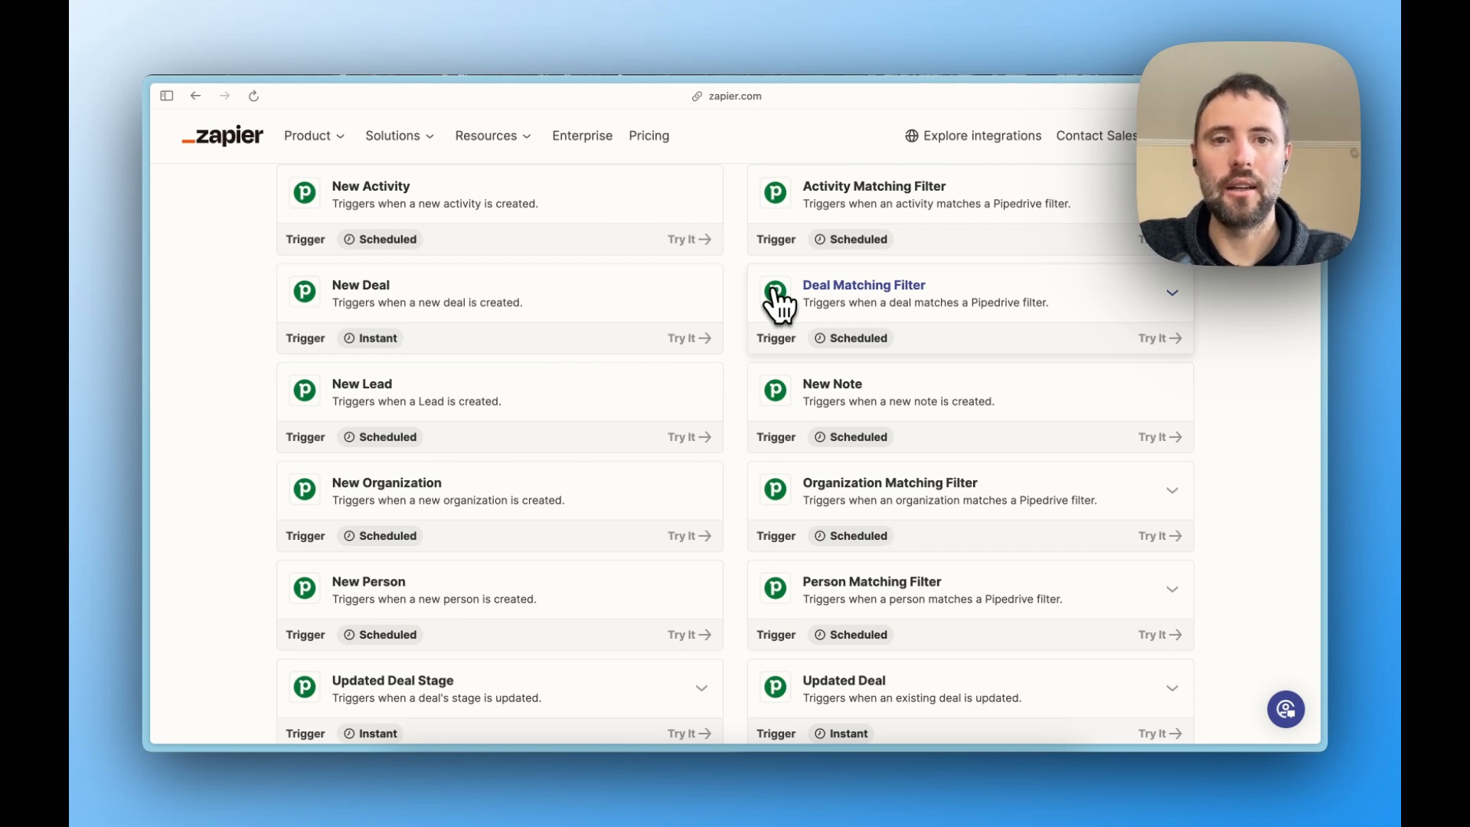
{"action": "scroll", "coordinate": [779, 304], "scroll_direction": "down", "scroll_amount": 2}
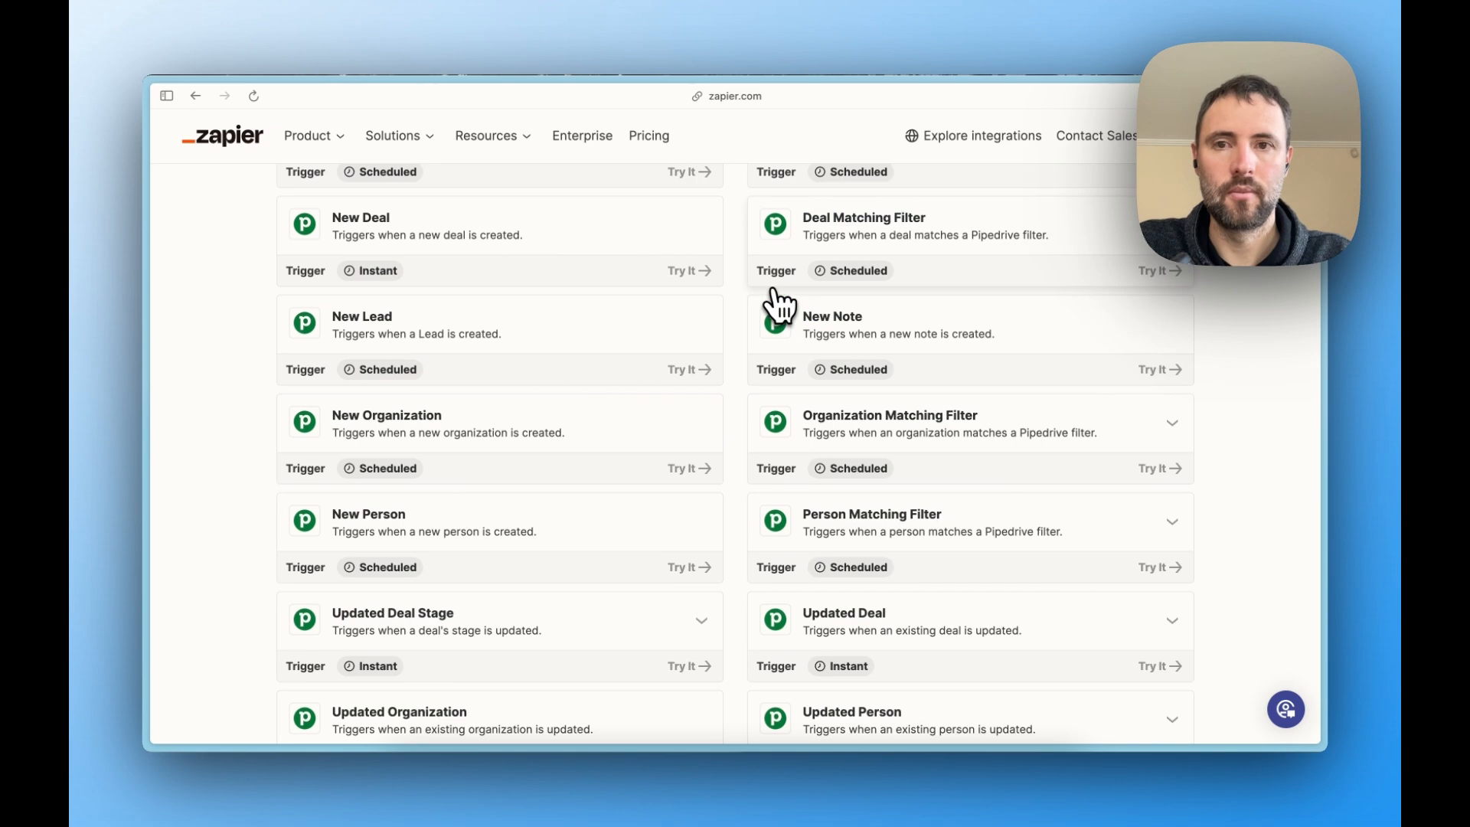
{"action": "scroll", "coordinate": [779, 305], "scroll_direction": "up", "scroll_amount": 4}
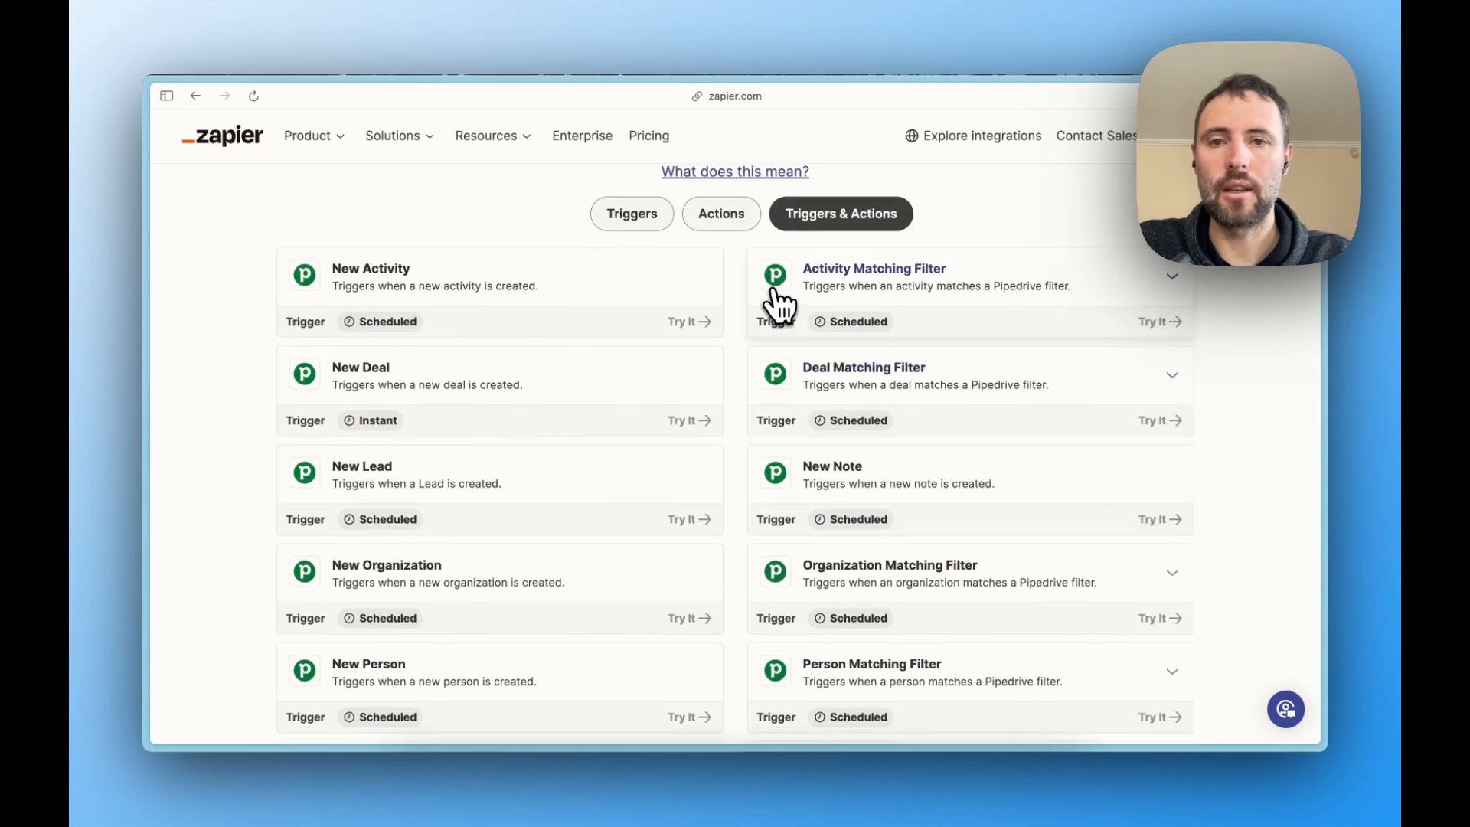
- Filter the supported Pipedrive events to triggers only and review the list down to the updated organization and person triggers
{"action": "left_click", "coordinate": [650, 232]}
{"action": "scroll", "coordinate": [873, 540], "scroll_direction": "down", "scroll_amount": 5}
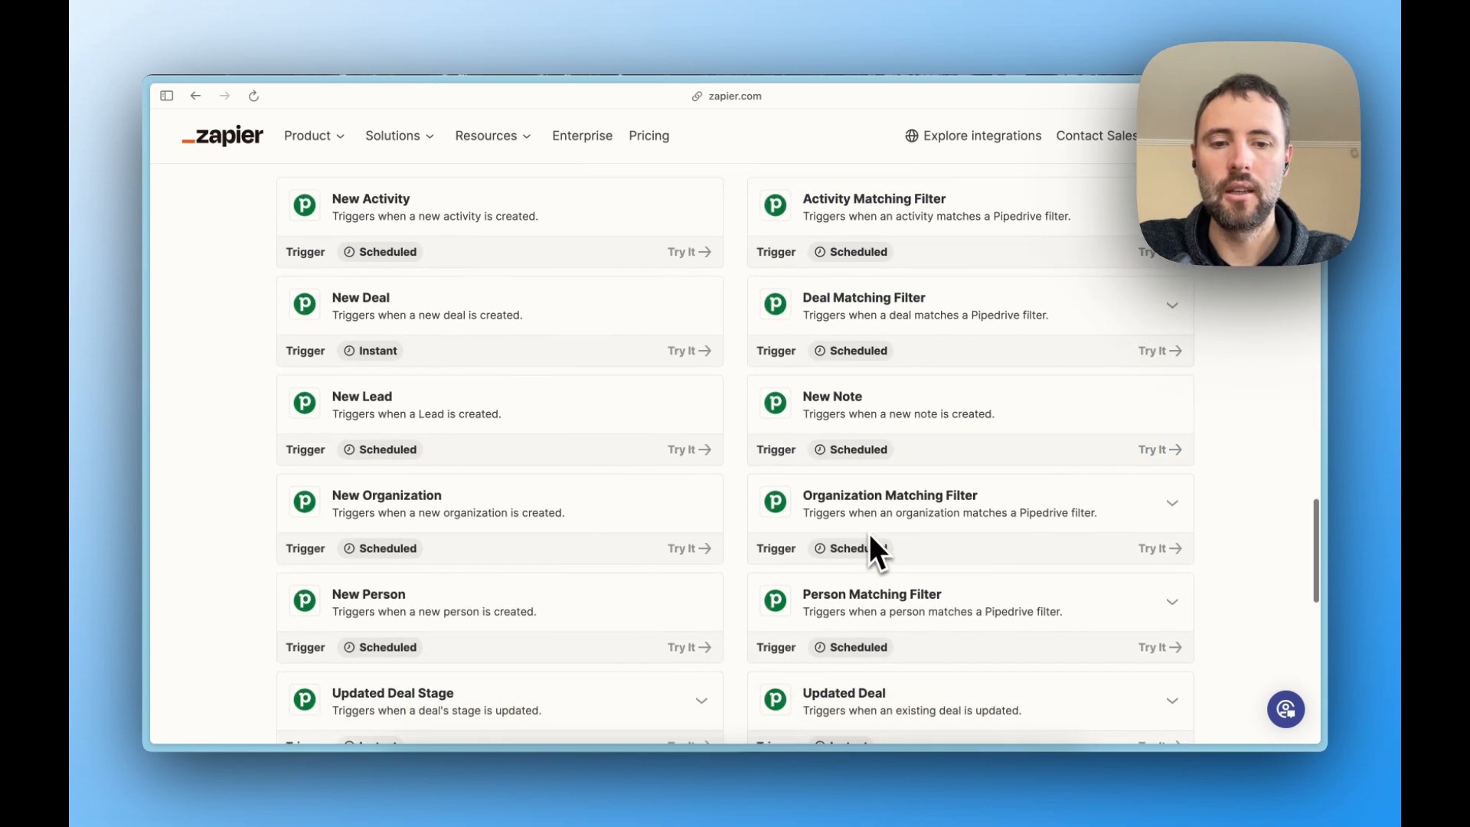
{"action": "scroll", "coordinate": [870, 534], "scroll_direction": "down", "scroll_amount": 1}
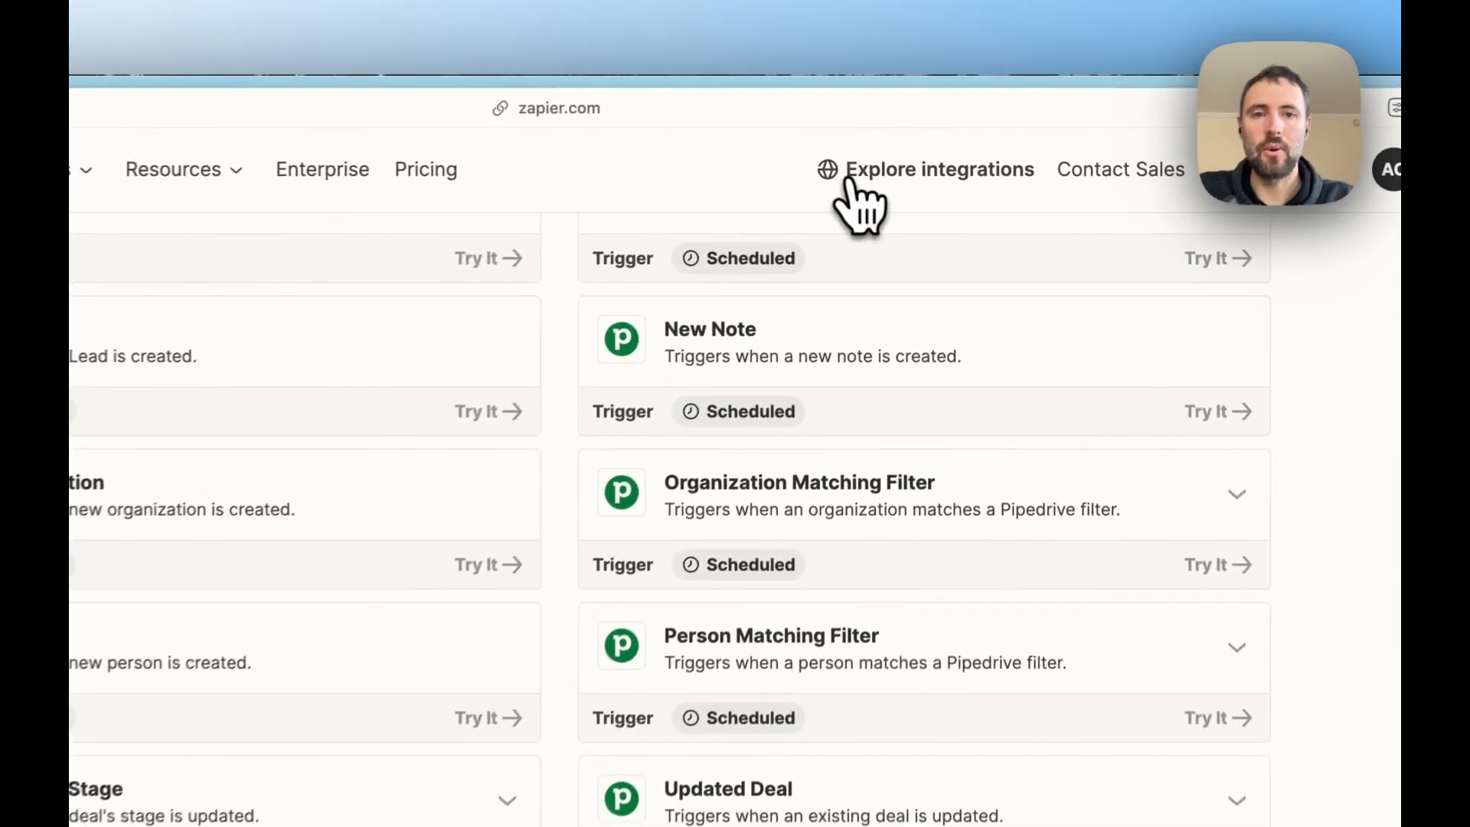
- Search Zapier's app directory for "openph" and open the OpenPhone integrations page
{"action": "left_click", "coordinate": [924, 142]}
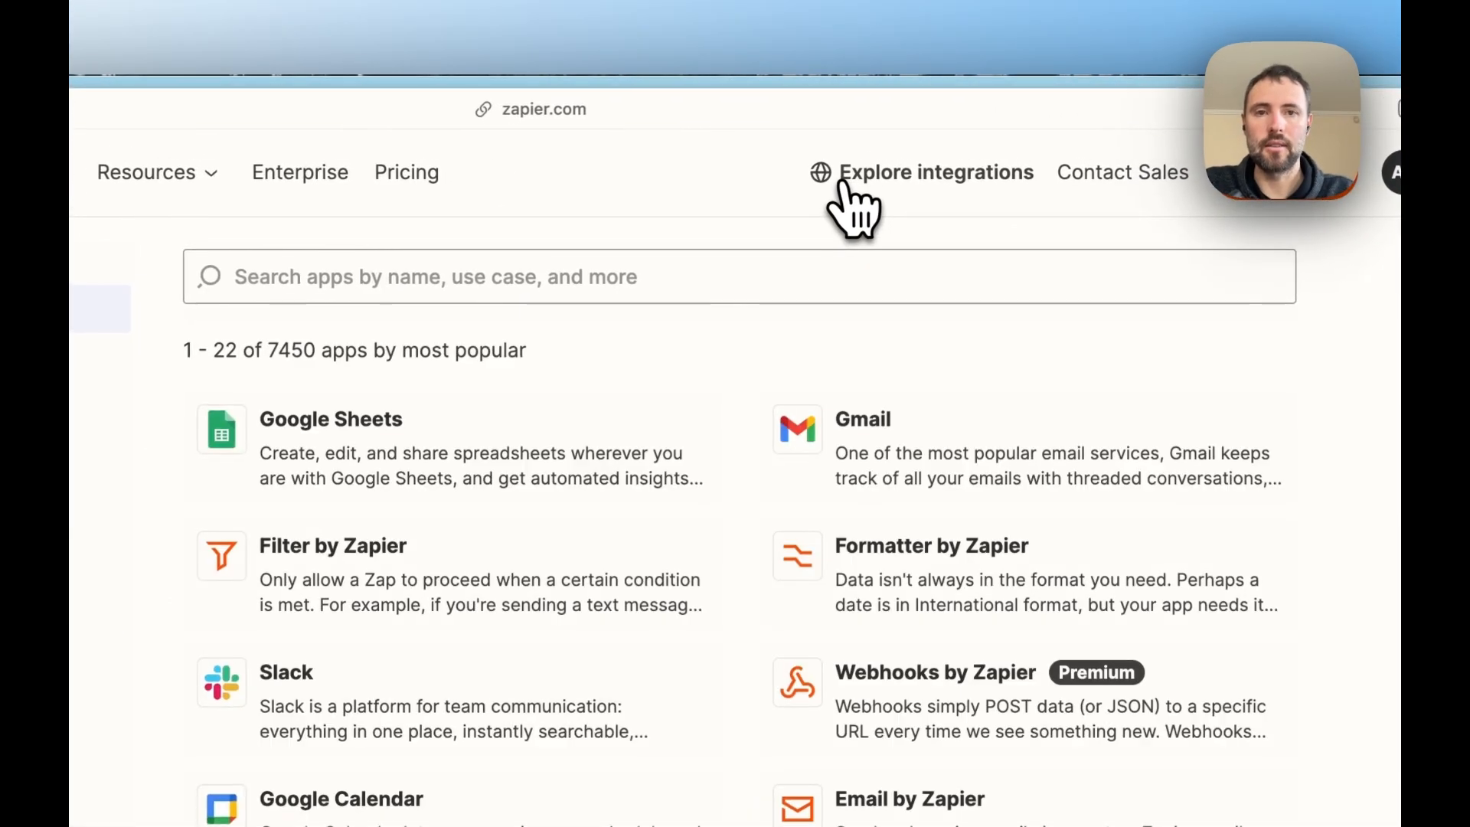
{"action": "left_click", "coordinate": [758, 276]}
{"action": "type", "text": "openphp"}
- Review OpenPhone's supported triggers and actions, filtering to actions only and back to the combined list
{"action": "scroll", "coordinate": [700, 447], "scroll_direction": "down", "scroll_amount": 2}
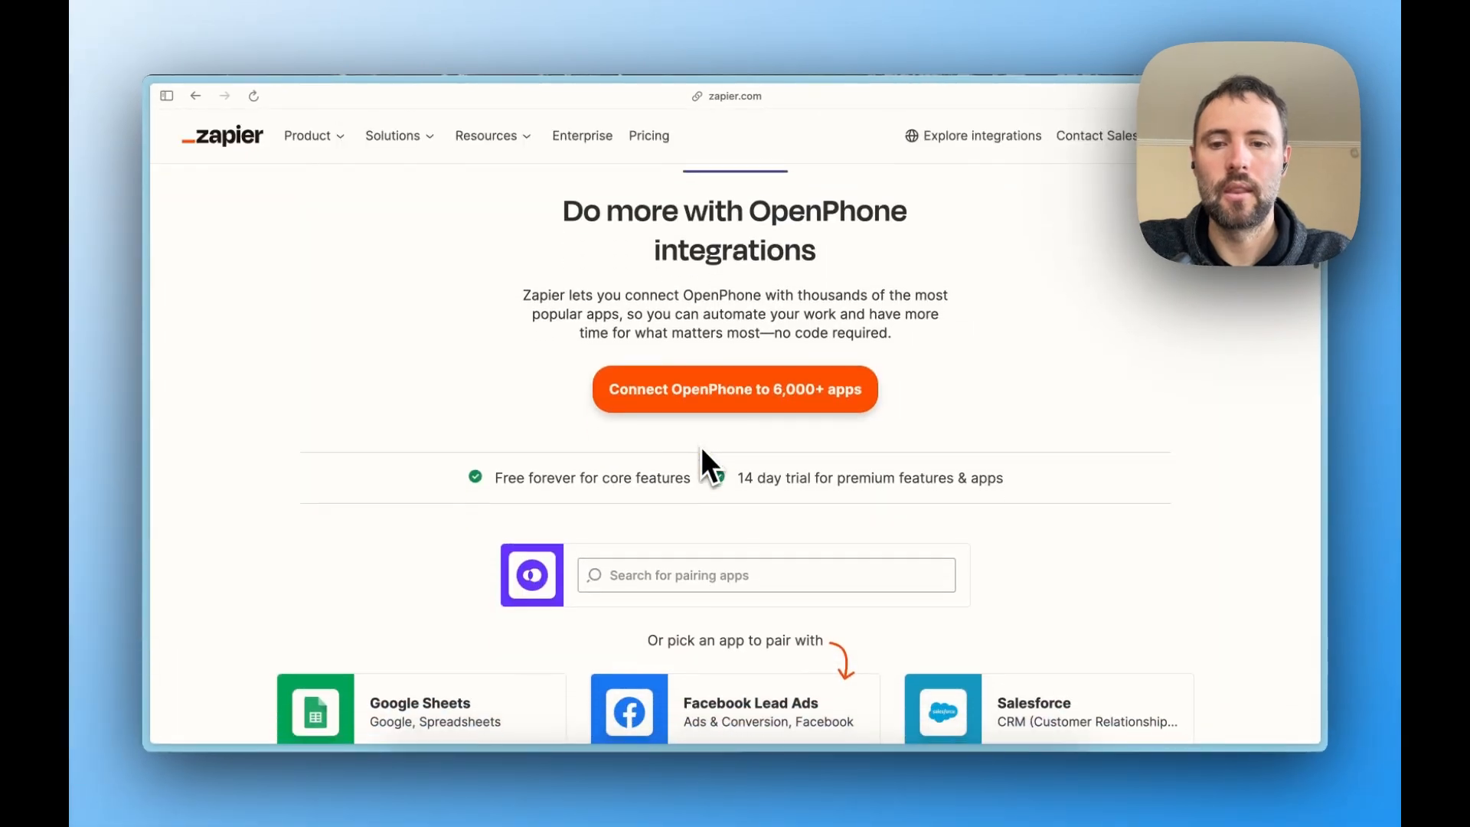
{"action": "scroll", "coordinate": [700, 447], "scroll_direction": "down", "scroll_amount": 20}
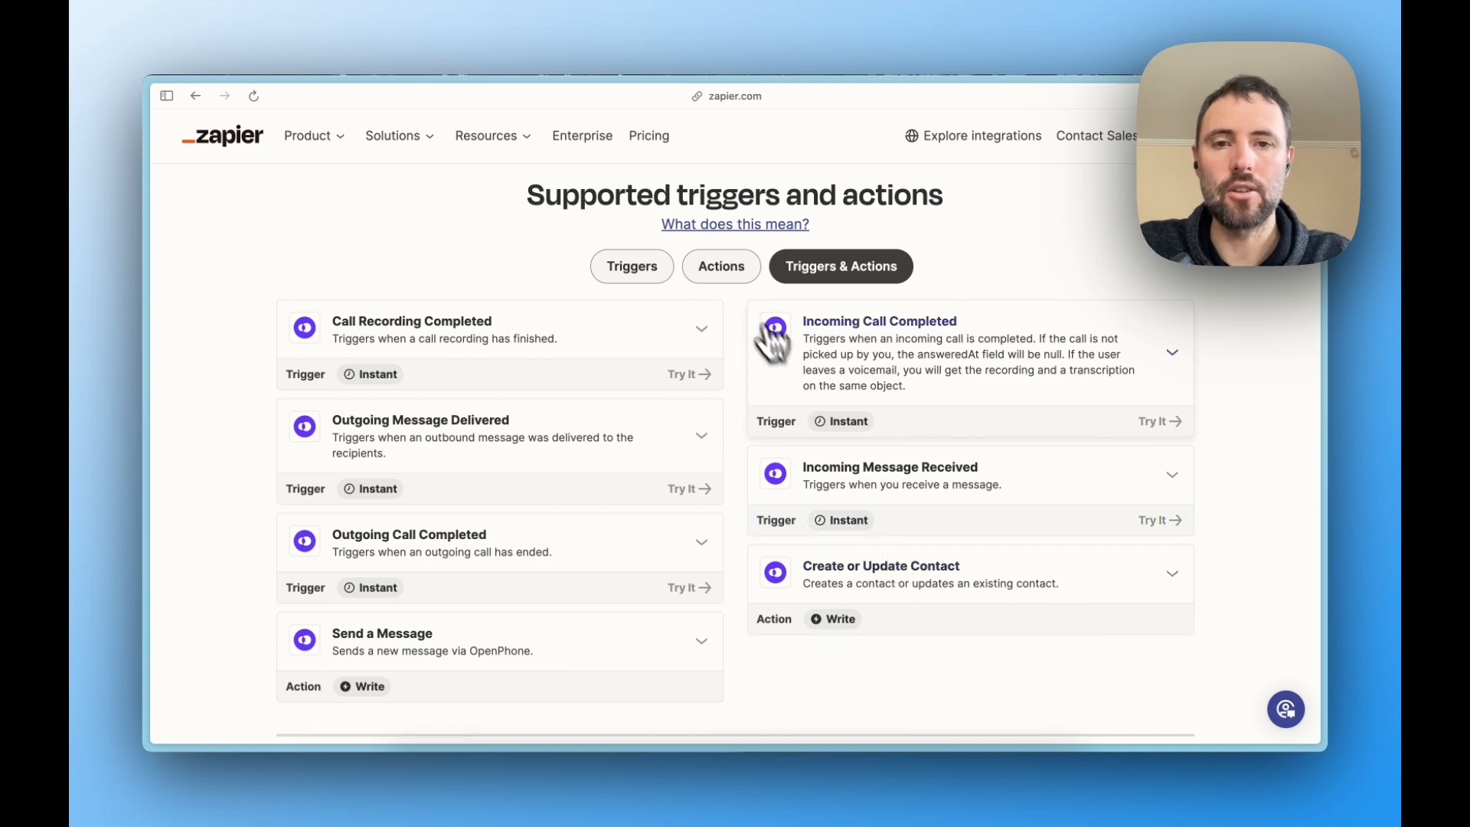
{"action": "left_click", "coordinate": [724, 268]}
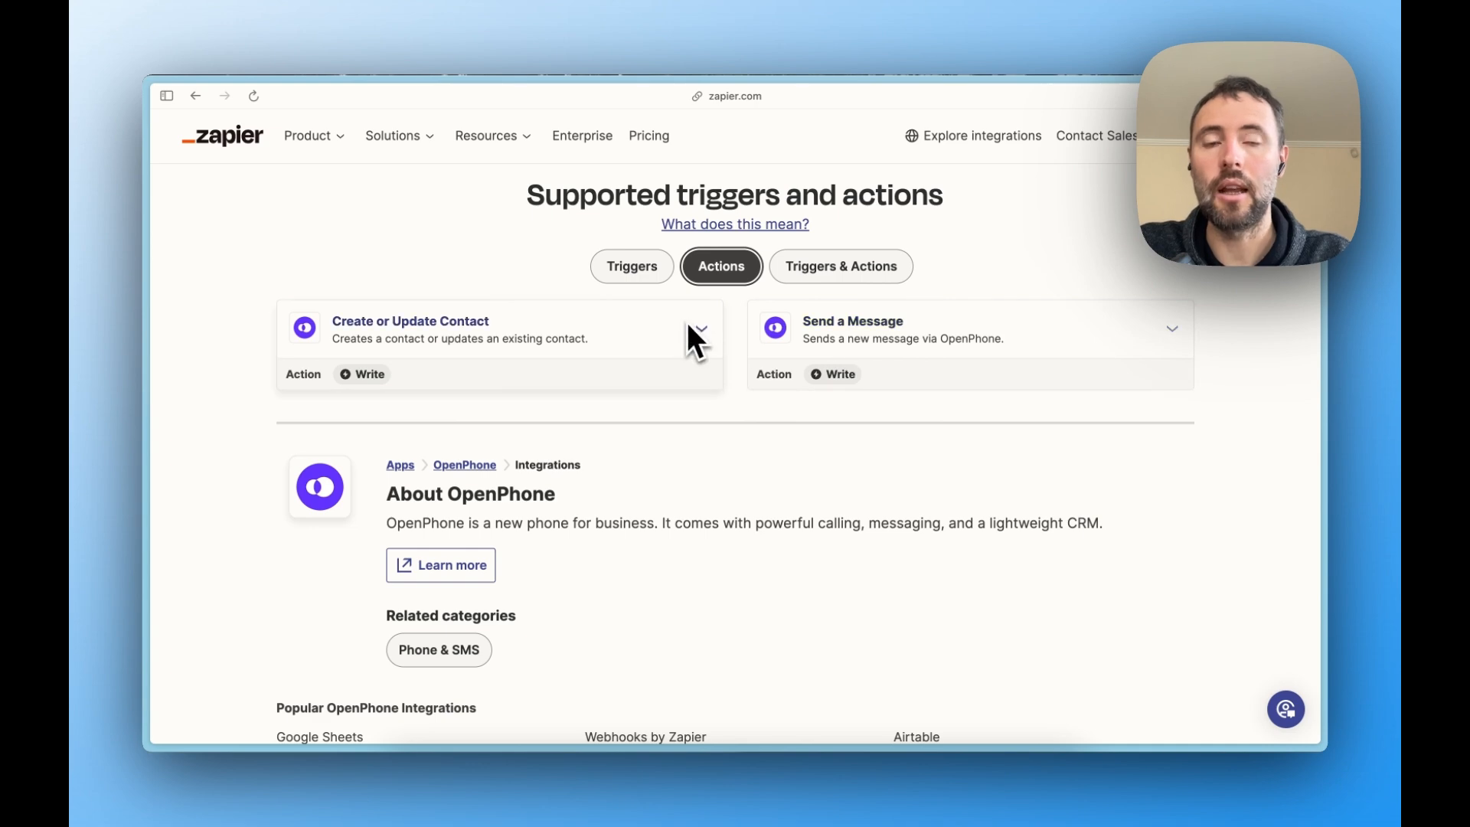
{"action": "left_click", "coordinate": [805, 282]}
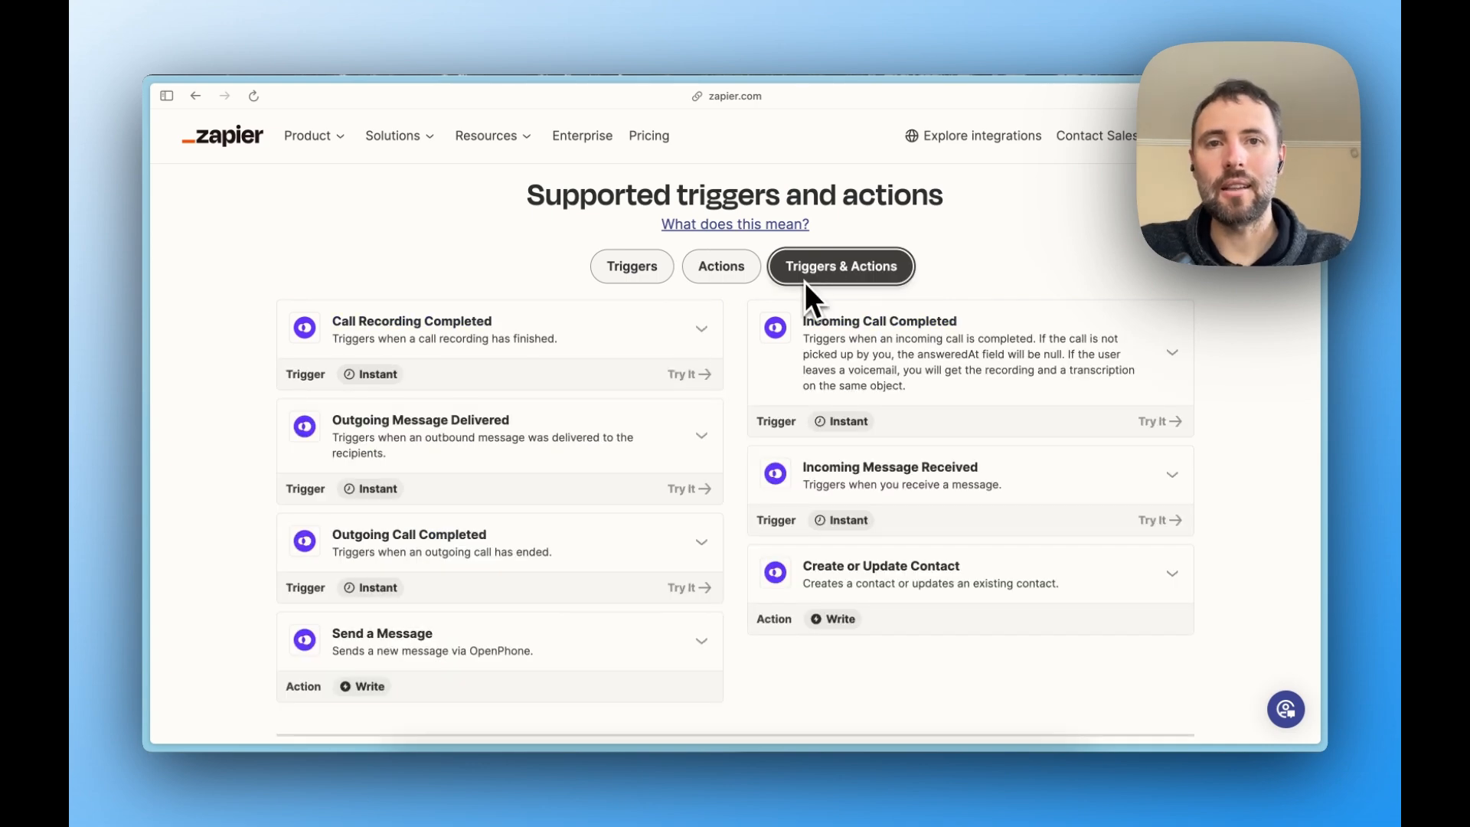